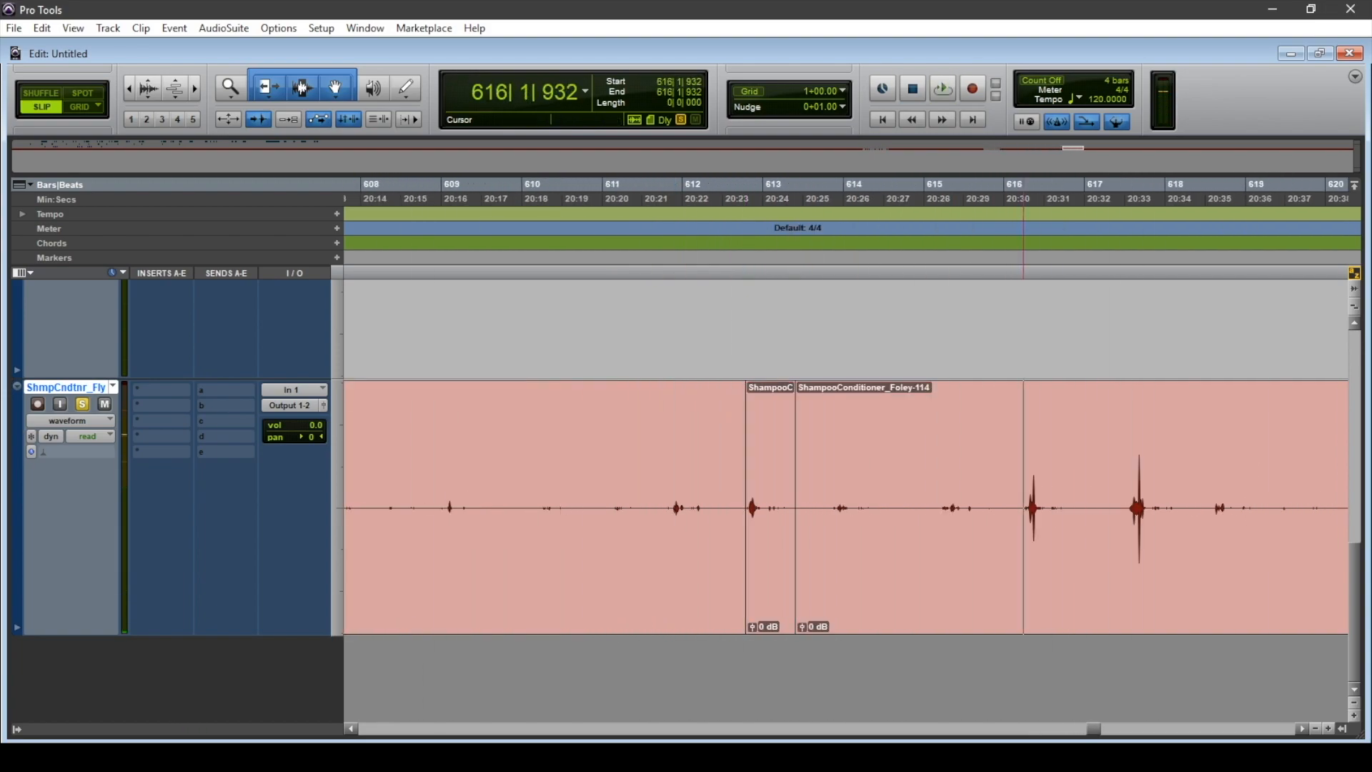
Play back the shampoo conditioner foley recording from the edit cursor.
key("space")
key("space")
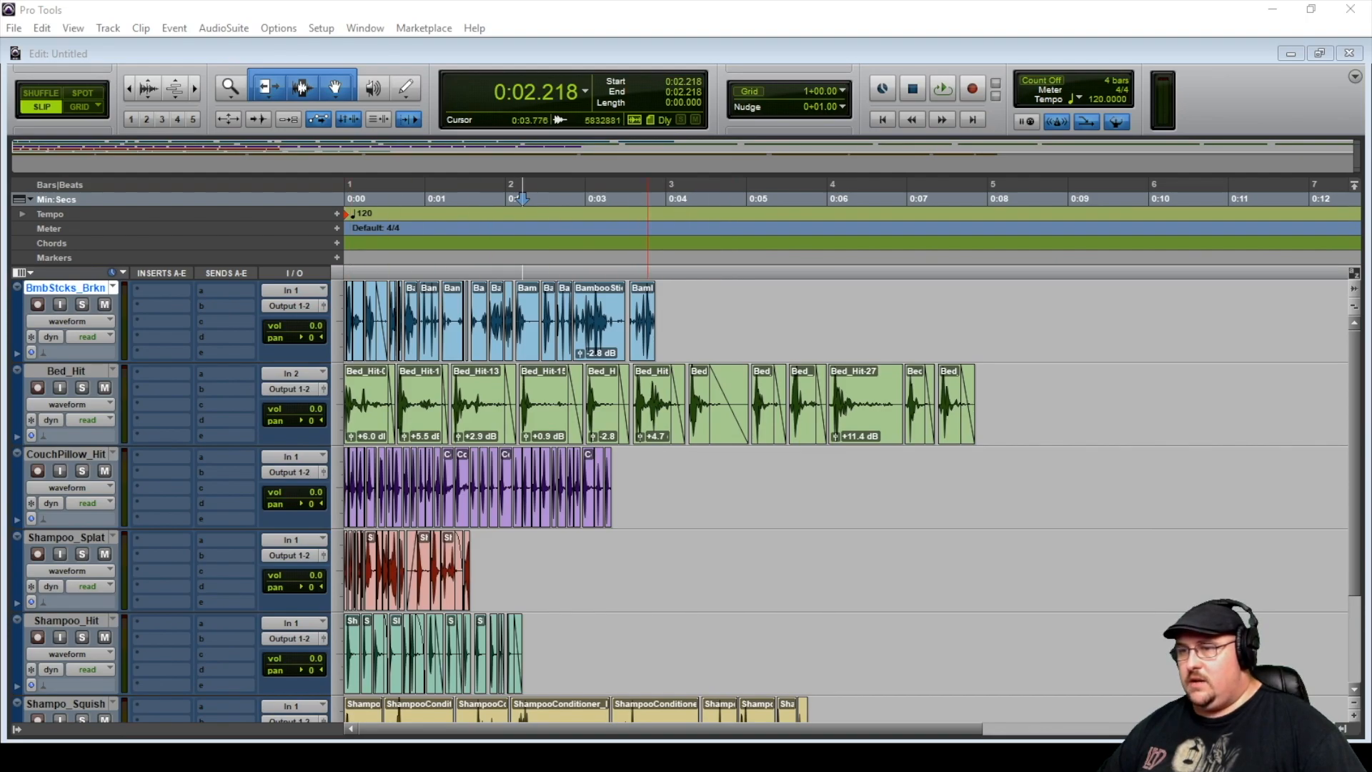
Review the edited sample tracks, highlighting the clips on Shampoo_Splat, Shampoo_Hit and Shampo_Squish in turn.
scroll(762, 500, "down", 3)
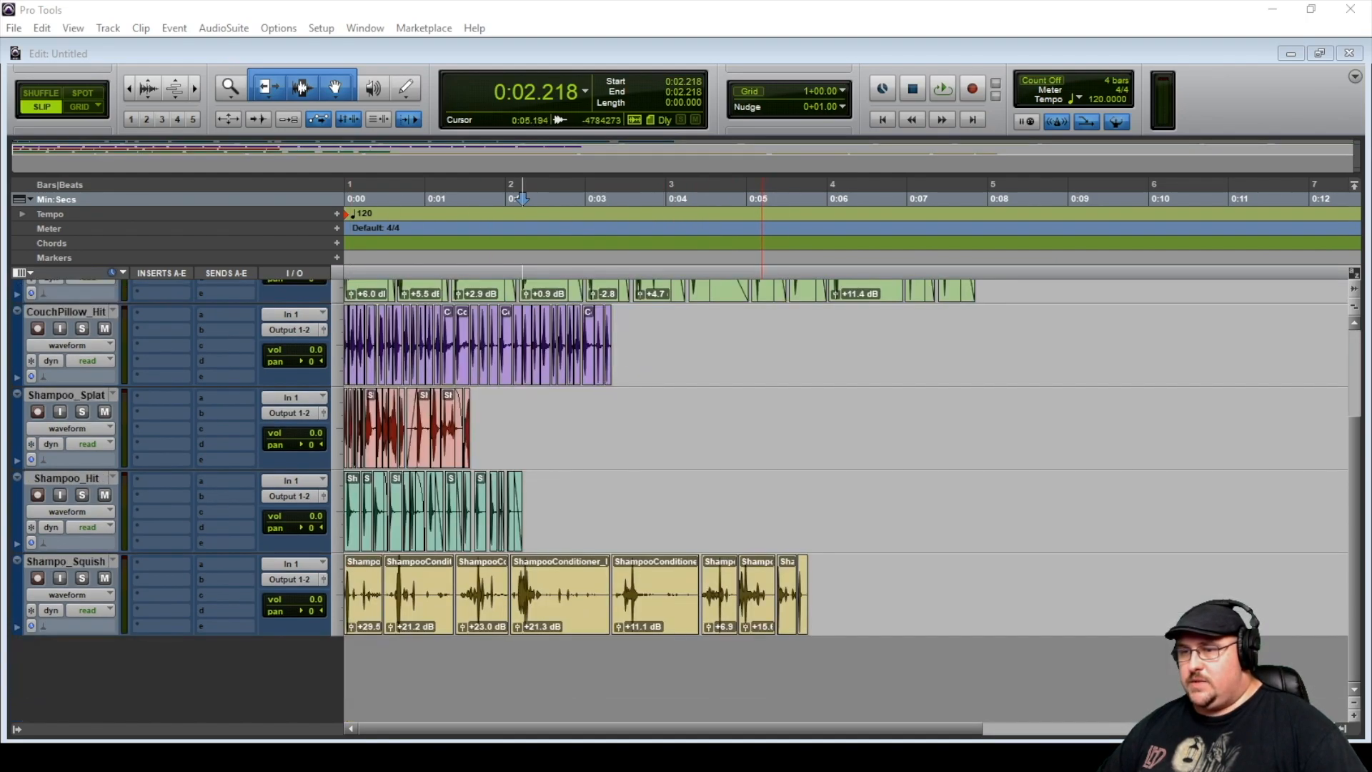
scroll(763, 500, "up", 3)
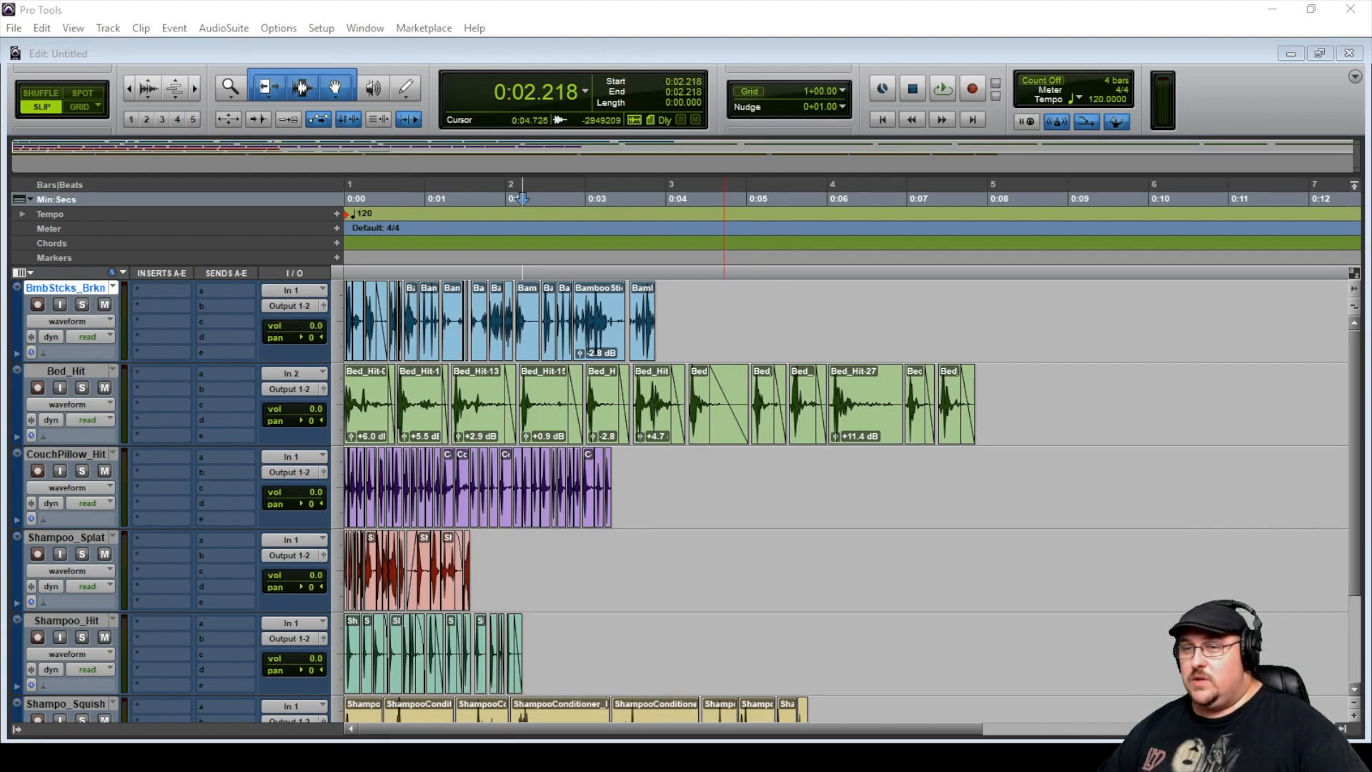
scroll(712, 500, "down", 3)
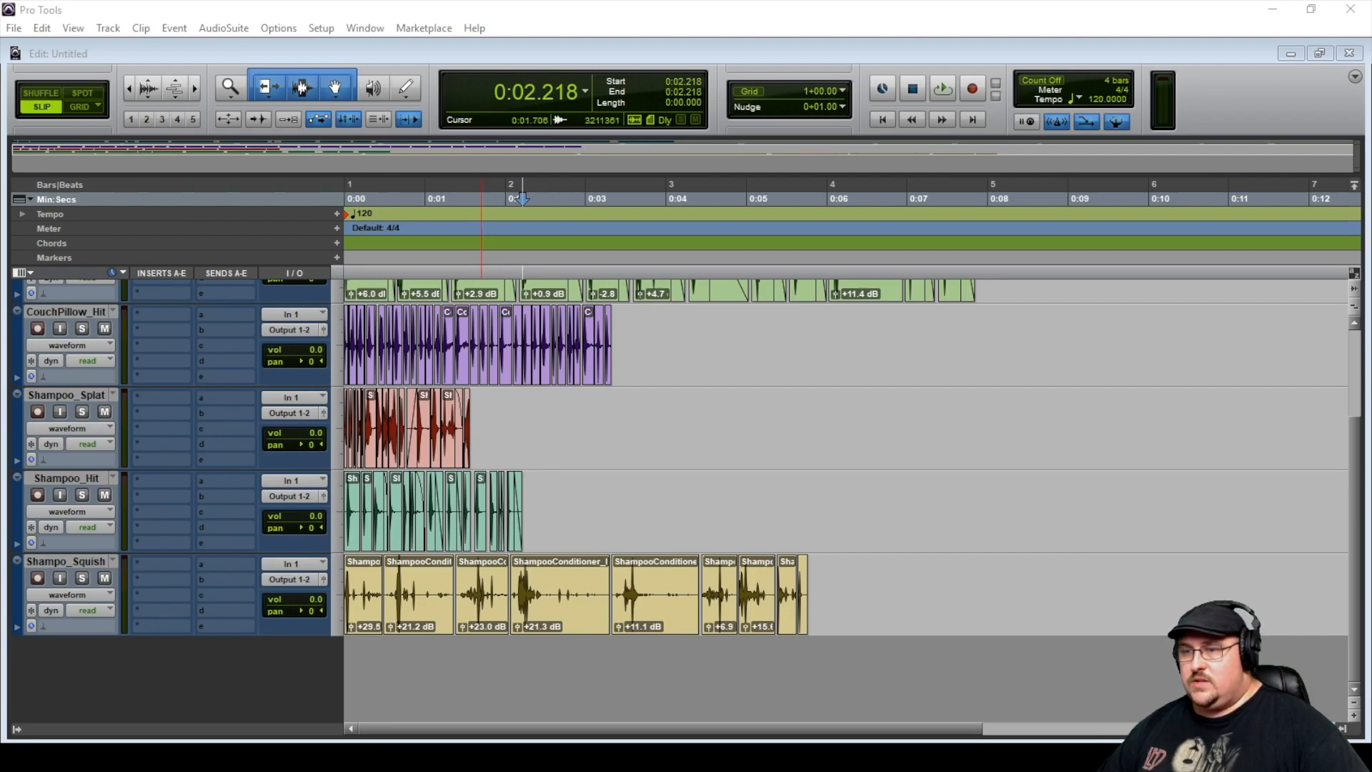
left_click_drag(481, 415, 344, 437)
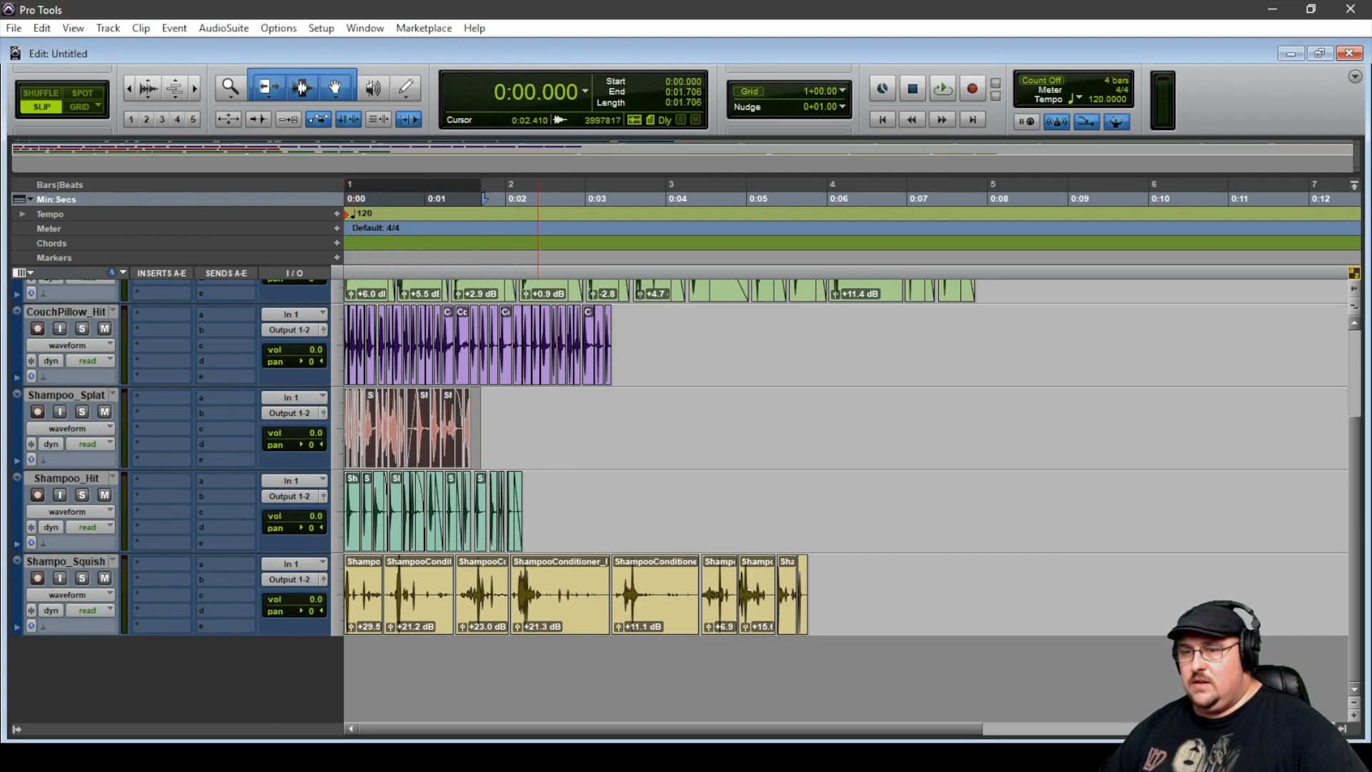
left_click_drag(538, 511, 354, 511)
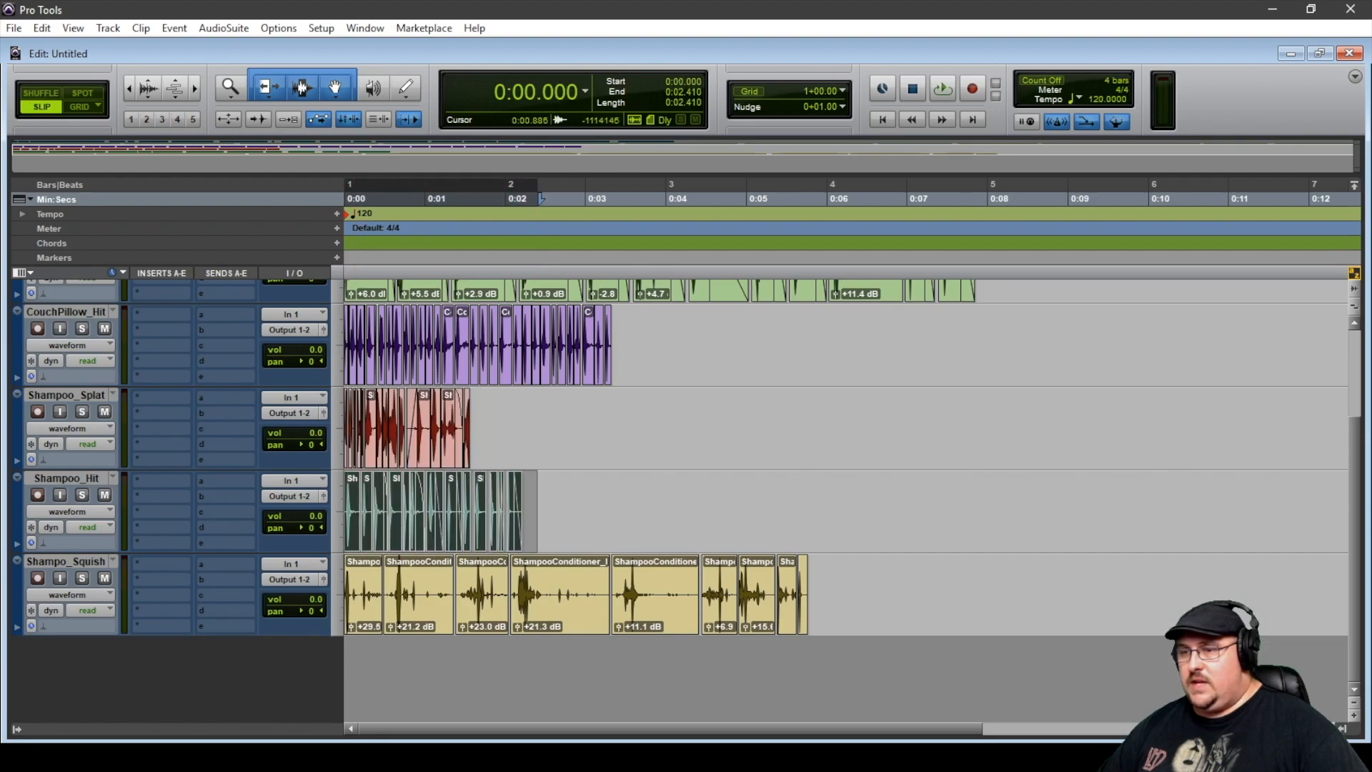
left_click_drag(817, 593, 345, 593)
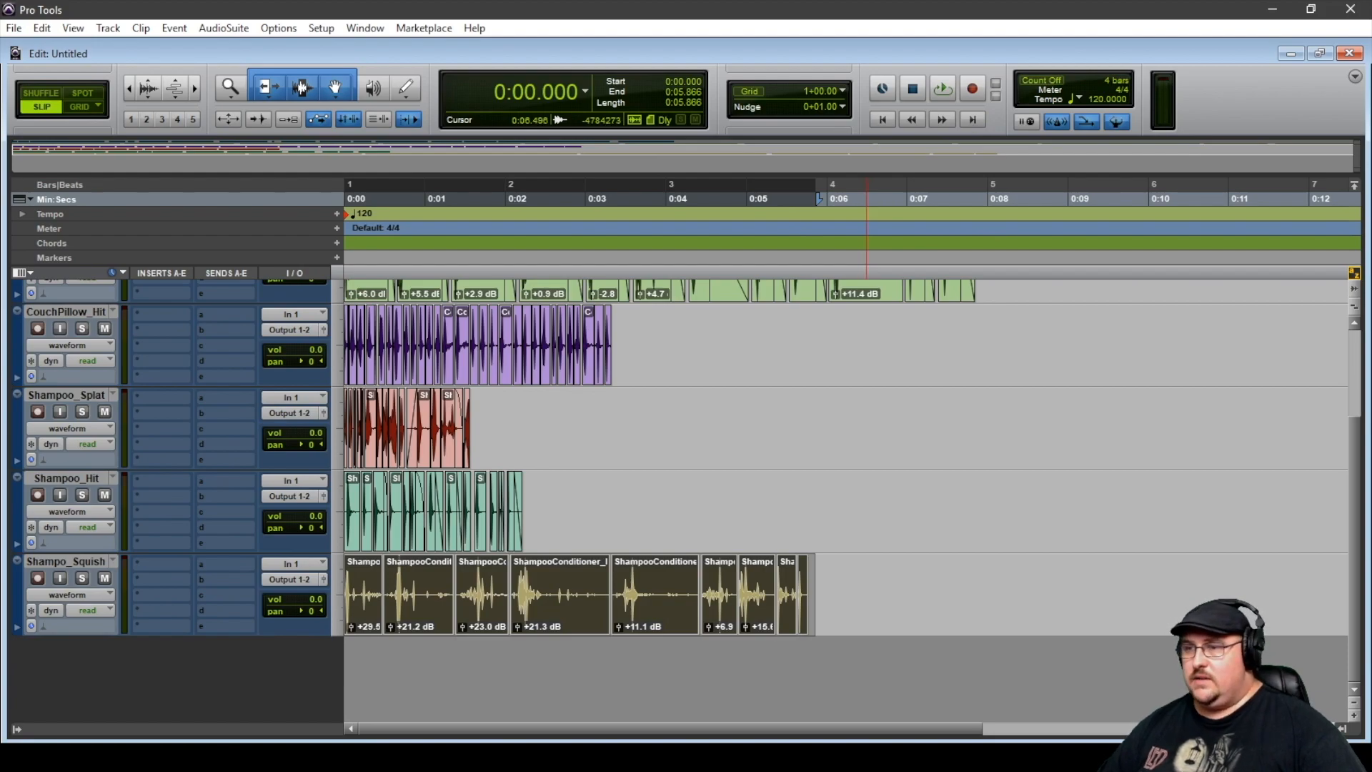
scroll(867, 429, "up", 3)
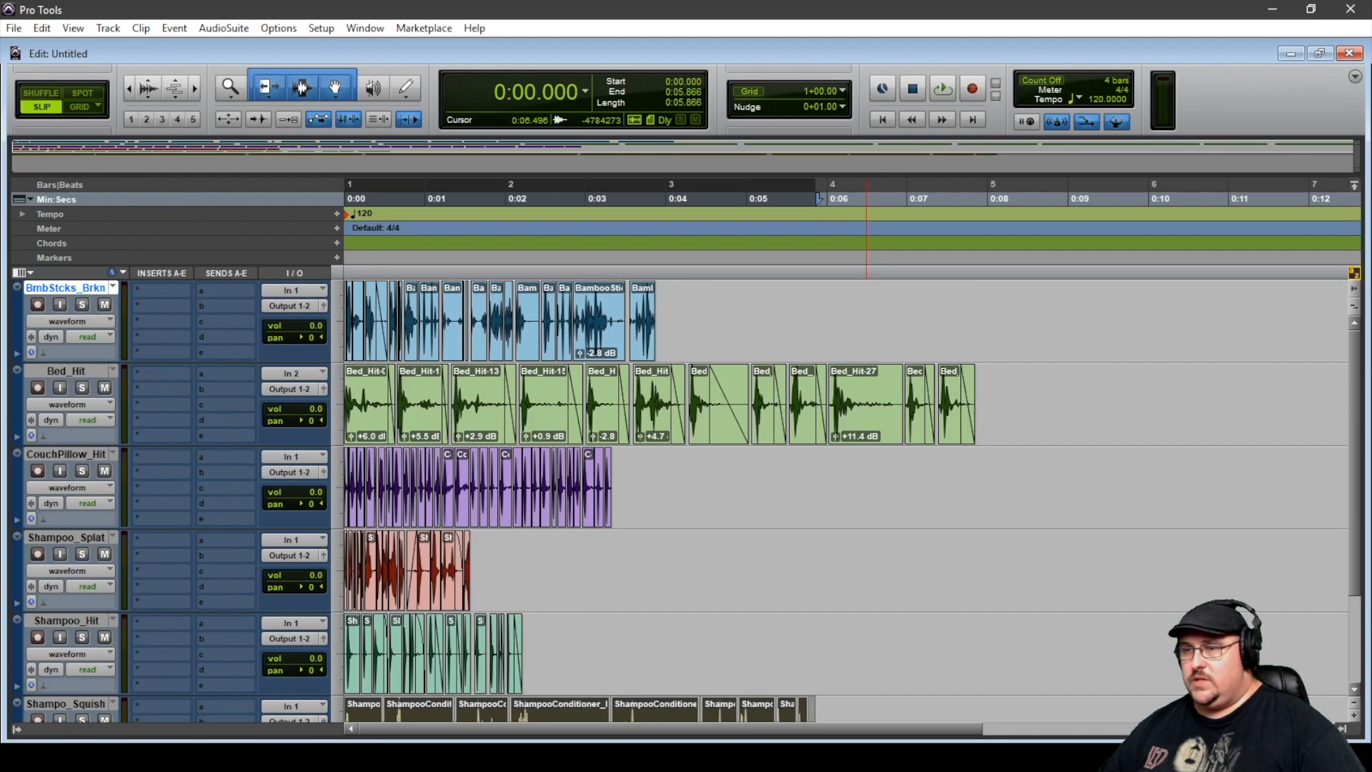
scroll(867, 429, "down", 3)
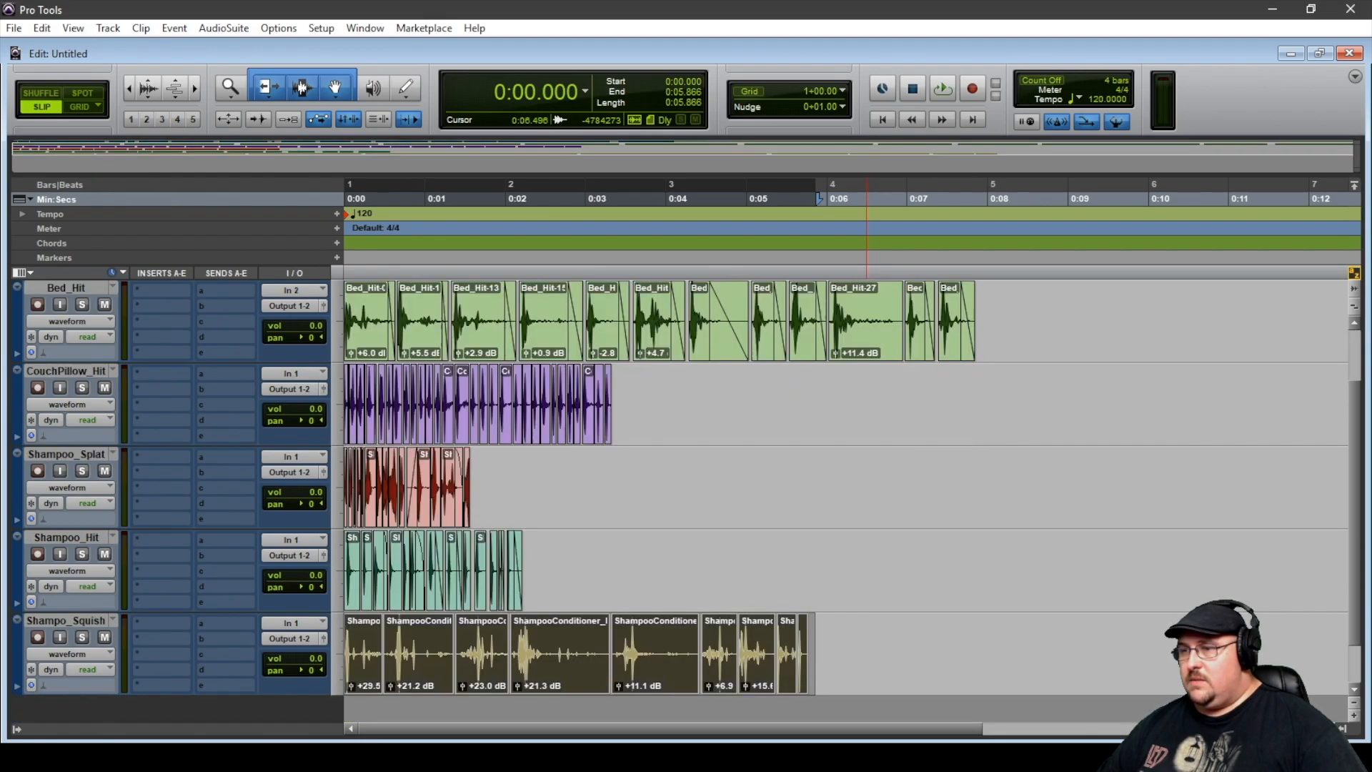
Clear all clips from the six sample tracks and show the Clips list with the edited hits.
left_click_drag(1095, 597, 344, 286)
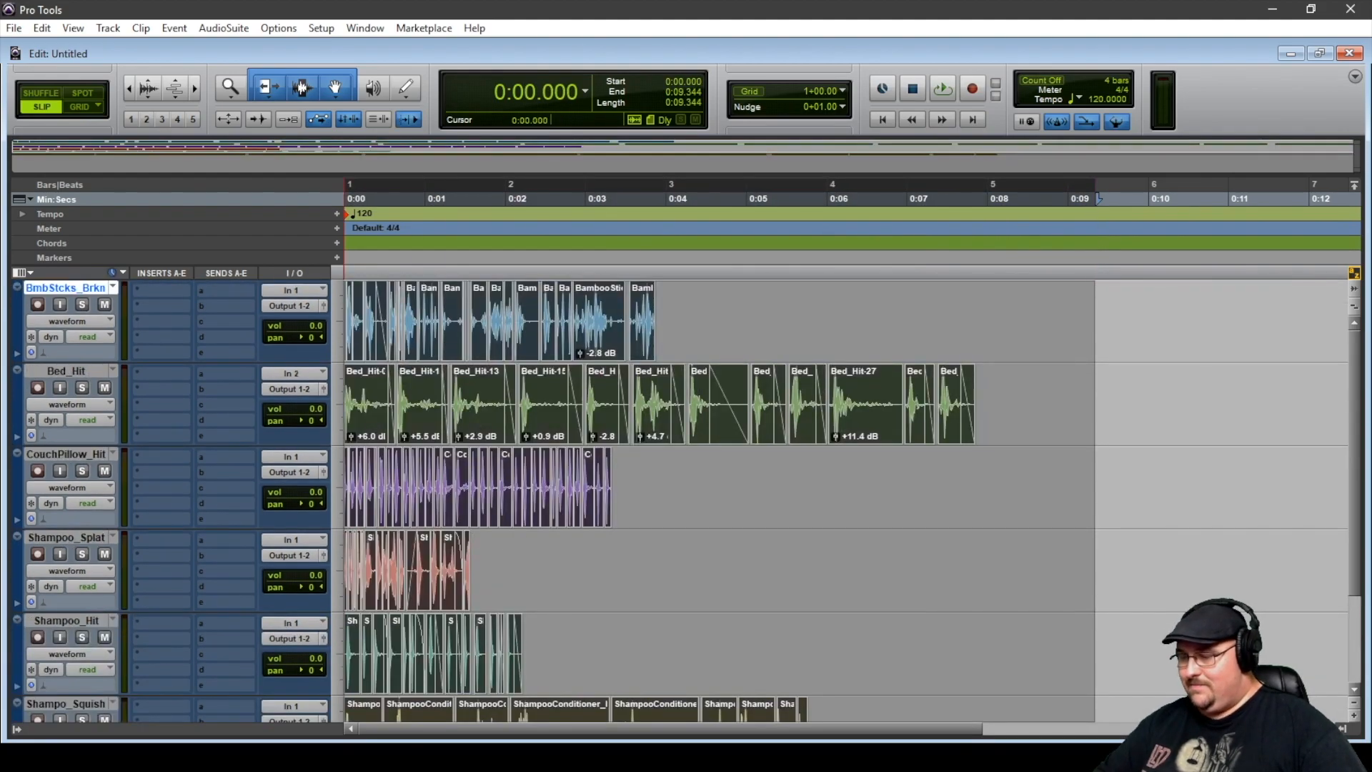
key("Delete")
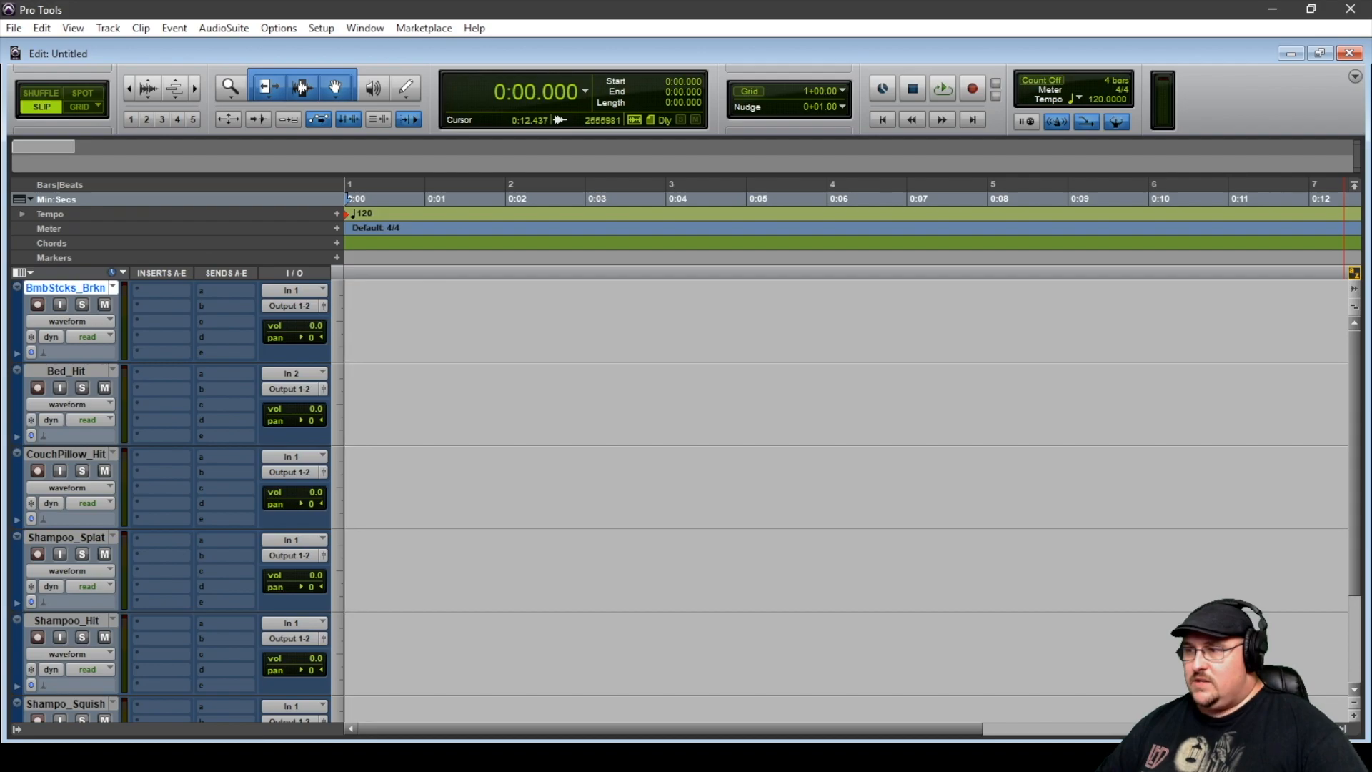
key("ctrl+alt+l")
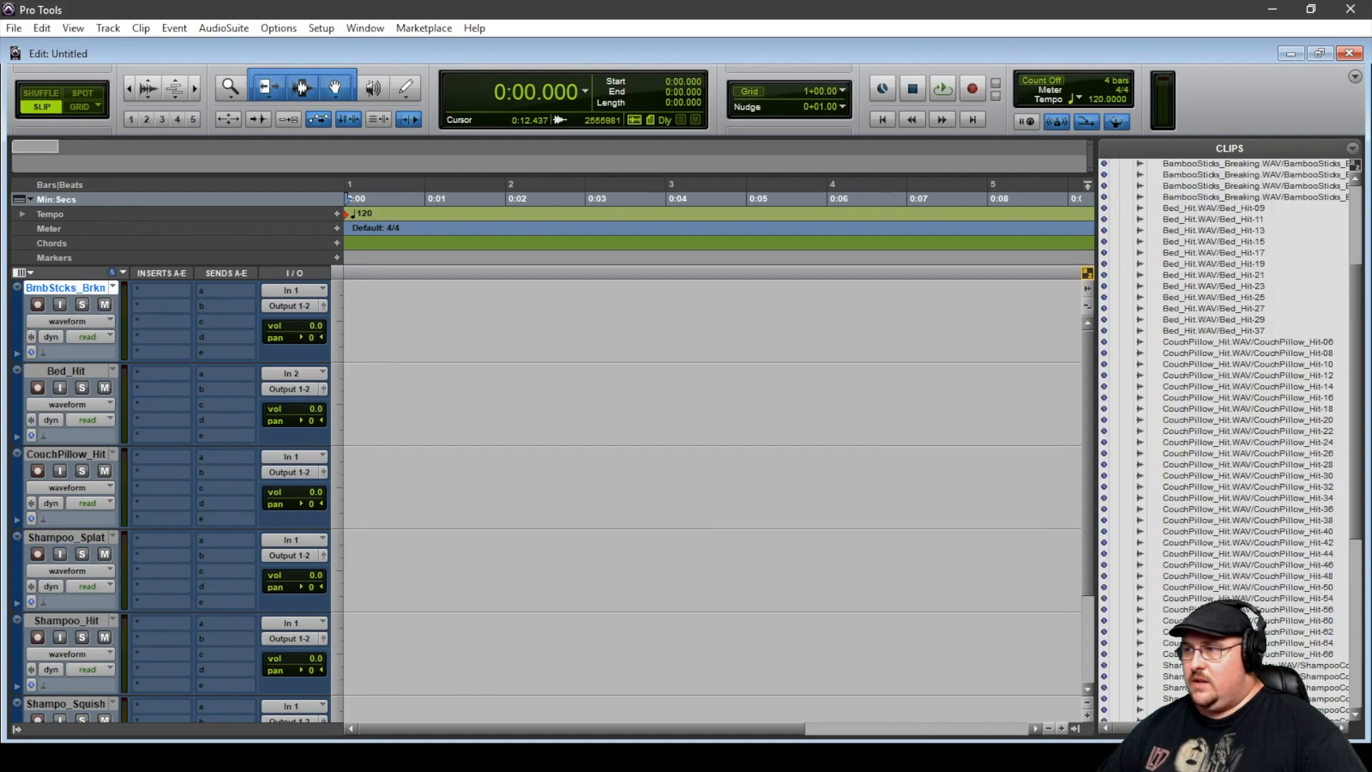
scroll(1215, 436, "up", 3)
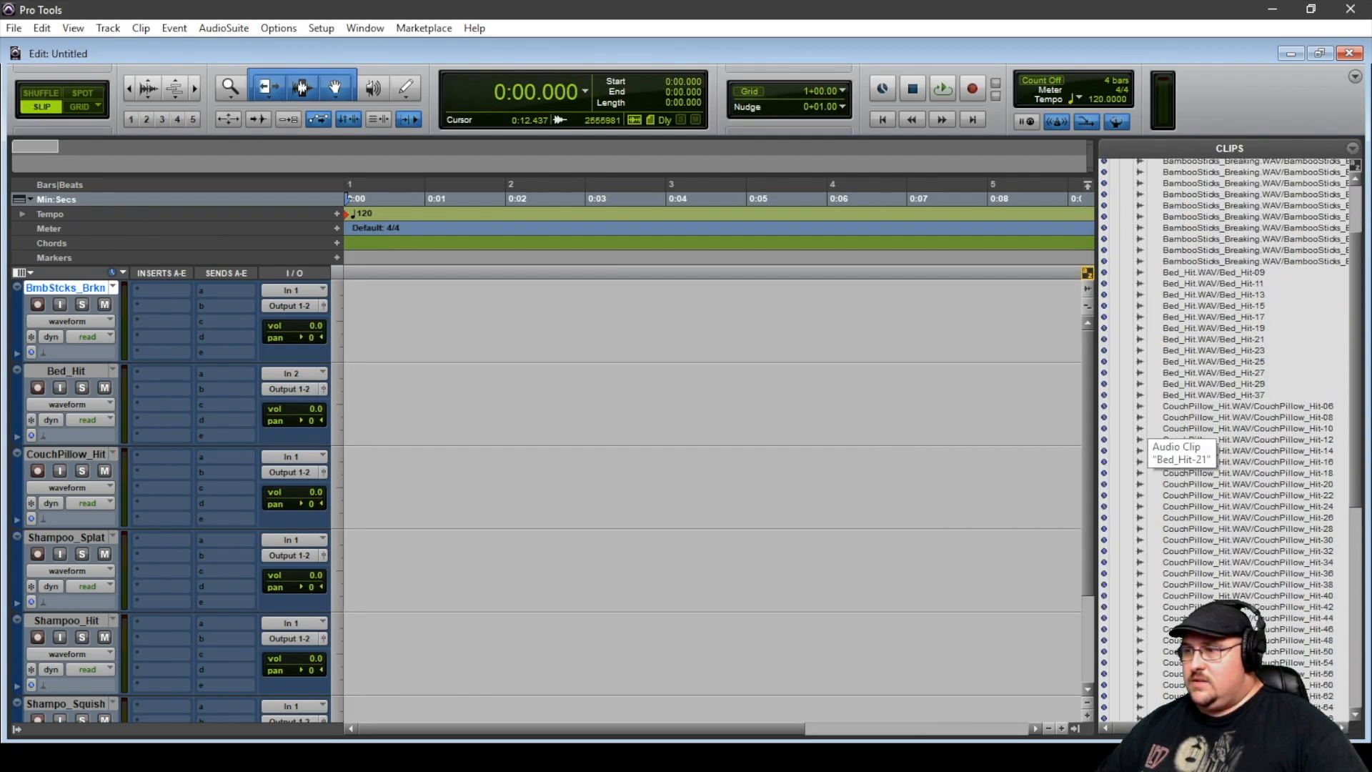
scroll(1215, 436, "down", 2)
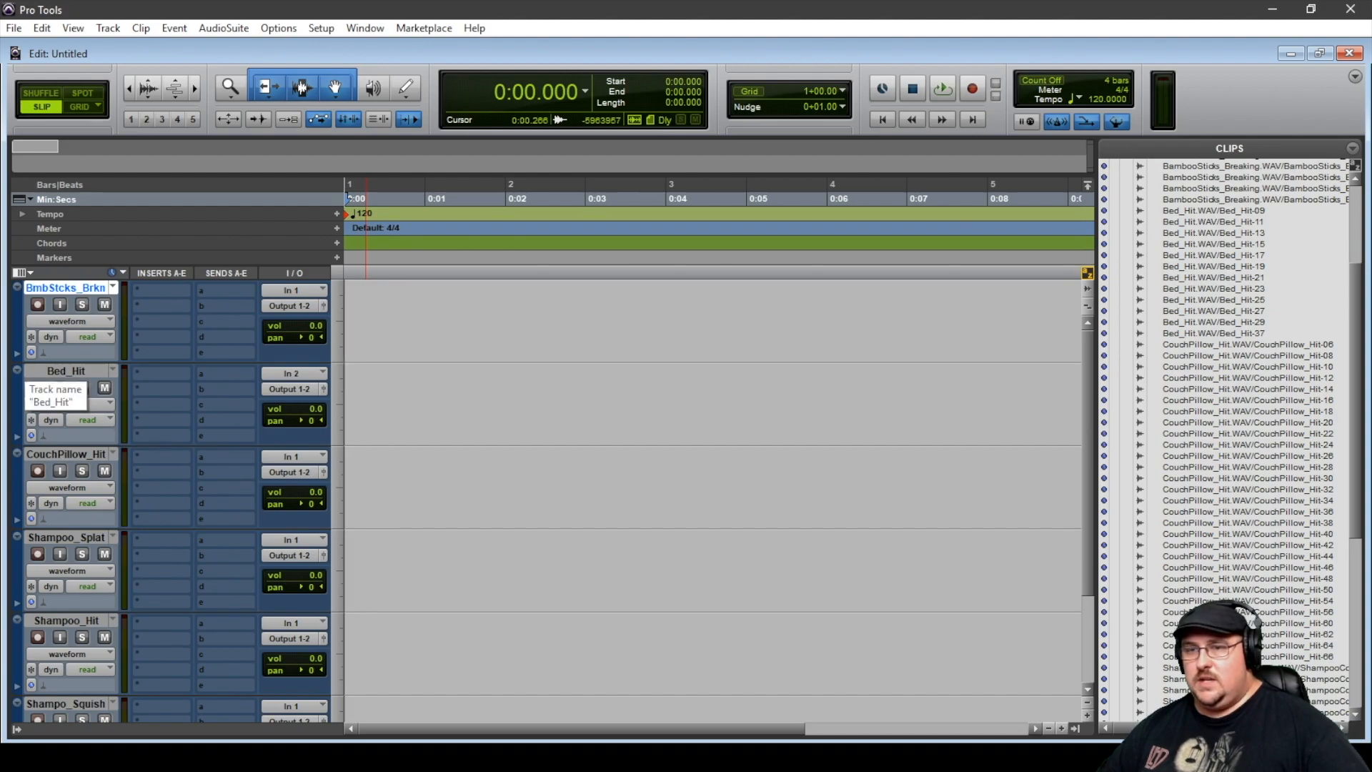
Collapse the other sample tracks and create four mono audio tracks with the Samples timebase below CouchPillow_Hit.
left_click(65, 371, "shift")
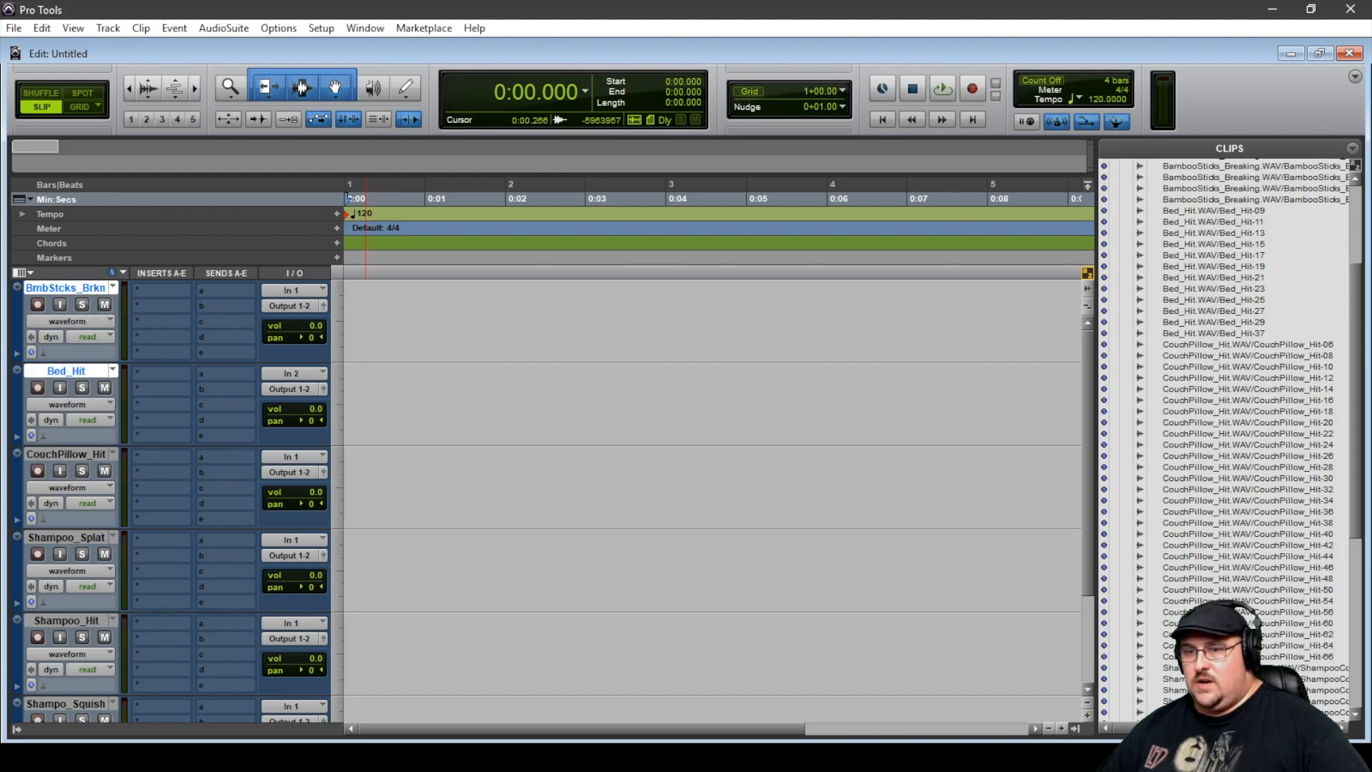
left_click(65, 537, "shift")
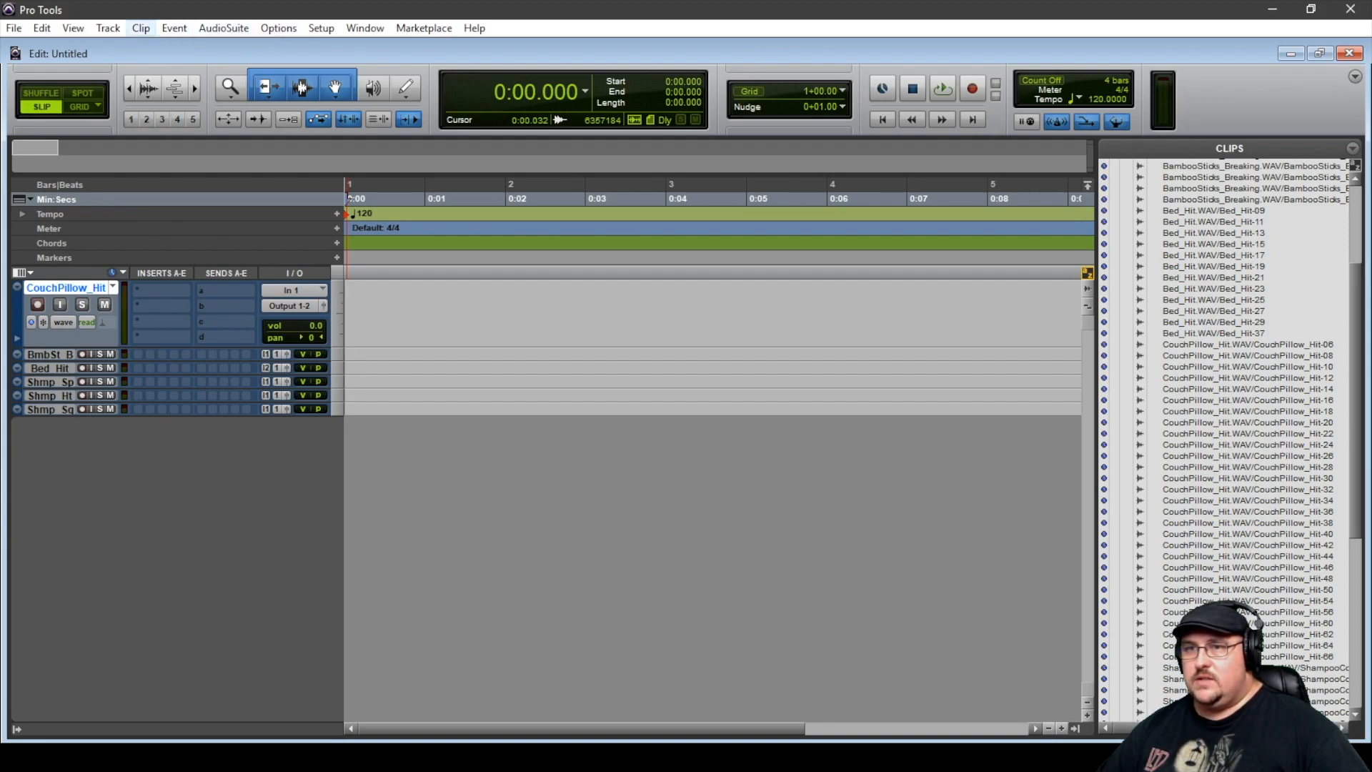
left_click(108, 28)
left_click(122, 46)
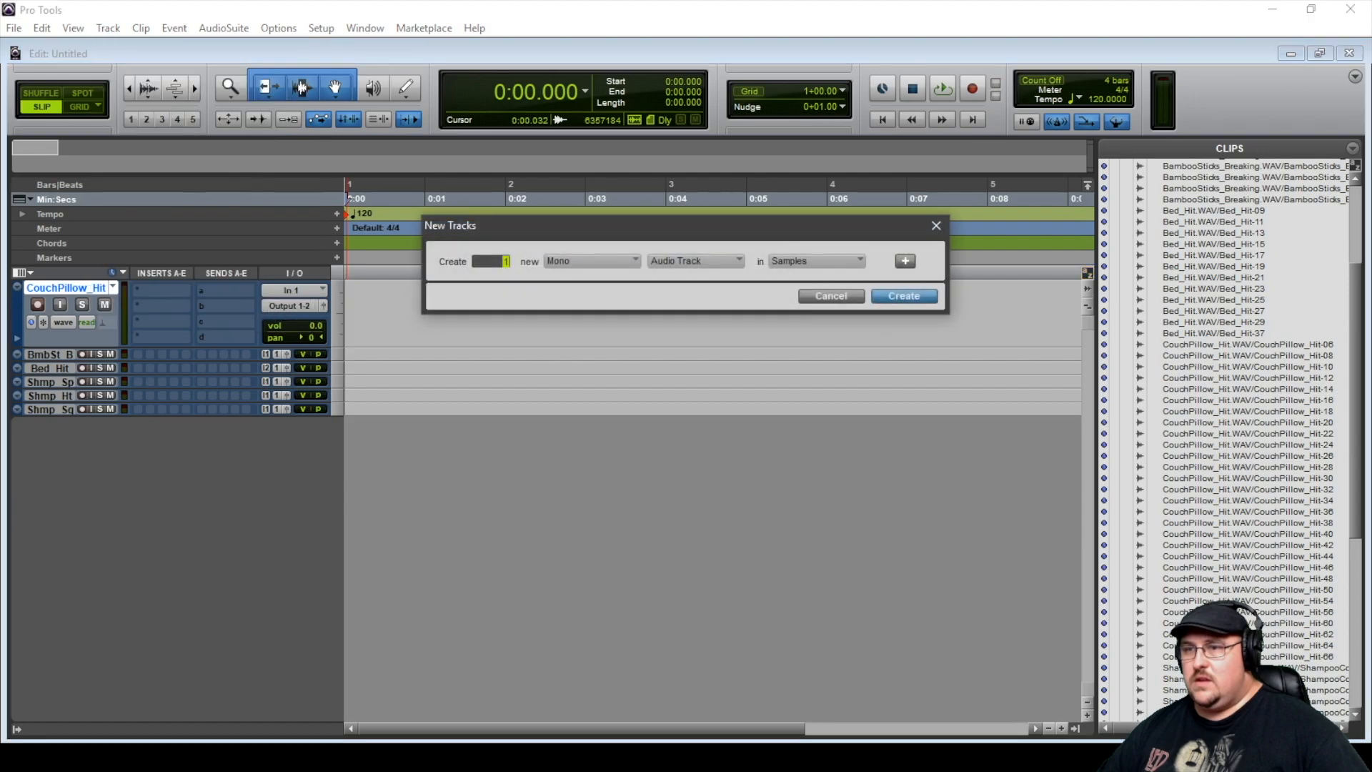
type("4")
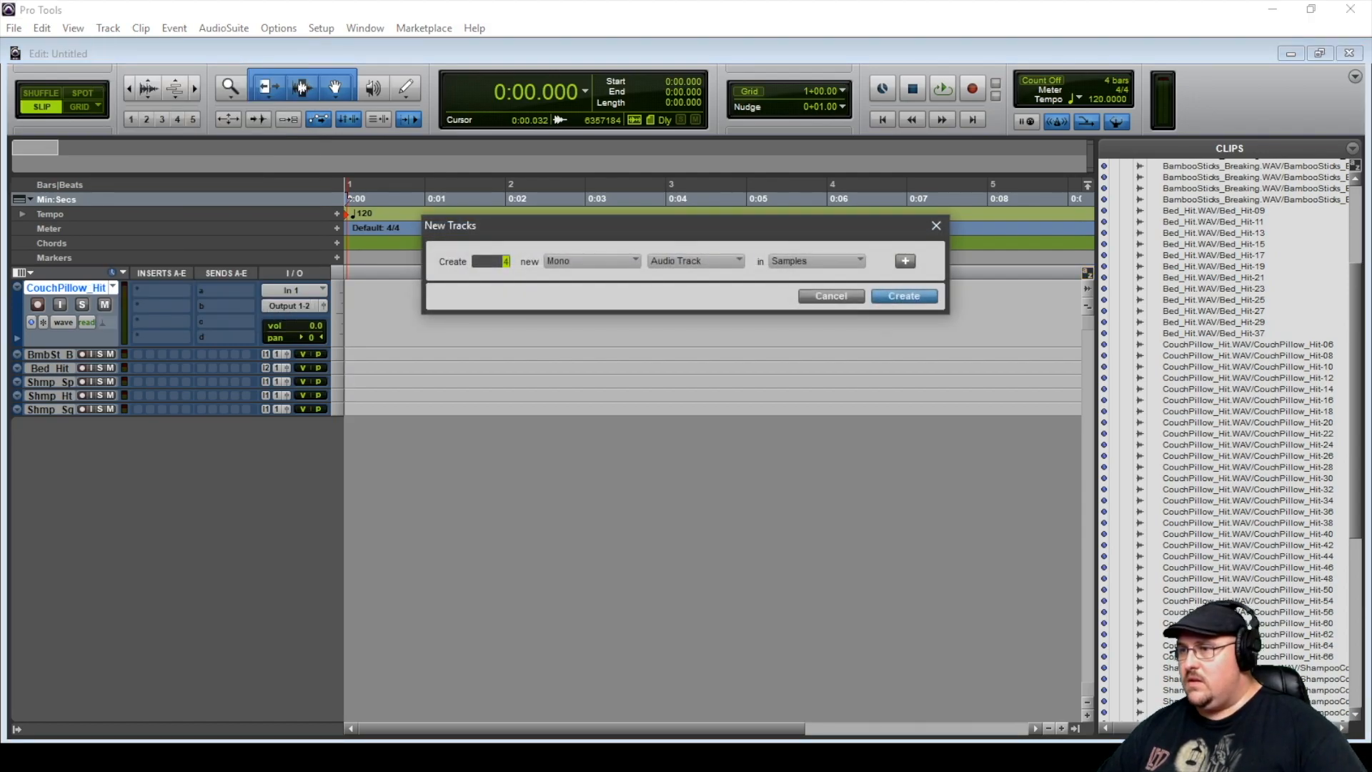
key("Return")
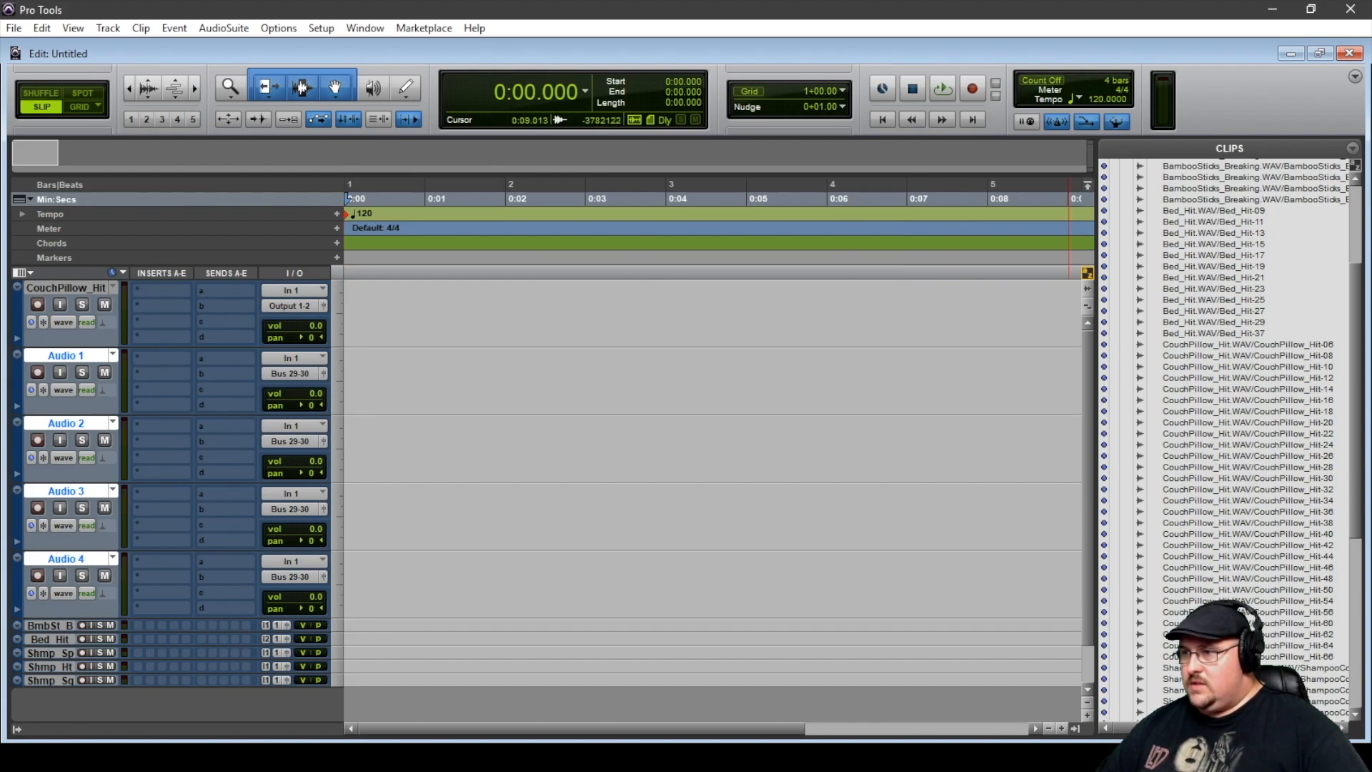
Place CouchPillow_Hit-06, -16, -24, -36 and -46 near the timeline start on CouchPillow_Hit and Audio 1 to Audio 4, one per track.
left_click_drag(1248, 344, 347, 314)
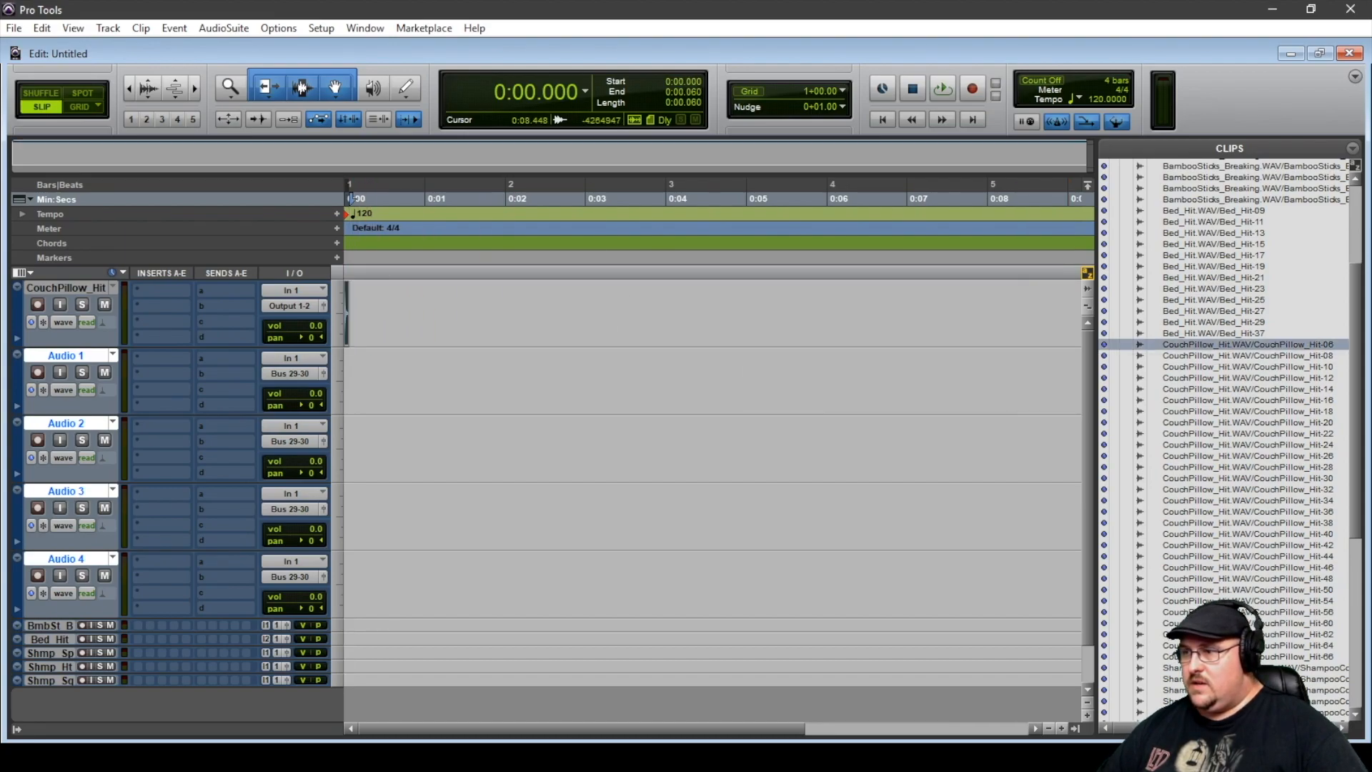
left_click_drag(1247, 401, 348, 379)
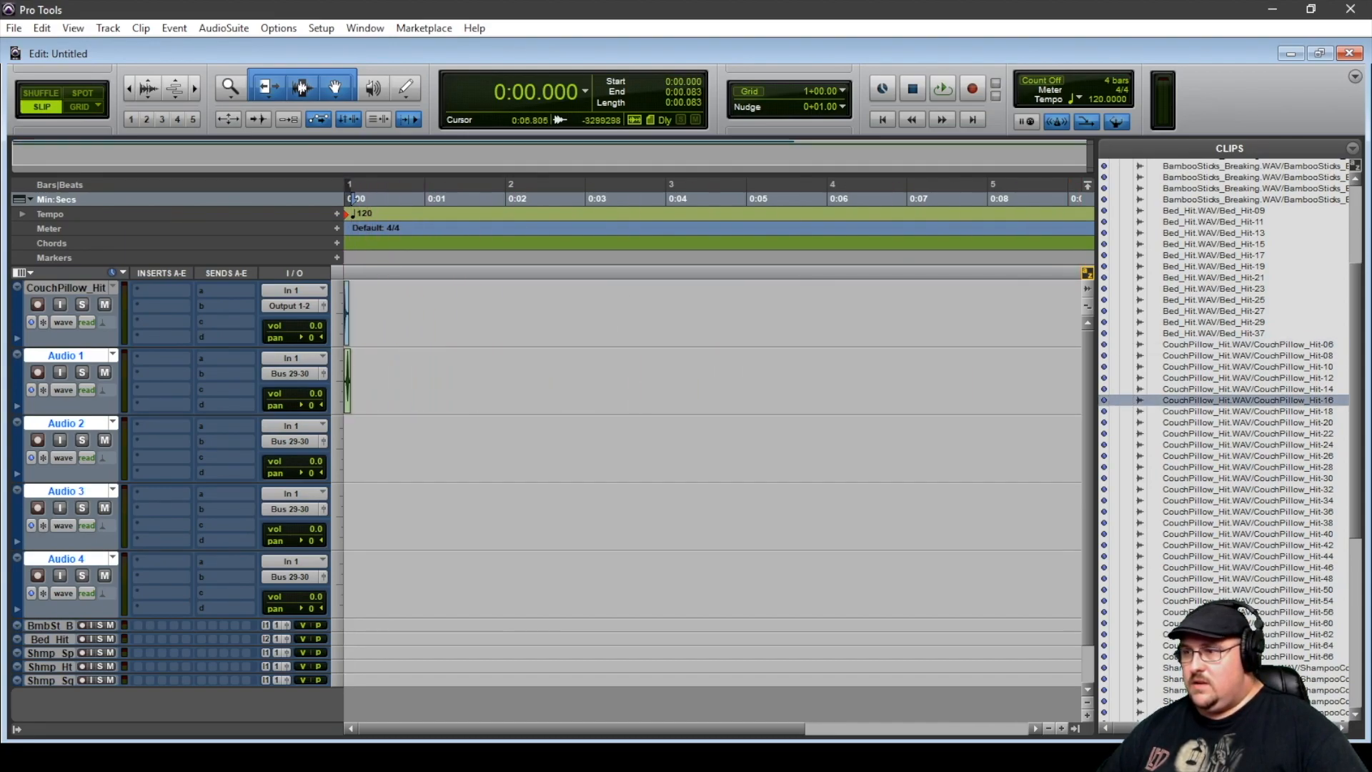
left_click_drag(1247, 445, 348, 448)
left_click_drag(1247, 512, 350, 516)
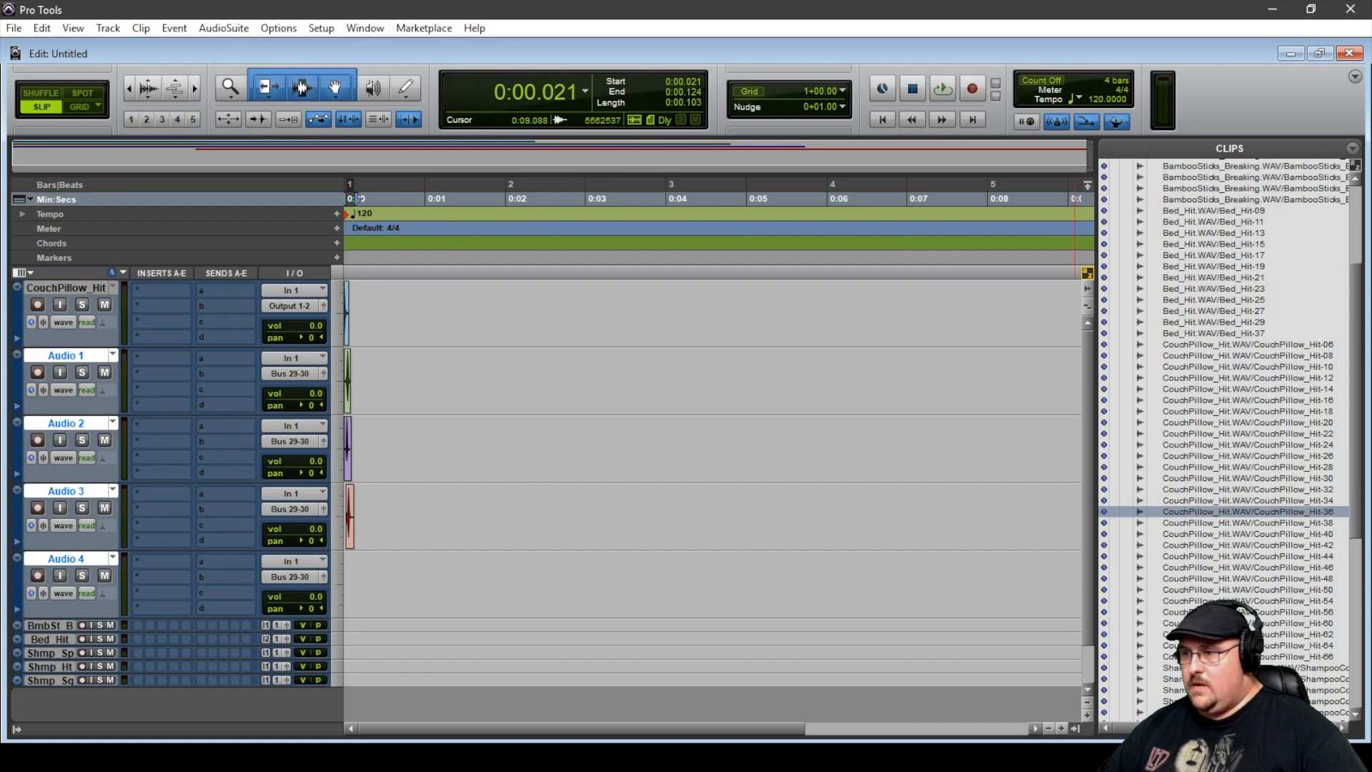
left_click_drag(1248, 568, 348, 582)
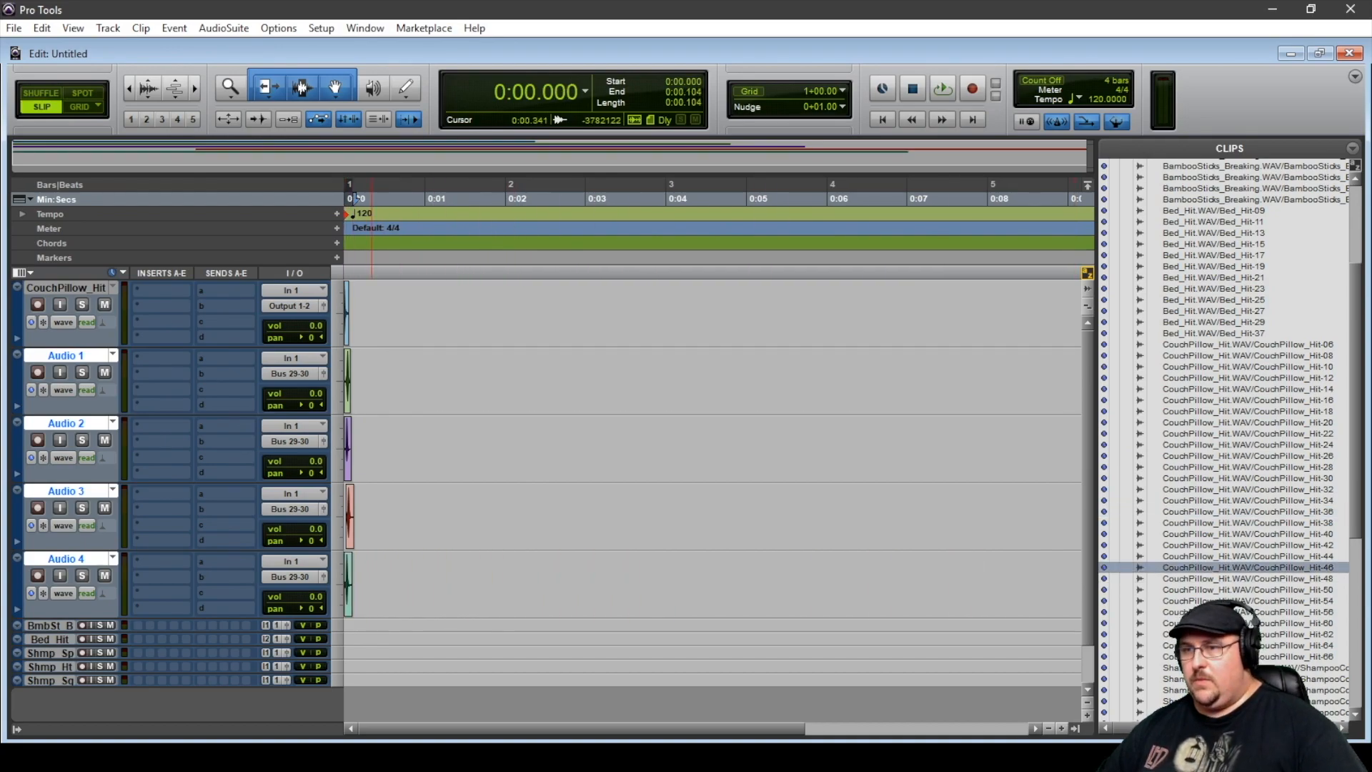
Shift the clips on CouchPillow_Hit, Audio 2, Audio 3 and Audio 4 so their transients align with CouchPillow_Hit-16's peak.
key("ctrl+bracketright")
key("ctrl+bracketright")
key("ctrl+bracketright")
key("ctrl+bracketright")
key("ctrl+bracketright")
key("ctrl+bracketright")
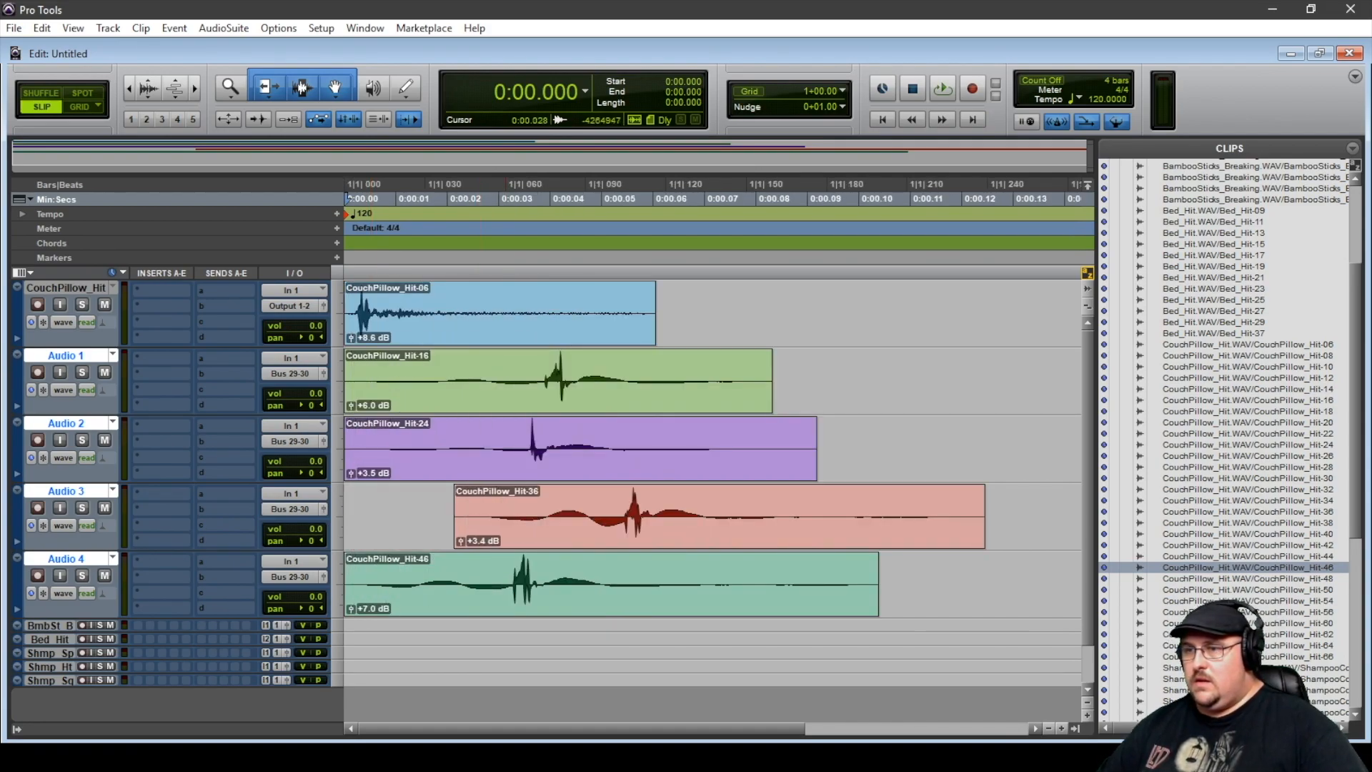
left_click_drag(484, 315, 681, 314)
left_click_drag(571, 447, 600, 446)
left_click_drag(692, 514, 623, 515)
left_click(623, 582)
left_click_drag(597, 583, 638, 582)
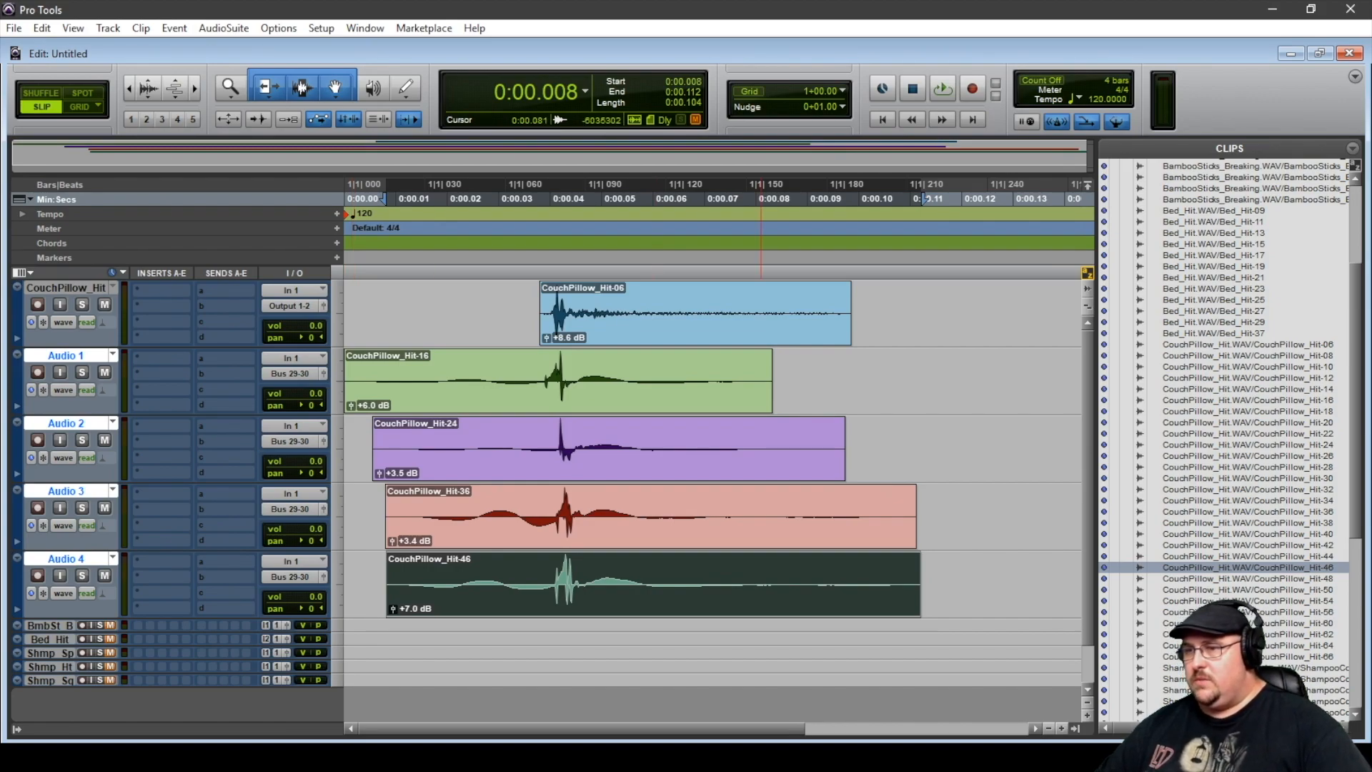
Play the layered couch-pillow hits from the start of the timeline.
left_click(429, 199)
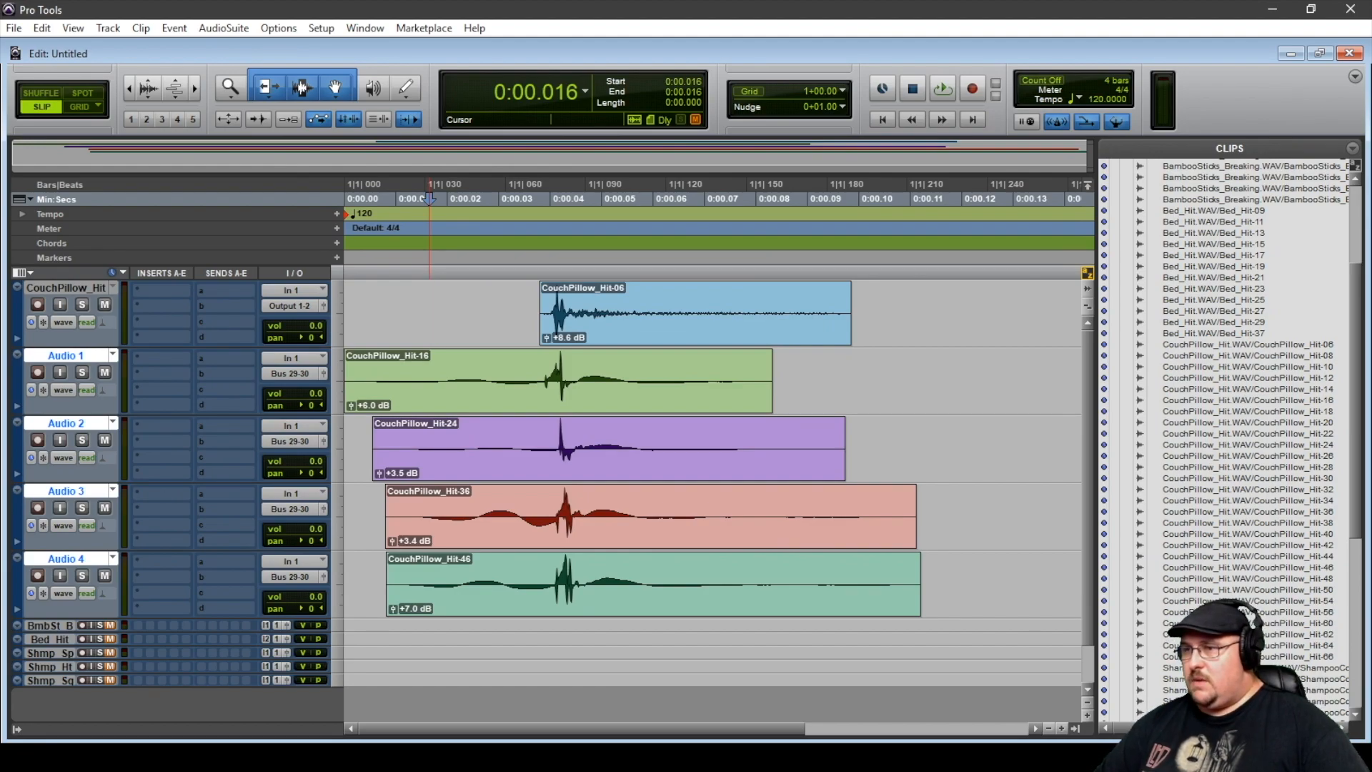
key("Return")
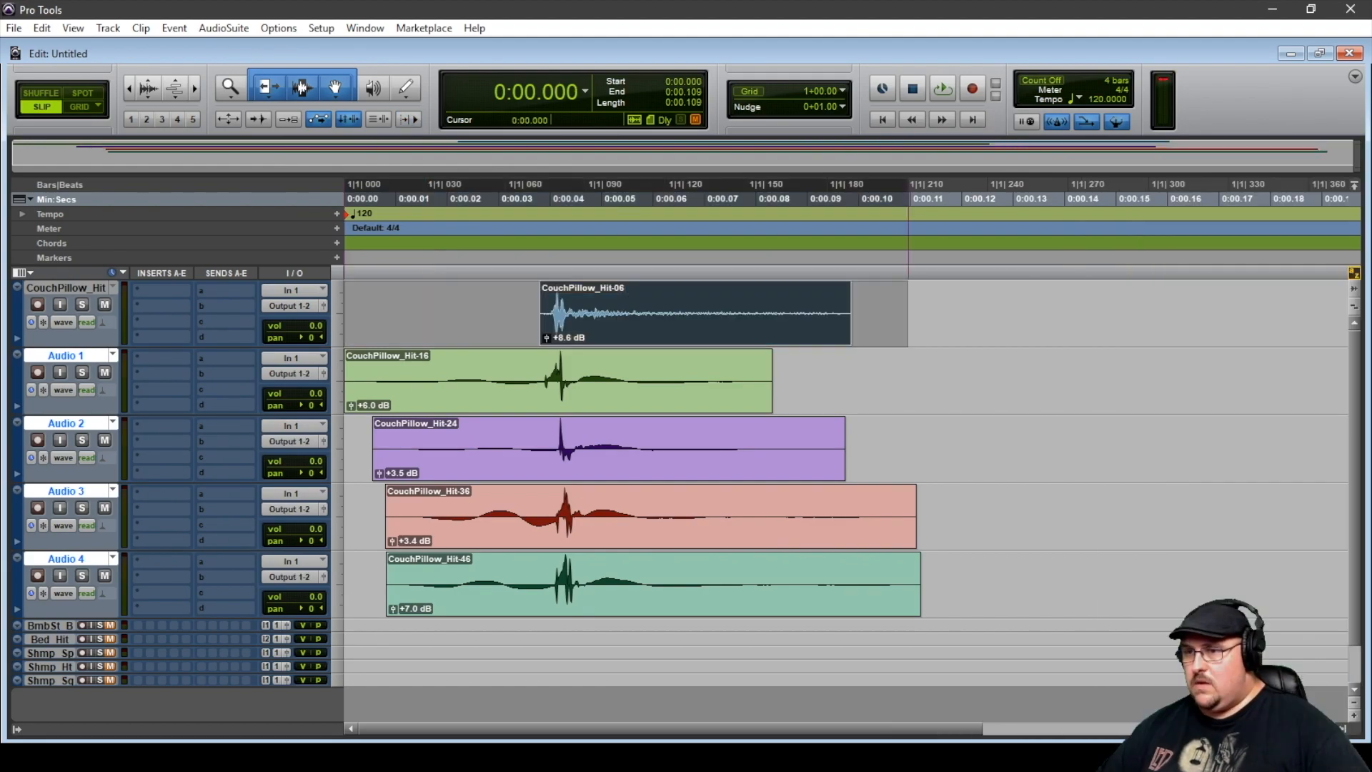
key("space")
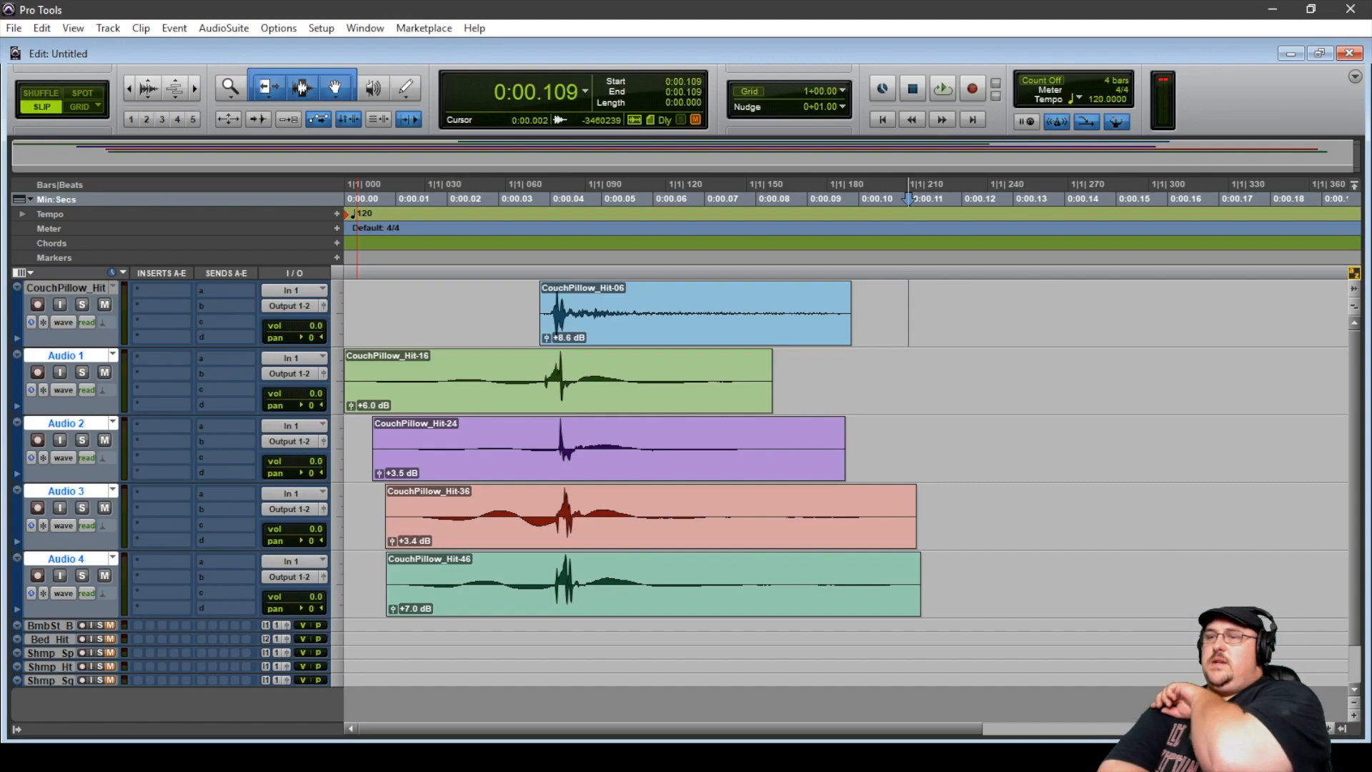
Lower the track volumes to -11.5 dB for CouchPillow_Hit, -13.1 for Audio 1, -10.5 for Audio 2, -16.3 for Audio 3 and -12.1 for Audio 4.
left_click_drag(32, 525, 32, 561)
left_click_drag(100, 525, 100, 566)
left_click_drag(167, 525, 167, 557)
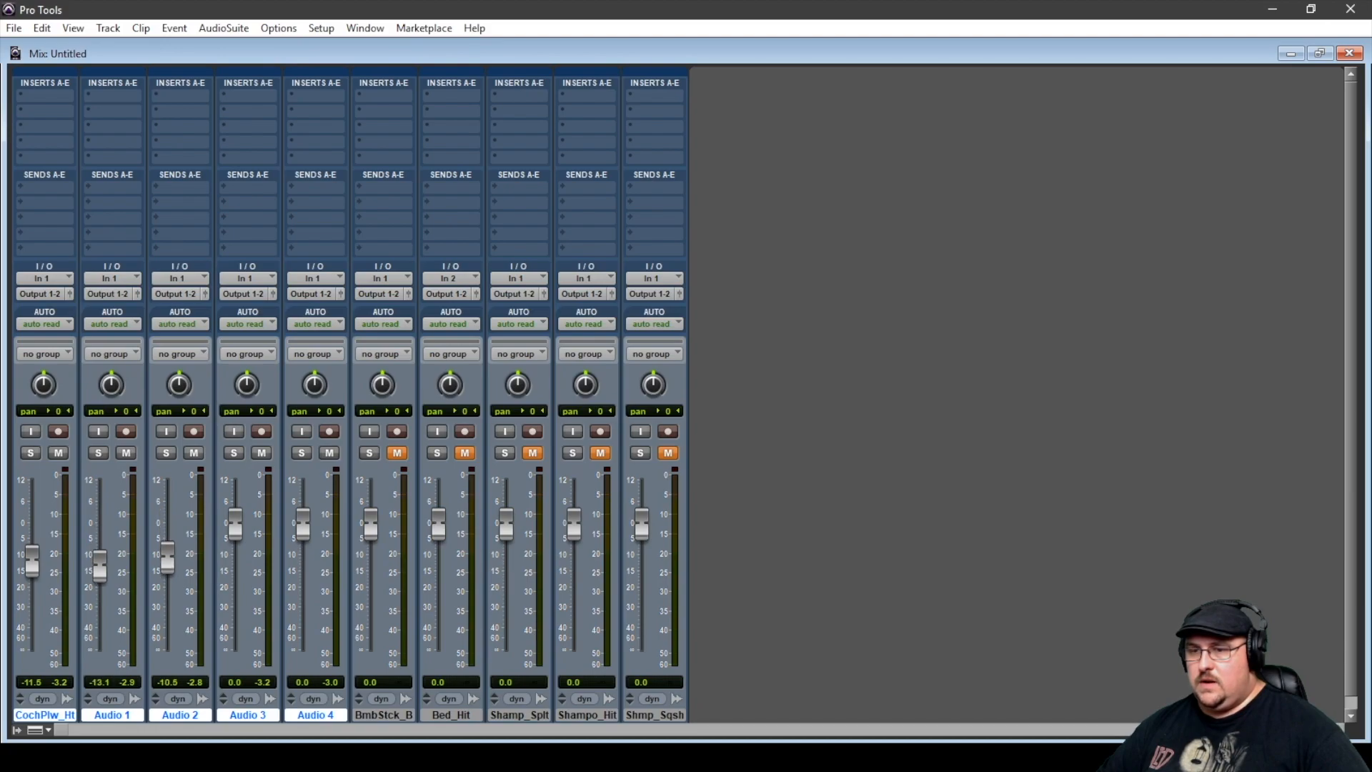
left_click_drag(235, 525, 235, 576)
left_click_drag(303, 525, 303, 562)
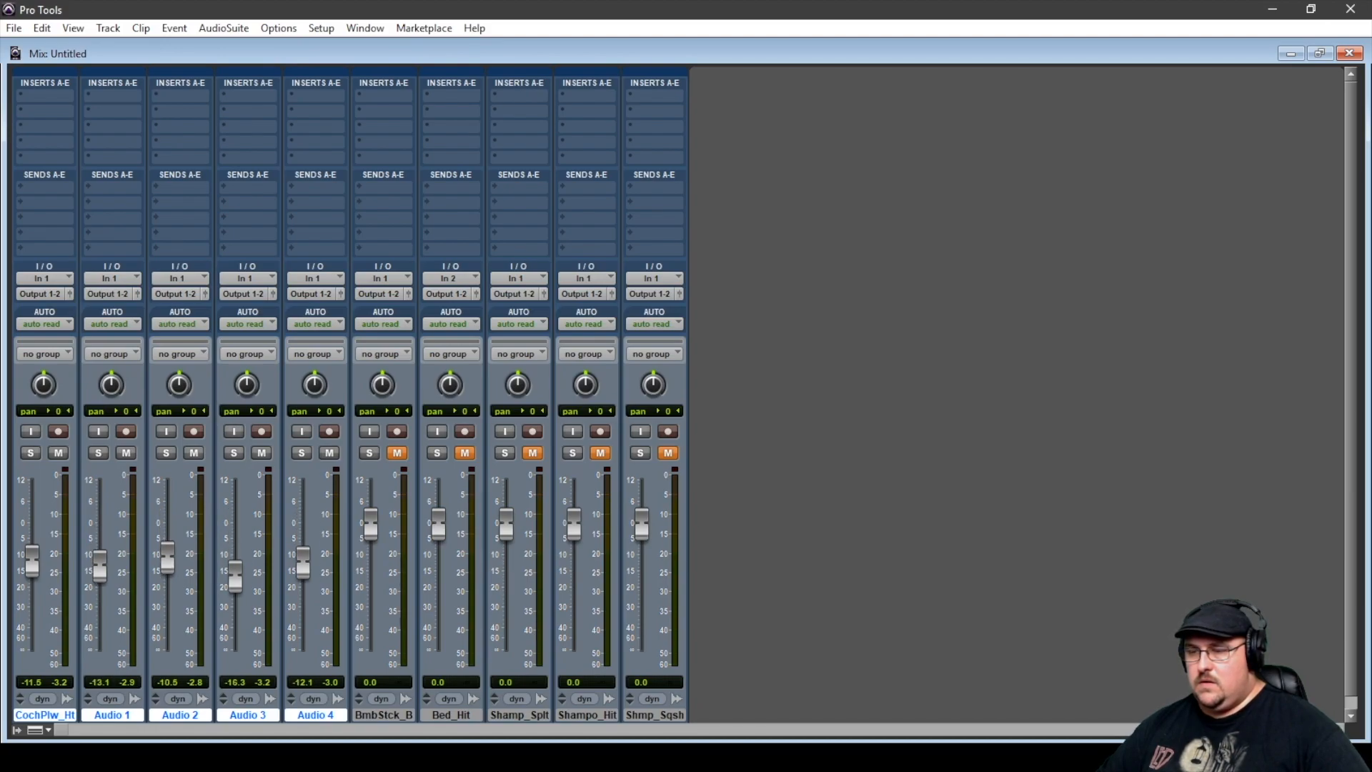
key("ctrl+equal")
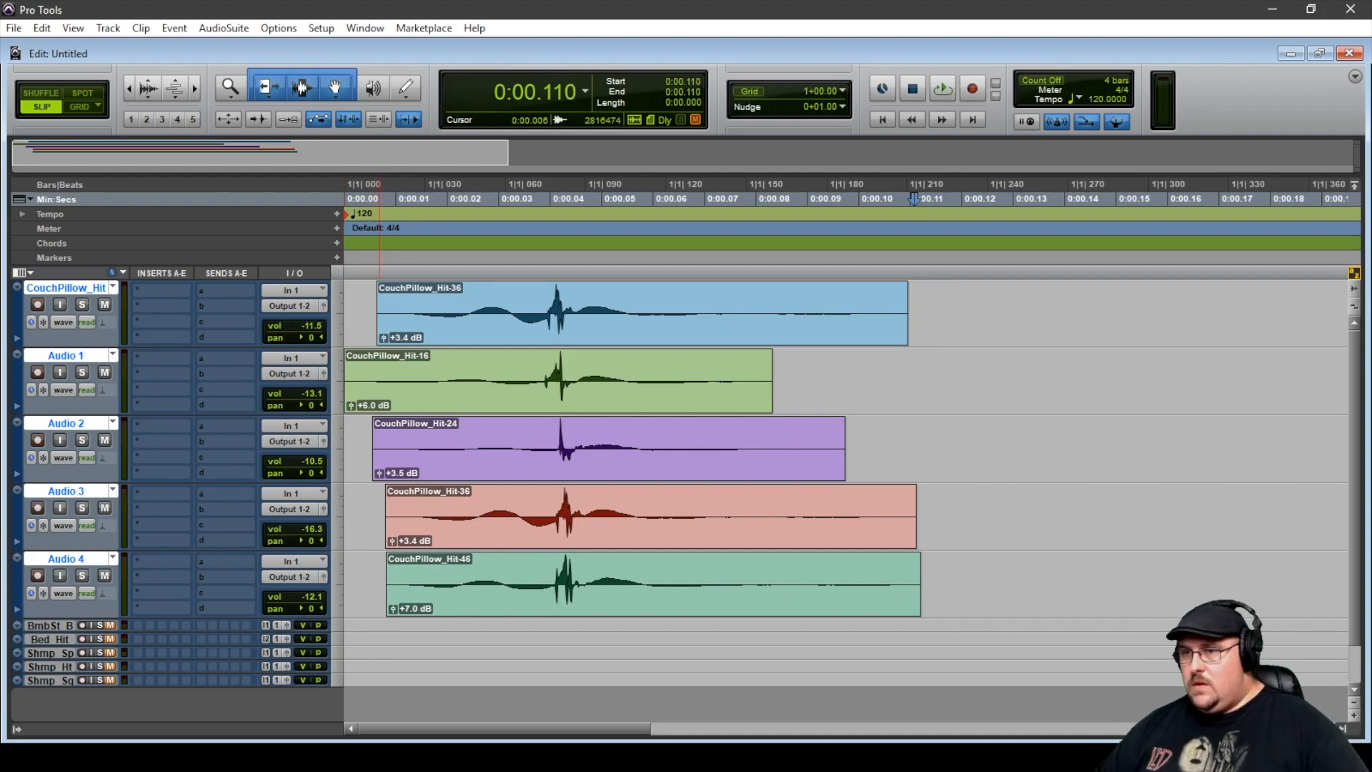
Trim the starts of all five layered clips to just before their transients, at about 0:00.039.
left_click_drag(377, 315, 545, 314)
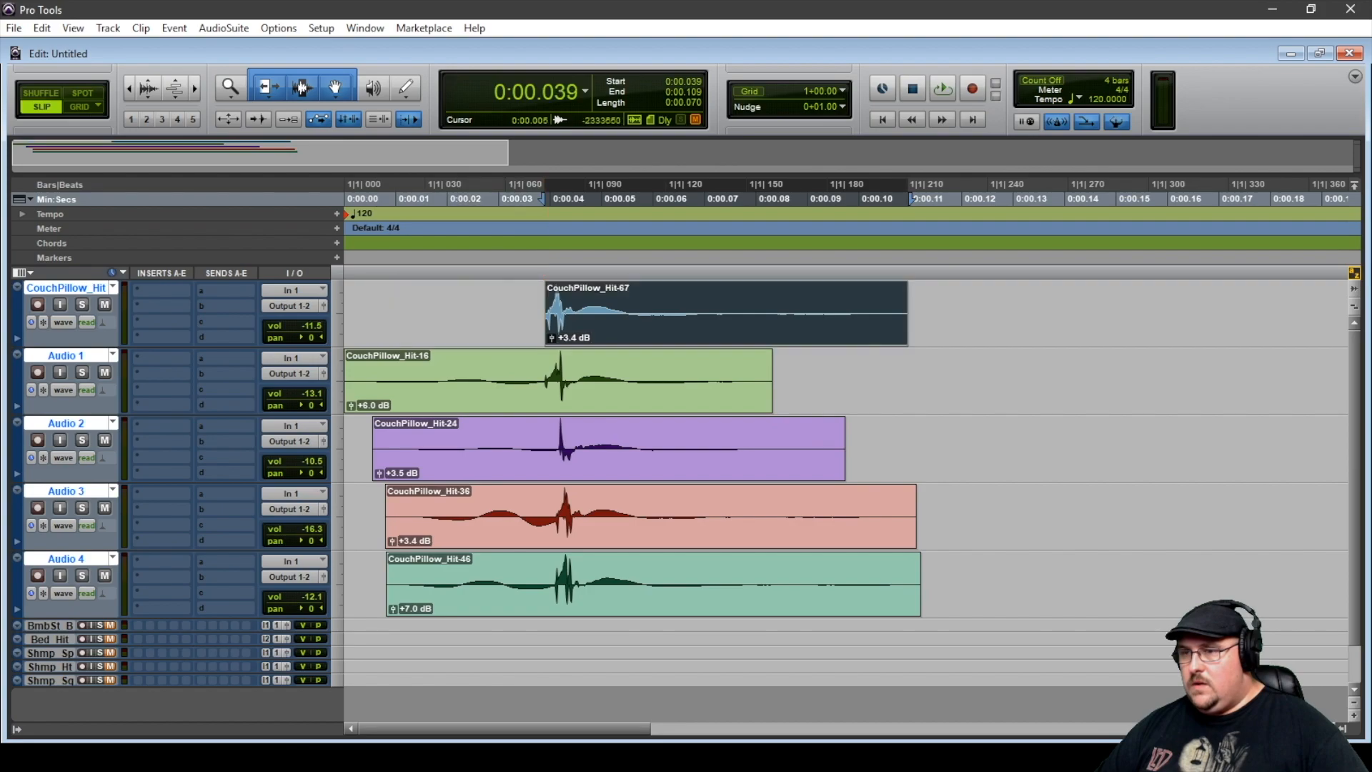
left_click_drag(346, 382, 545, 382)
left_click_drag(375, 450, 545, 450)
left_click_drag(386, 518, 544, 518)
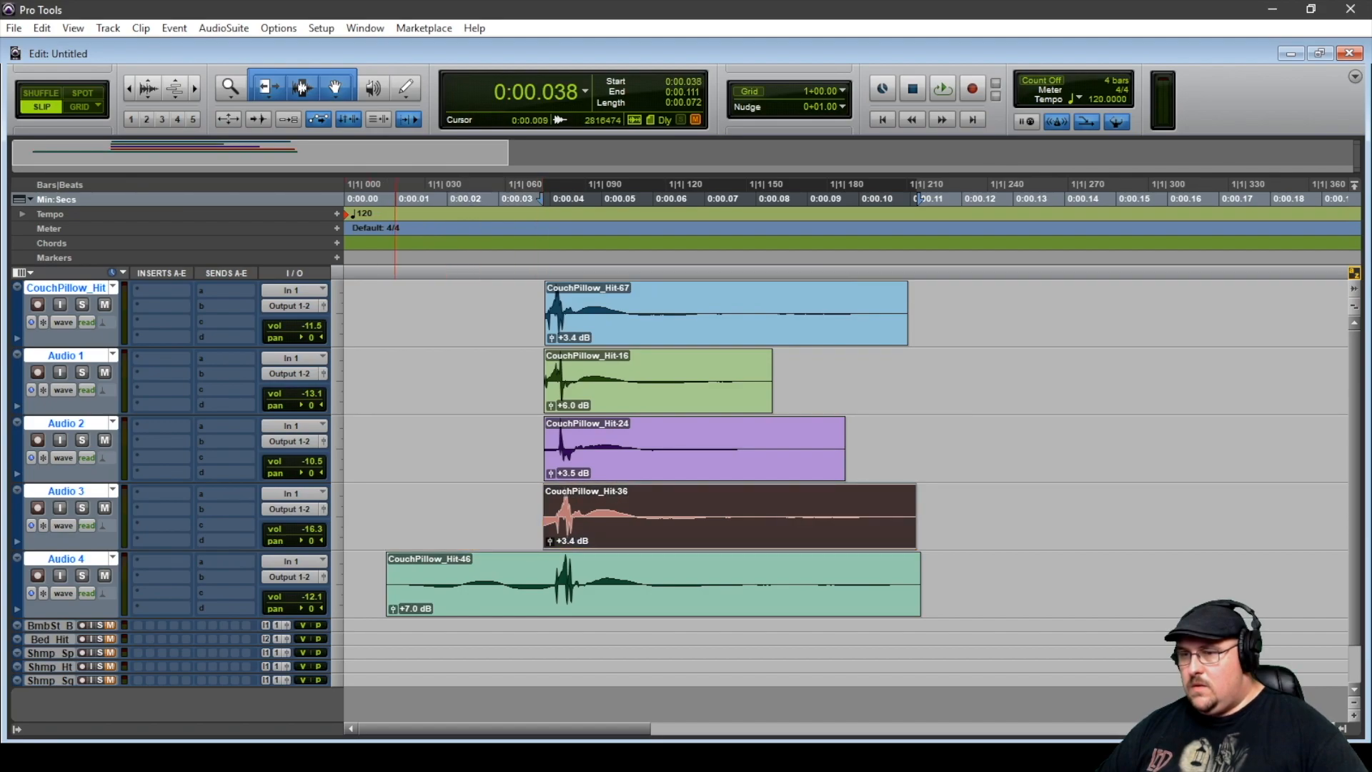
left_click_drag(387, 586, 545, 586)
Play back the trimmed couch-pillow layers and select the clips across all five tracks.
left_click_drag(503, 301, 961, 299)
key("space")
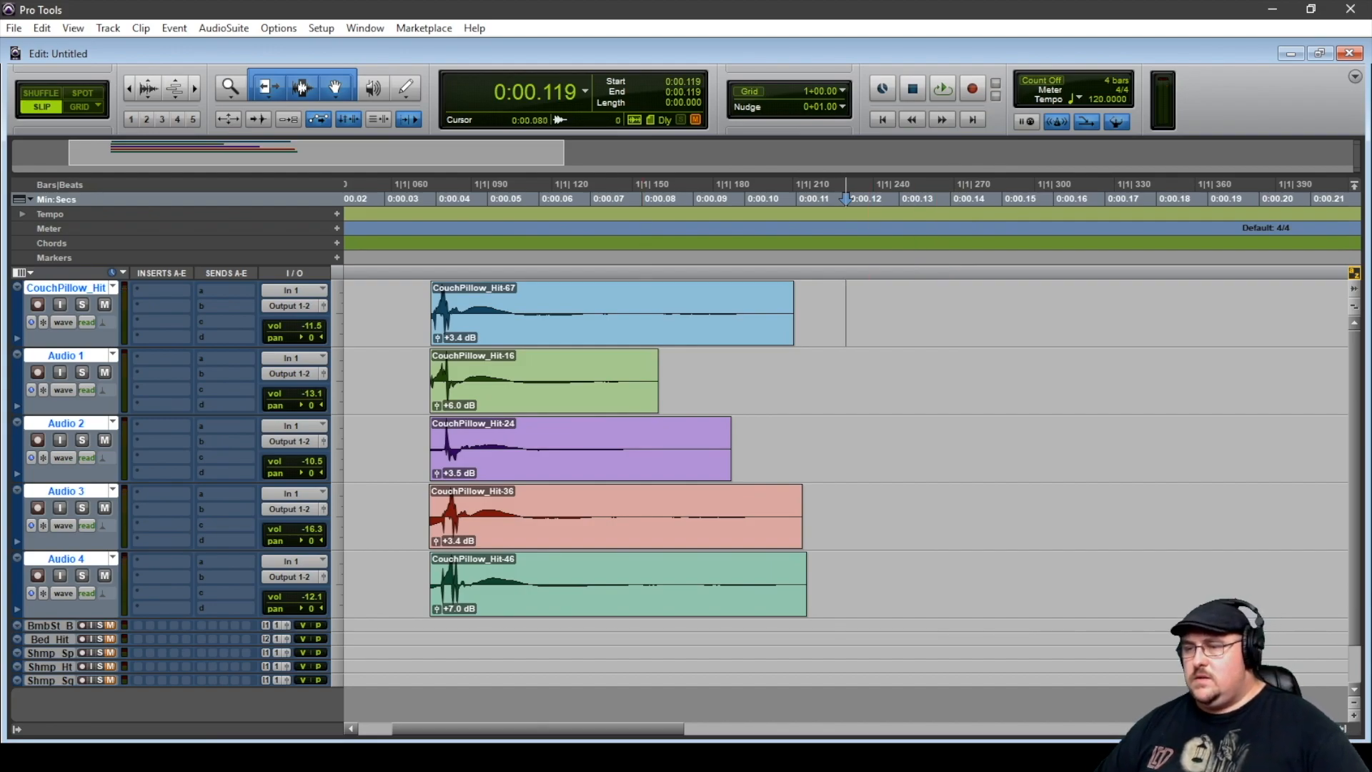
left_click_drag(850, 593, 441, 300)
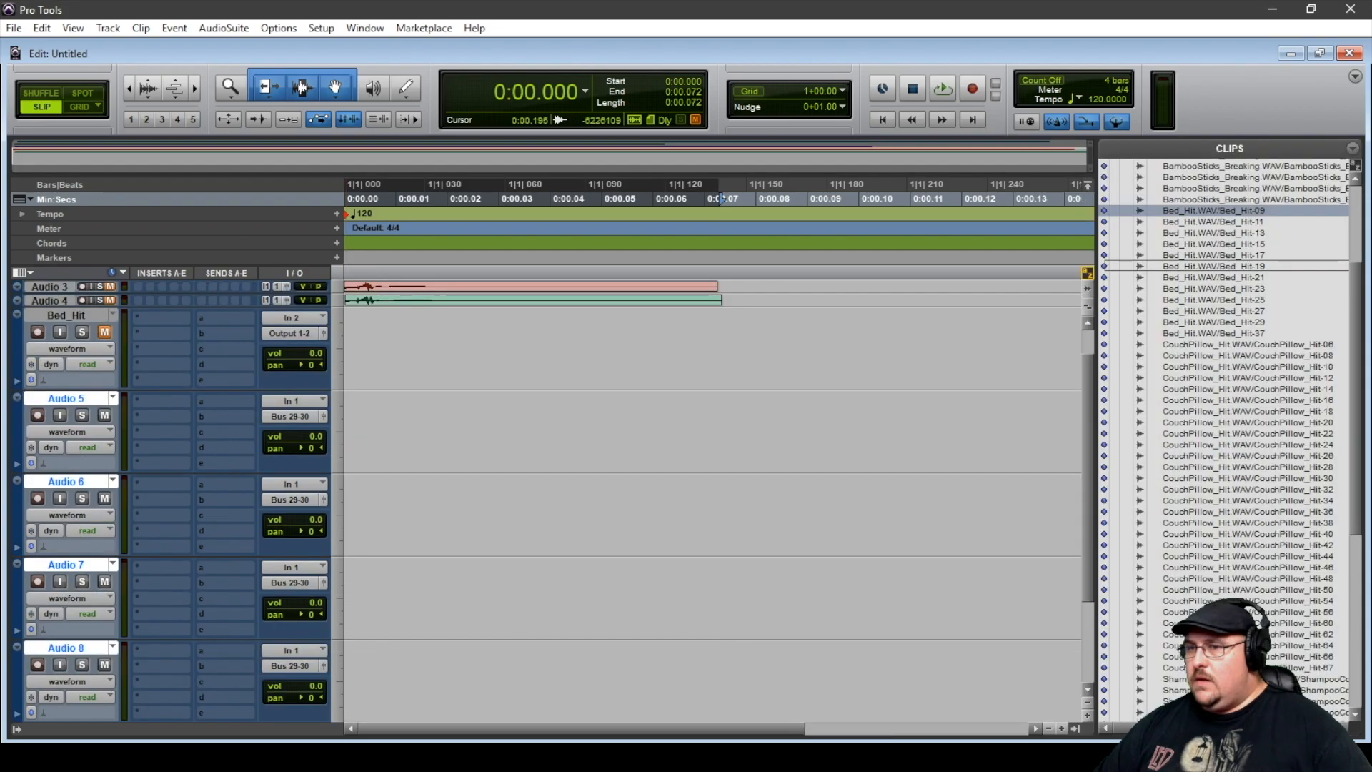
Place Bed_Hit-09, -15, -19, -25 and -37 at the start of the Bed_Hit, Audio 5, Audio 6, Audio 7 and Audio 8 tracks respectively.
left_click_drag(1213, 211, 614, 363)
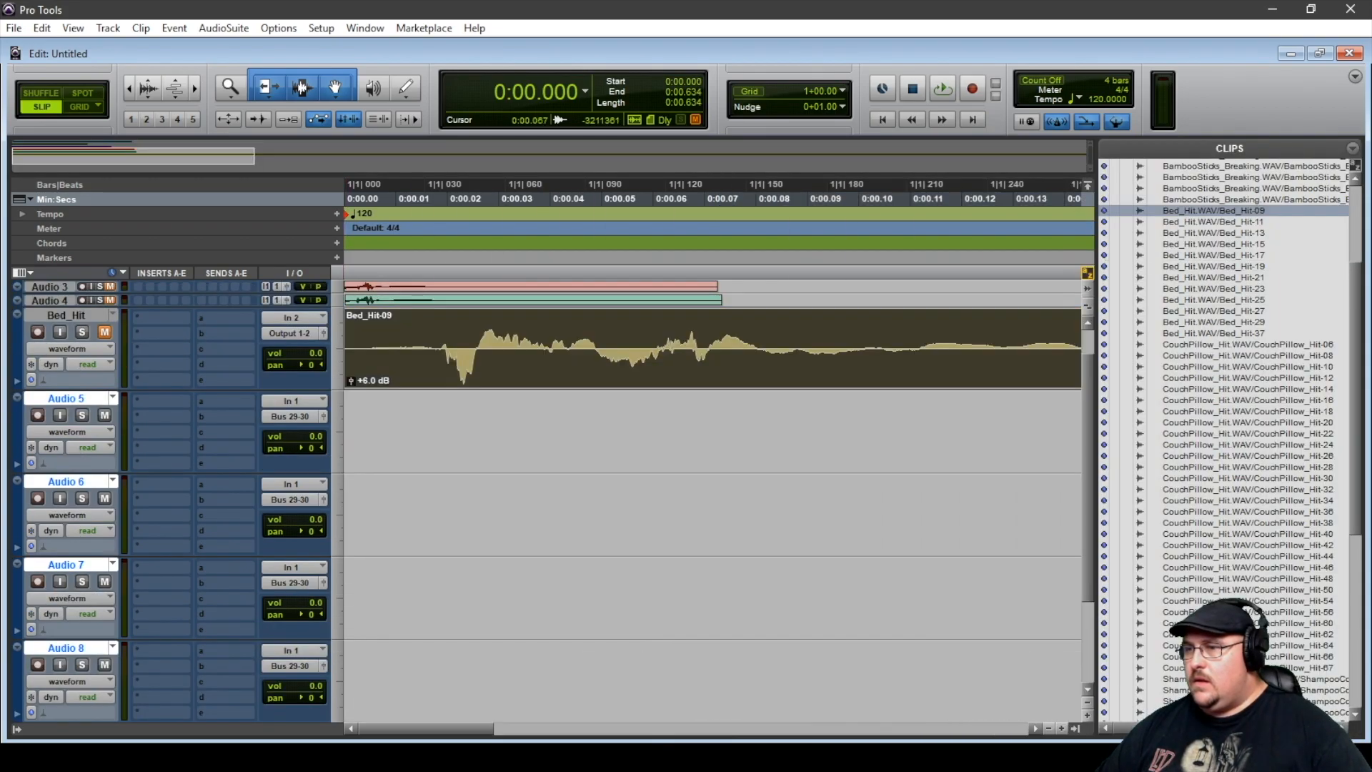
left_click_drag(1213, 244, 400, 432)
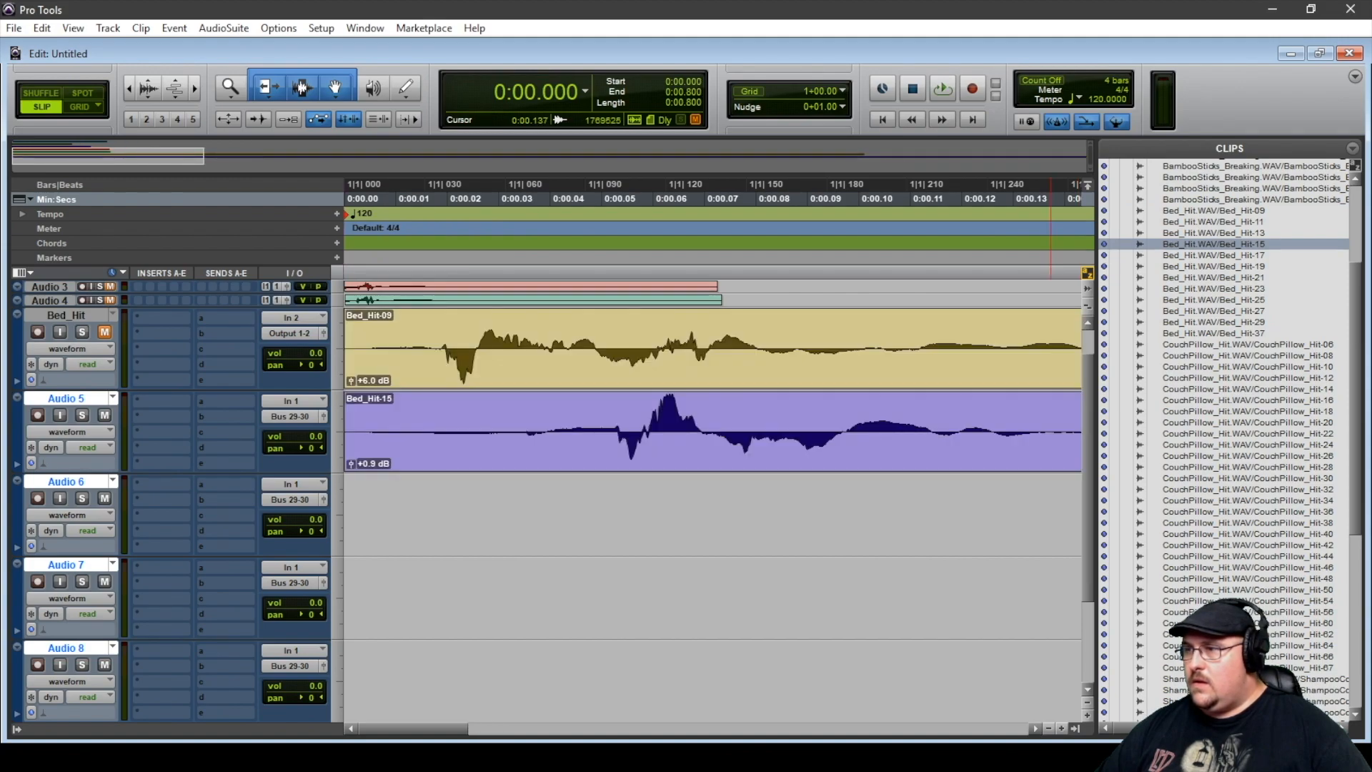
left_click_drag(1214, 267, 372, 514)
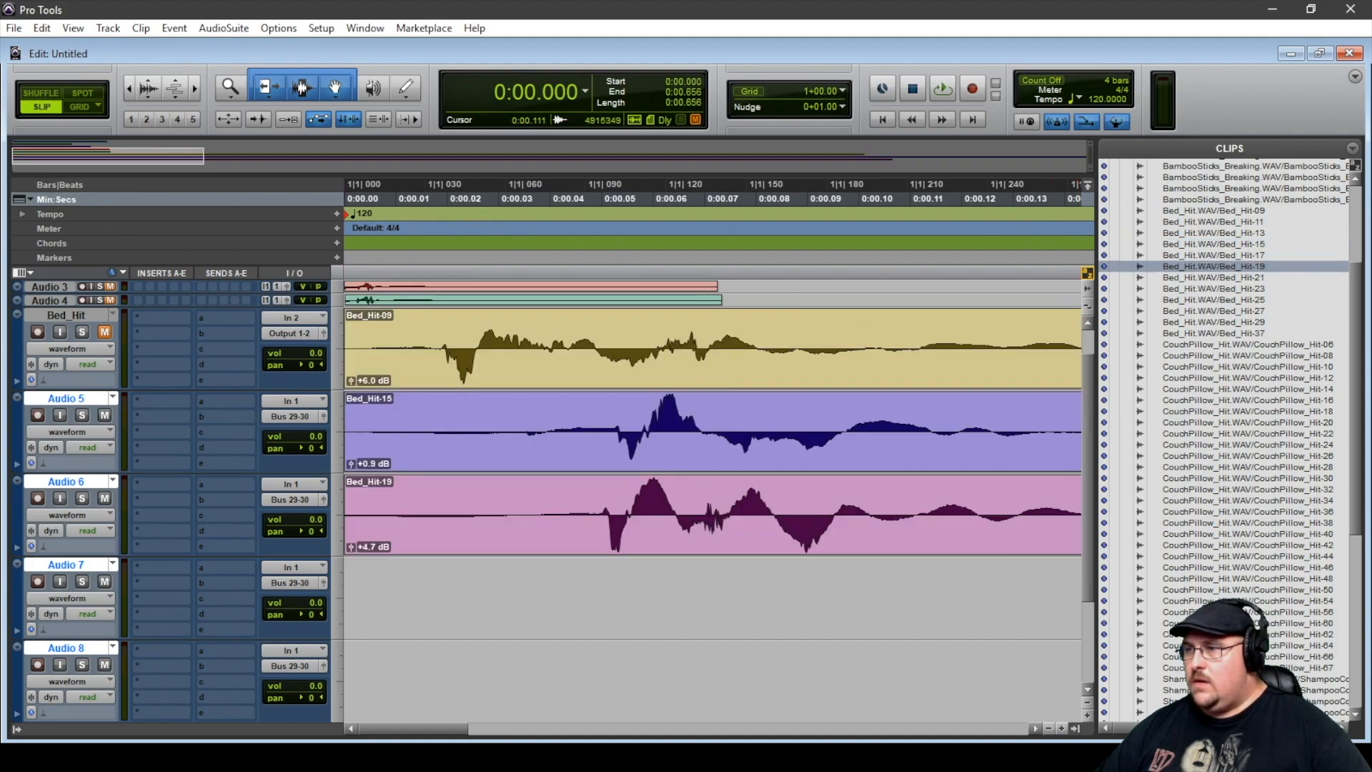
left_click_drag(1213, 300, 372, 596)
left_click_drag(1213, 333, 485, 679)
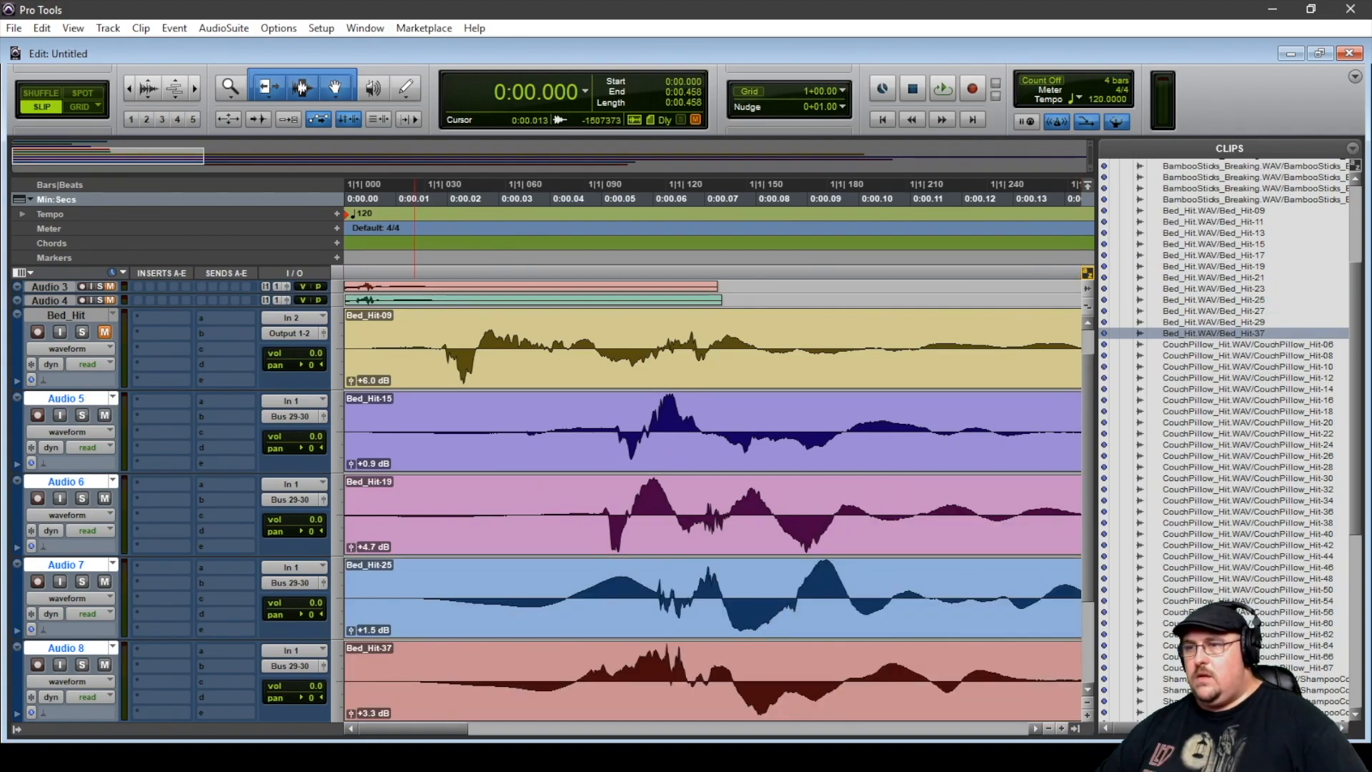
Align the transients of the bed hits by shifting the clips on Bed_Hit, Audio 6, Audio 7 and Audio 8 to match Audio 5.
left_click_drag(545, 350, 713, 350)
left_click_drag(676, 514, 689, 515)
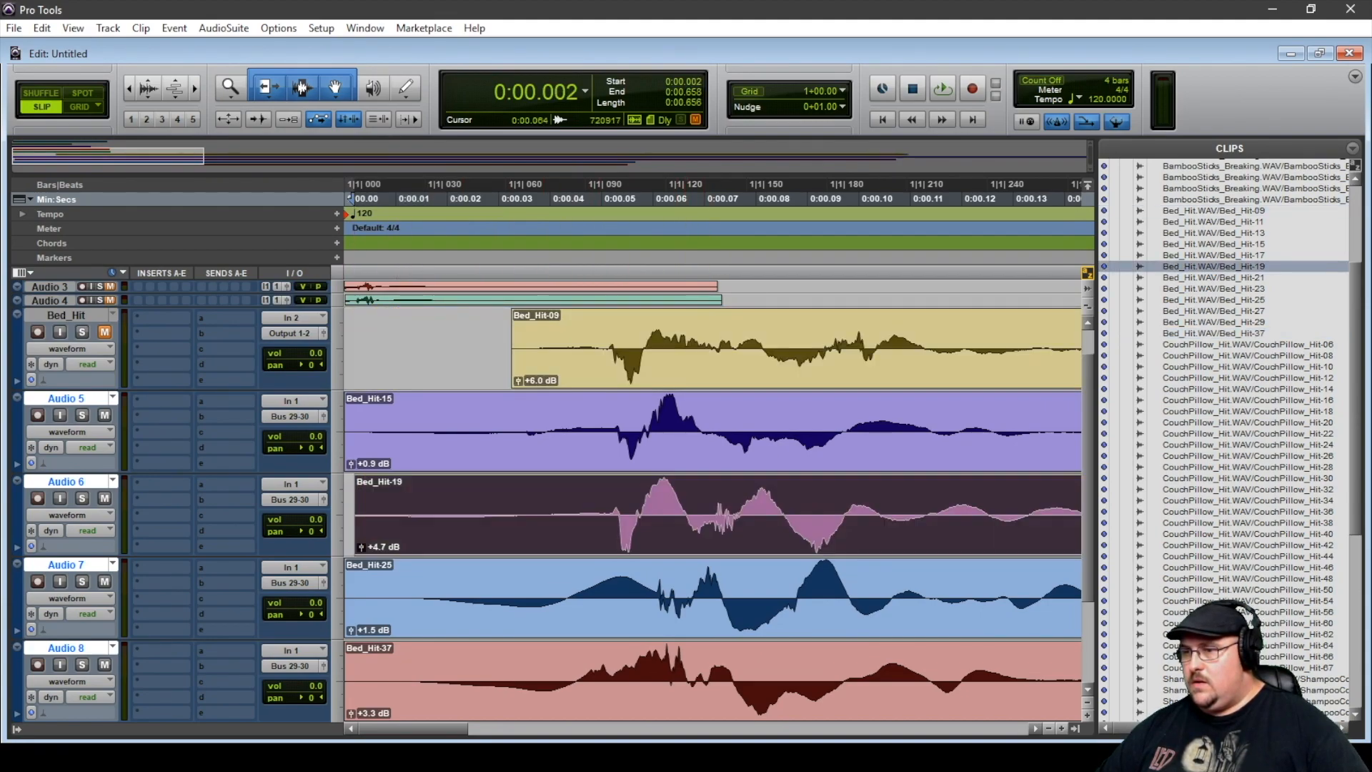
left_click_drag(691, 598, 700, 598)
left_click_drag(677, 692, 703, 692)
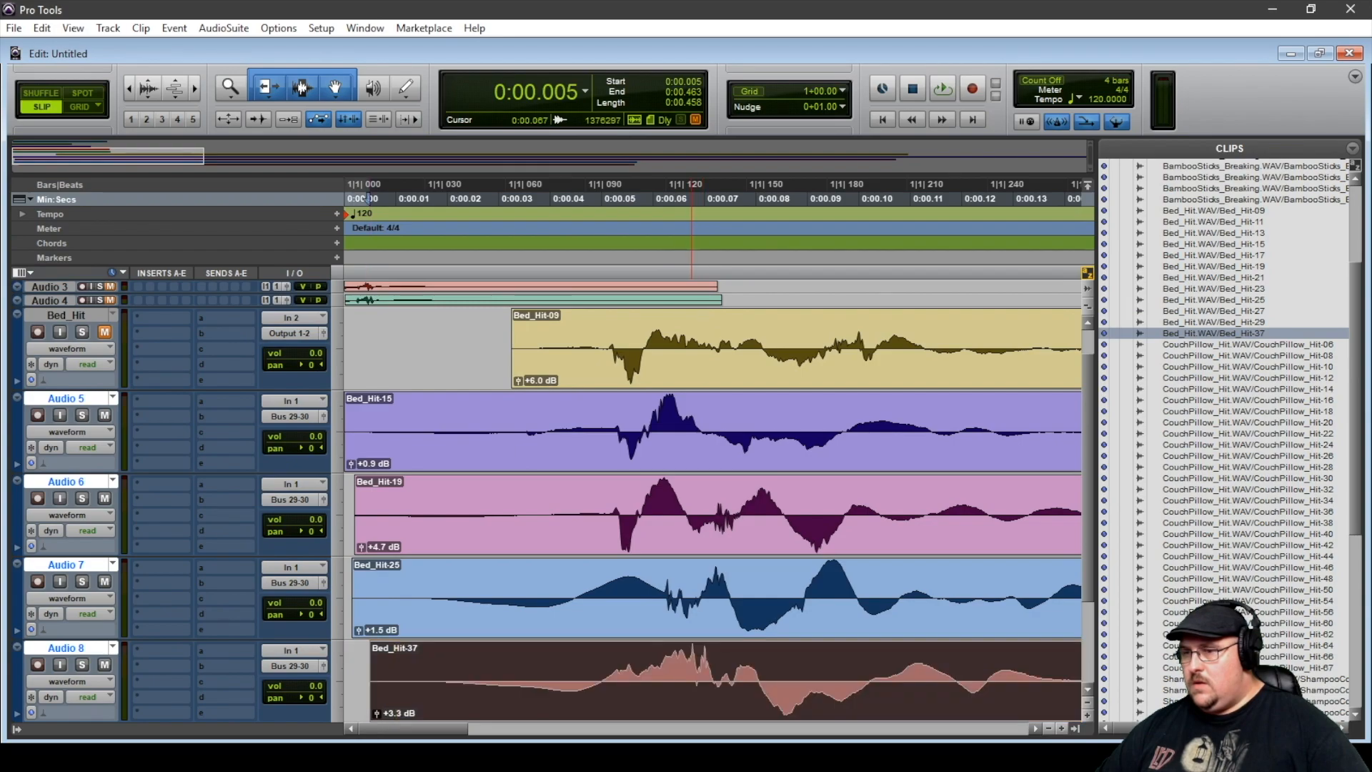
Play the aligned bed-hit layers from the start of the timeline through 0:00.837.
key("r")
key("r")
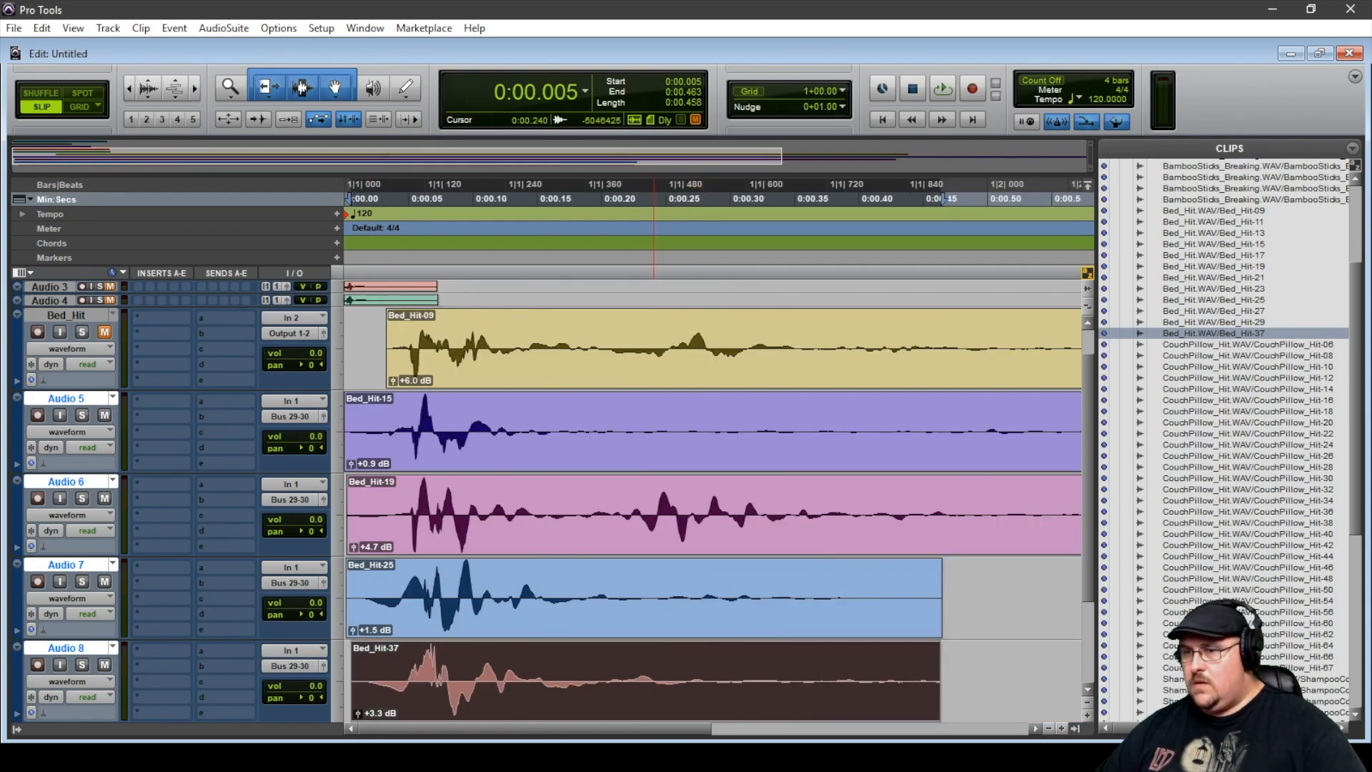
key("r")
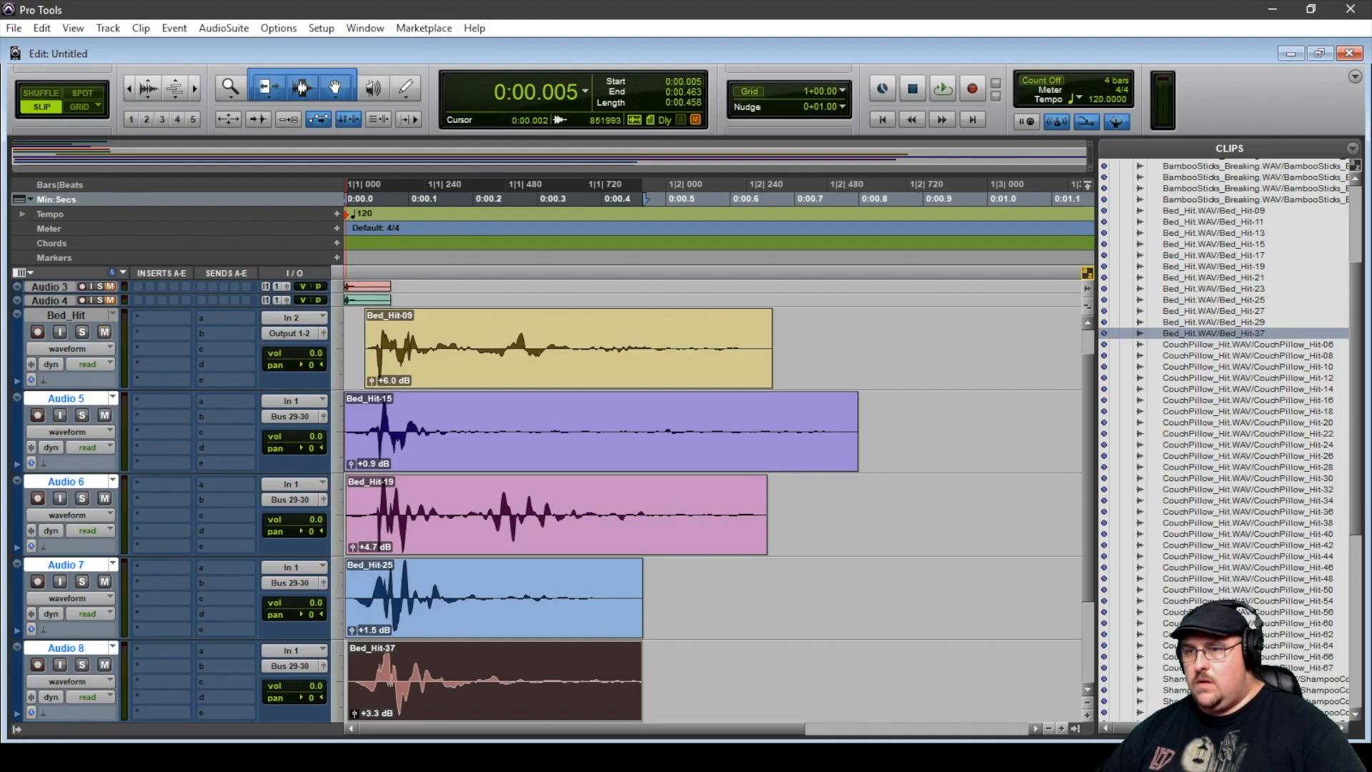
left_click(950, 429)
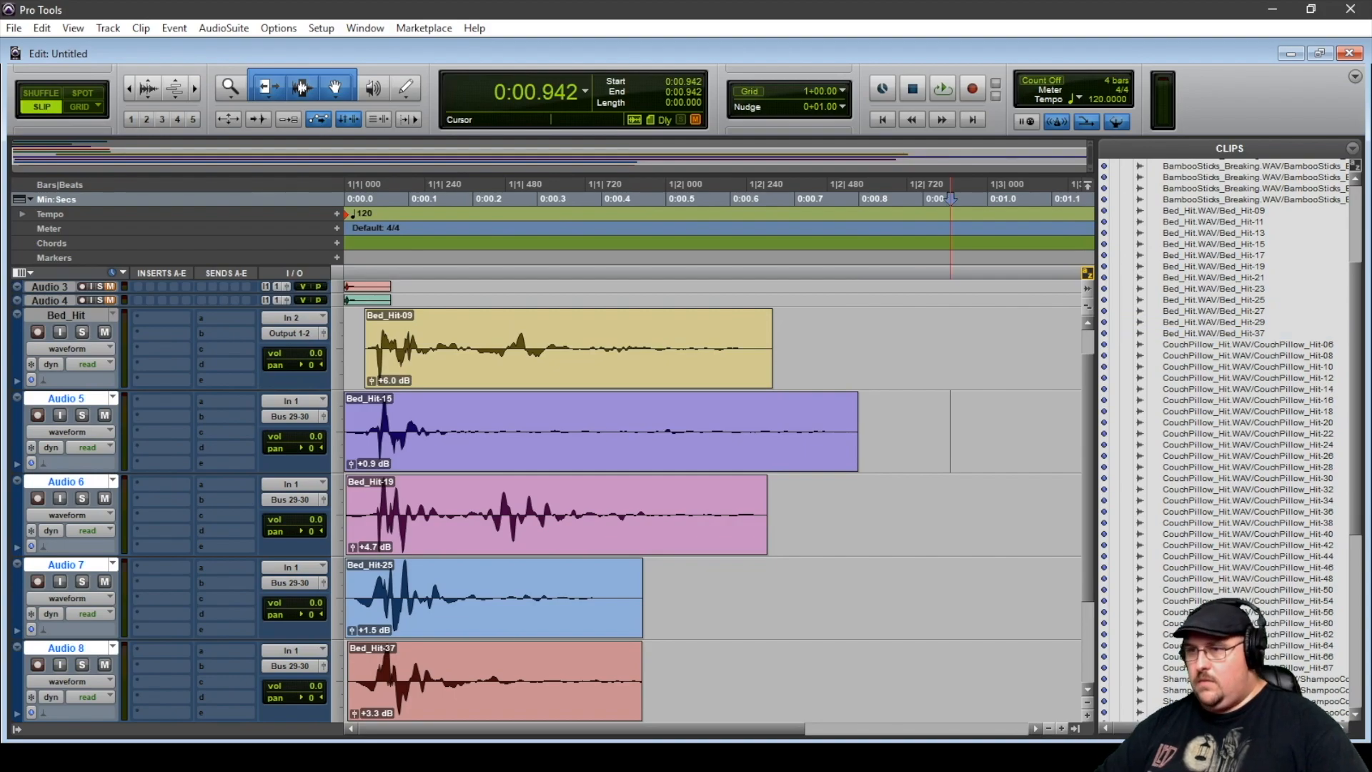
left_click_drag(883, 432, 345, 432)
key("space")
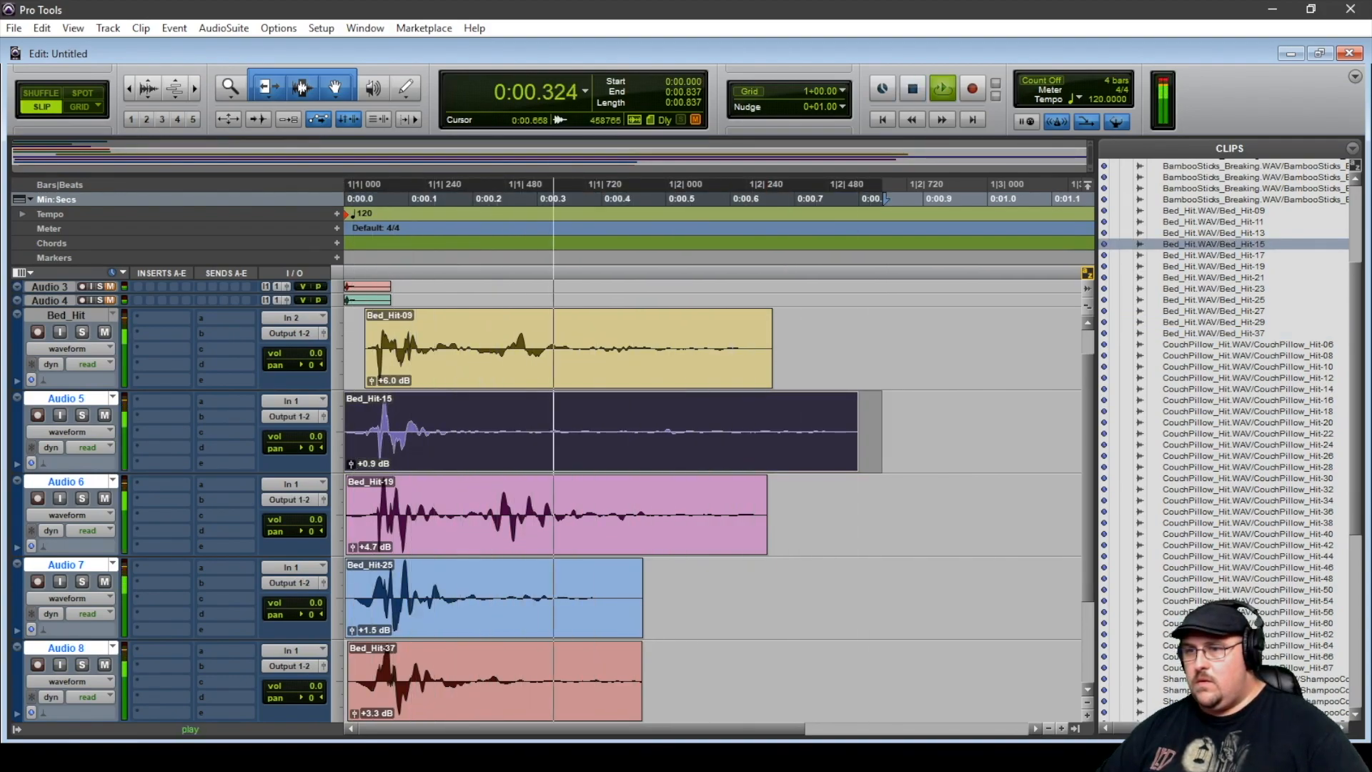
key("space")
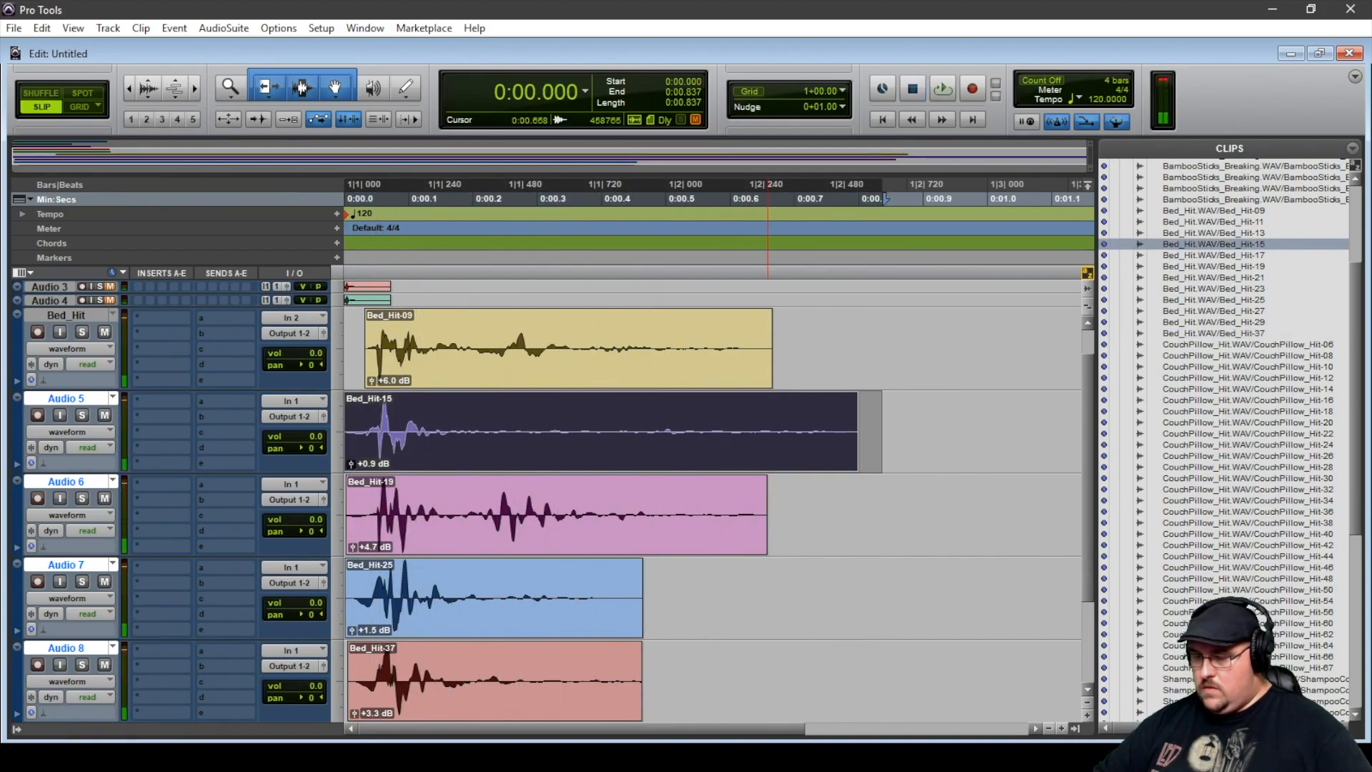
Lower the track volumes to -9.9 dB for Bed_Hit, -11.8 for Audio 5, -11.3 for Audio 6, -11.3 for Audio 7 and -13.7 for Audio 8.
key("ctrl+equal")
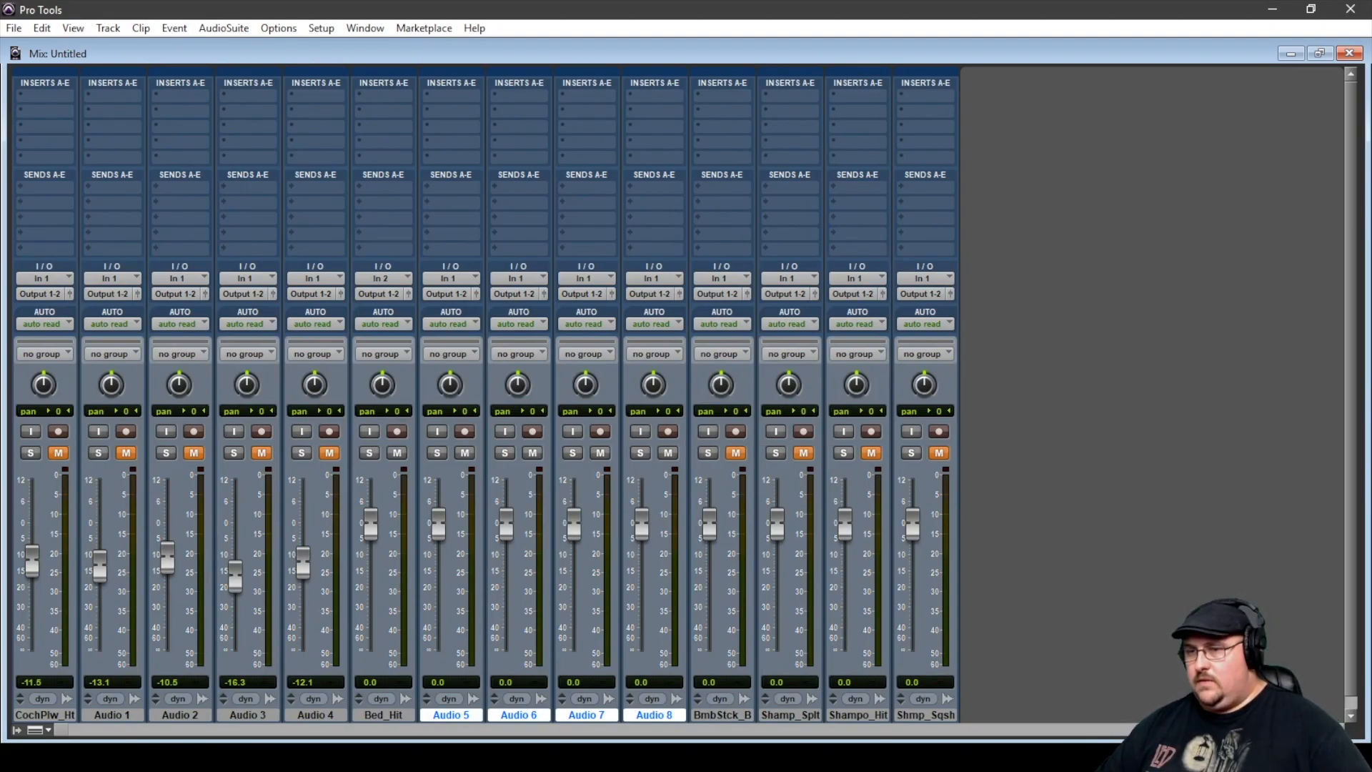
left_click_drag(370, 524, 370, 556)
left_click_drag(438, 524, 438, 561)
left_click_drag(506, 524, 506, 559)
left_click_drag(573, 524, 573, 557)
left_click_drag(642, 524, 641, 567)
key("ctrl+equal")
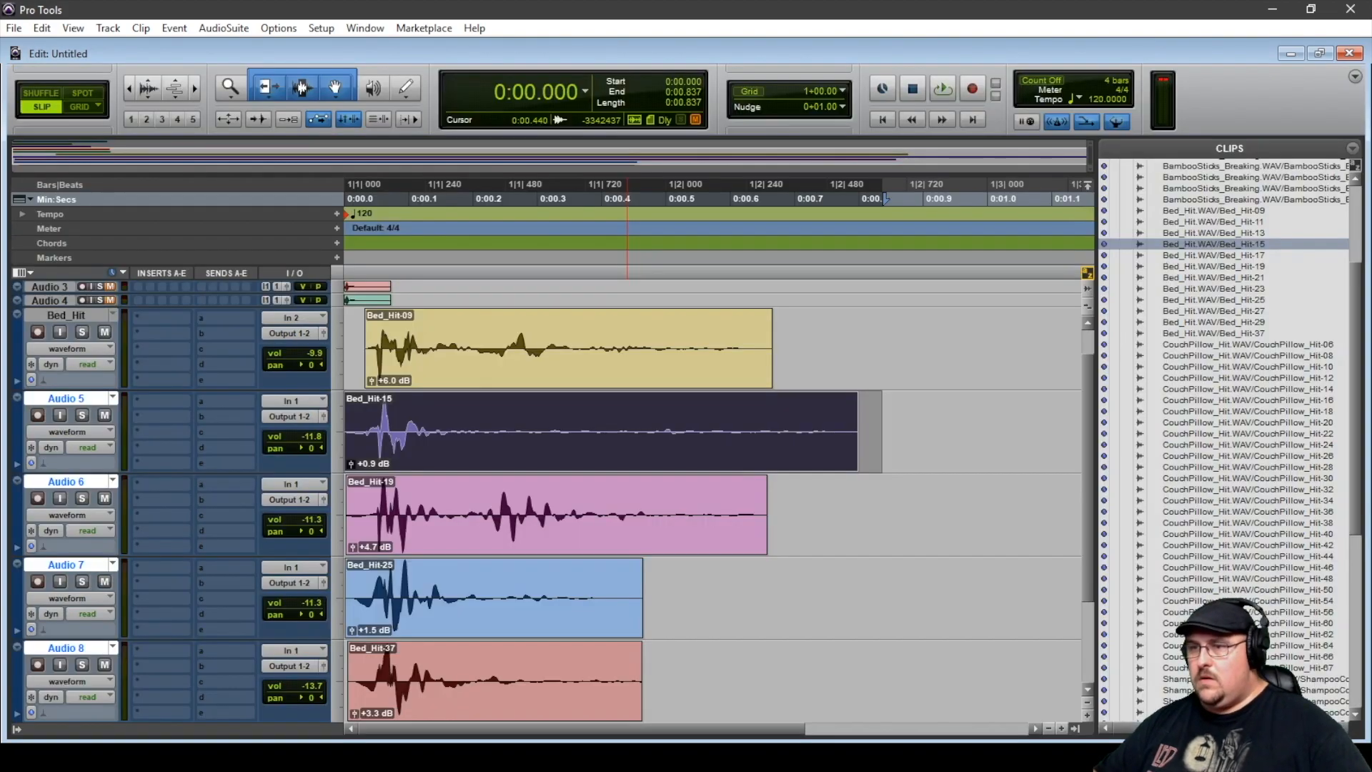
Play back the rebalanced bed-hit layers from the start twice.
key("space")
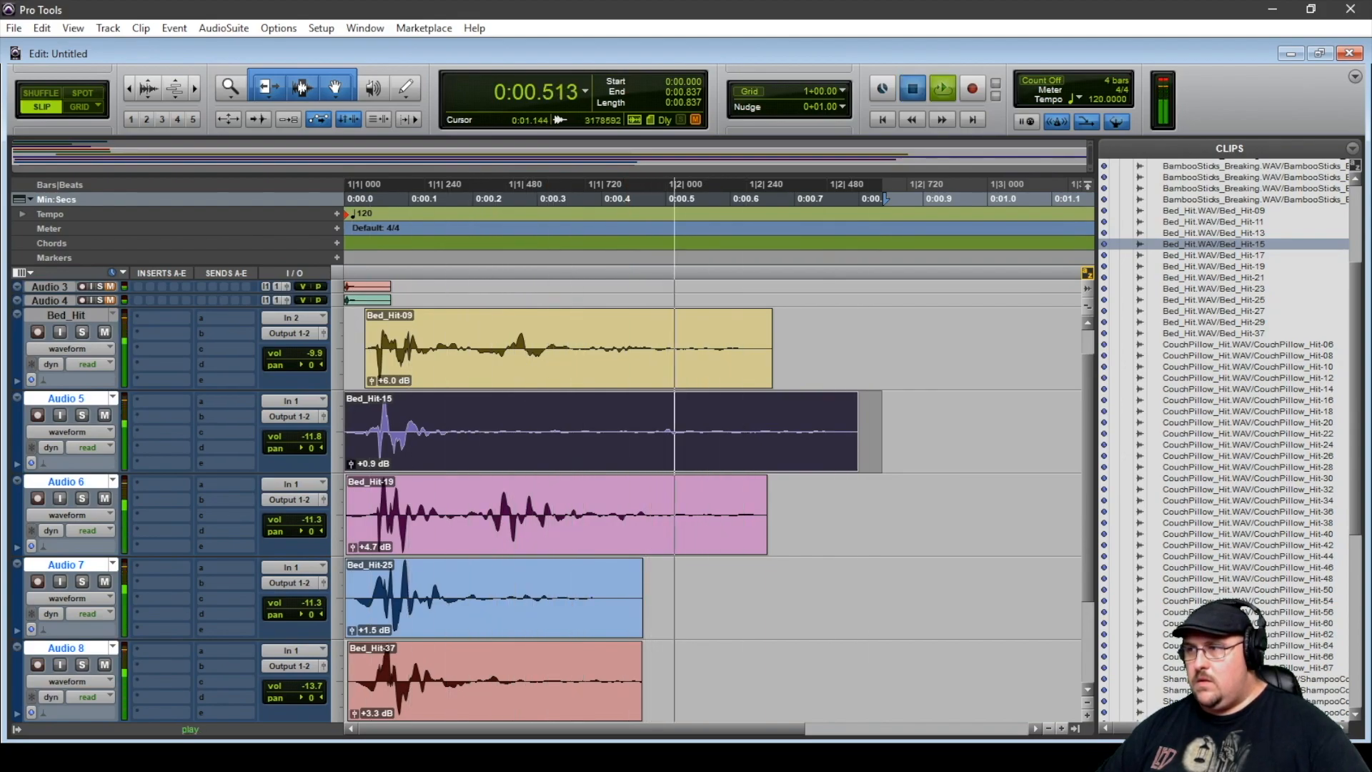
key("space")
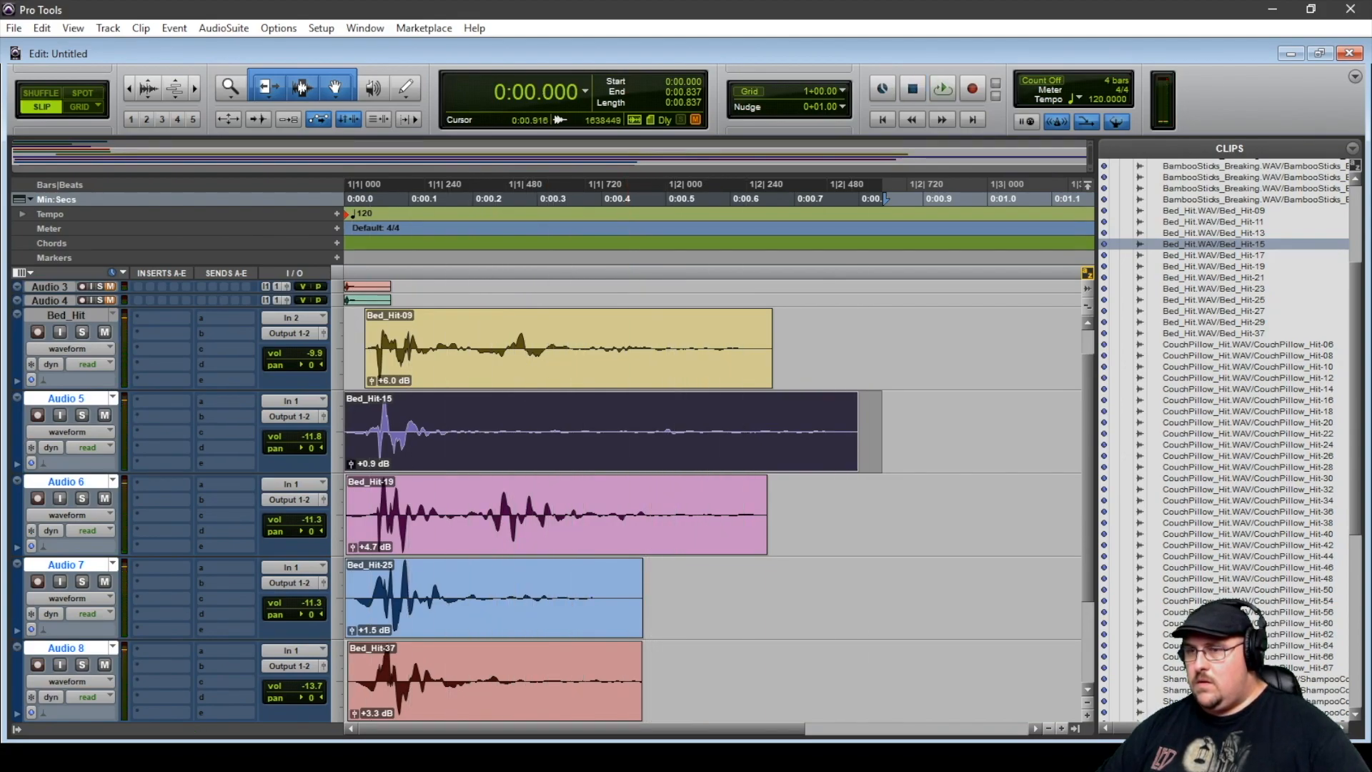
key("space")
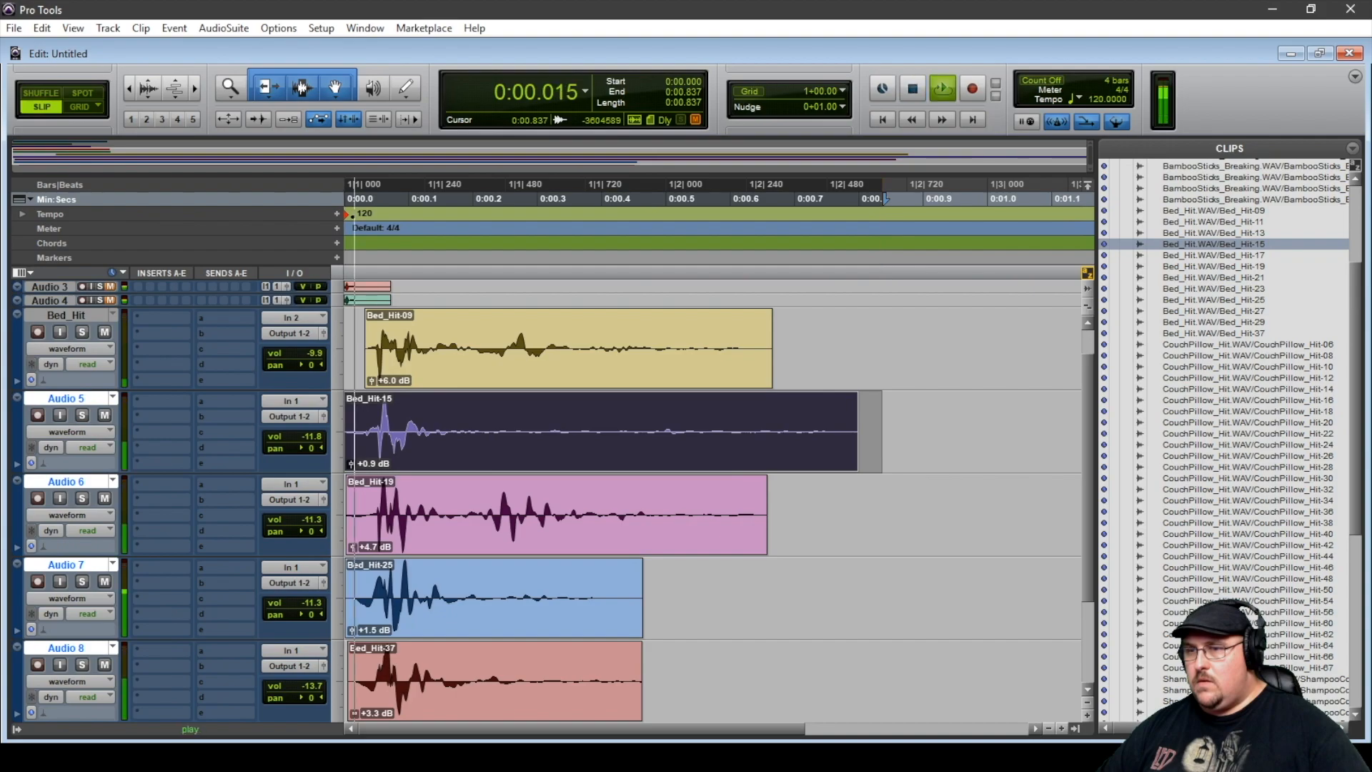
key("space")
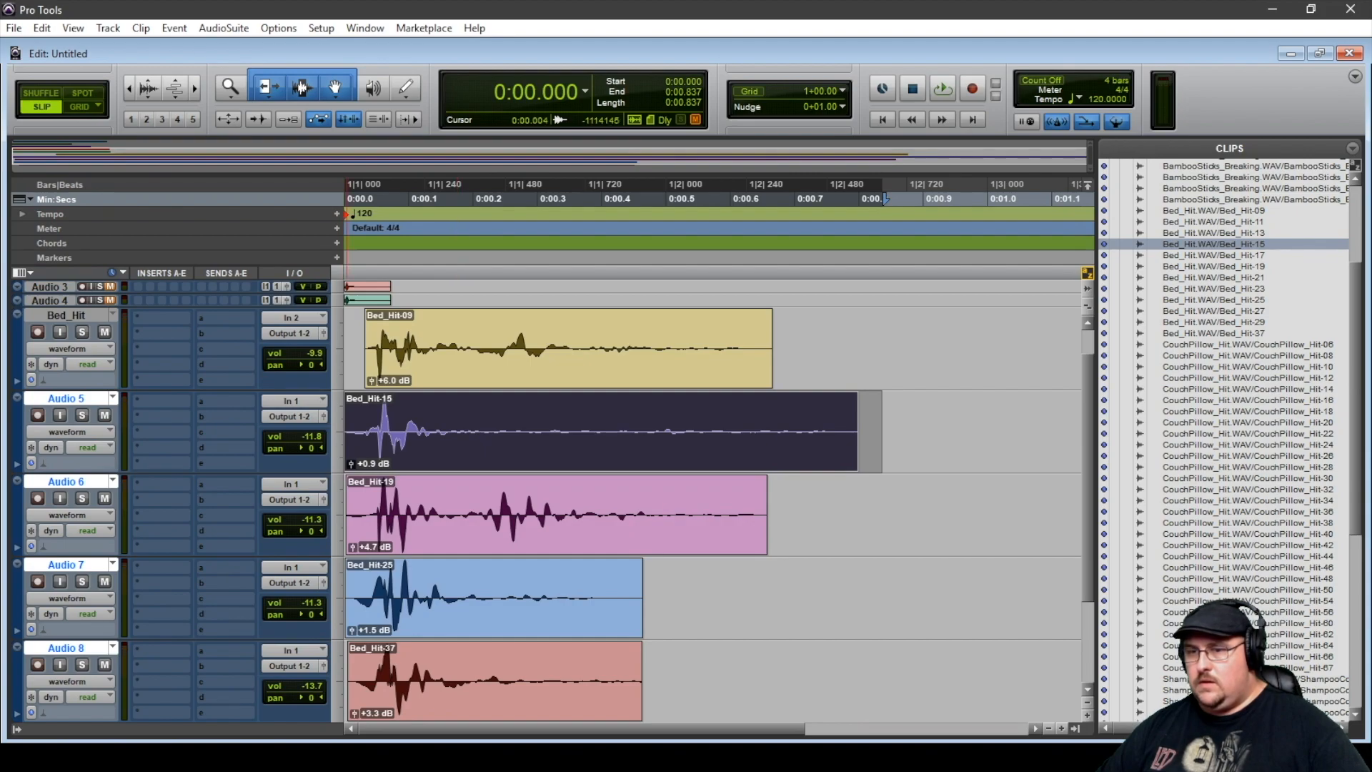
Solo Audio 6 and play the Bed_Hit-19 clip on its own.
left_click(82, 498)
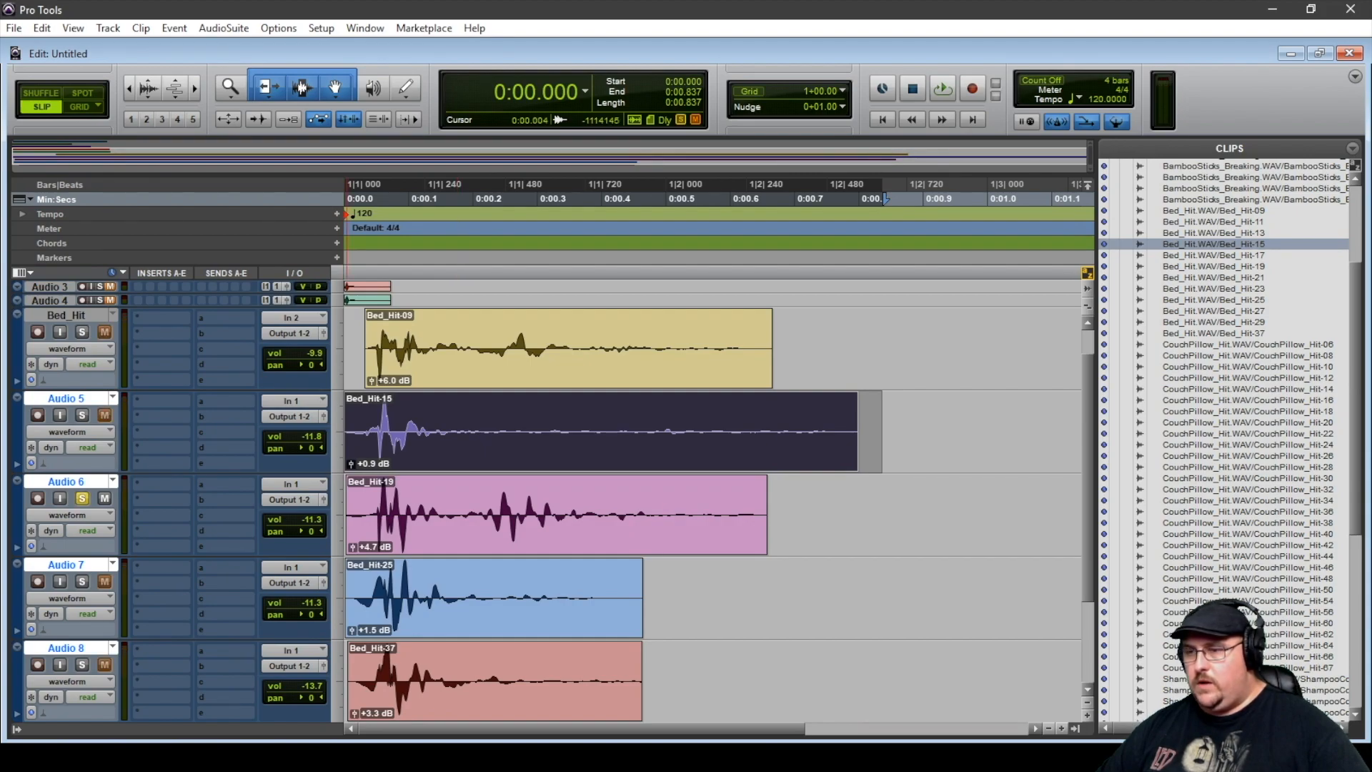
key("space")
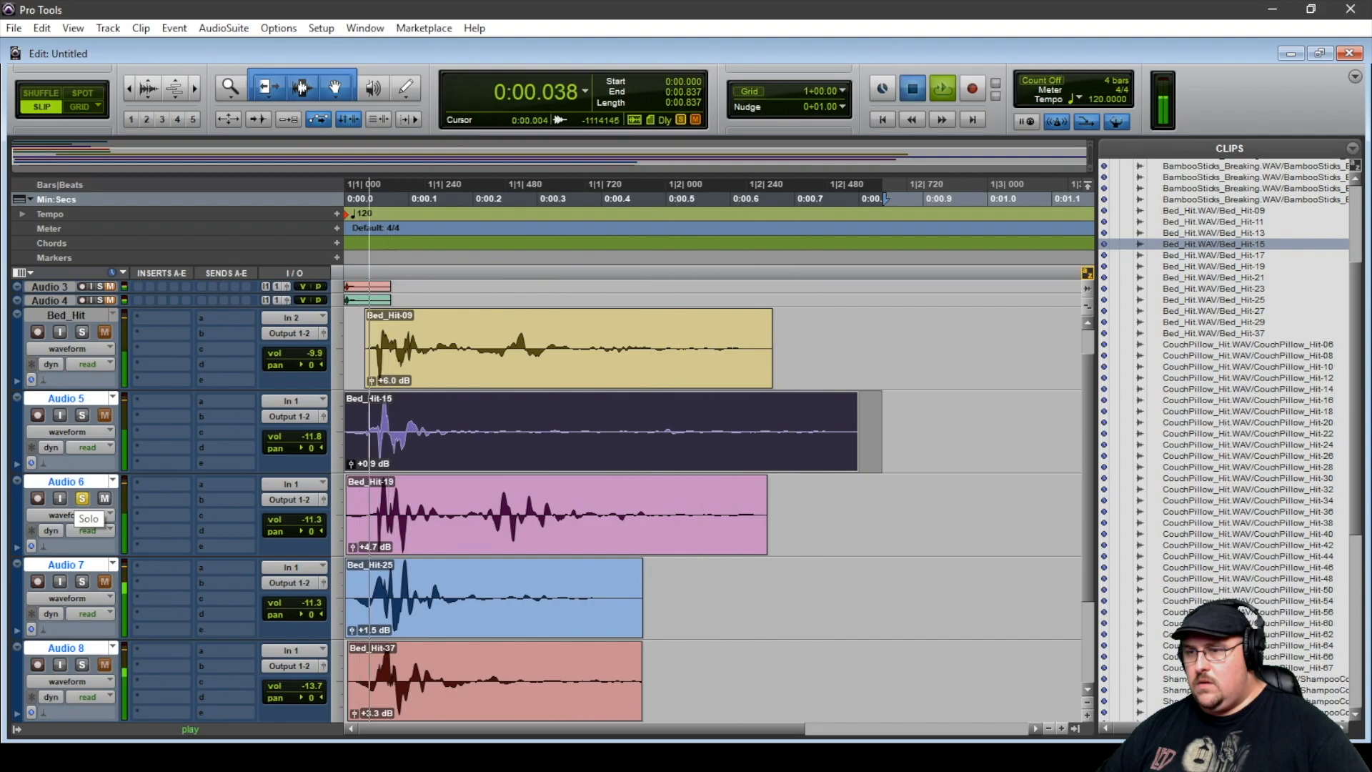
key("space")
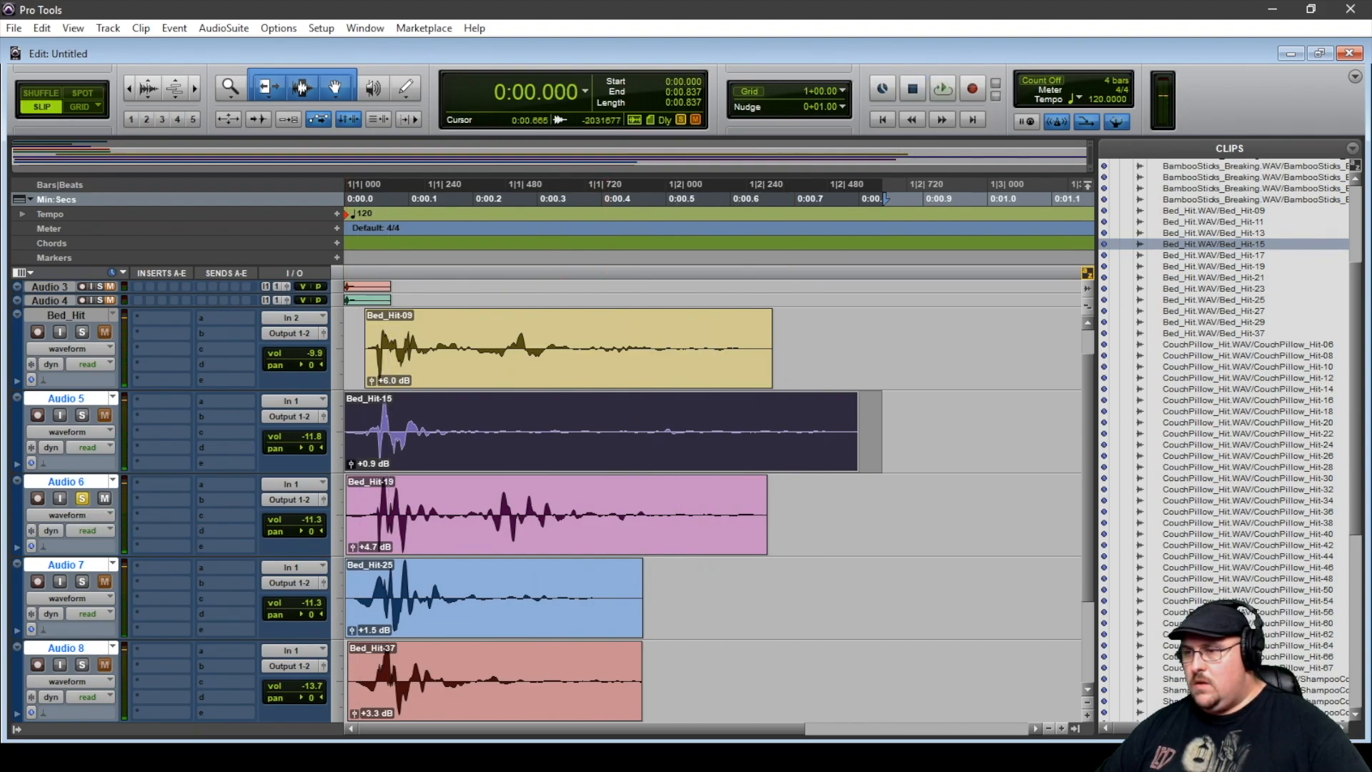
Shorten Bed_Hit-19 to end at 0:00.218 and fade it out from 0:00.128 with an outward-bowed Equal Gain curve.
left_click_drag(766, 514, 427, 478)
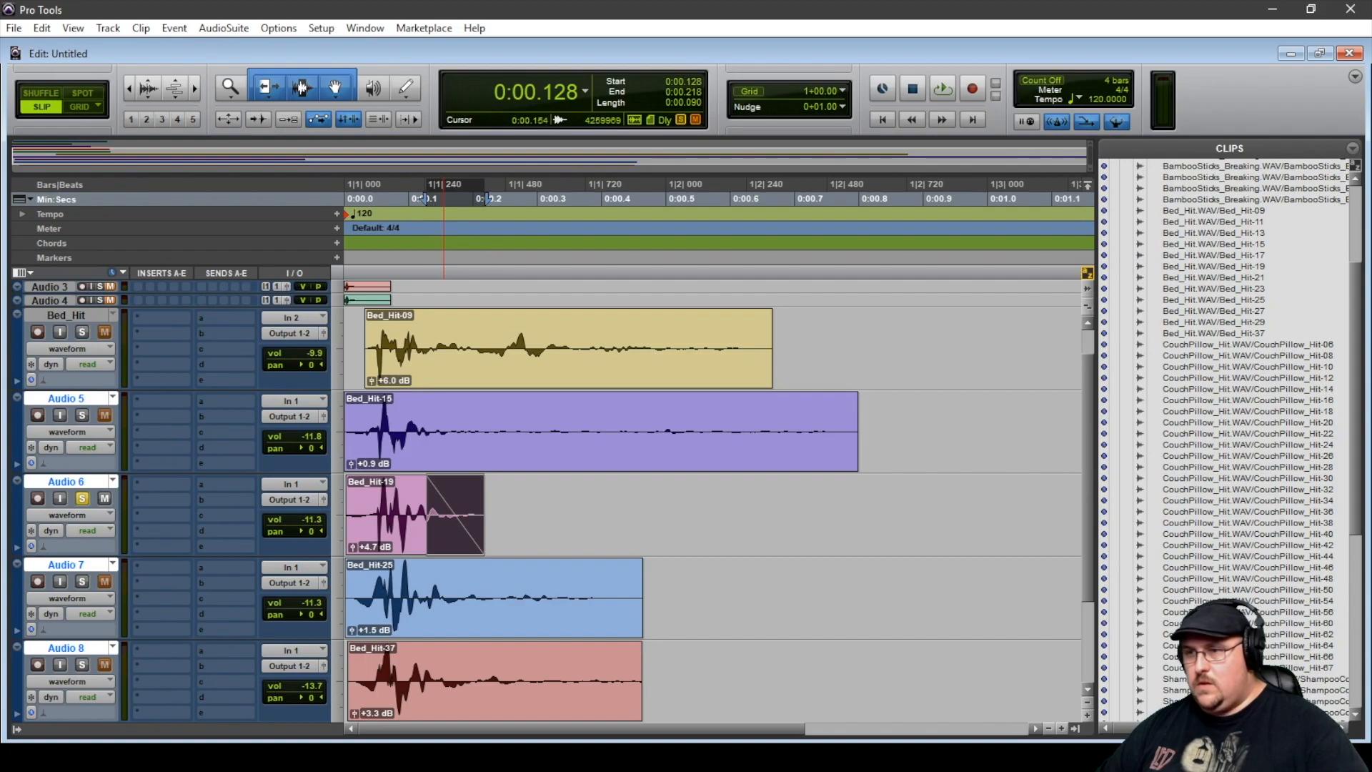
double_click(444, 496)
left_click_drag(698, 277, 720, 250)
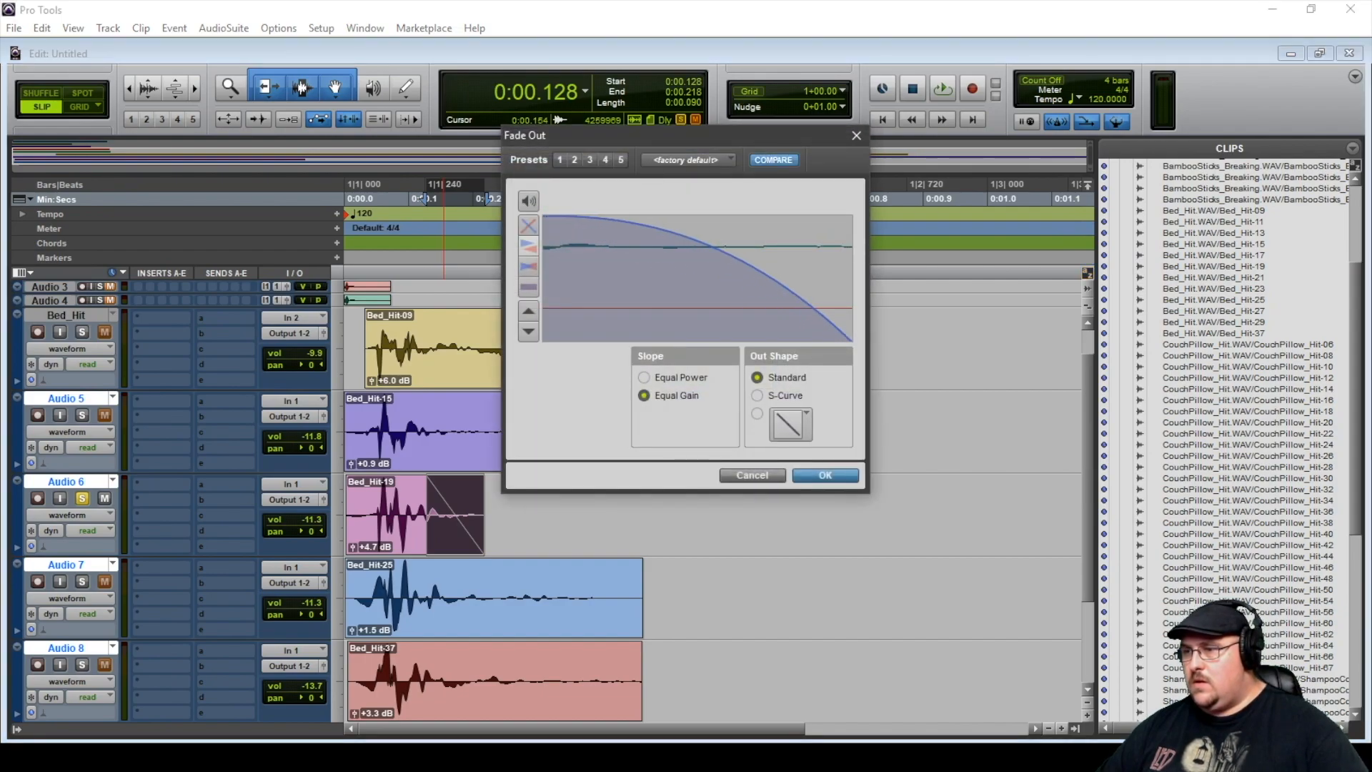
key("Return")
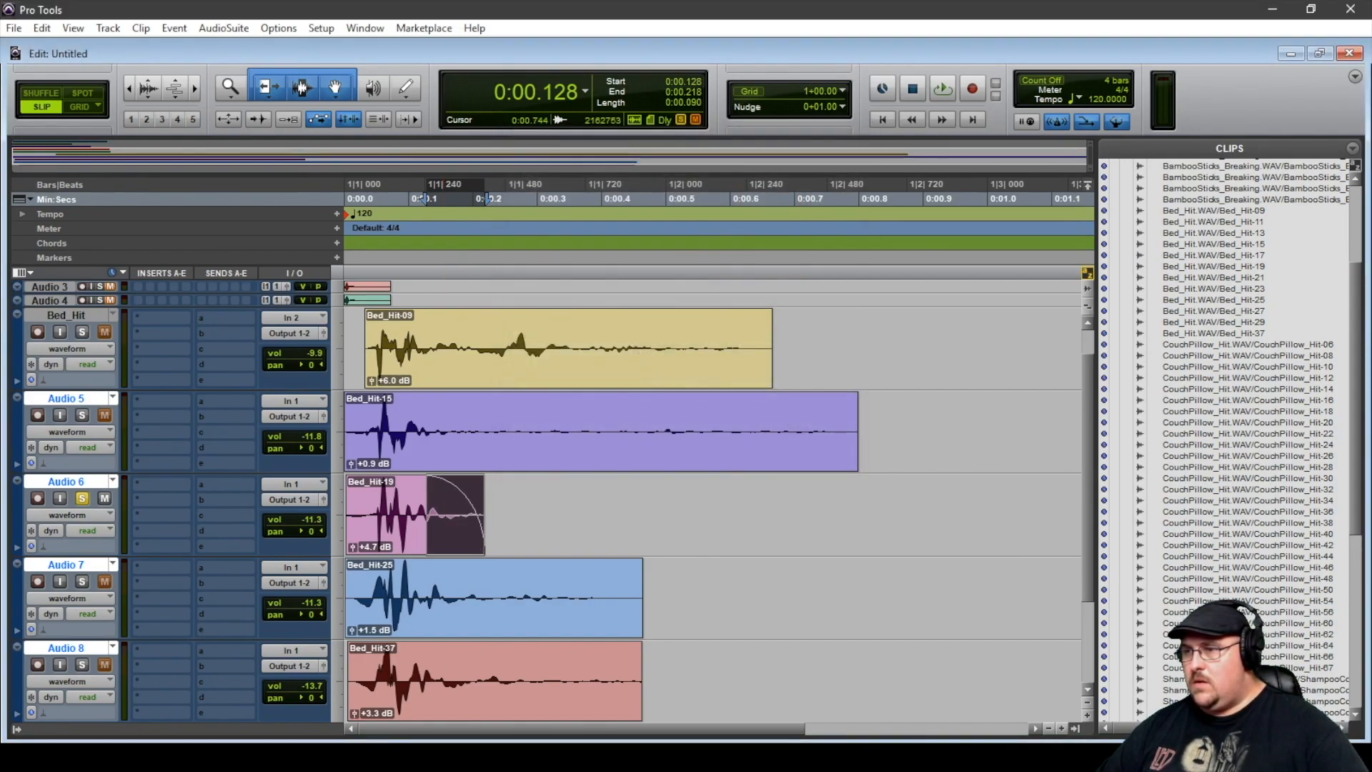
Shorten Bed_Hit-15 to end at 0:00.453 and fade it out from 0:00.146 with an outward-bowed Equal Gain curve.
left_click_drag(856, 433, 438, 404)
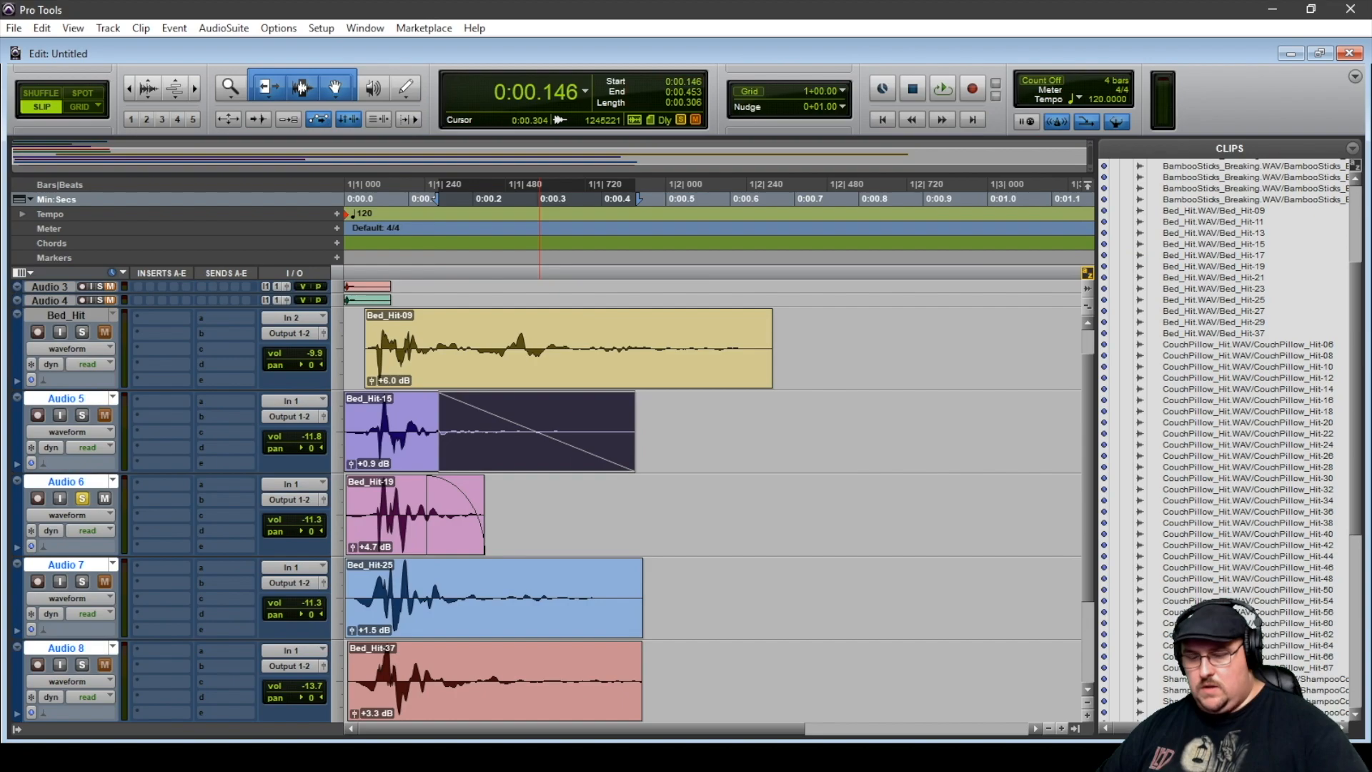
double_click(540, 445)
left_click_drag(682, 272, 759, 271)
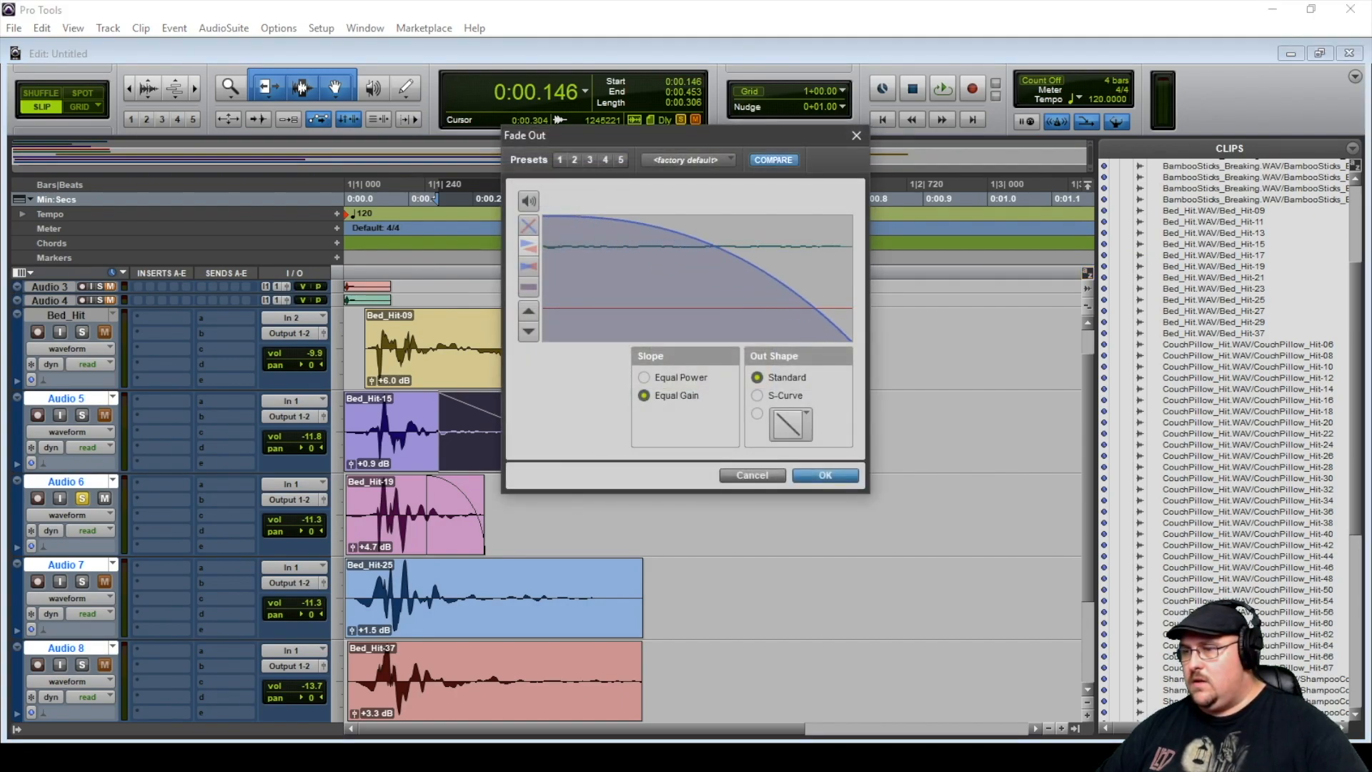
key("Return")
Turn off solo on Audio 6 and play all the faded bed-hit layers together from the start.
left_click(82, 357)
left_click_drag(657, 357, 342, 358)
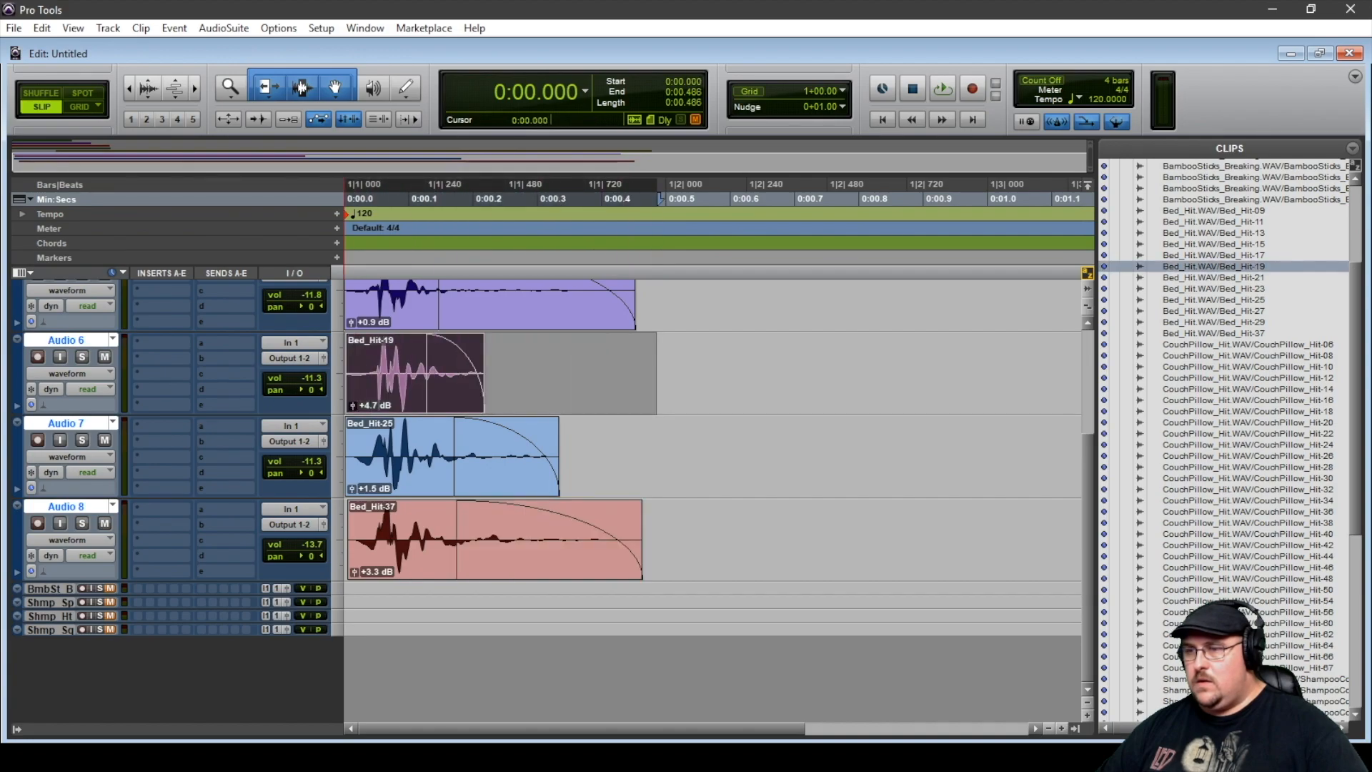
key("space")
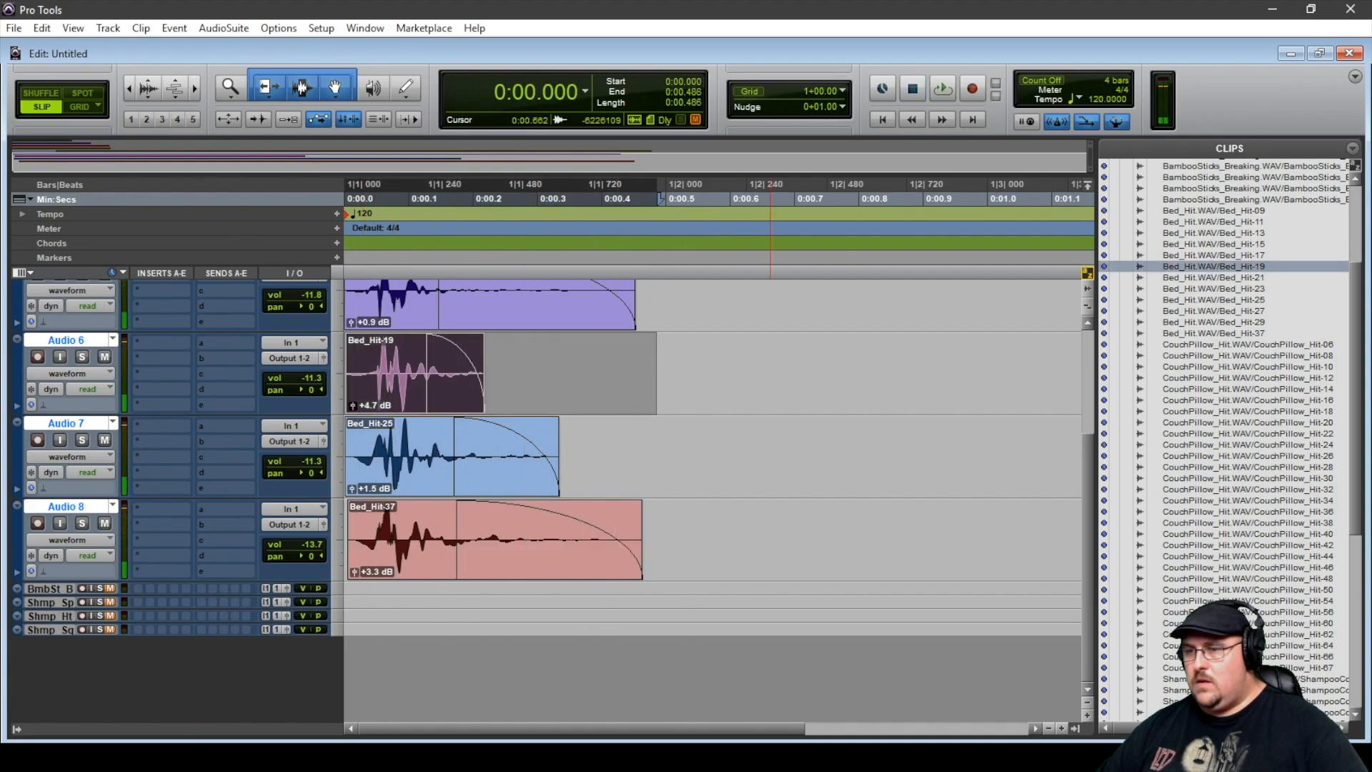
Shorten Bed_Hit-09 to end at 0:00.252 with its fade-out starting at 0:00.153, and play back the bed layers.
scroll(515, 429, "up", 4)
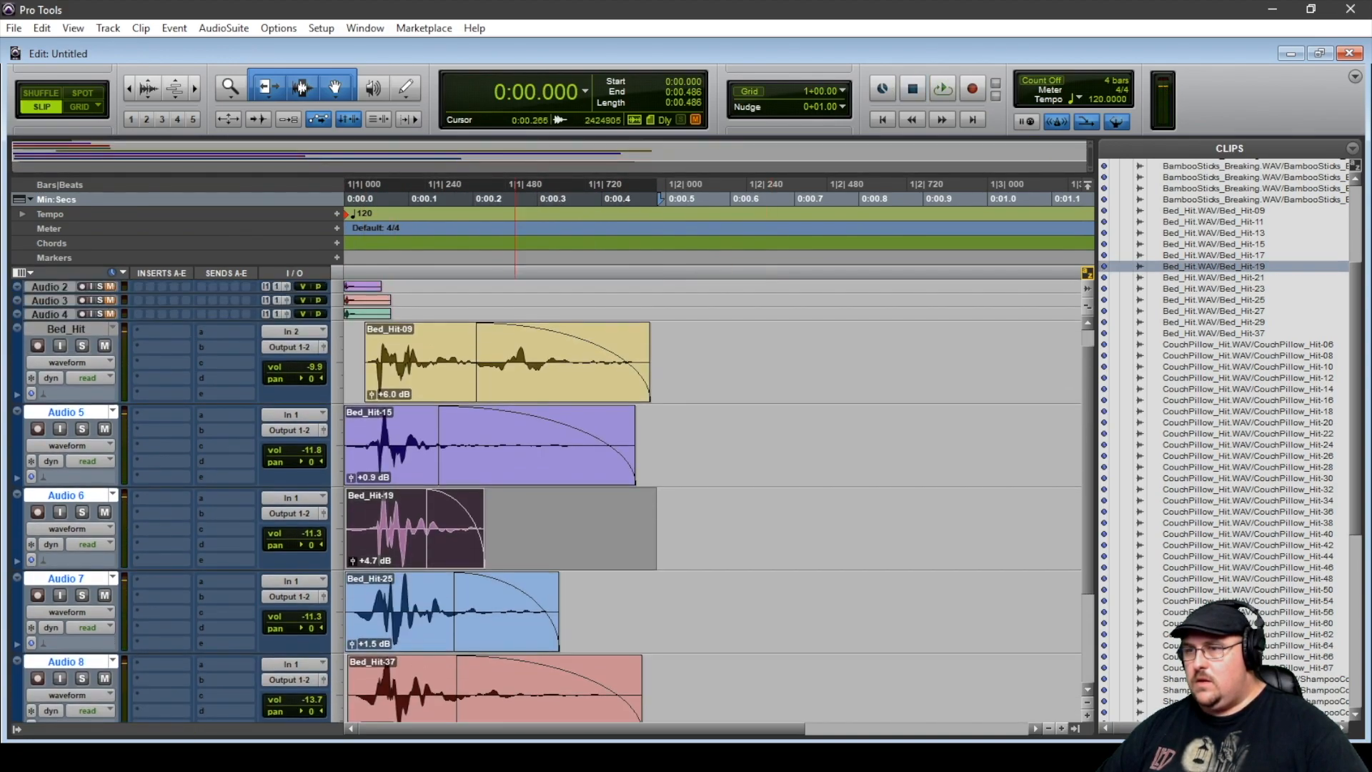
left_click_drag(642, 361, 443, 336)
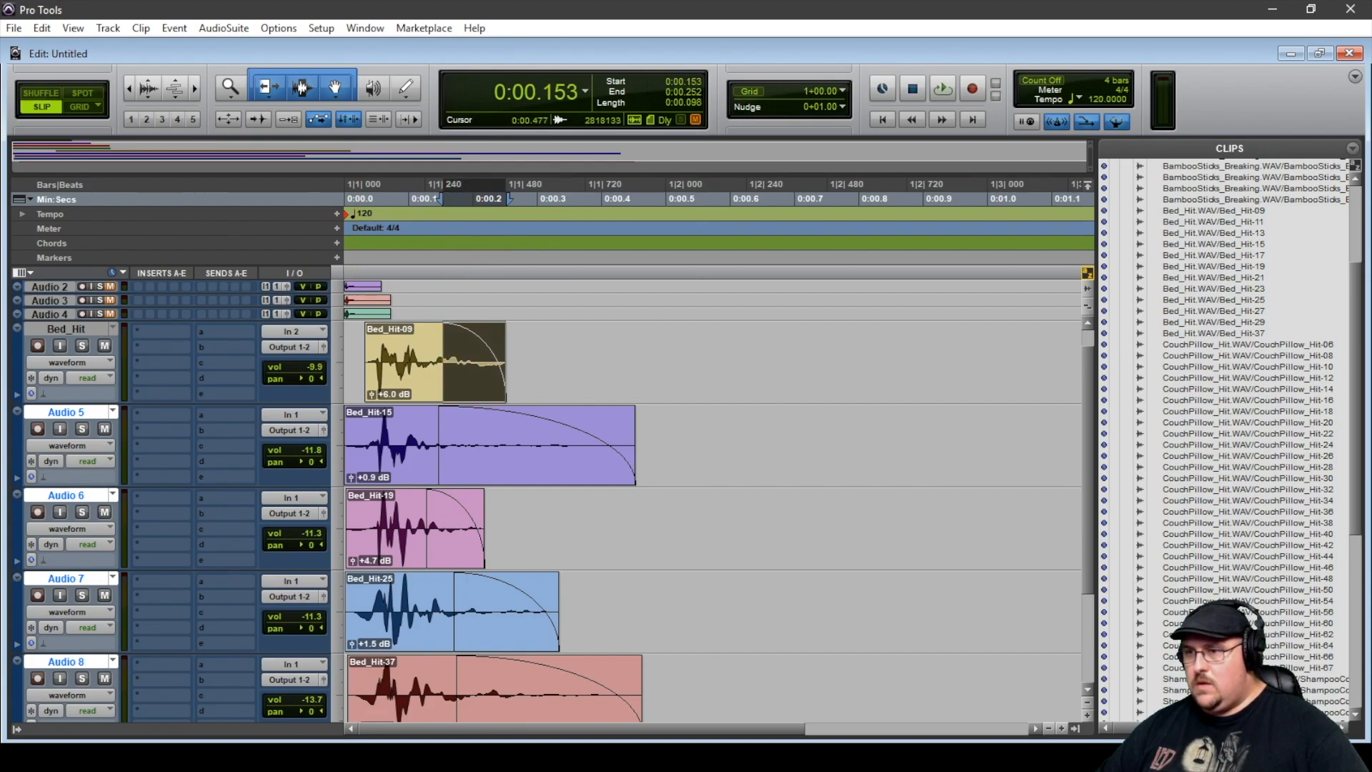
left_click_drag(649, 350, 345, 350)
key("space")
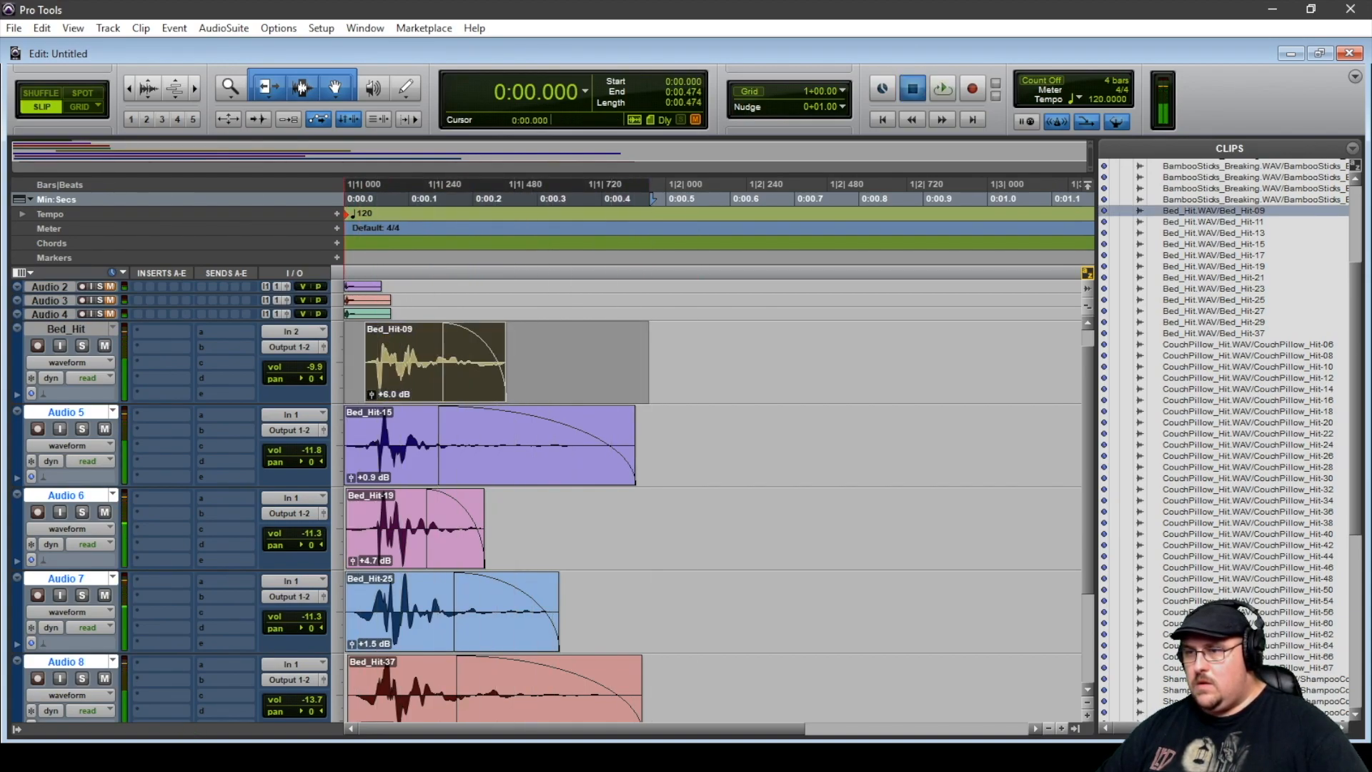
key("space")
key("space")
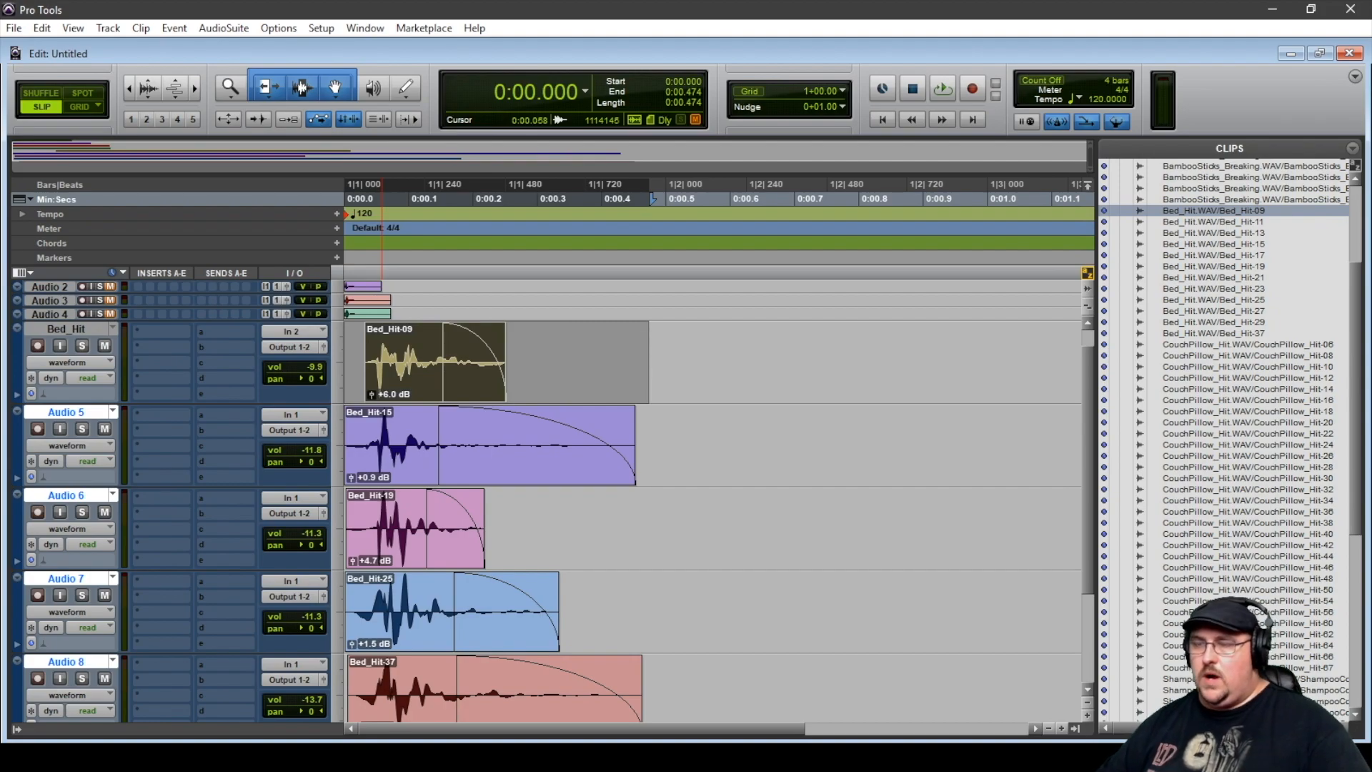
Move the five couch-pillow clips so they start at 0:00.049, near the bed-hit transients.
scroll(713, 500, "up", 2)
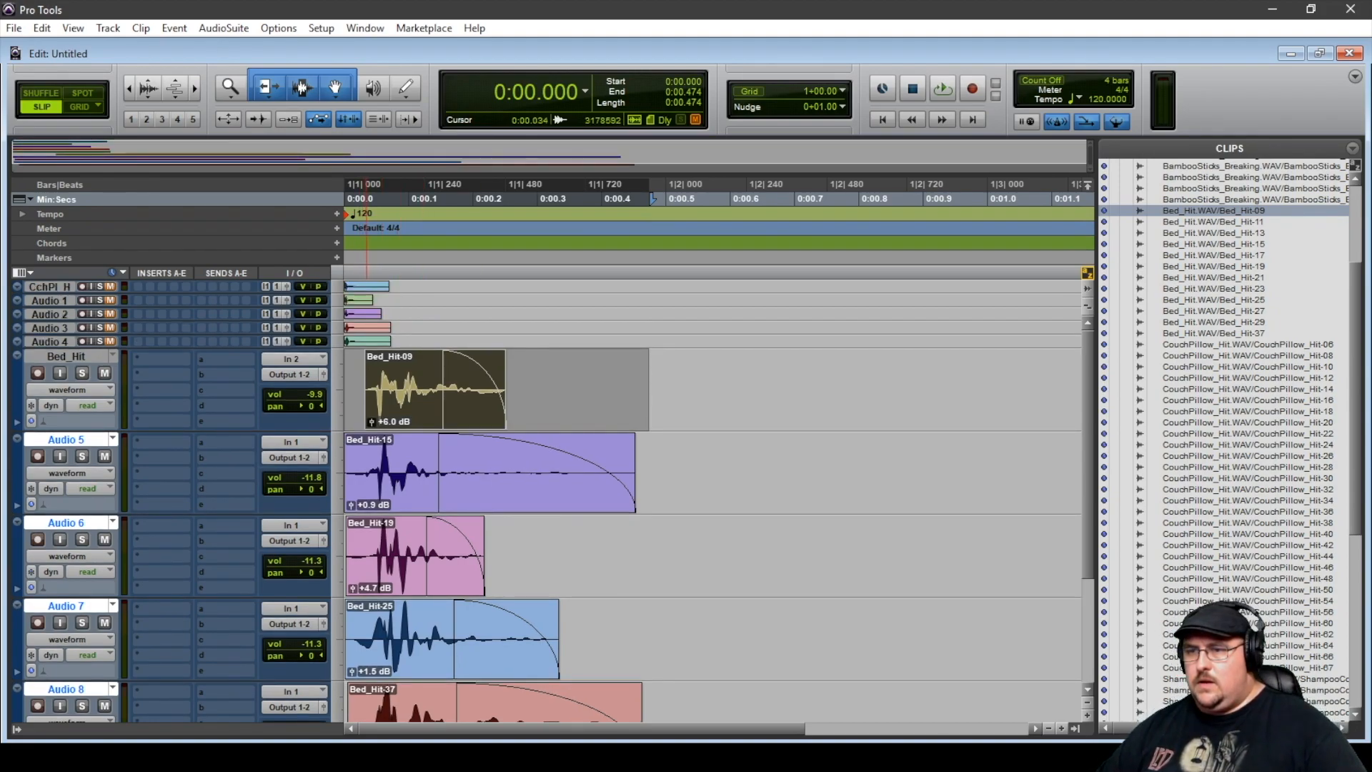
left_click_drag(412, 343, 394, 317)
key("space")
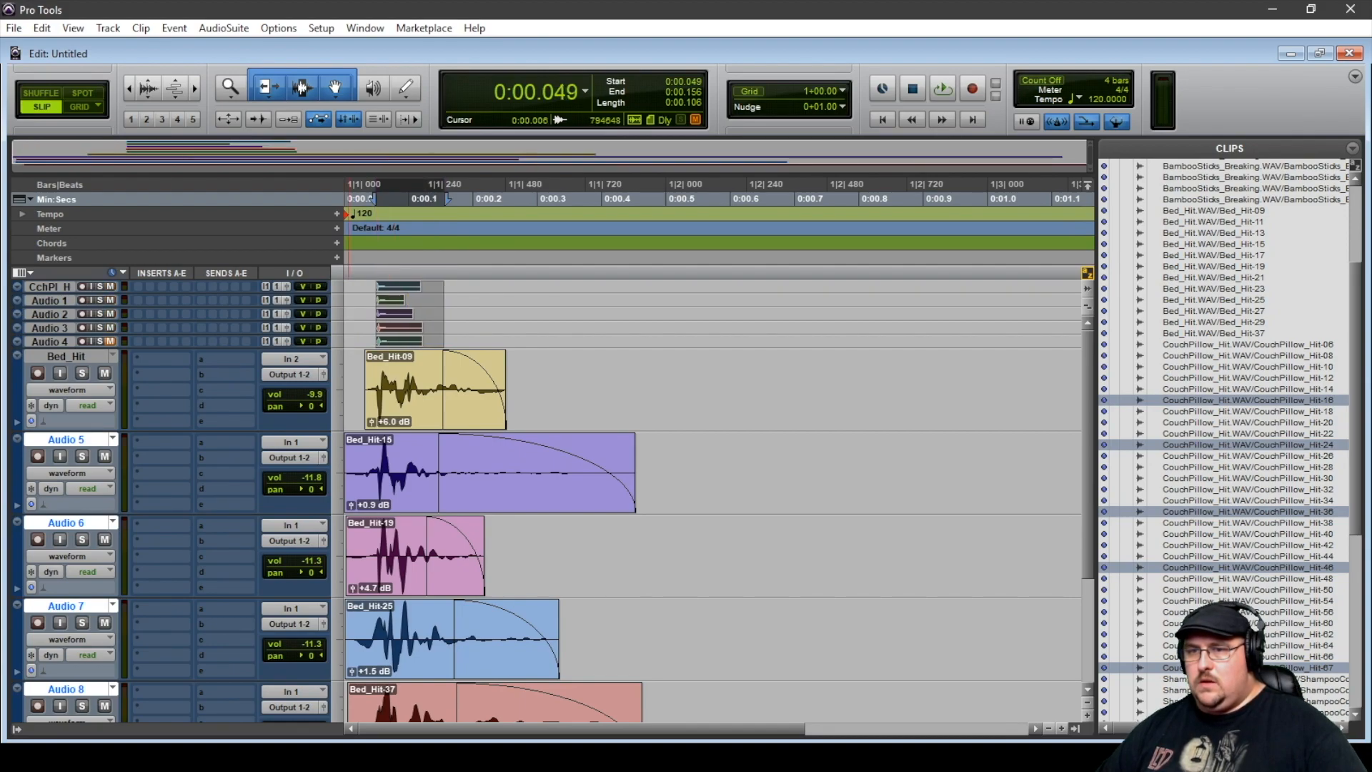
Play the shifted couch-pillow clips together with the bed-hit layers from the start of the timeline.
left_click_drag(693, 370, 344, 315)
key("space")
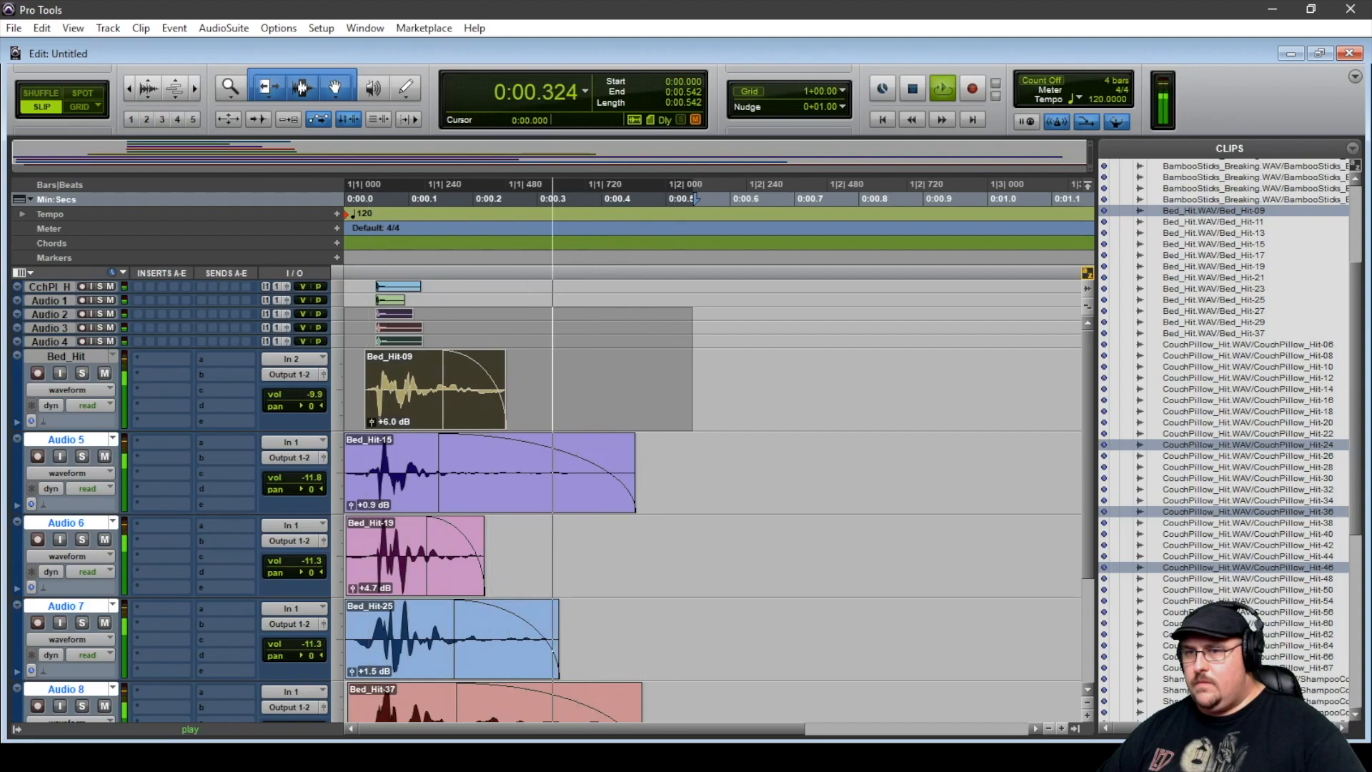
key("space")
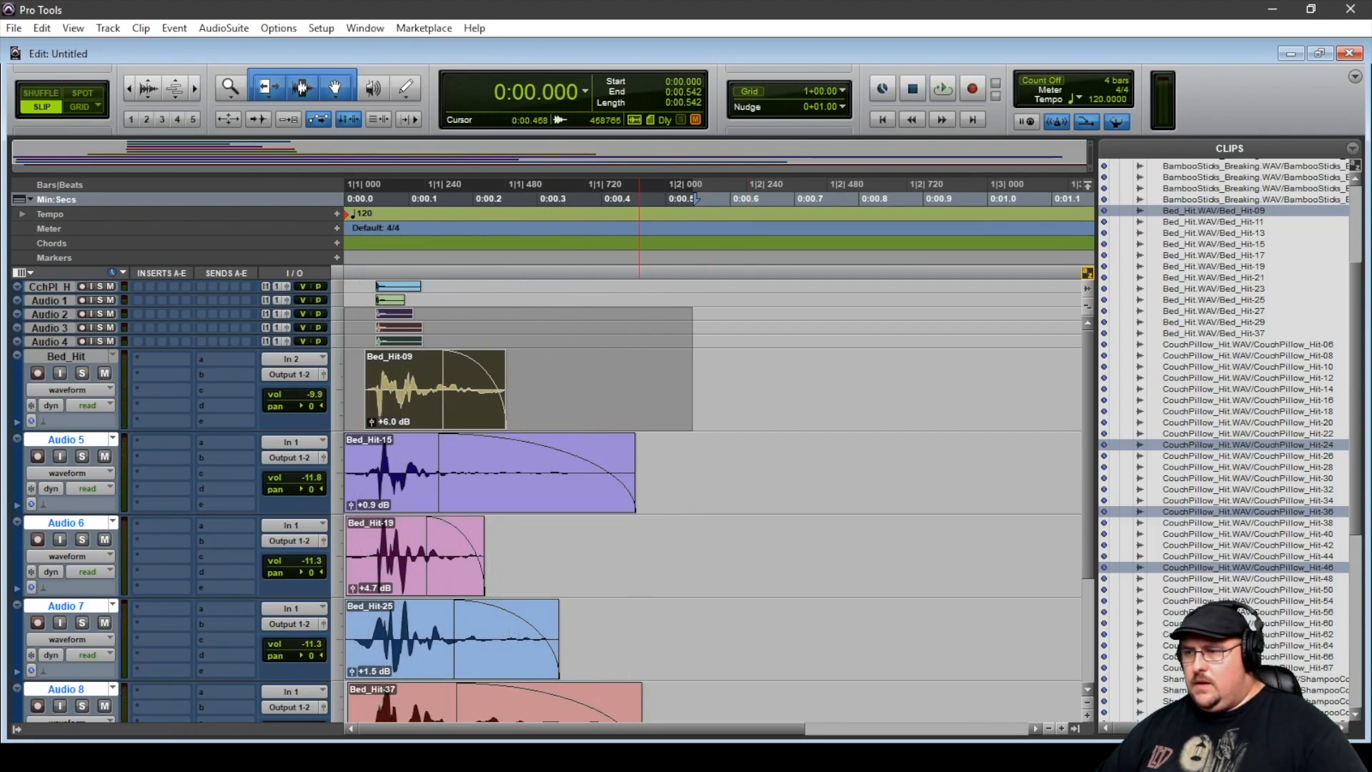
Rebalance the layers in the mixer by raising the couch-pillow faders and lowering the bed-hit faders, and play back the result.
key("ctrl+equal")
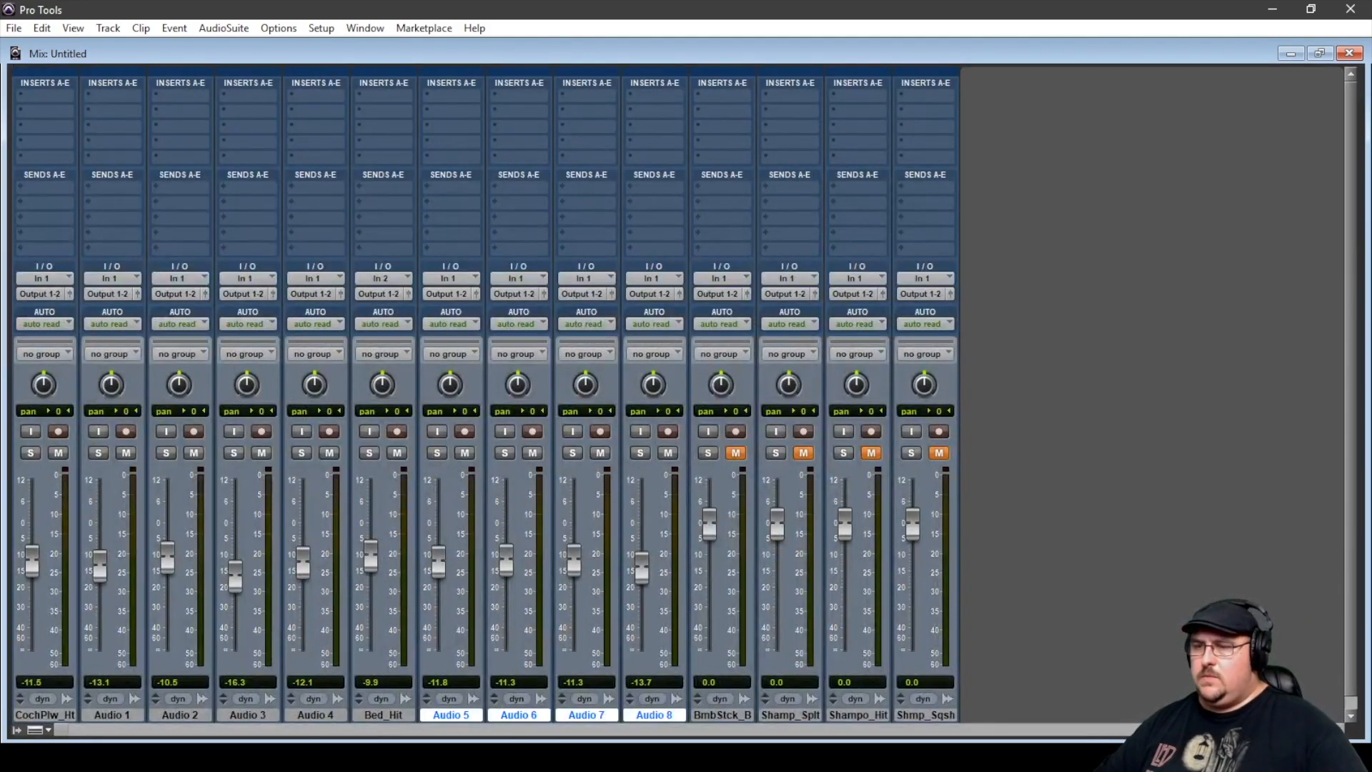
key("space")
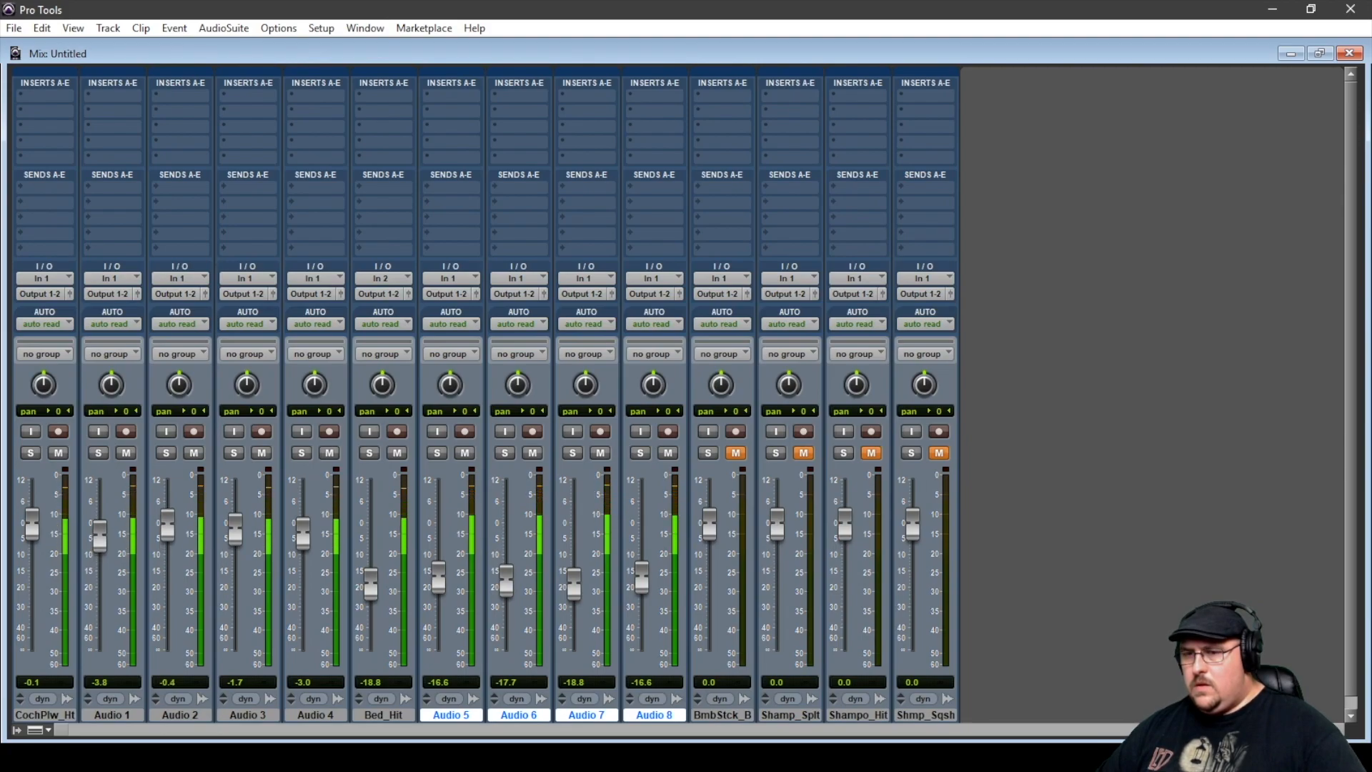
key("space")
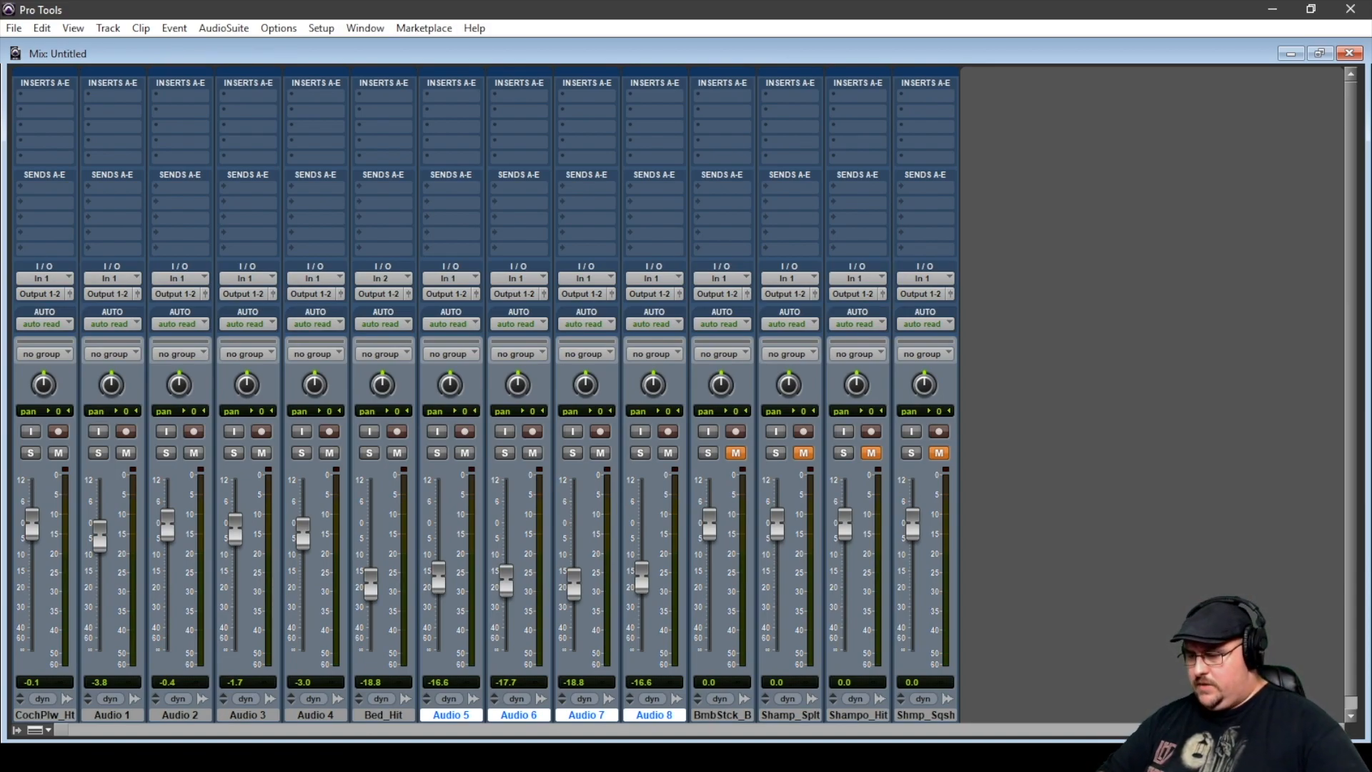
key("ctrl+equal")
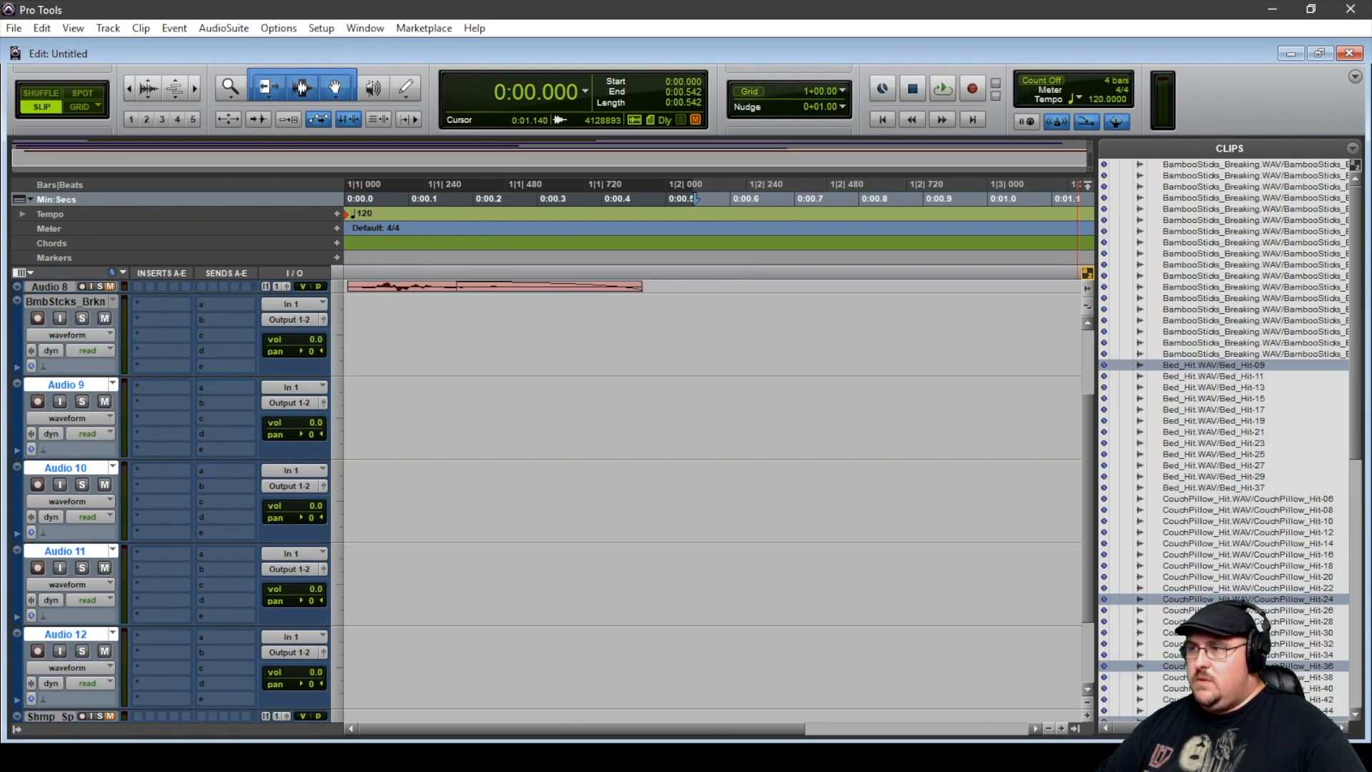
Place BambooSticks_Breaking-16, -64 and -120 at the timeline start on the BmbStcks_Brkn, Audio 9 and Audio 10 tracks respectively.
left_click_drag(1208, 164, 365, 362)
left_click_drag(1207, 197, 366, 445)
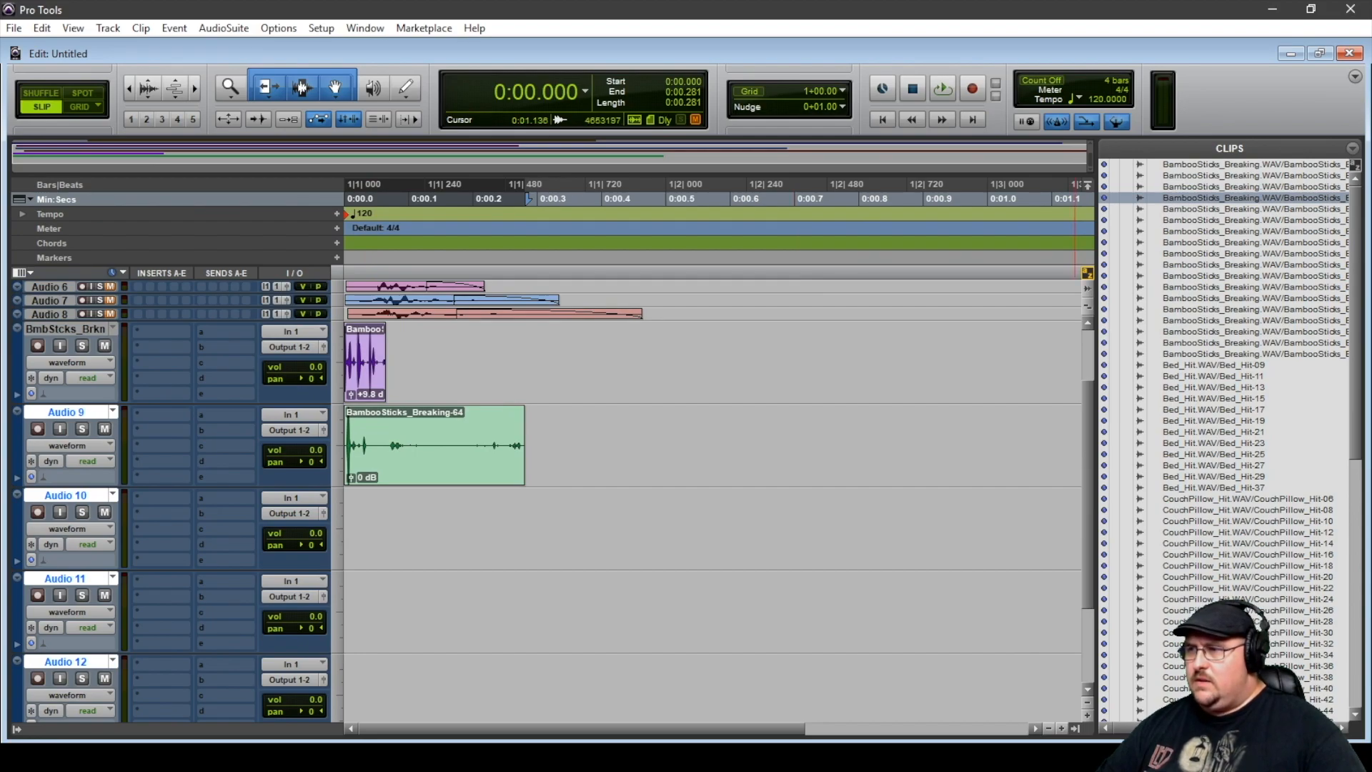
left_click_drag(1215, 231, 357, 528)
left_click_drag(1215, 264, 485, 612)
left_click(476, 596)
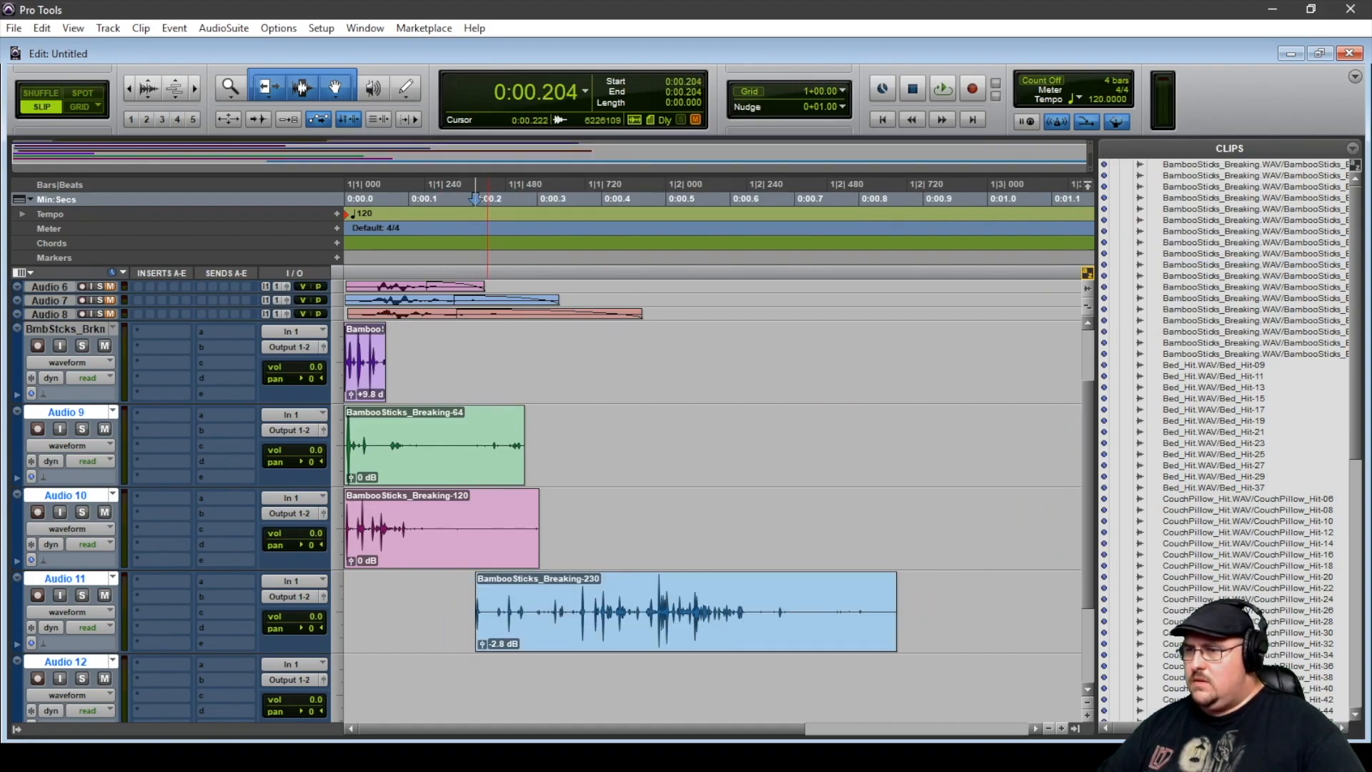
left_click(615, 620)
key("Delete")
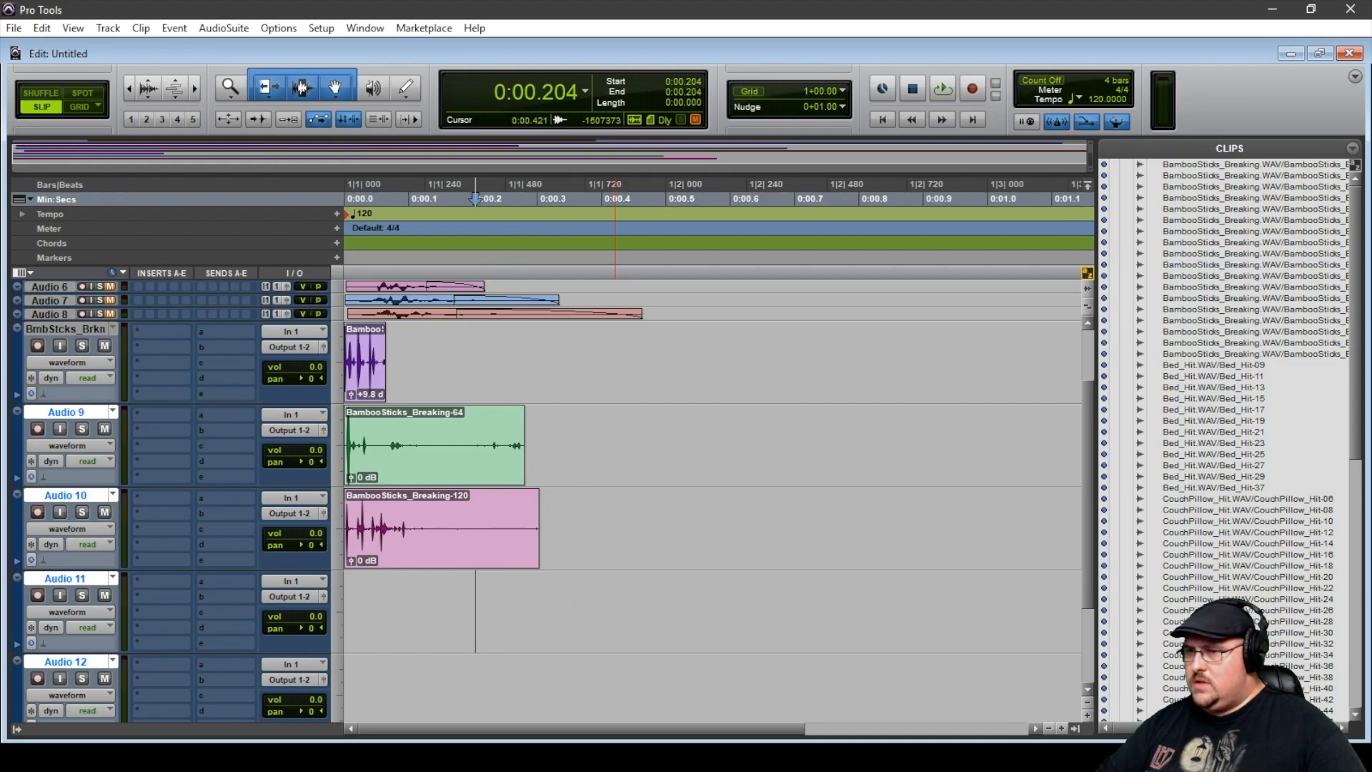
Place BambooSticks_Breaking-265 on Audio 11 and BambooSticks_Breaking-272 on Audio 12, both at the timeline start.
left_click_drag(1250, 298, 352, 613)
scroll(678, 600, "down", 1)
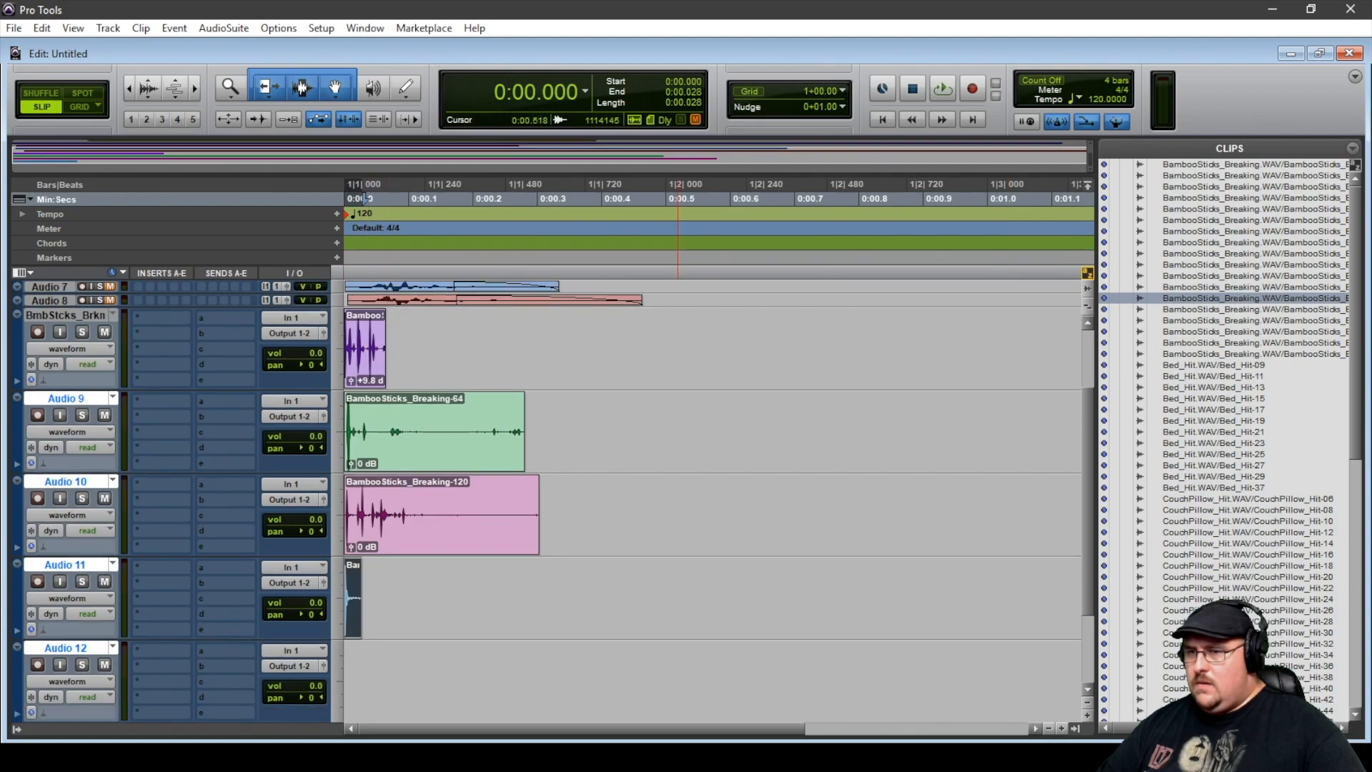
left_click_drag(1251, 331, 346, 656)
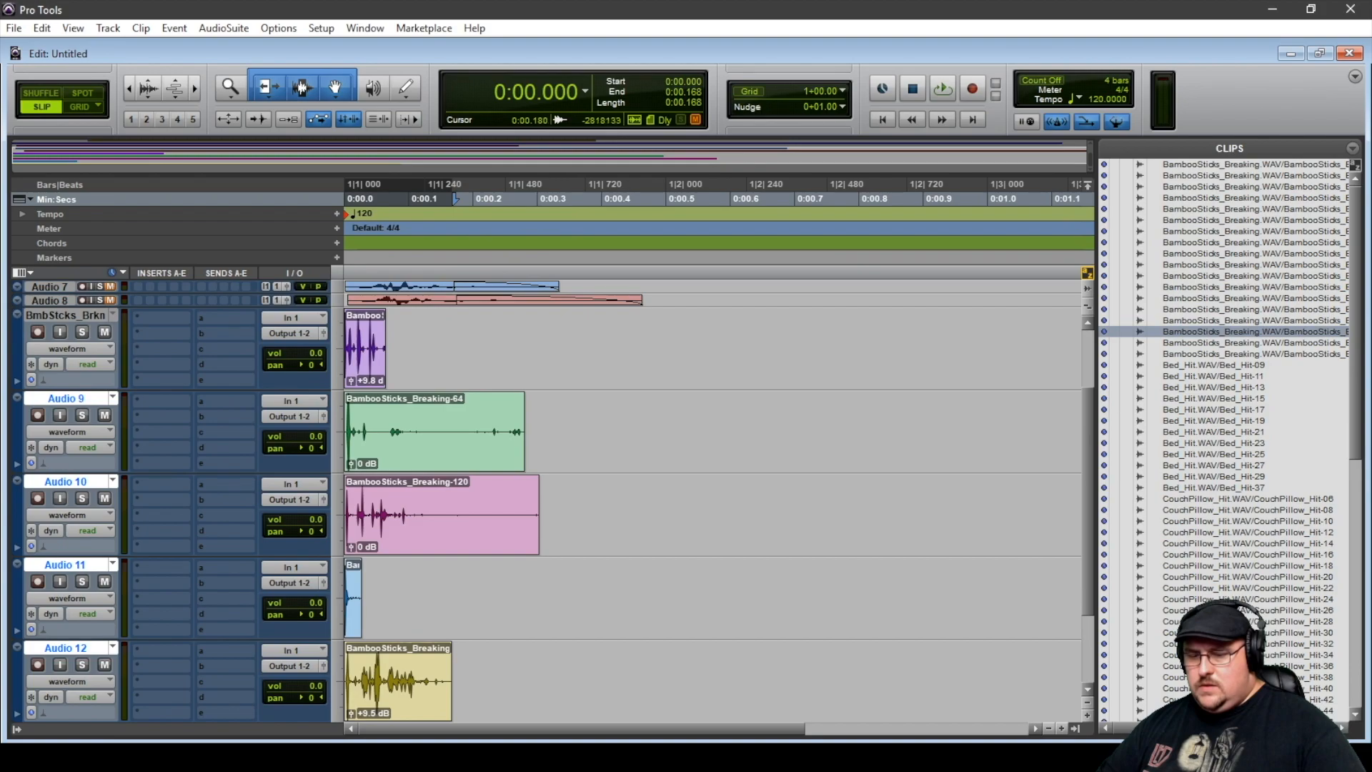
Shift the five bamboo-stick clips slightly later so their first transients line up, with Breaking-16 starting at 0:00.011 and Breaking-272 at 0:00.008.
key("t")
key("t")
key("t")
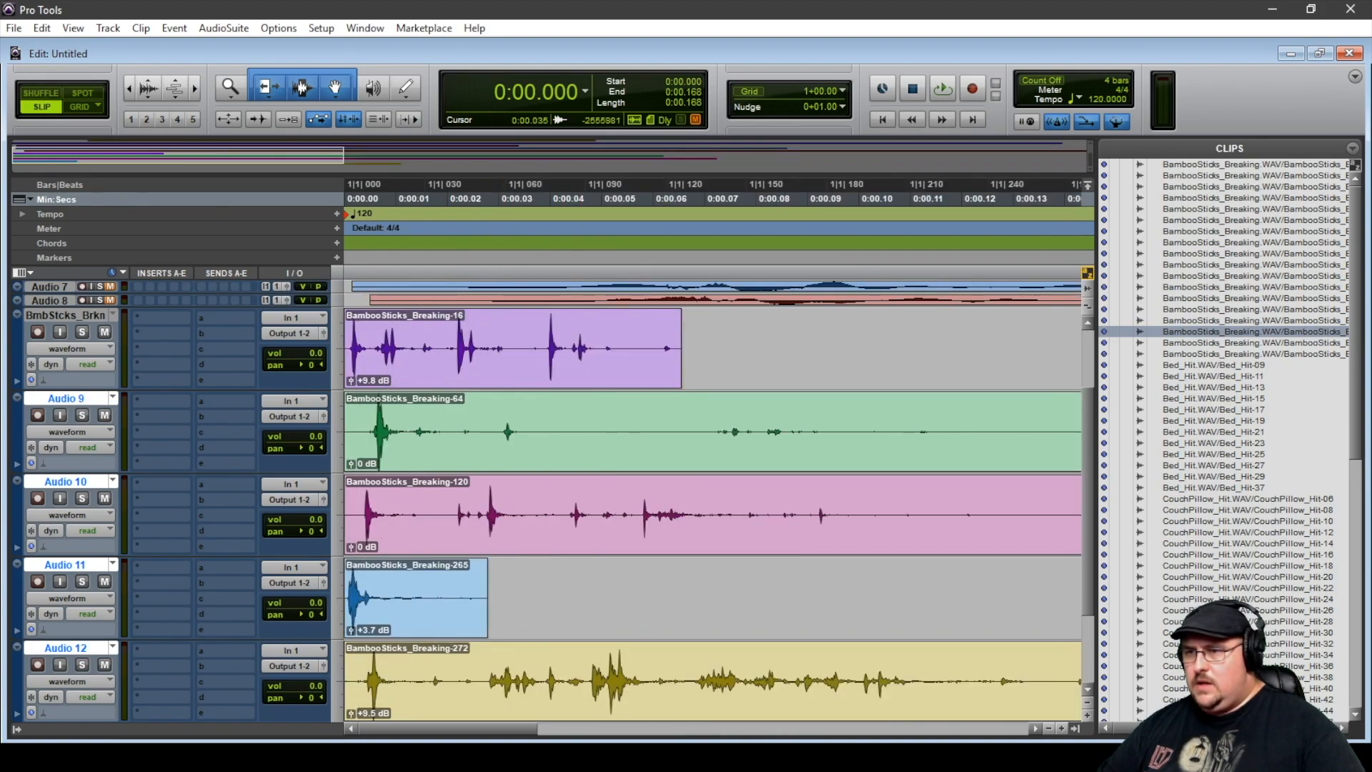
left_click_drag(497, 366, 555, 366)
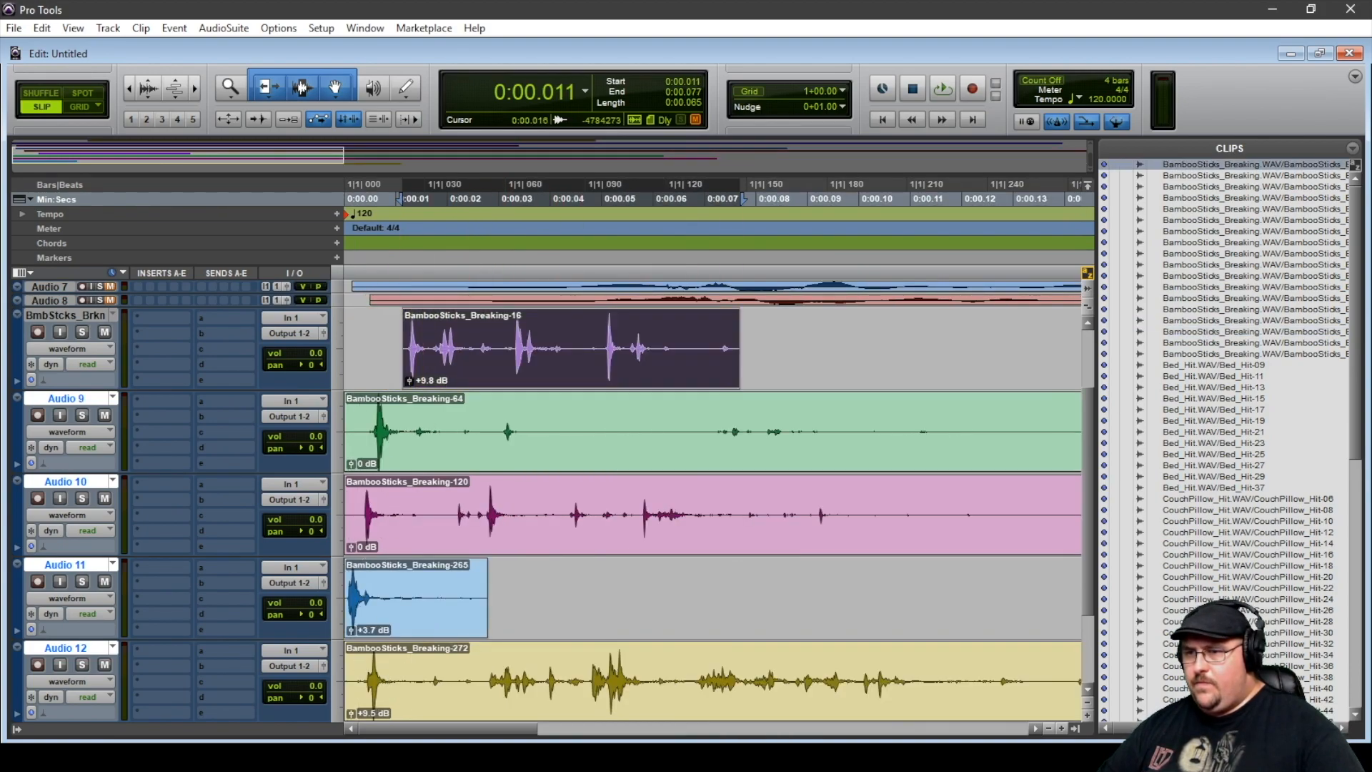
left_click_drag(439, 432, 477, 432)
left_click_drag(465, 532, 512, 532)
left_click_drag(462, 597, 523, 597)
scroll(522, 603, "down", 2)
left_click_drag(459, 668, 500, 668)
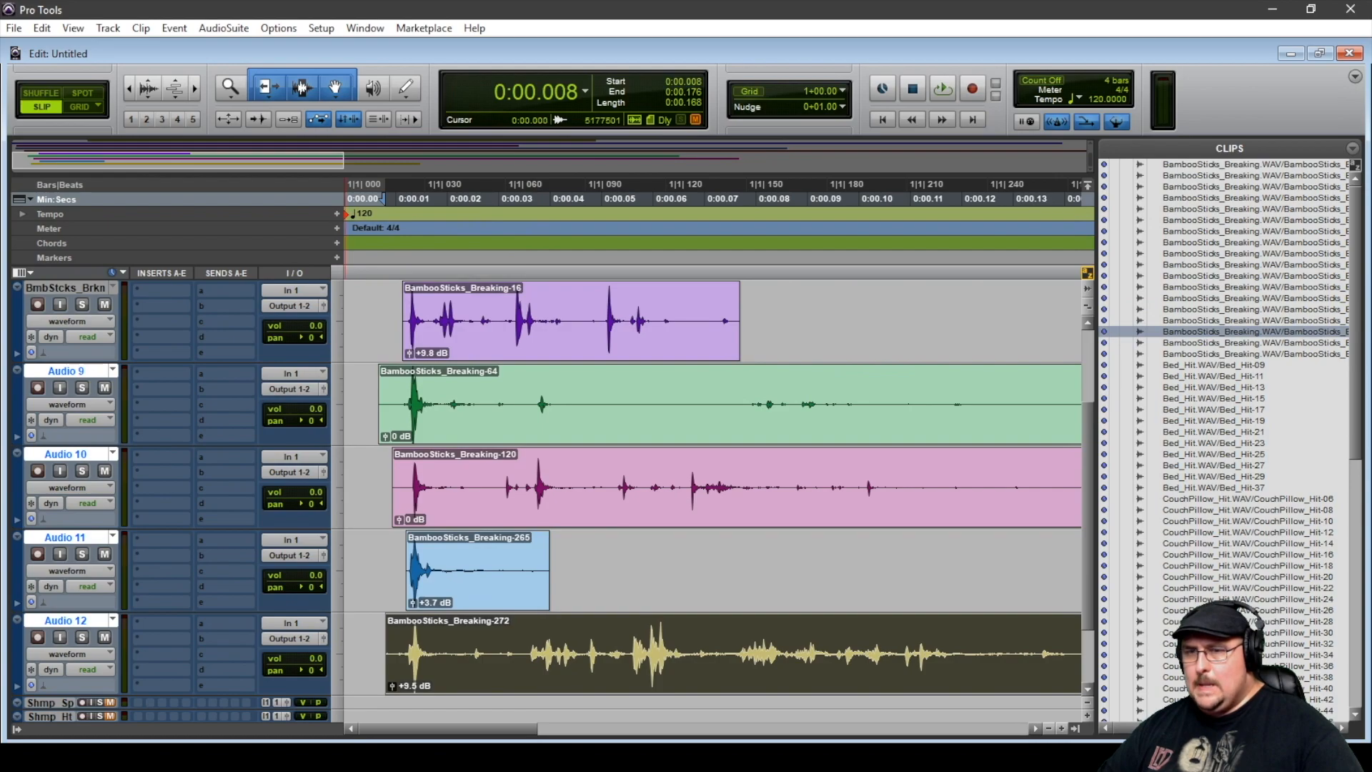
Solo the BmbStcks_Brkn track and Audio 9 through Audio 12, and start playback of the bamboo-stick layers.
left_click(65, 288, "shift")
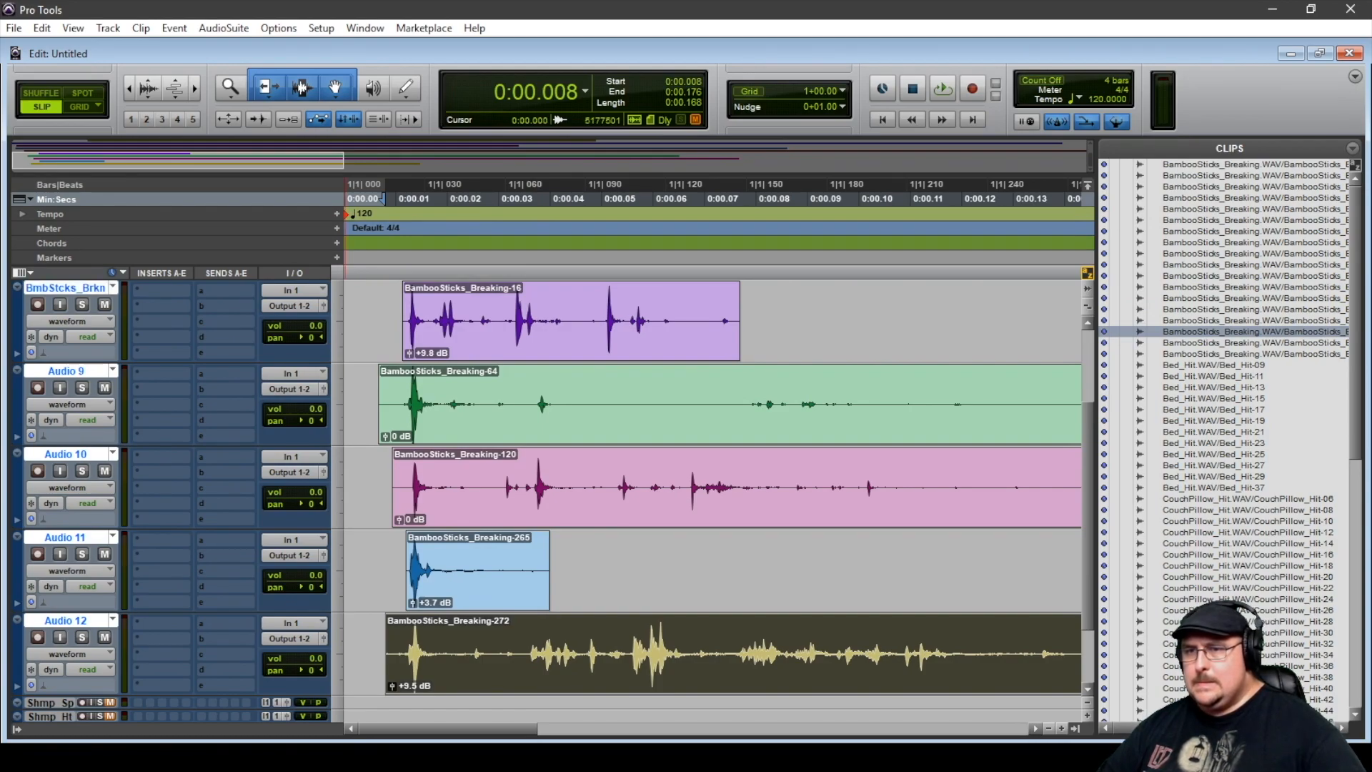
key("shift+s")
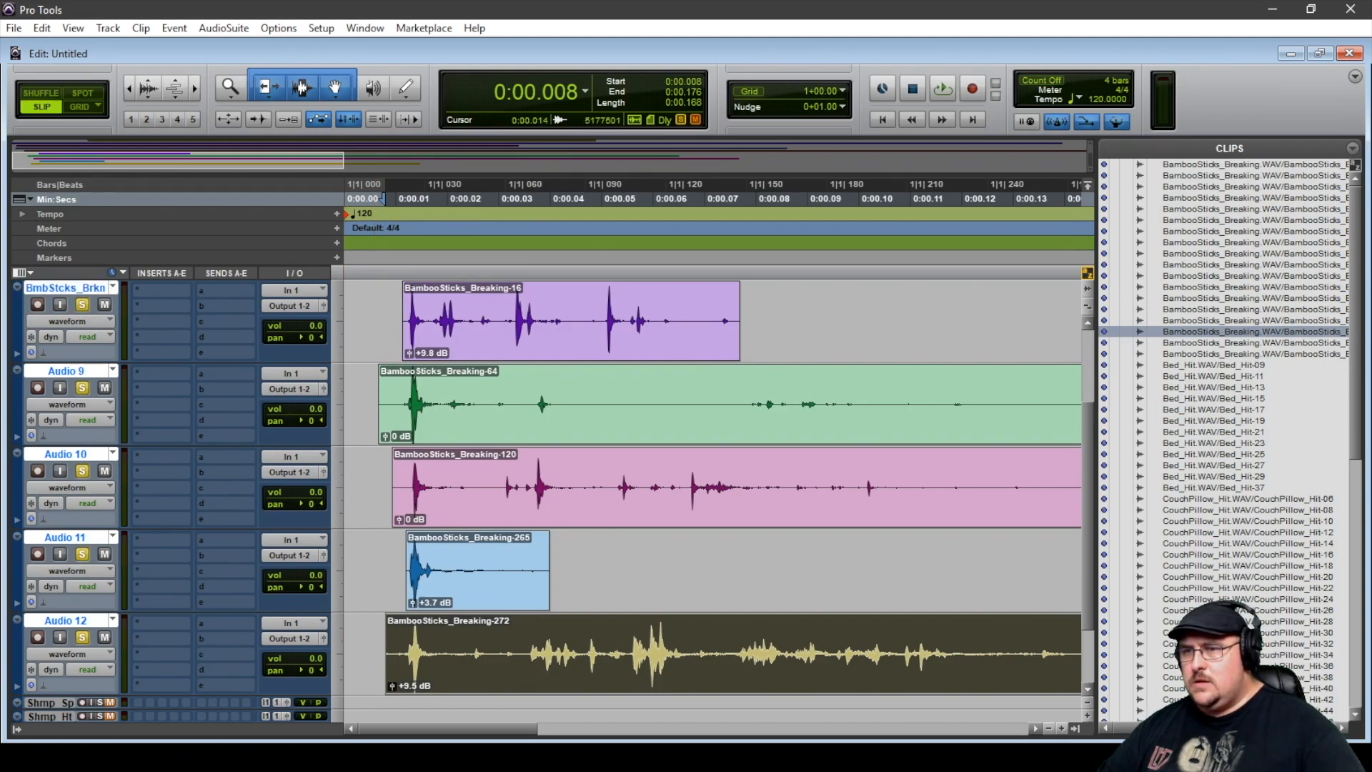
key("space")
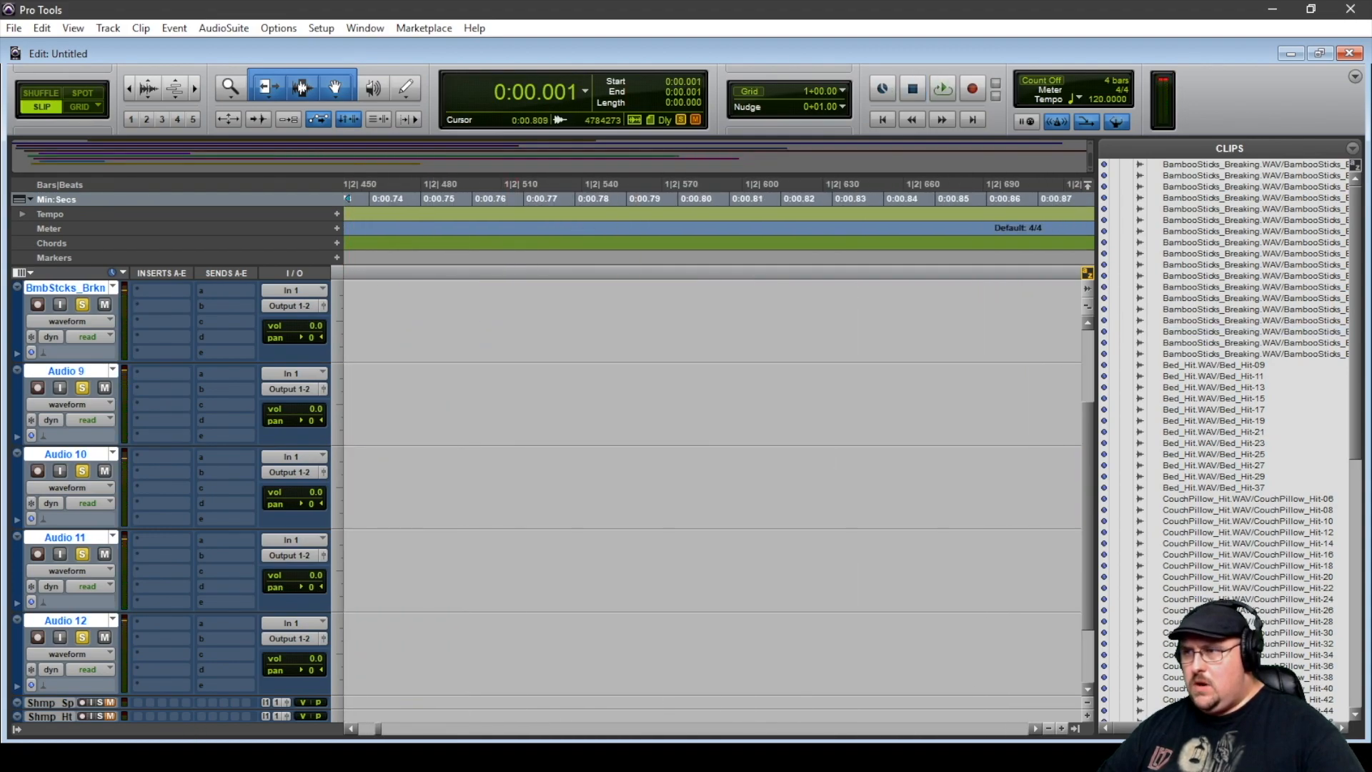
Play the soloed bamboo-stick layers from the start of the timeline to hear the complete hit.
left_click_drag(378, 729, 358, 729)
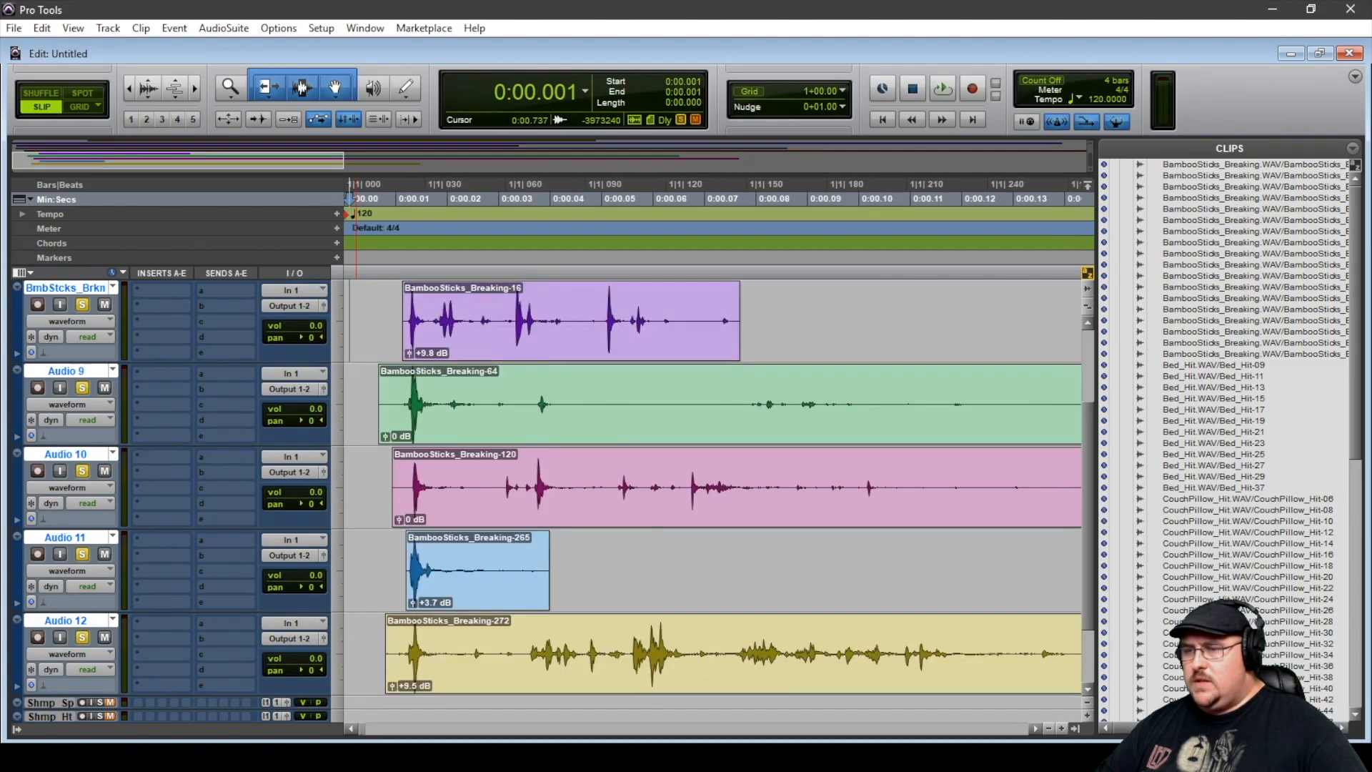
left_click(1048, 729)
key("r")
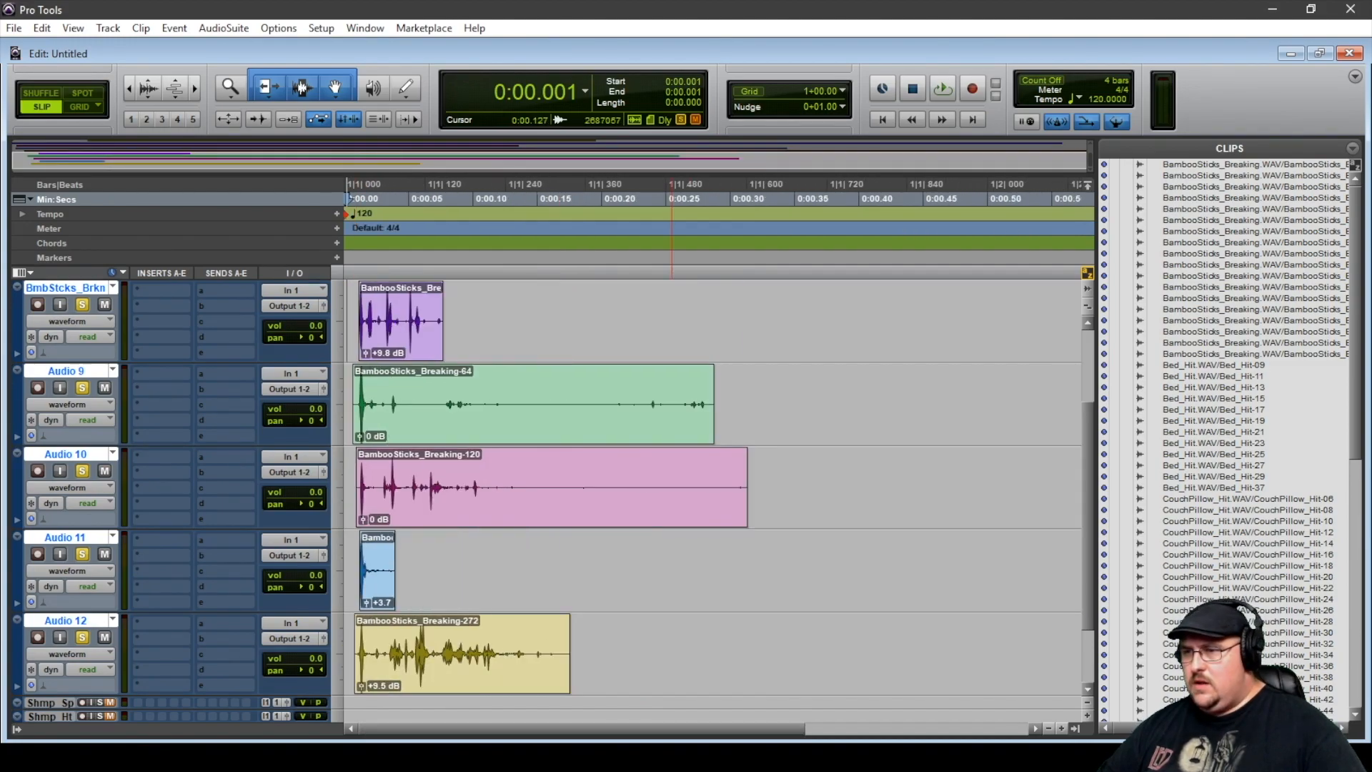
left_click_drag(760, 322, 347, 321)
key("space")
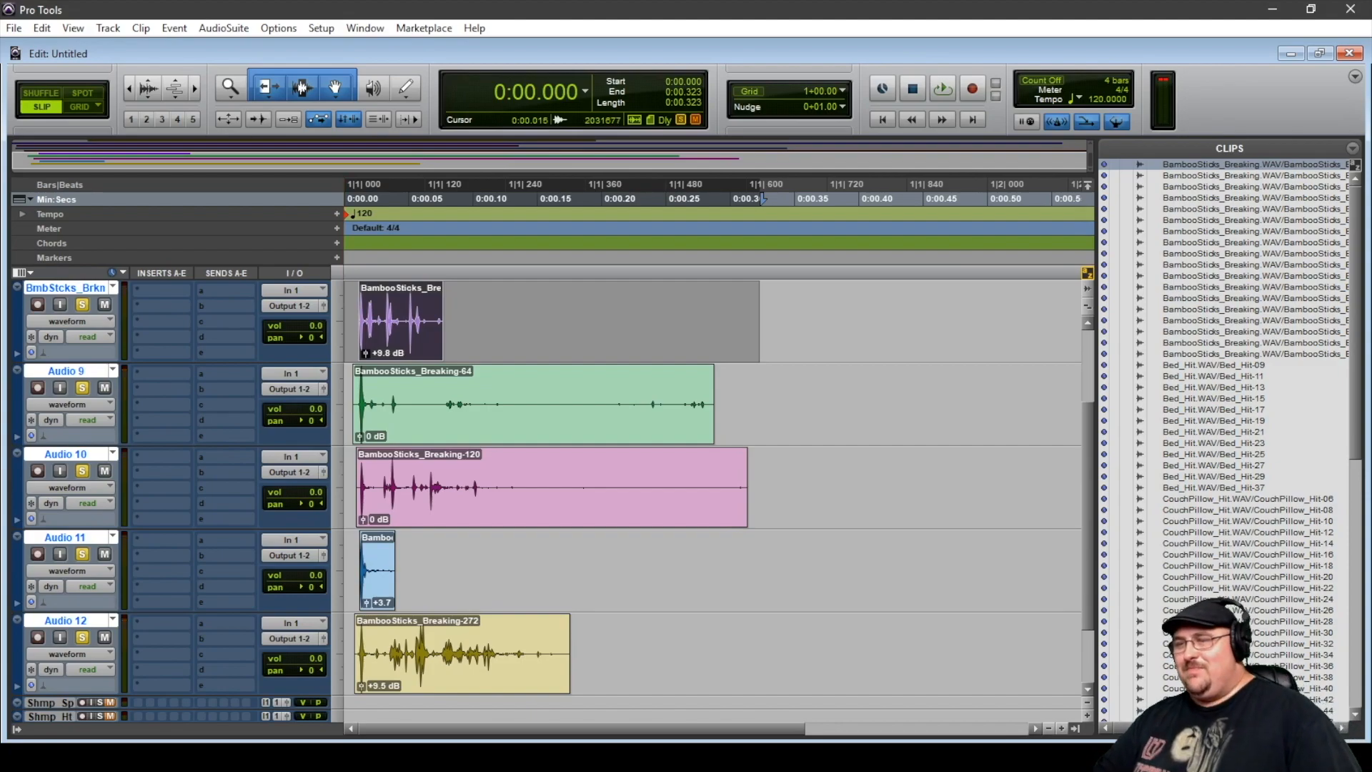
key("space")
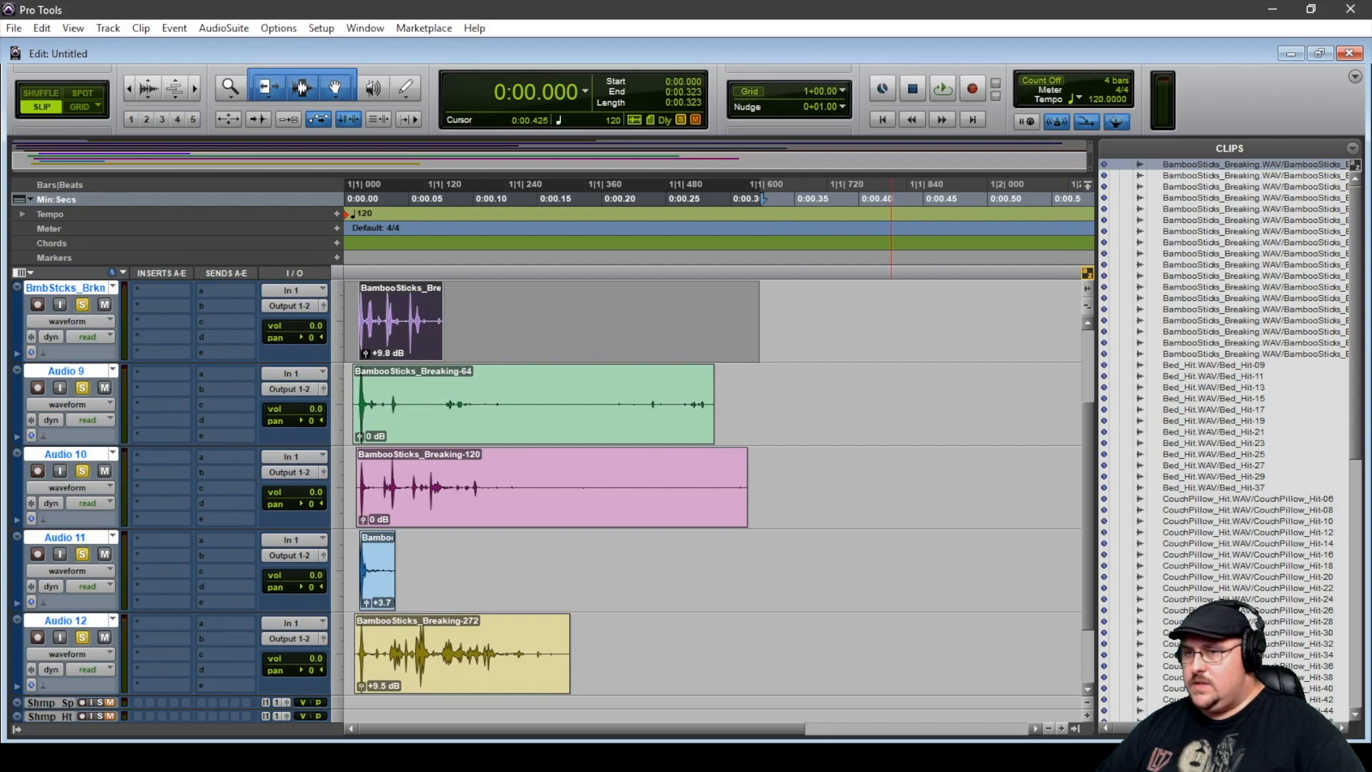
Balance the five bamboo-stick faders at -10.7, -10.7, -10.2, -11.5 and -12.1 dB, and turn off their solos.
key("ctrl+equal")
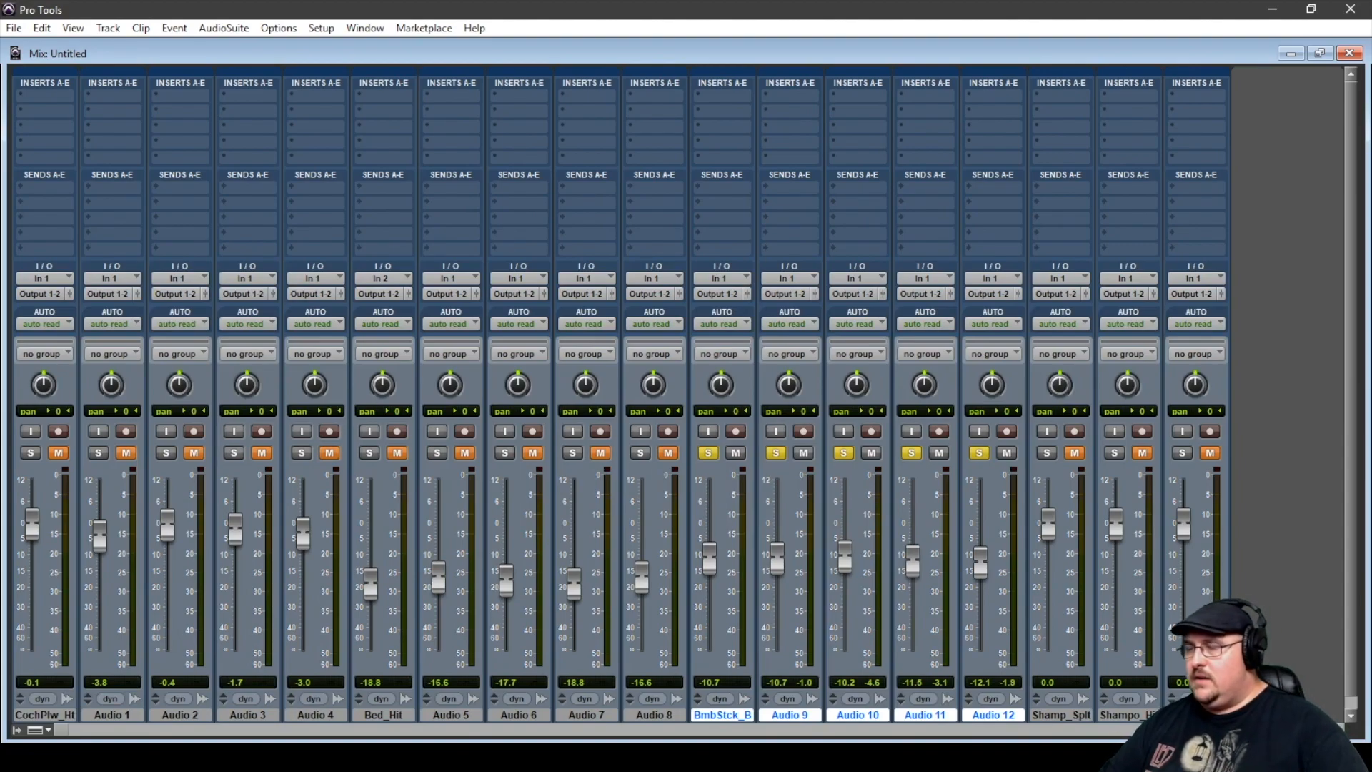
key("ctrl+equal")
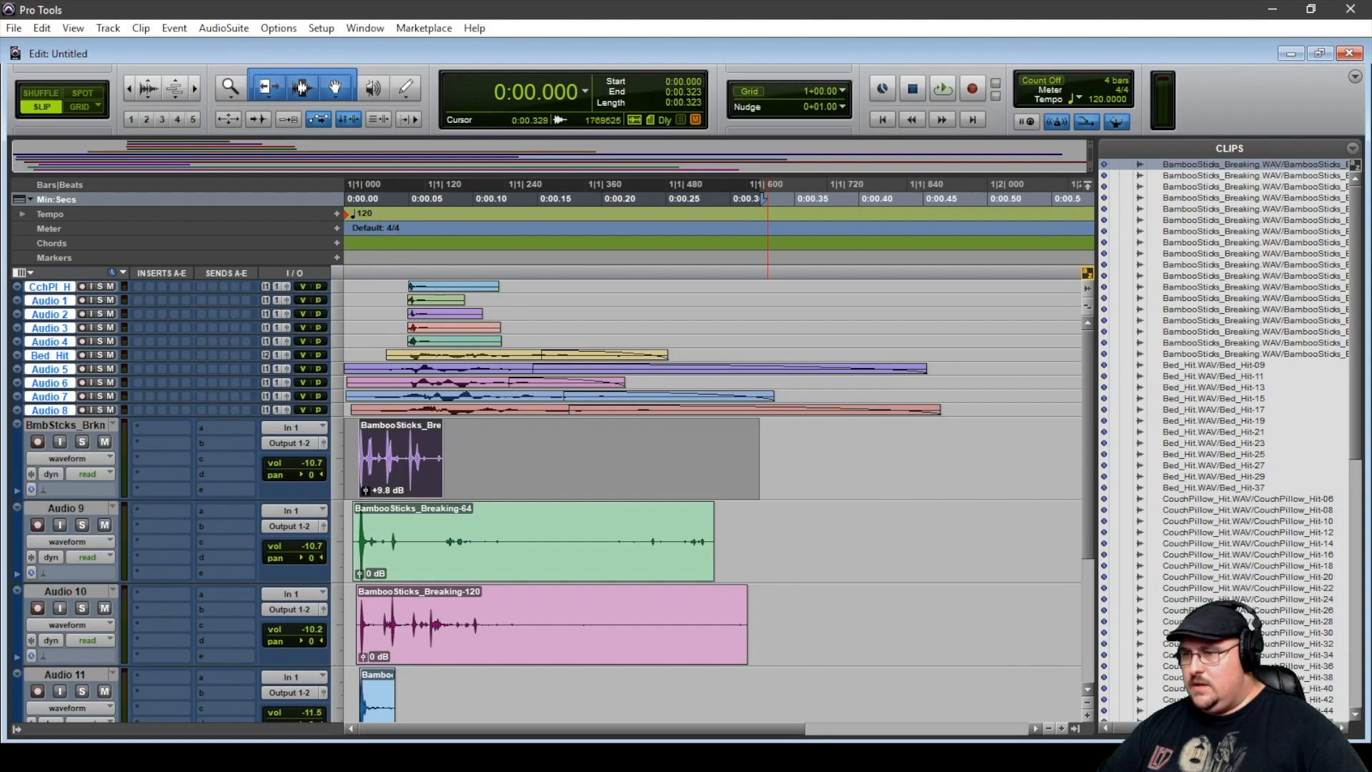
Move the five bamboo-stick clips together 0.041 seconds later, near the couch-pillow and bed-hit transients.
scroll(761, 500, "down", 4)
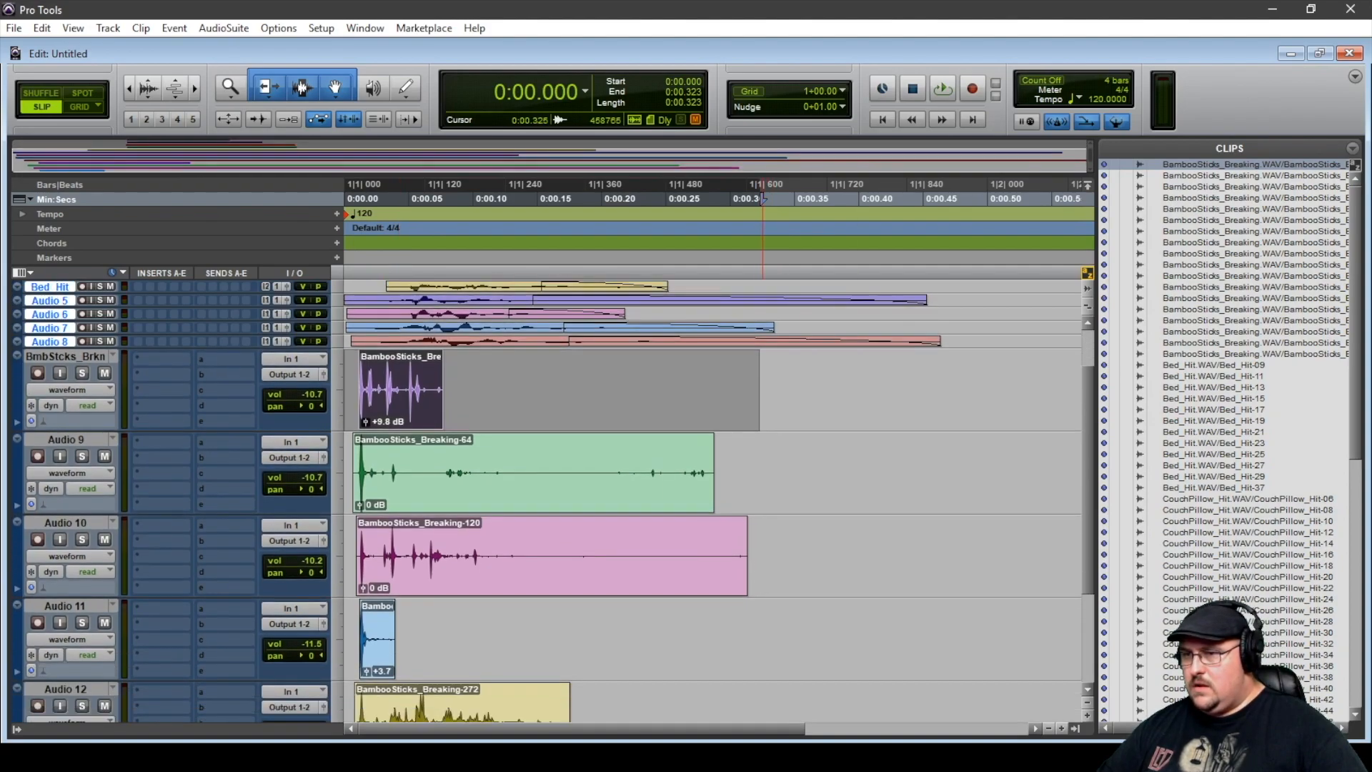
scroll(769, 501, "up", 2)
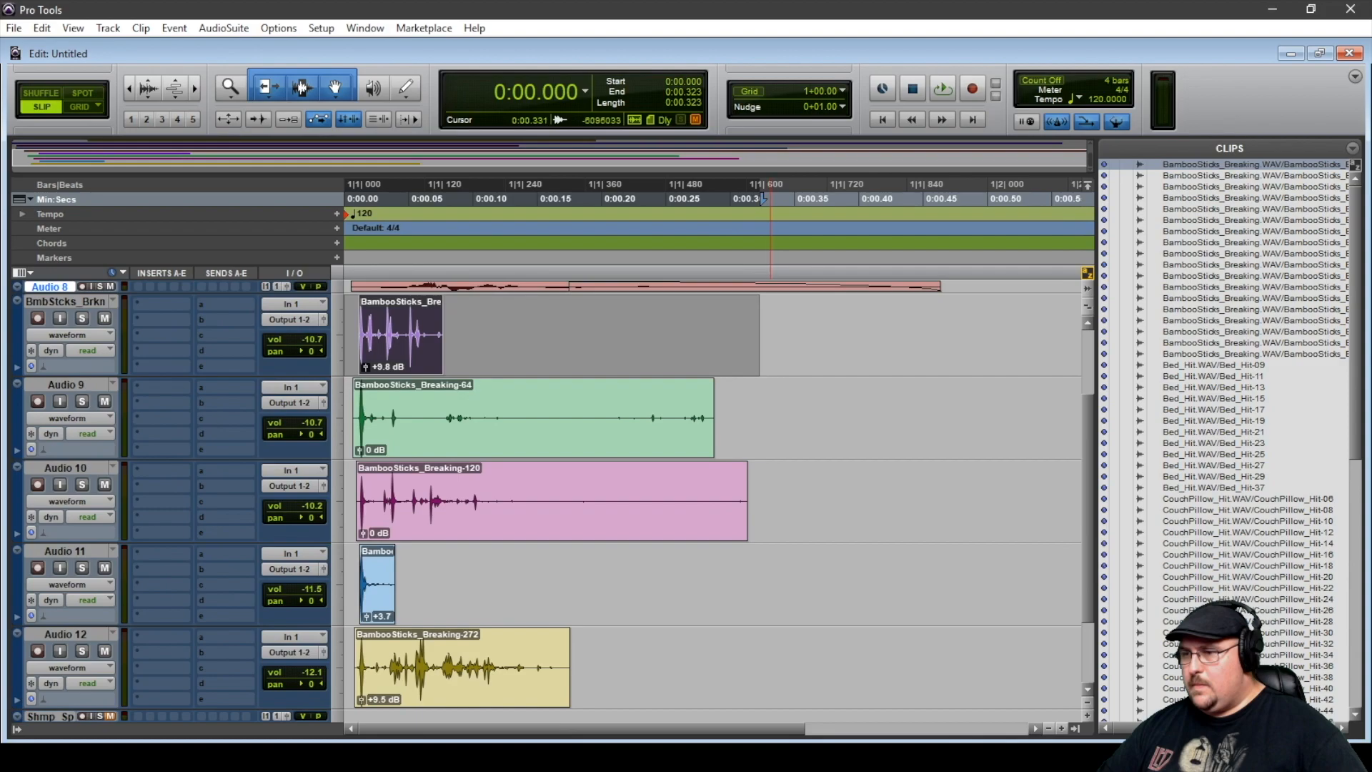
left_click_drag(770, 336, 344, 669)
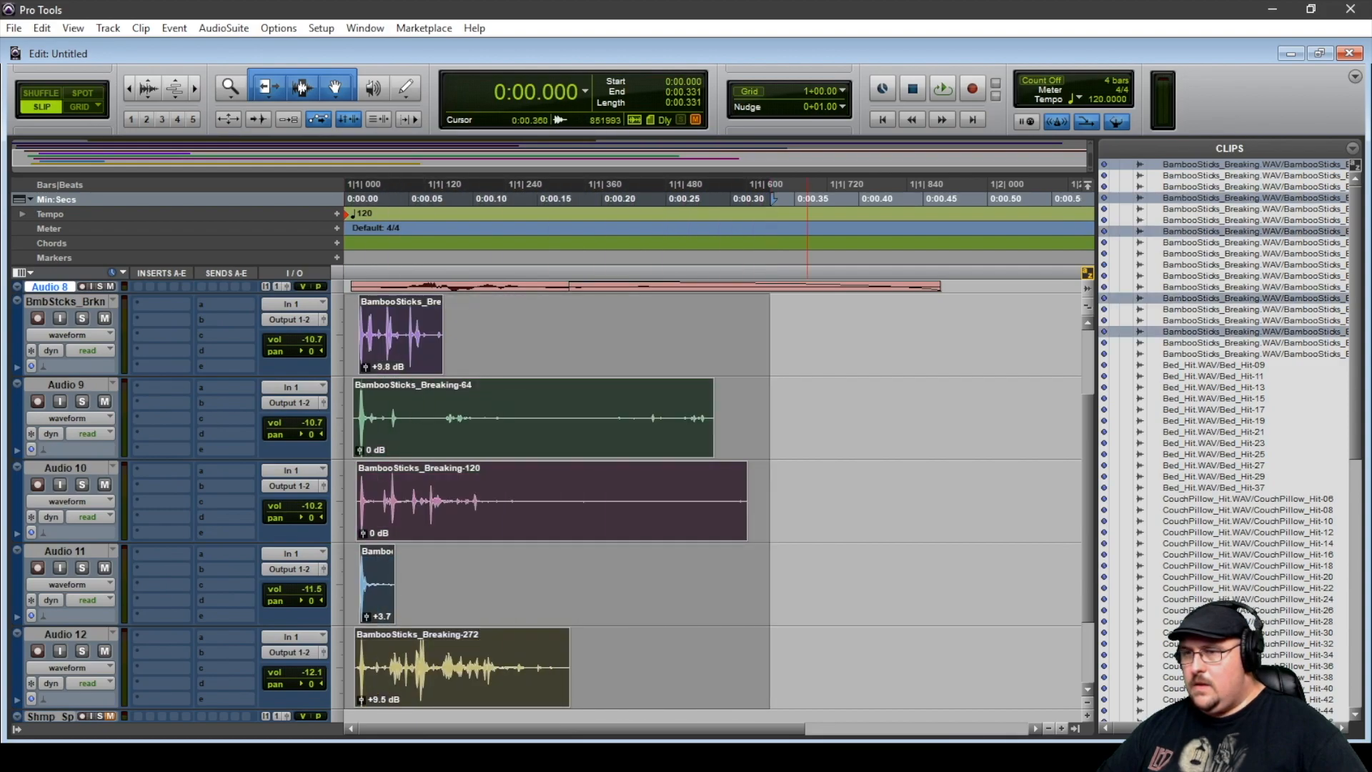
scroll(808, 501, "up", 2)
scroll(808, 525, "up", 2)
left_click_drag(444, 597, 499, 597)
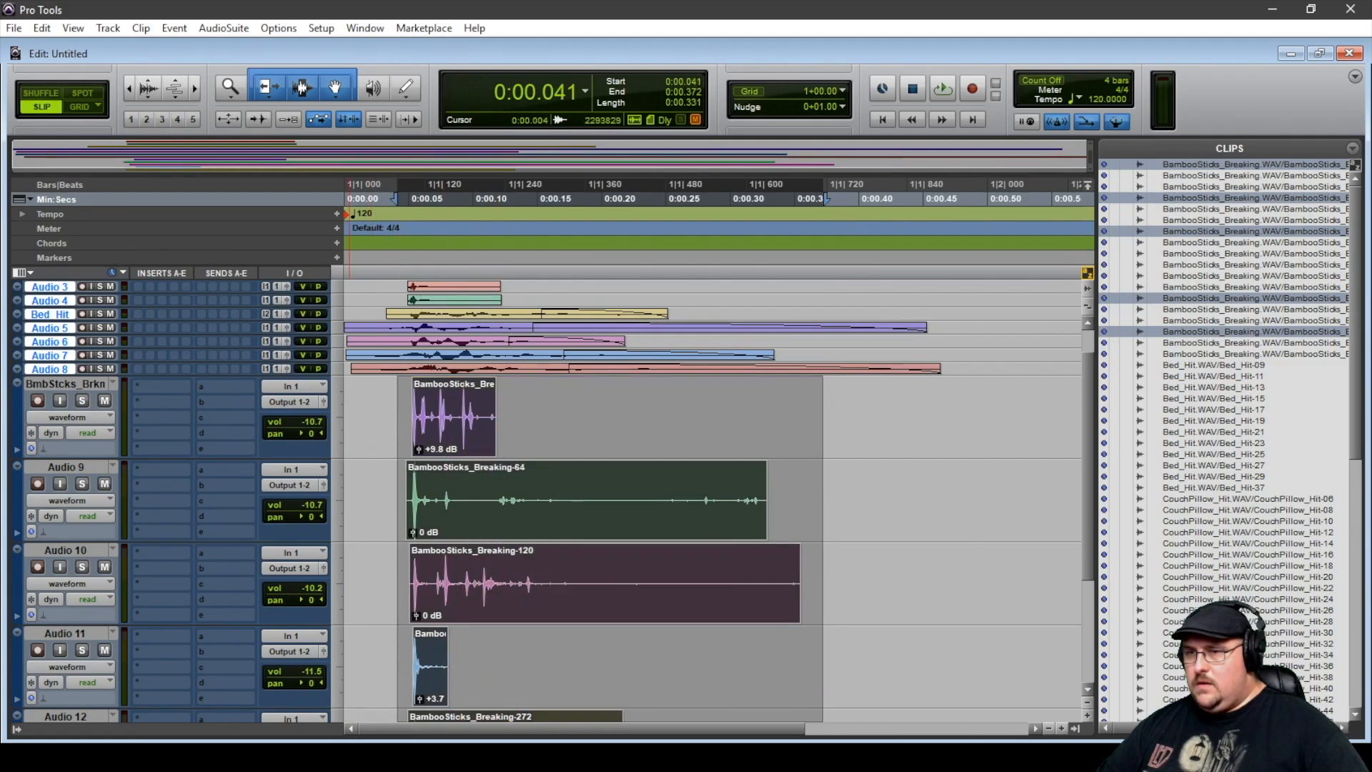
Play the shifted bamboo-stick clips together with the couch-pillow and bed-hit layers from the start of the timeline.
left_click(353, 597)
key("space")
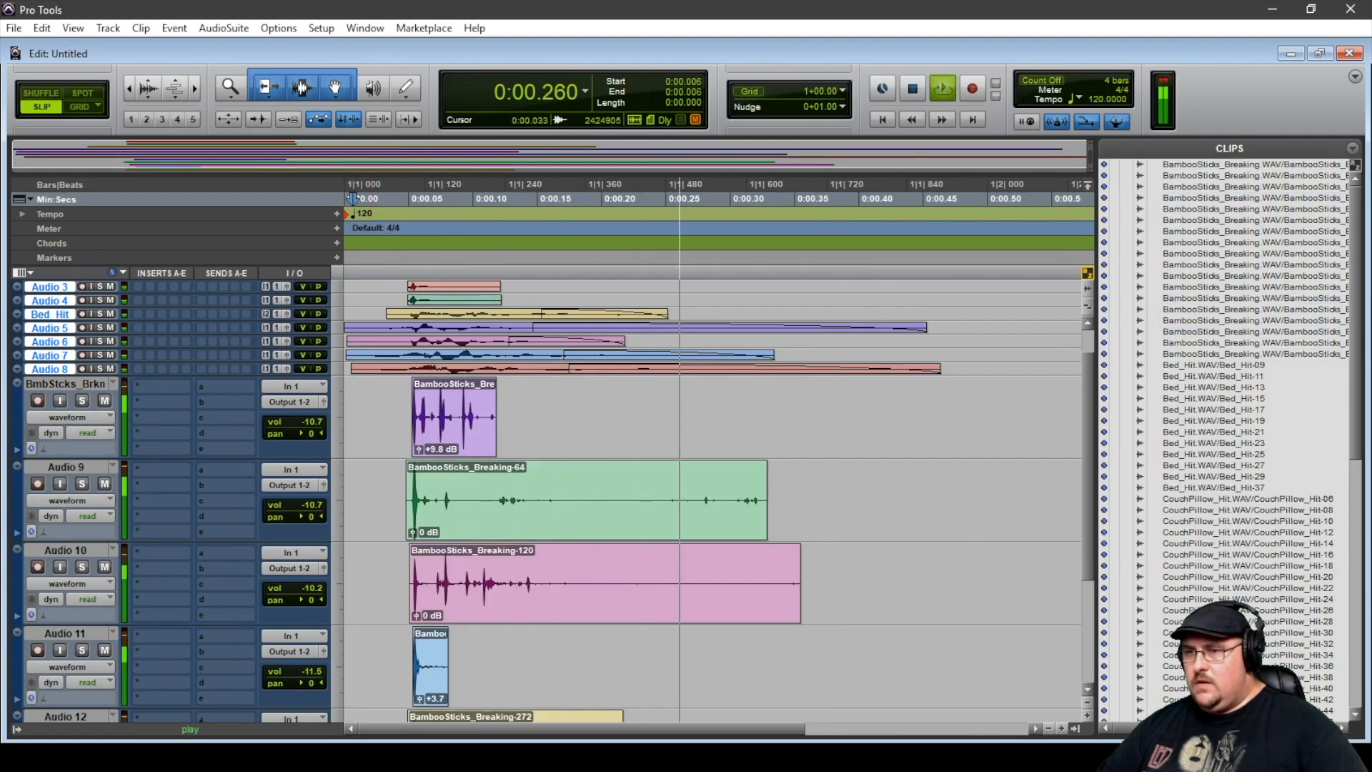
key("space")
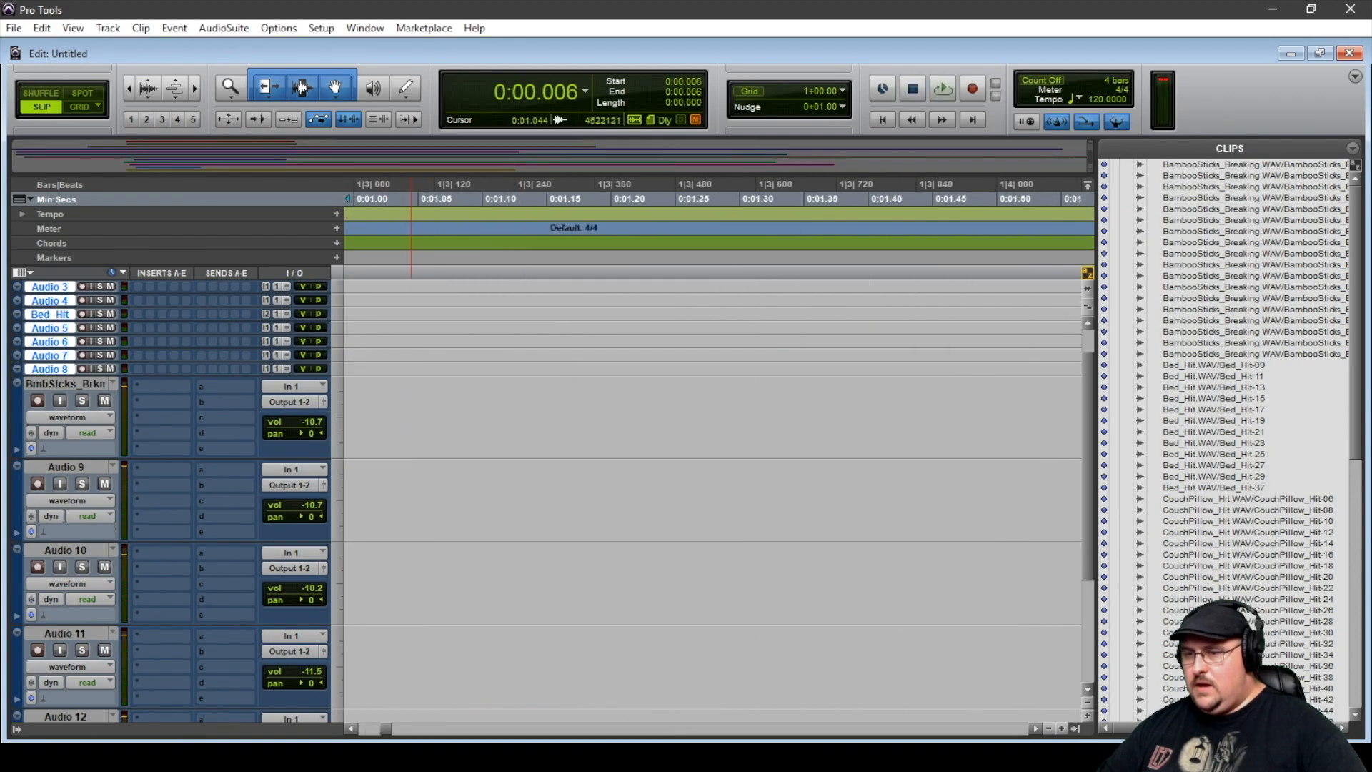
key("space")
key("space")
left_click_drag(955, 416, 344, 355)
key("space")
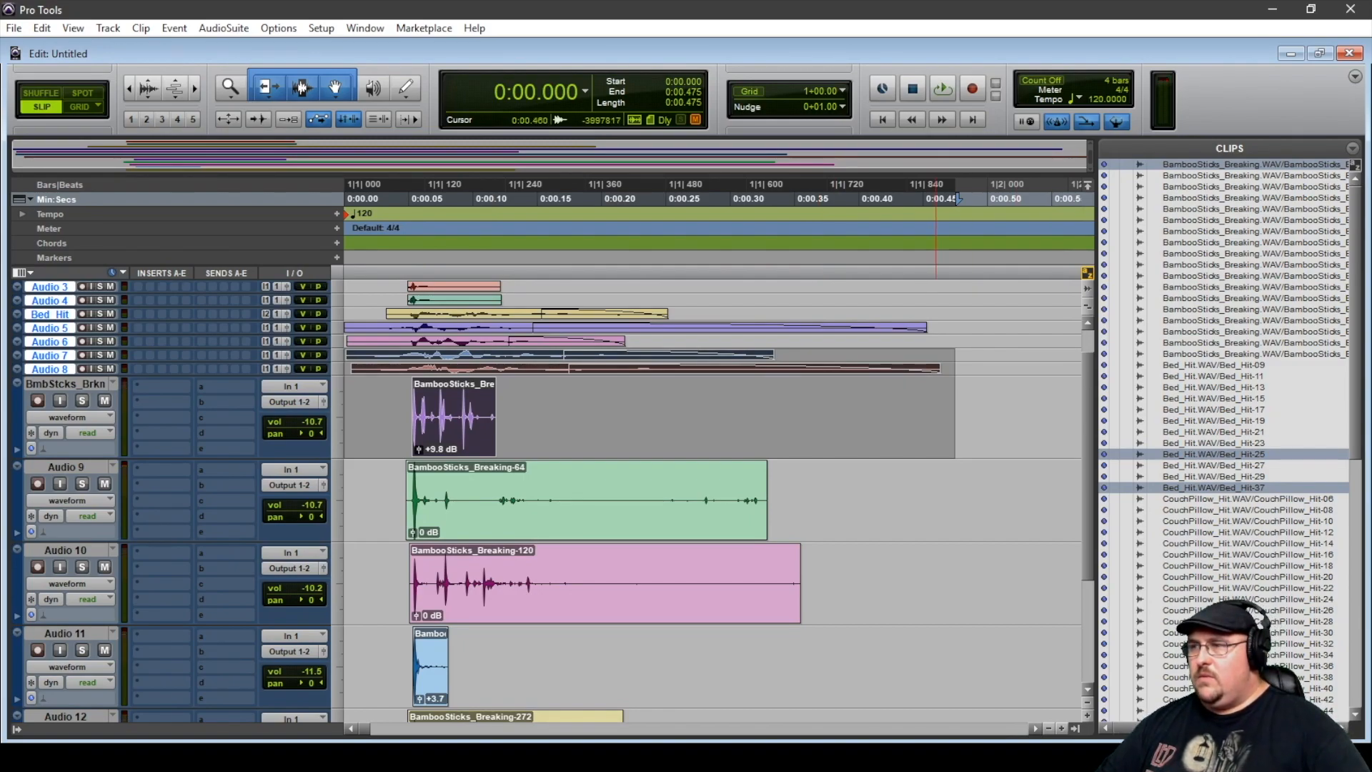
key("space")
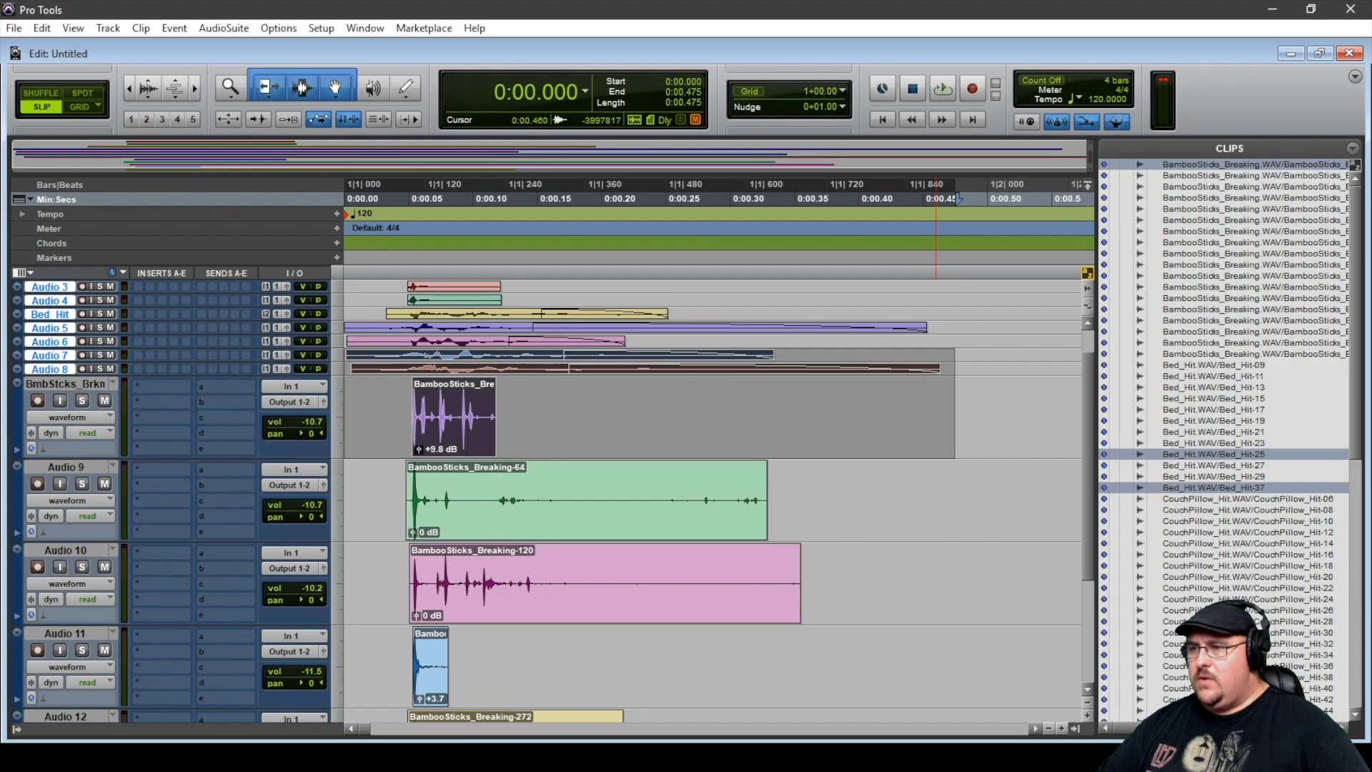
left_click(974, 520)
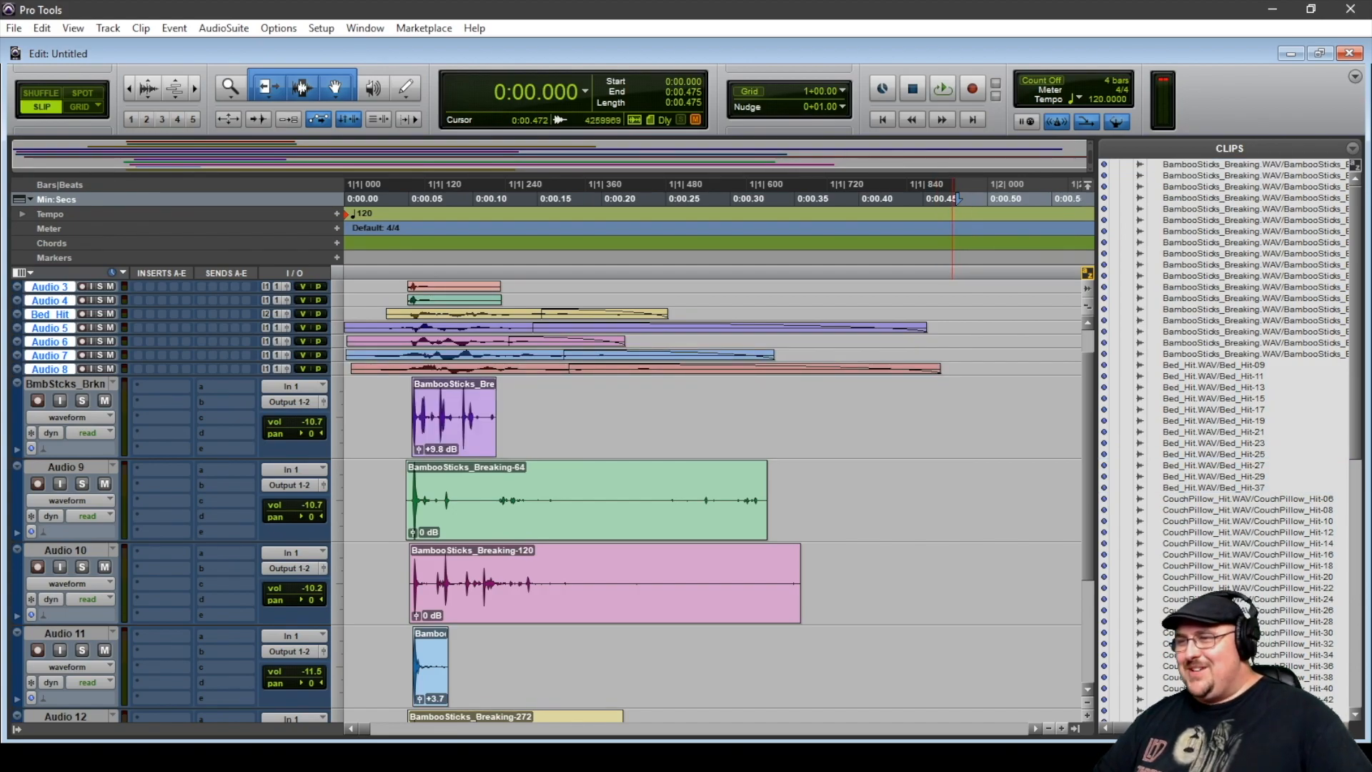
left_click_drag(952, 421, 939, 420)
left_click_drag(940, 420, 344, 420)
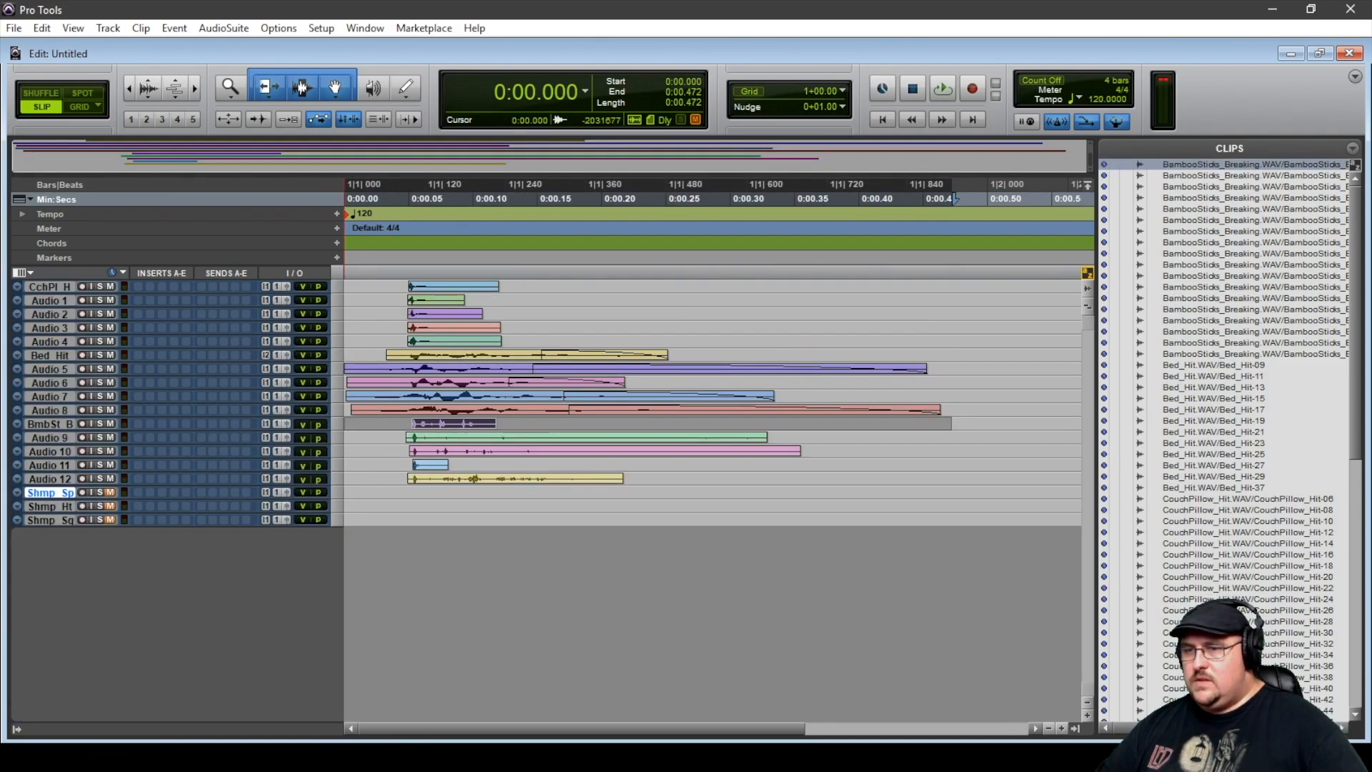
Set the height of the Shampoo_Splat track to medium.
left_click(339, 494)
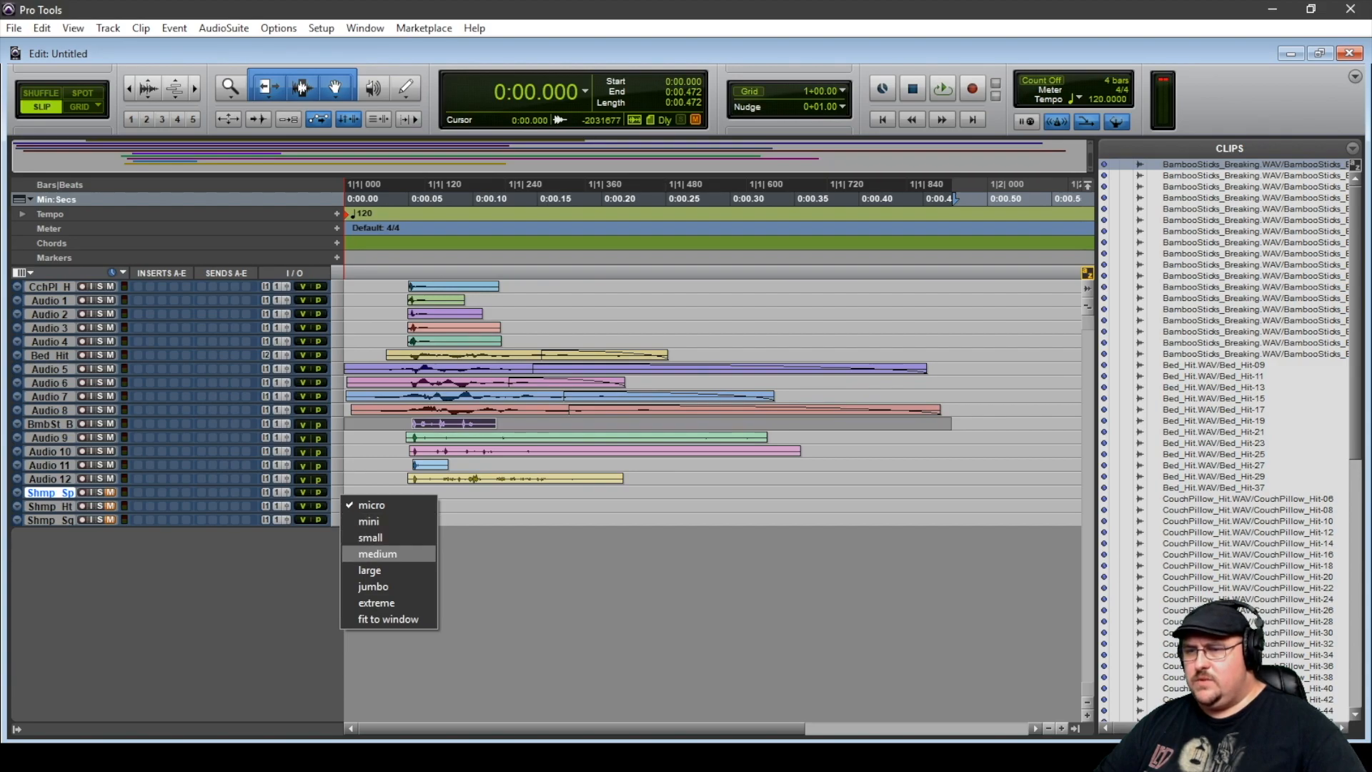
left_click(377, 554)
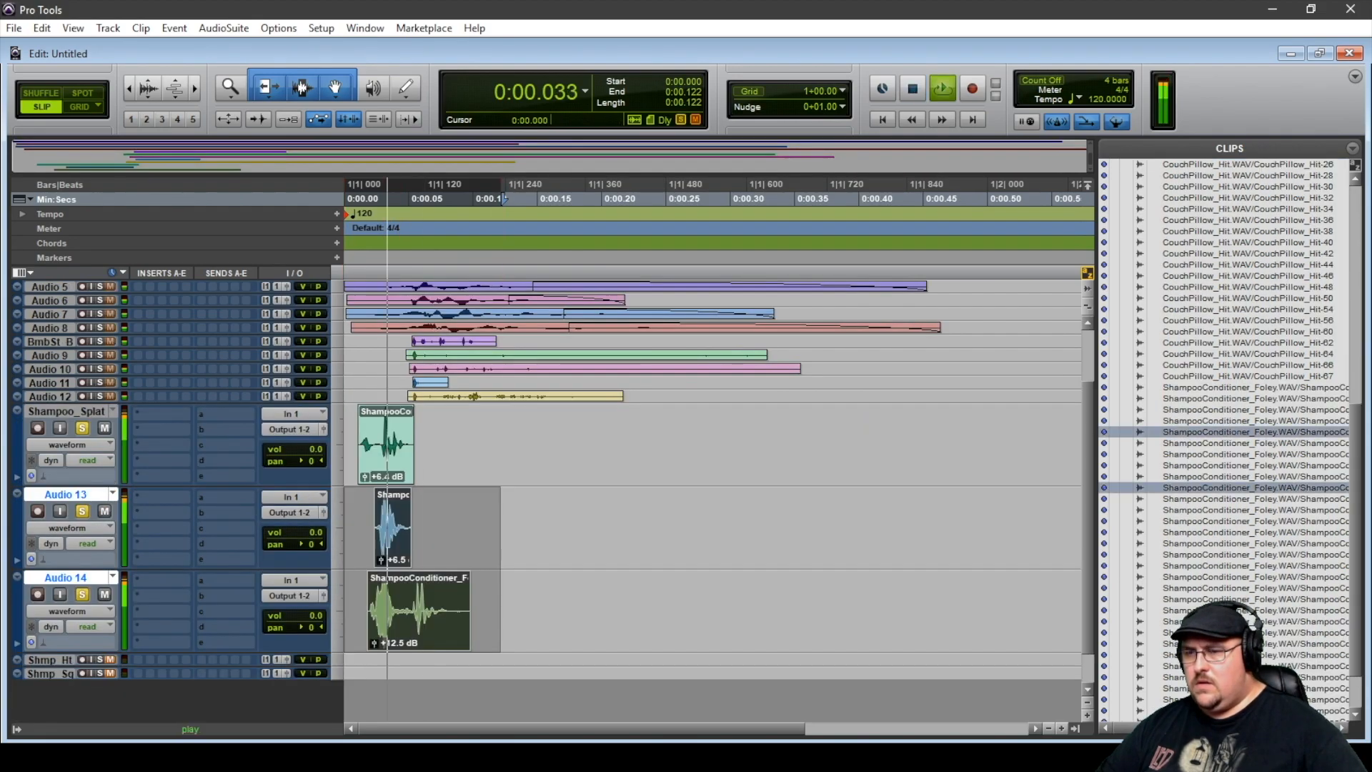
Play the soloed shampoo clips on Shampoo_Splat, Audio 13 and Audio 14, and show the mixer.
key("space")
key("space")
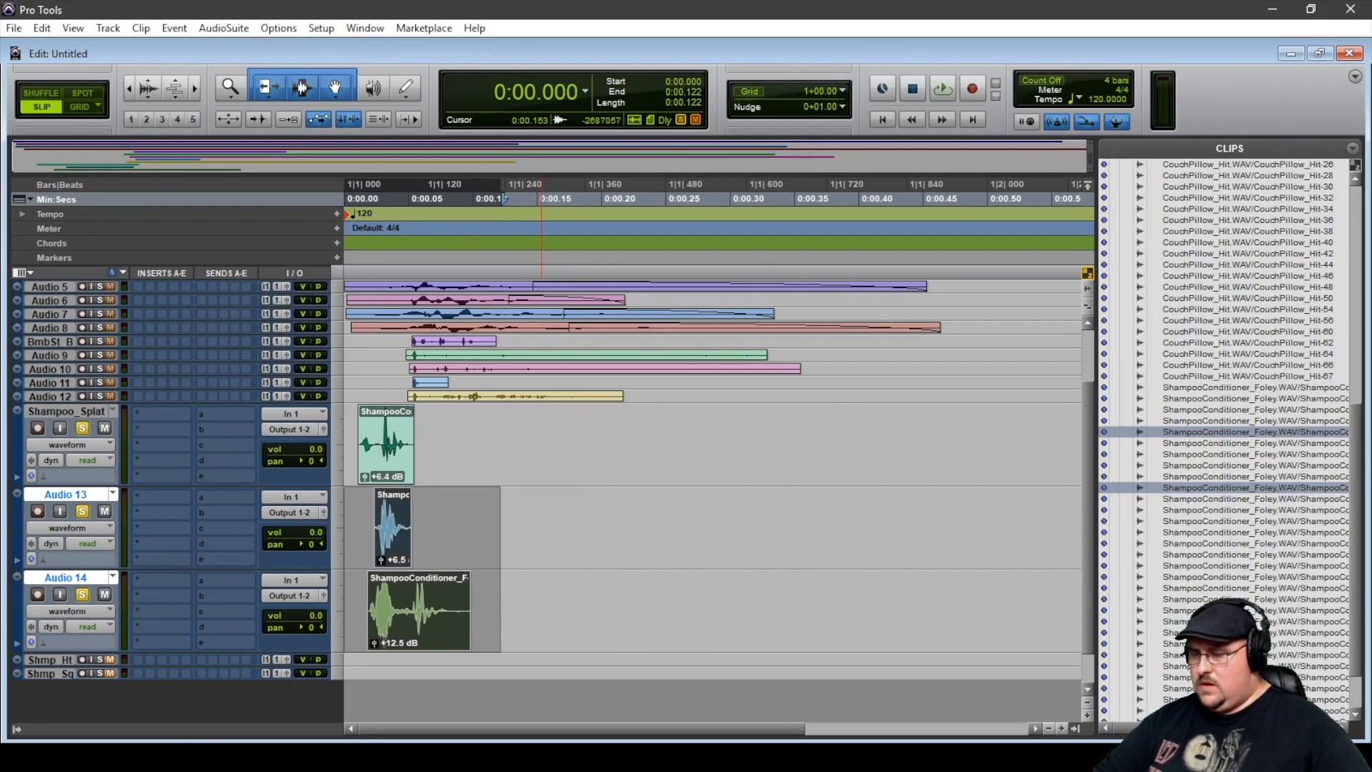
key("ctrl+equal")
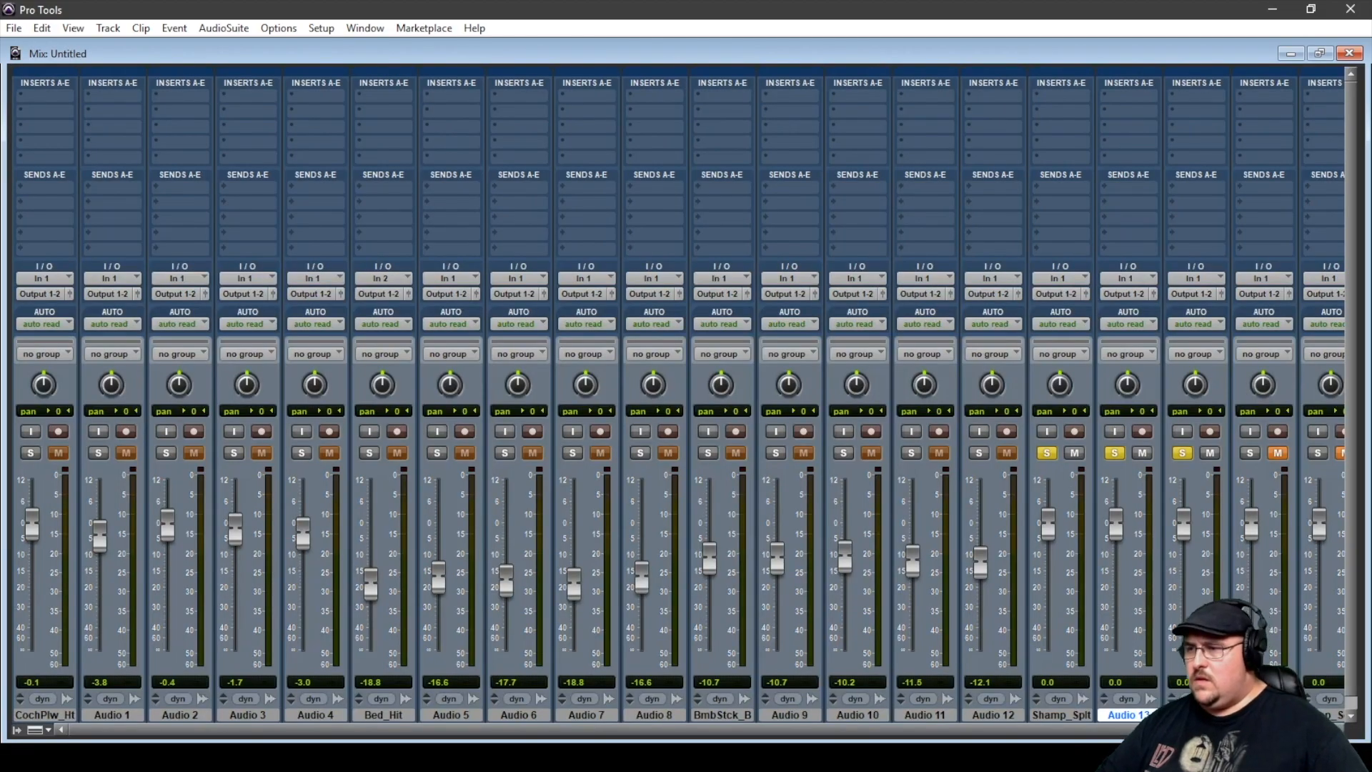
Lower the faders to -5.7 dB on Shampoo_Splat, -8.1 dB on Audio 13 and -20.6 dB on Audio 14.
key("space")
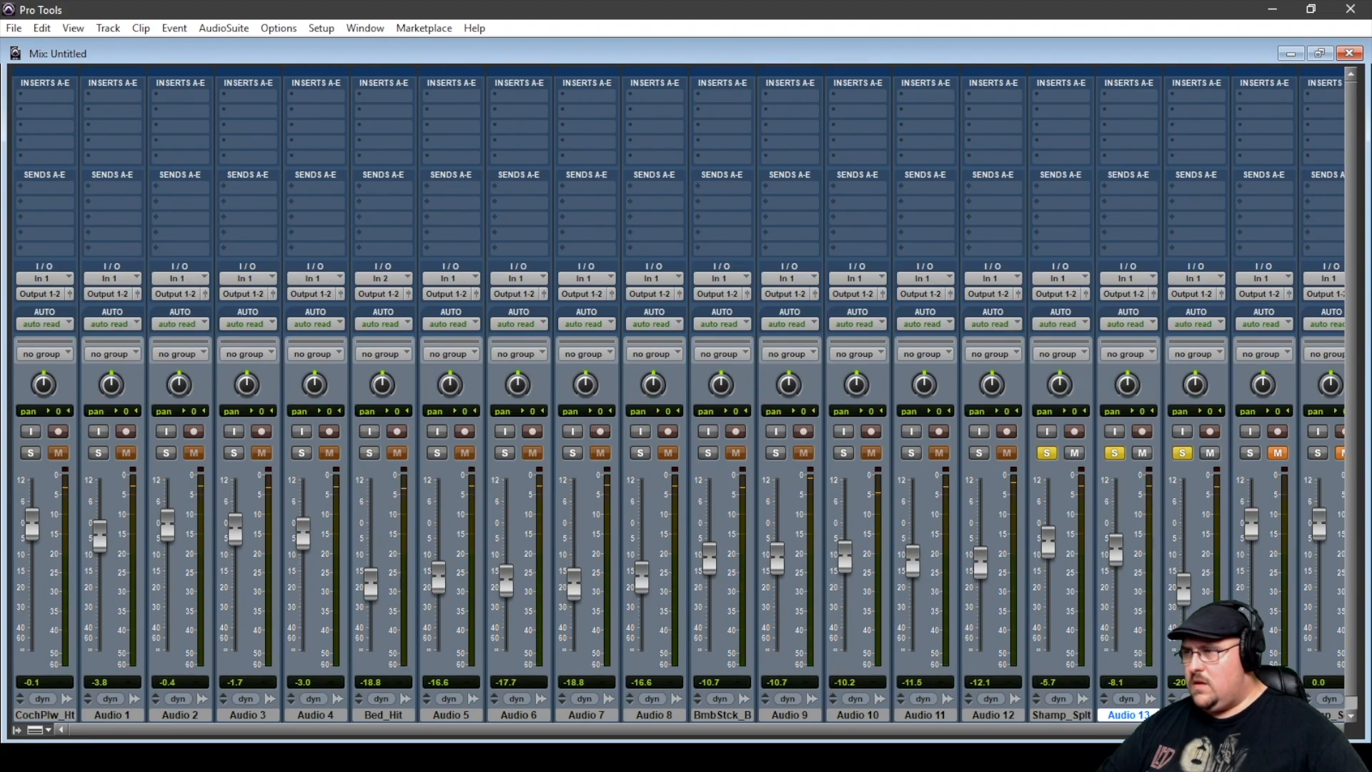
key("ctrl+equal")
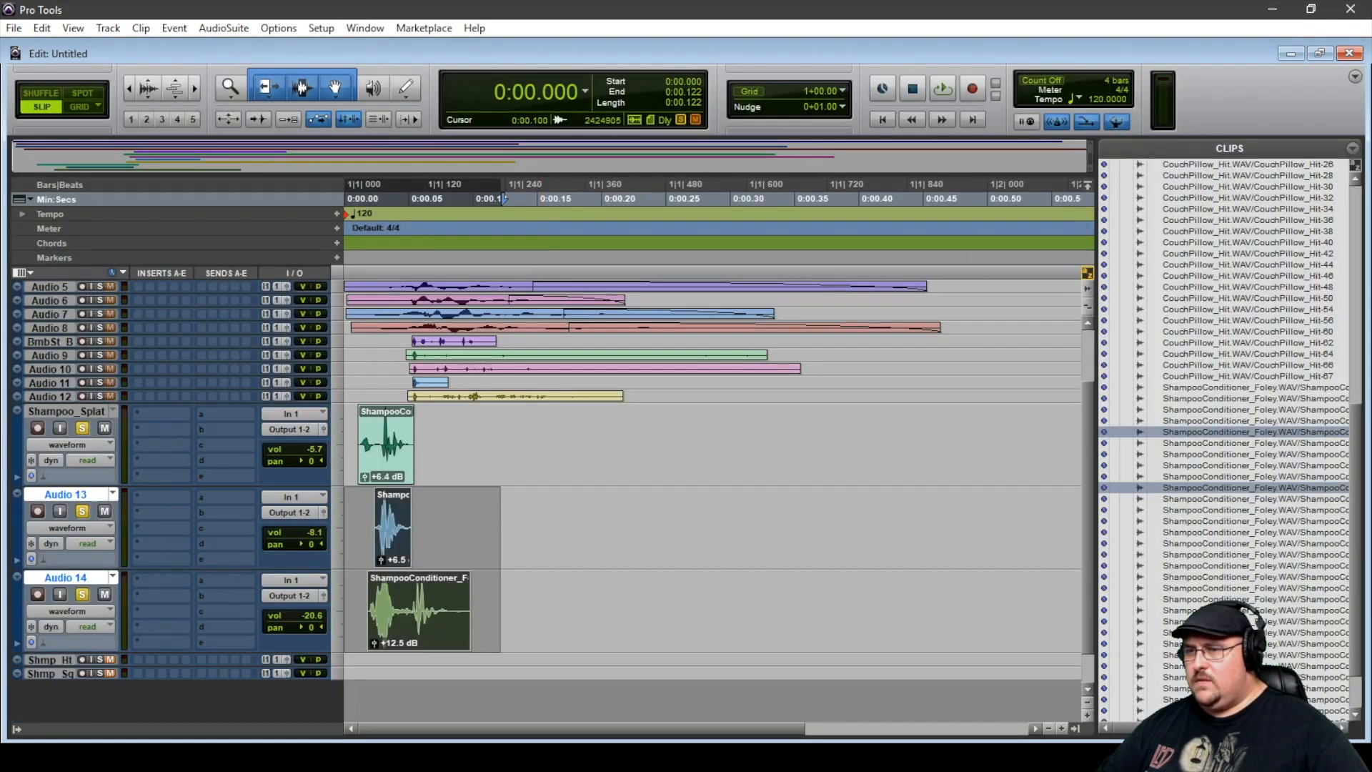
Try ShampooConditioner_Foley-35 on Audio 14, placed after the existing clip, and play it from 0.205 seconds.
left_click(444, 630)
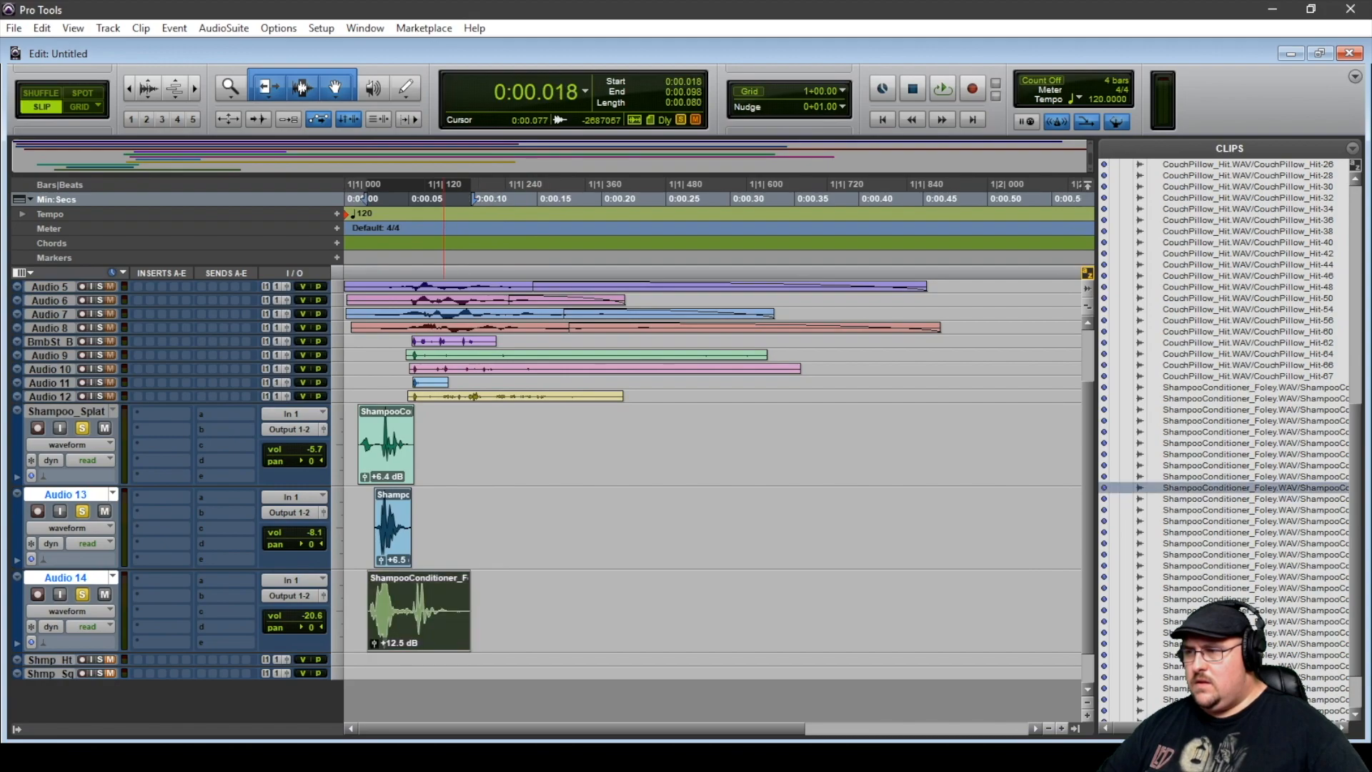
left_click_drag(1244, 477, 631, 611)
left_click(609, 600)
key("space")
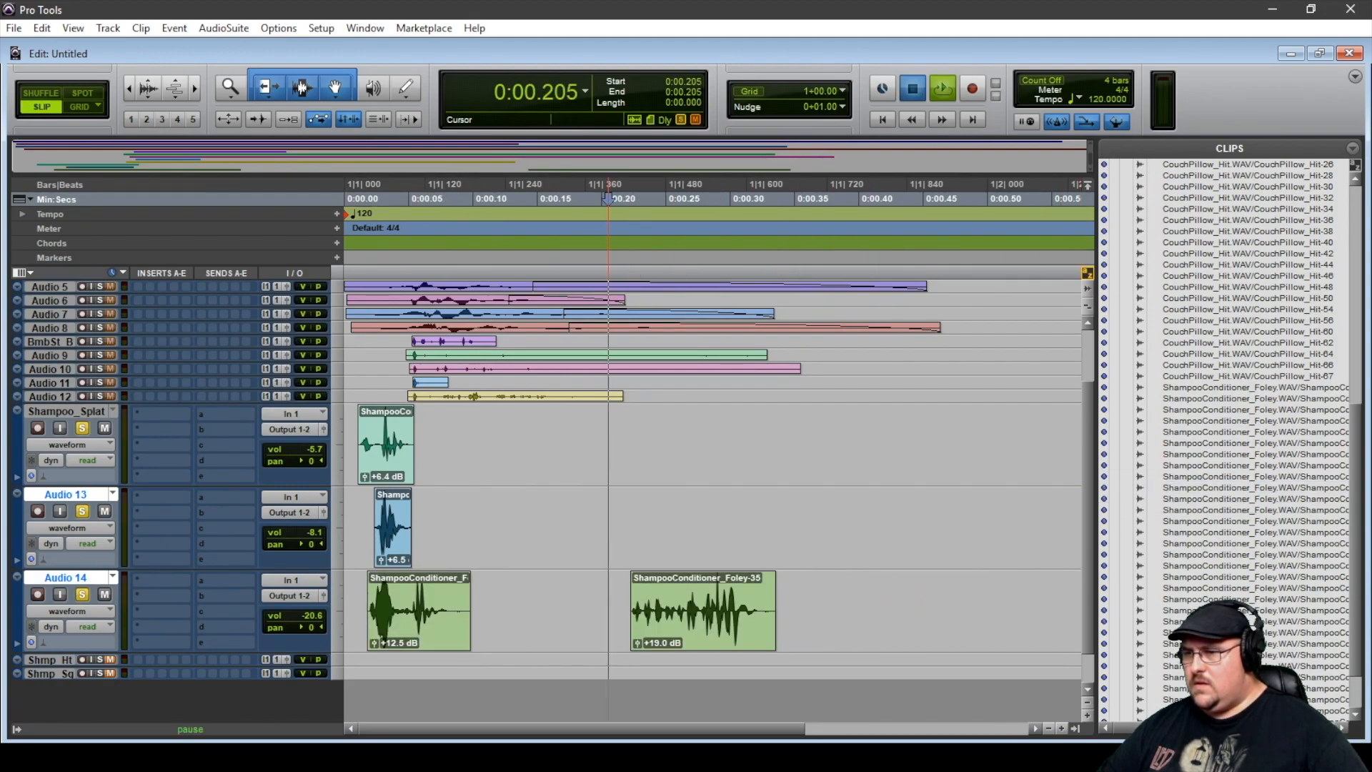
key("space")
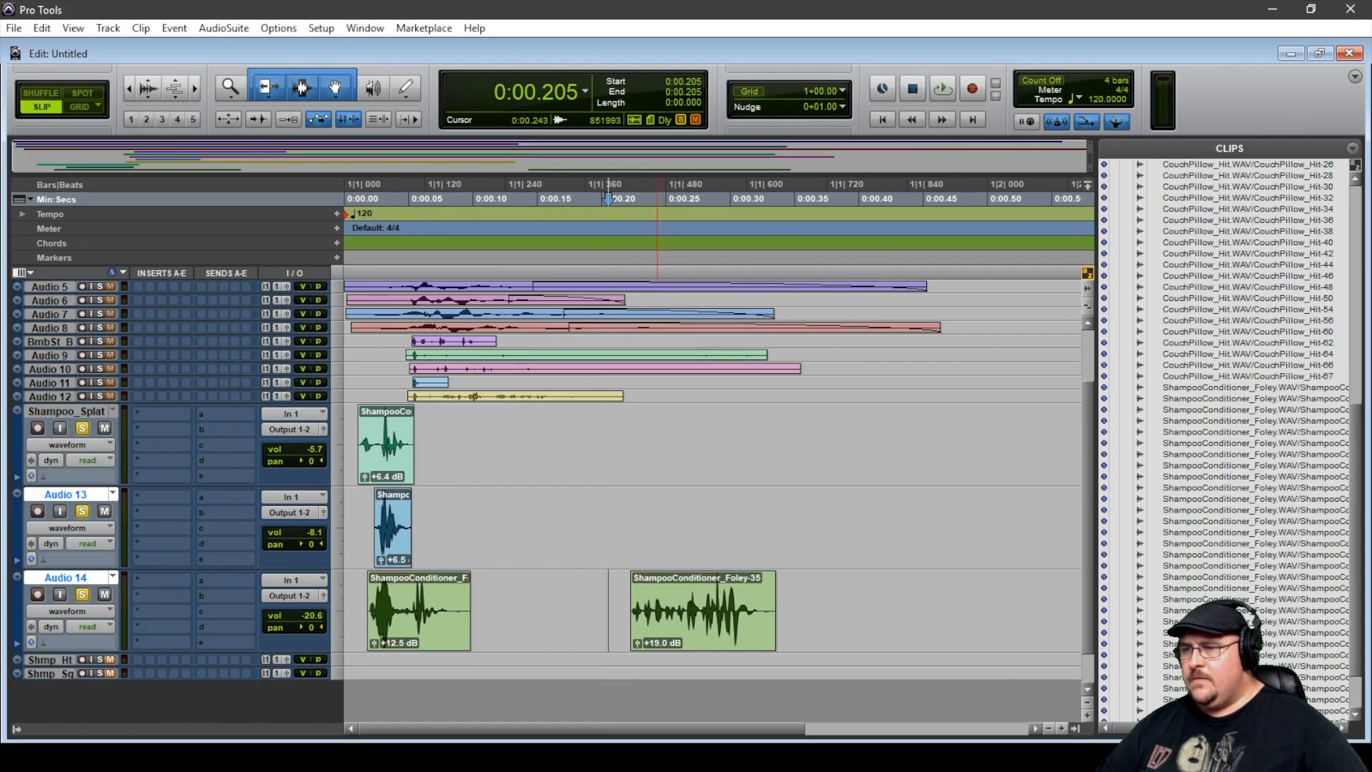
key("space")
key("space")
Replace both clips on Audio 14 with ShampooConditioner_Foley-26 at 0.011 seconds and play the shampoo layers.
left_click_drag(817, 604, 344, 604)
key("Delete")
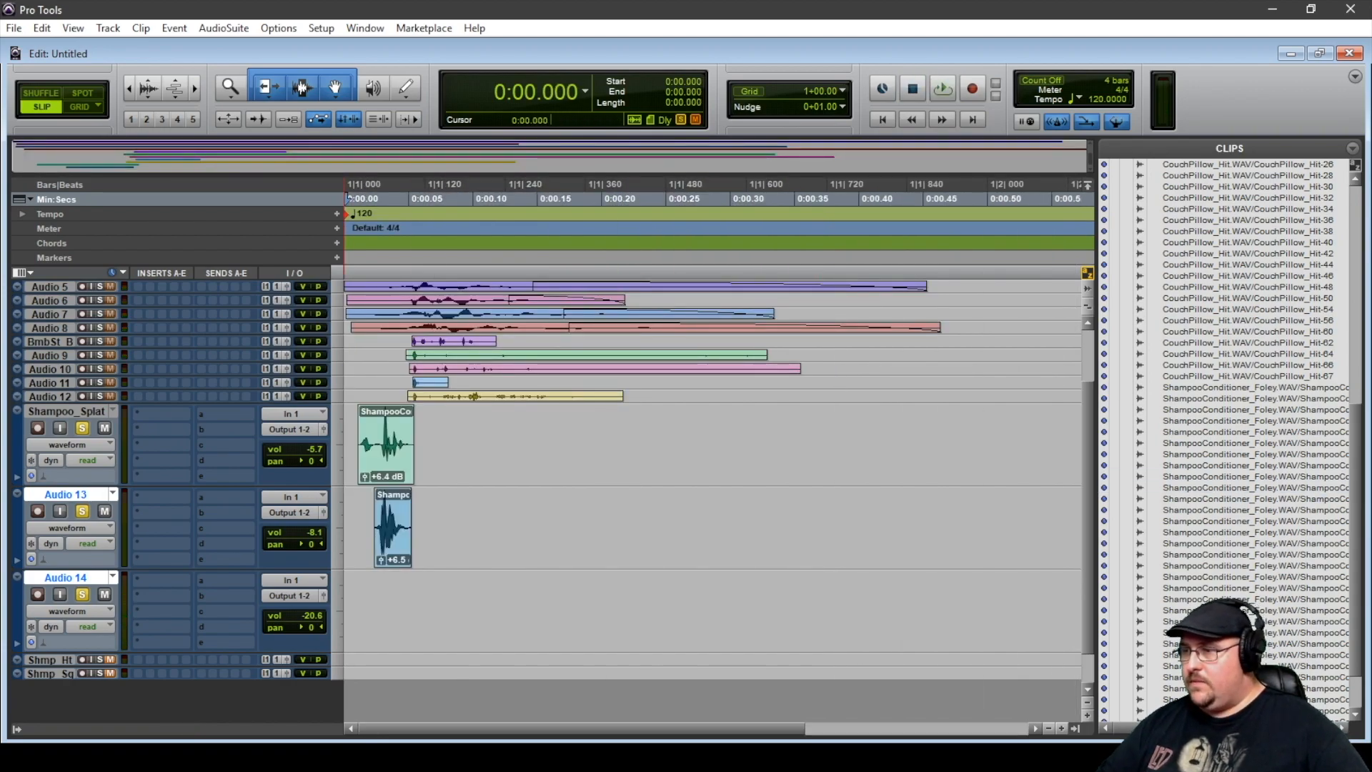
left_click_drag(1244, 443, 359, 611)
key("space")
key("space")
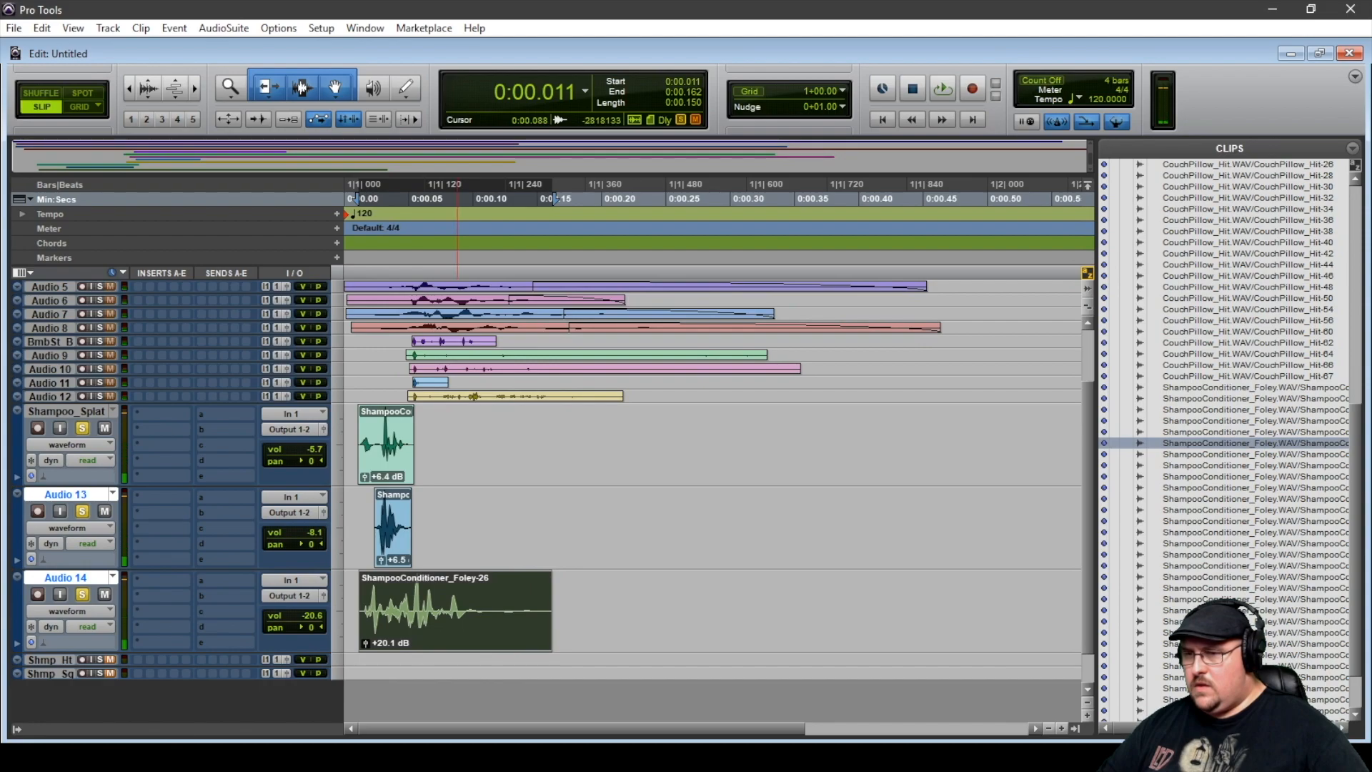
Move the ShampooConditioner_Foley-26 clip to start at 0.017 seconds and play the shampoo layers.
left_click_drag(404, 628, 413, 625)
key("space")
key("space")
key("space")
key("space")
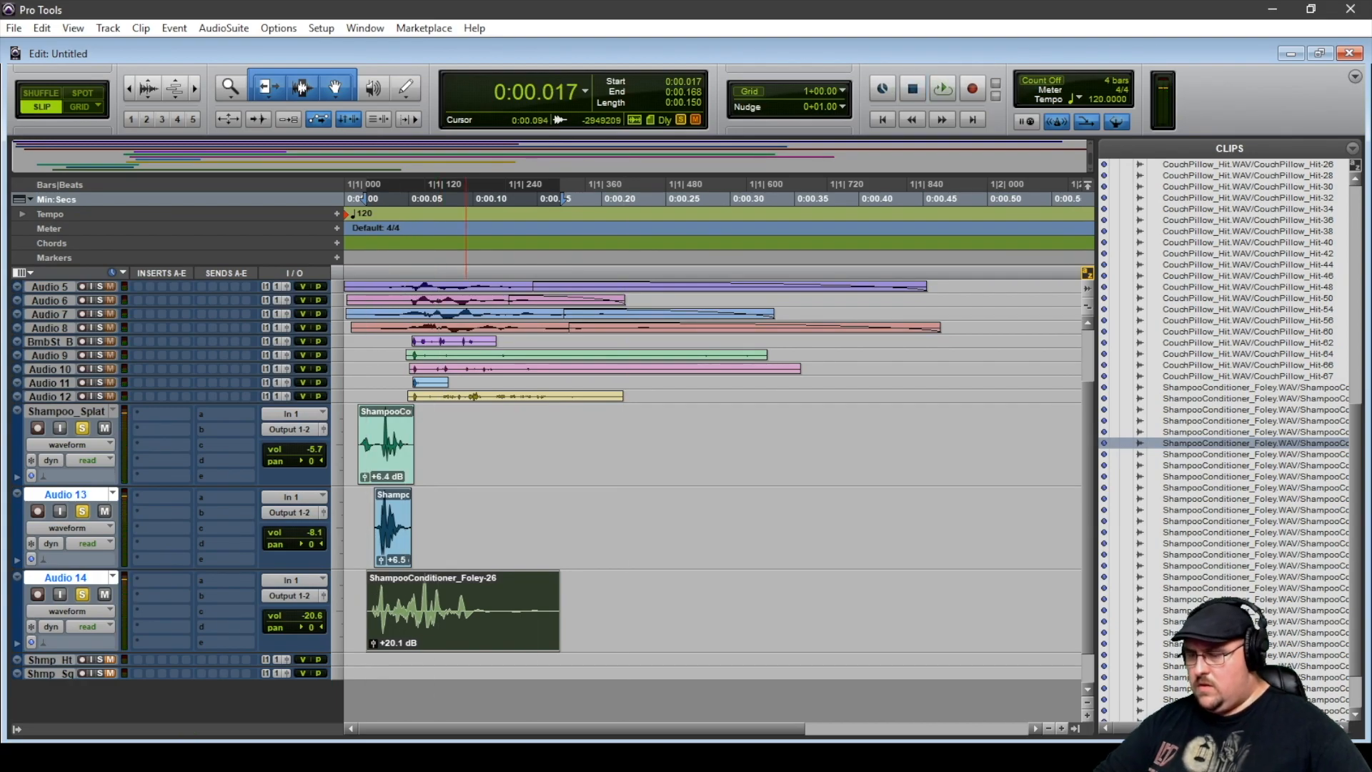
Set the faders to -13.7 dB on Shampoo_Splat, -13.4 dB on Audio 13 and -19.3 dB on Audio 14.
key("ctrl+equal")
key("space")
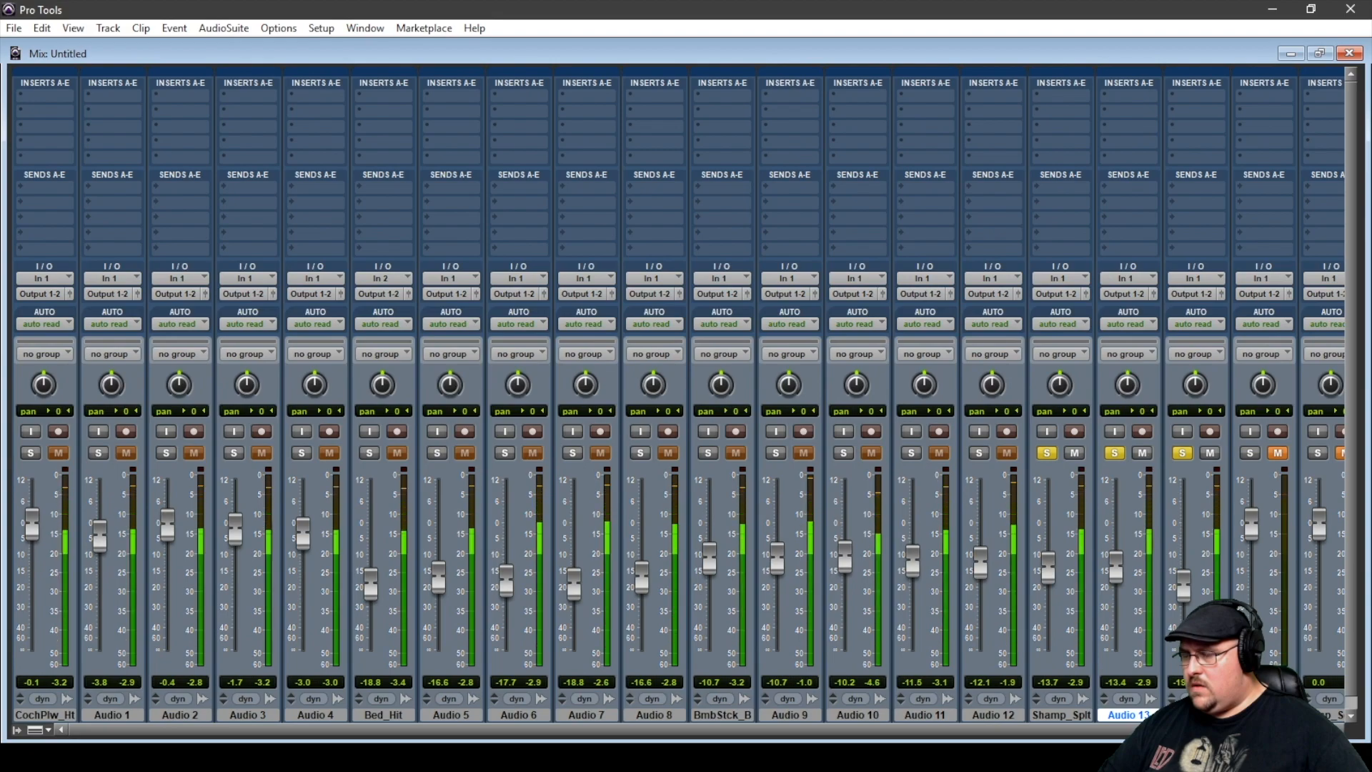
Move the three shampoo clips together 0.022 seconds later in the edit view and unsolo their tracks.
key("ctrl+equal")
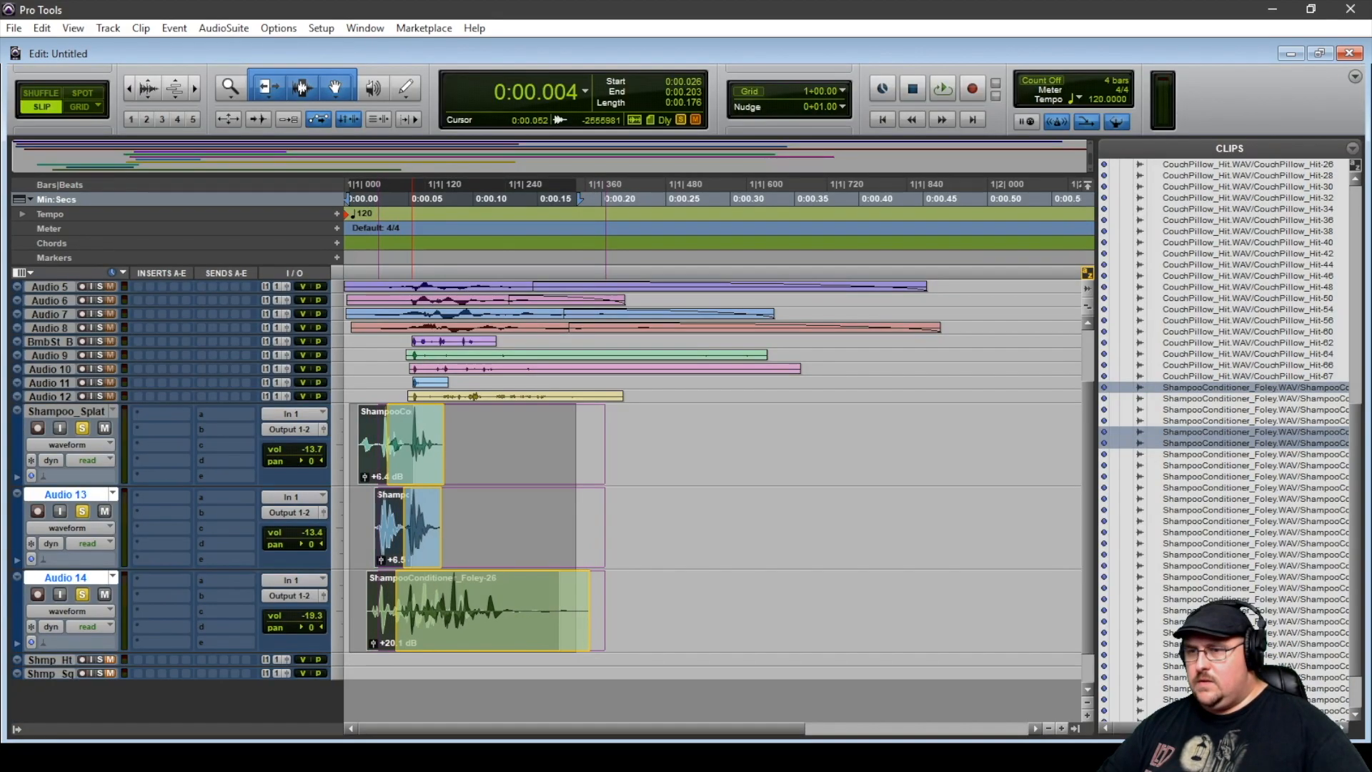
key("space")
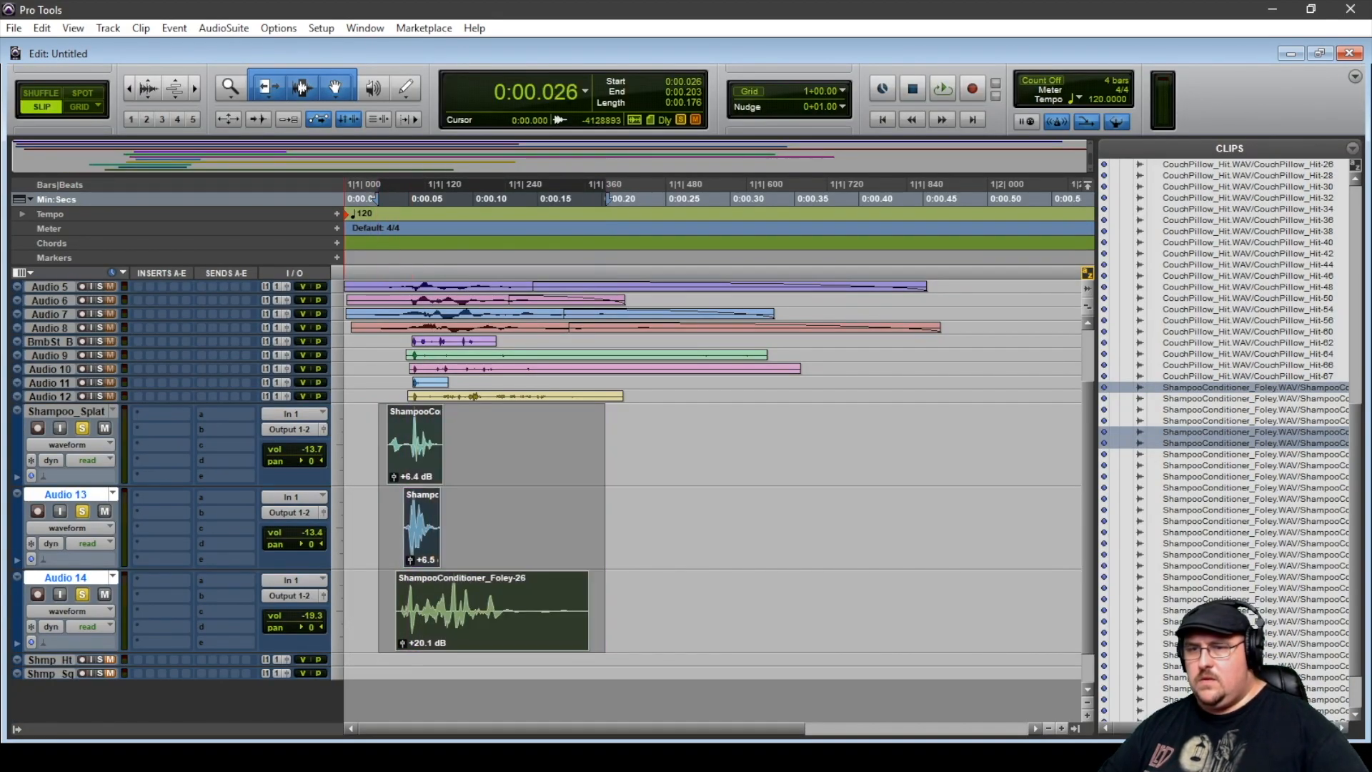
left_click(66, 412, "ctrl")
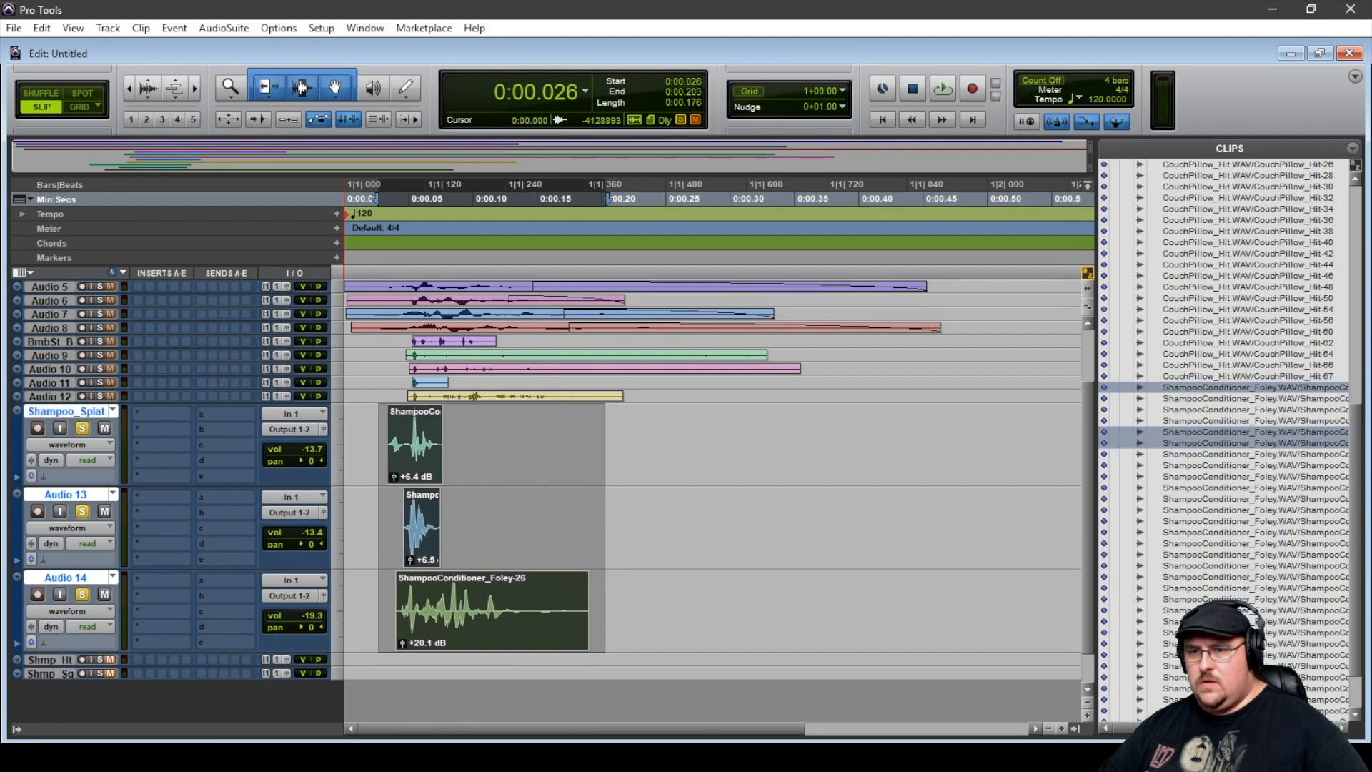
key("shift+s")
Play all layers together, including the range from the timeline start to 0.520 seconds.
left_click(355, 433)
key("space")
key("space")
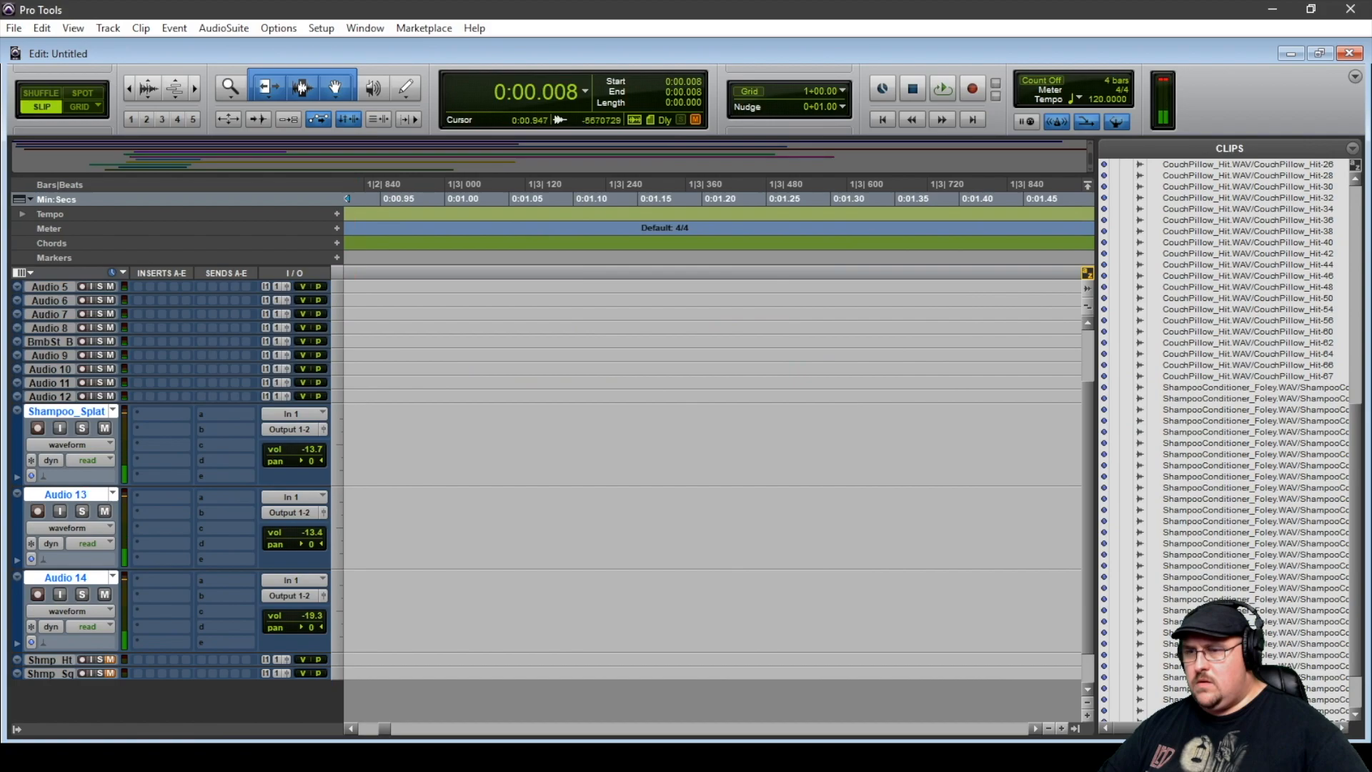
left_click_drag(385, 729, 359, 729)
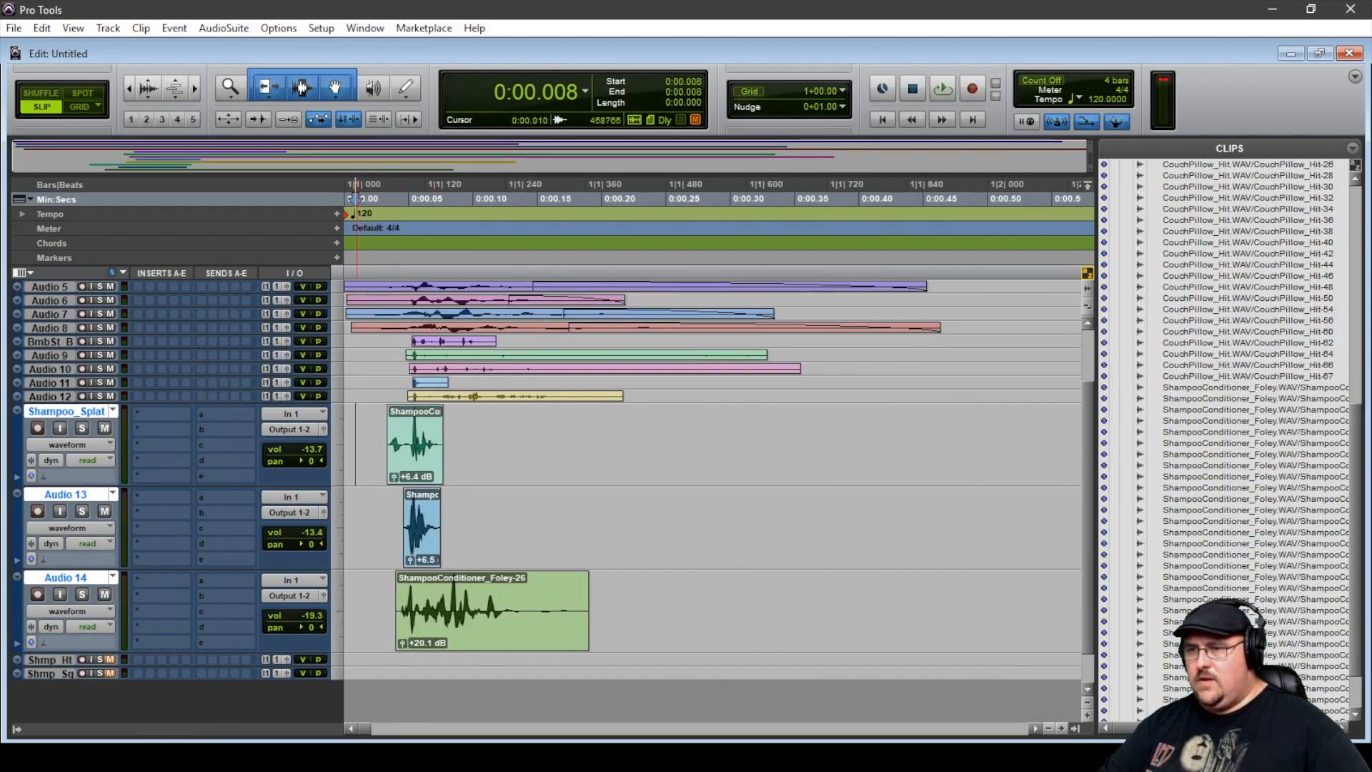
left_click(1015, 198, "shift")
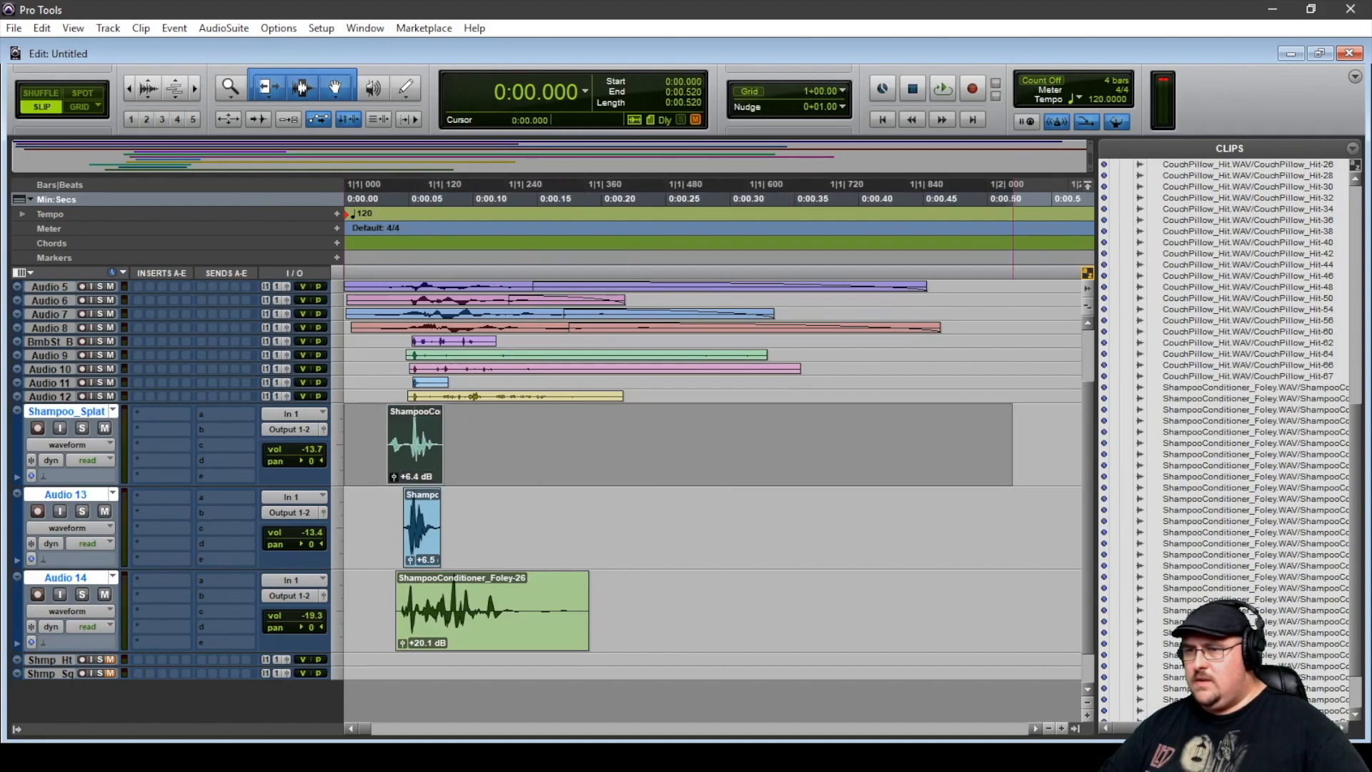
key("space")
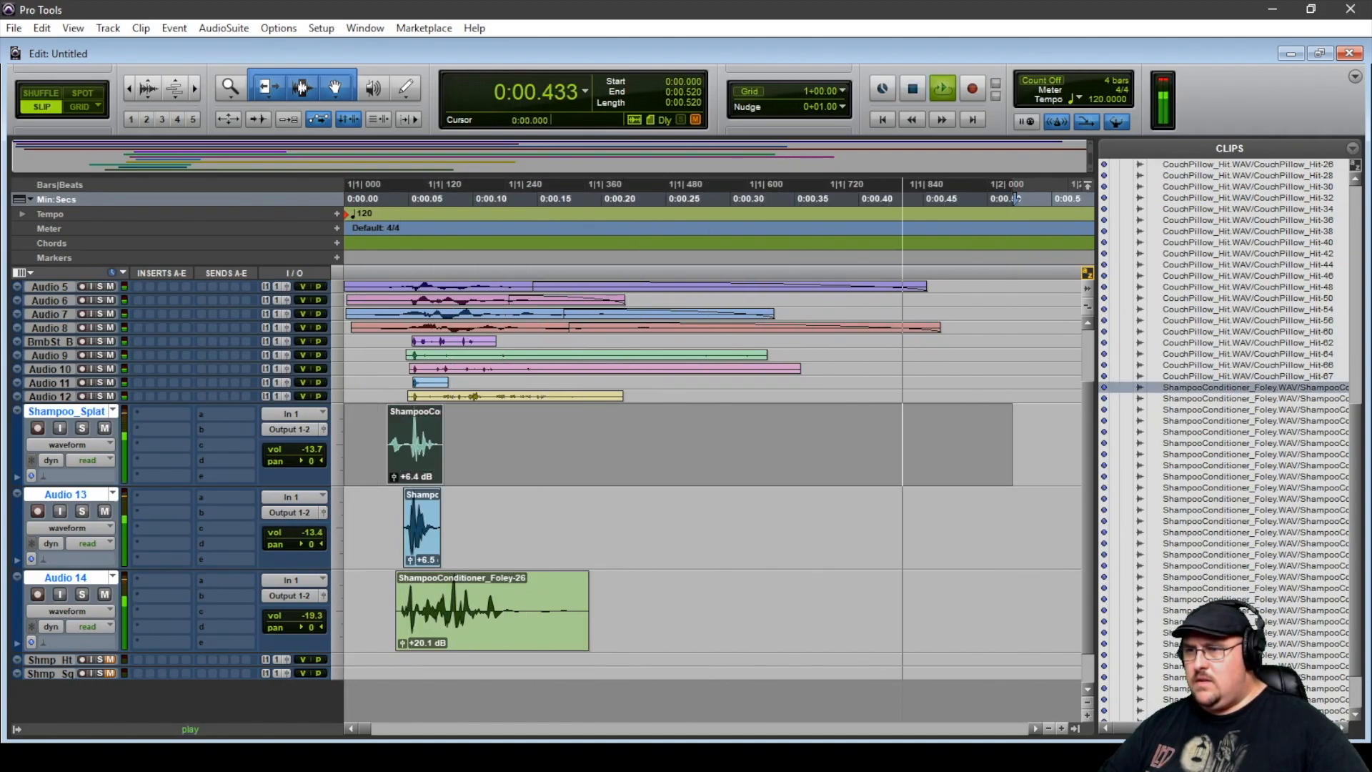
key("space")
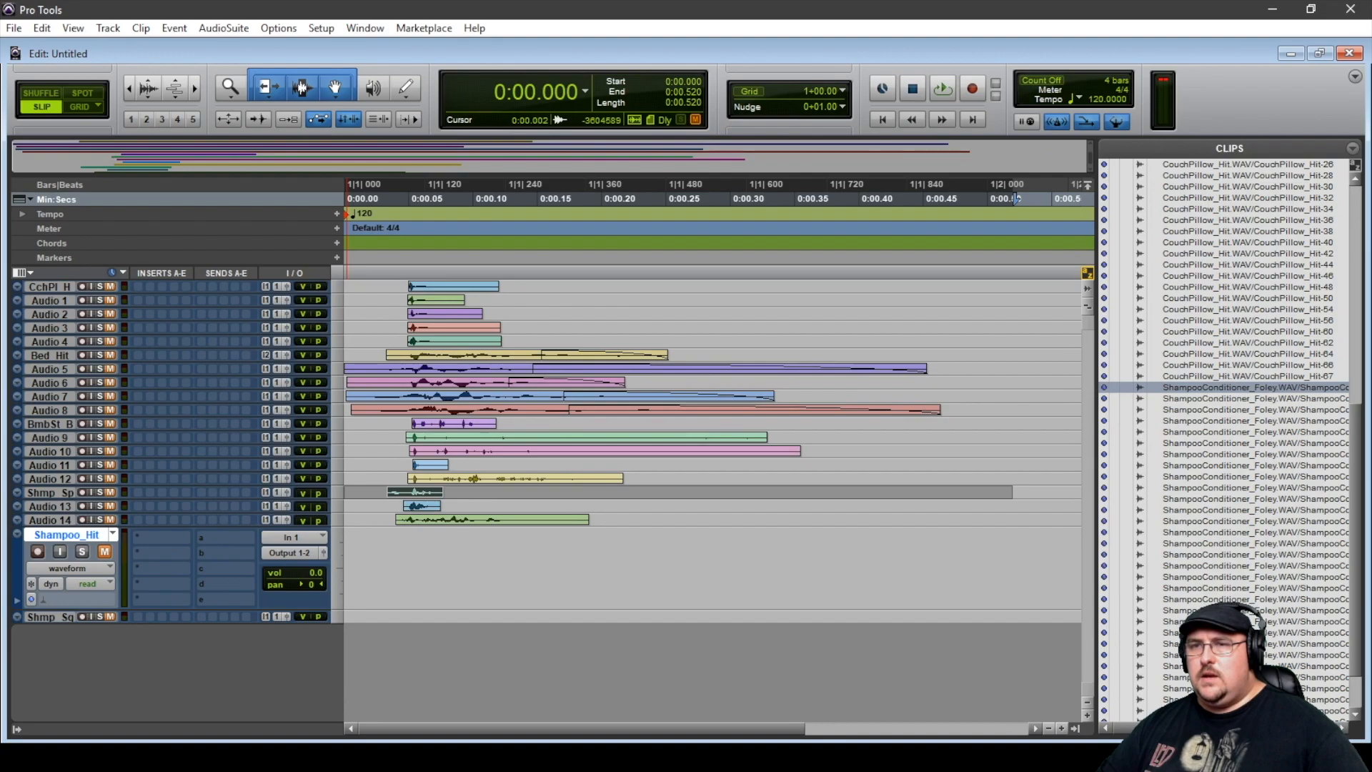
Create two new mono audio tracks below the Shampoo_Hit track.
left_click(108, 28)
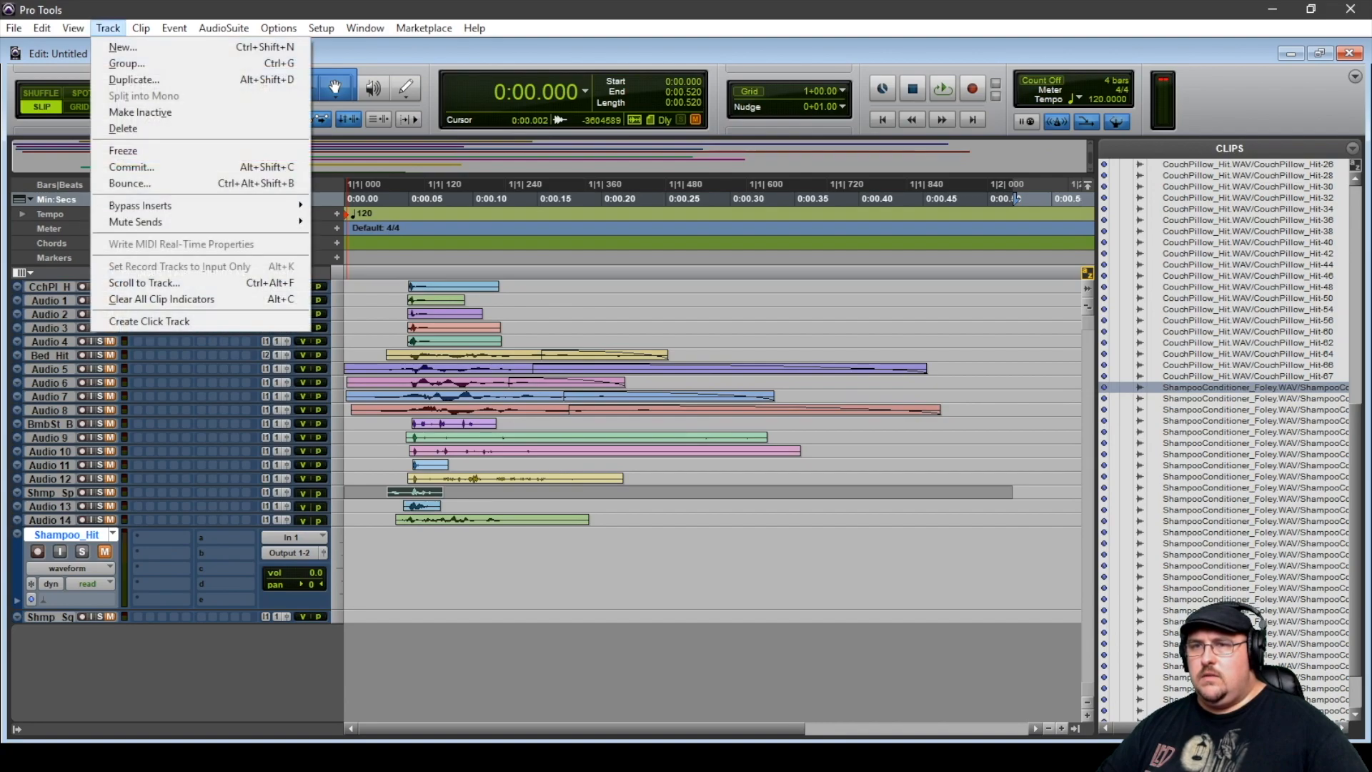
left_click(123, 48)
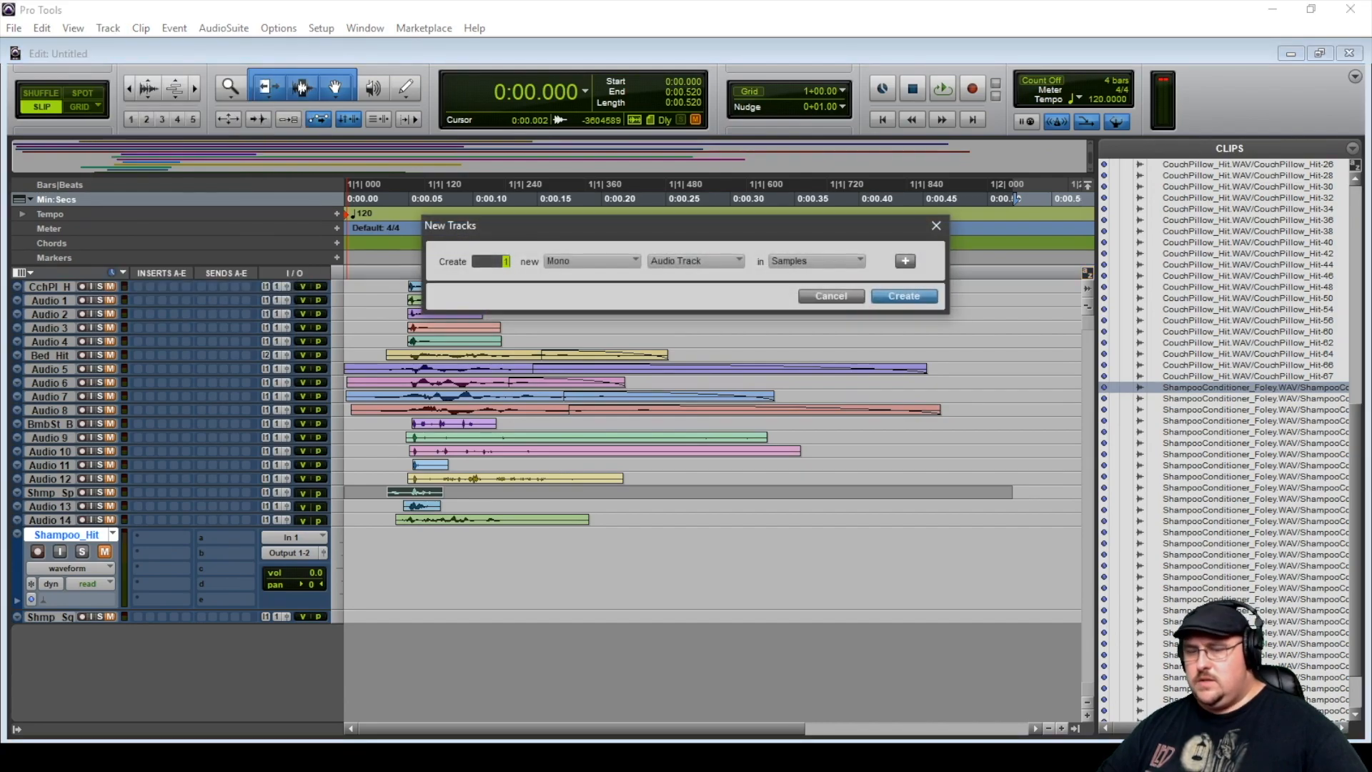
key("Return")
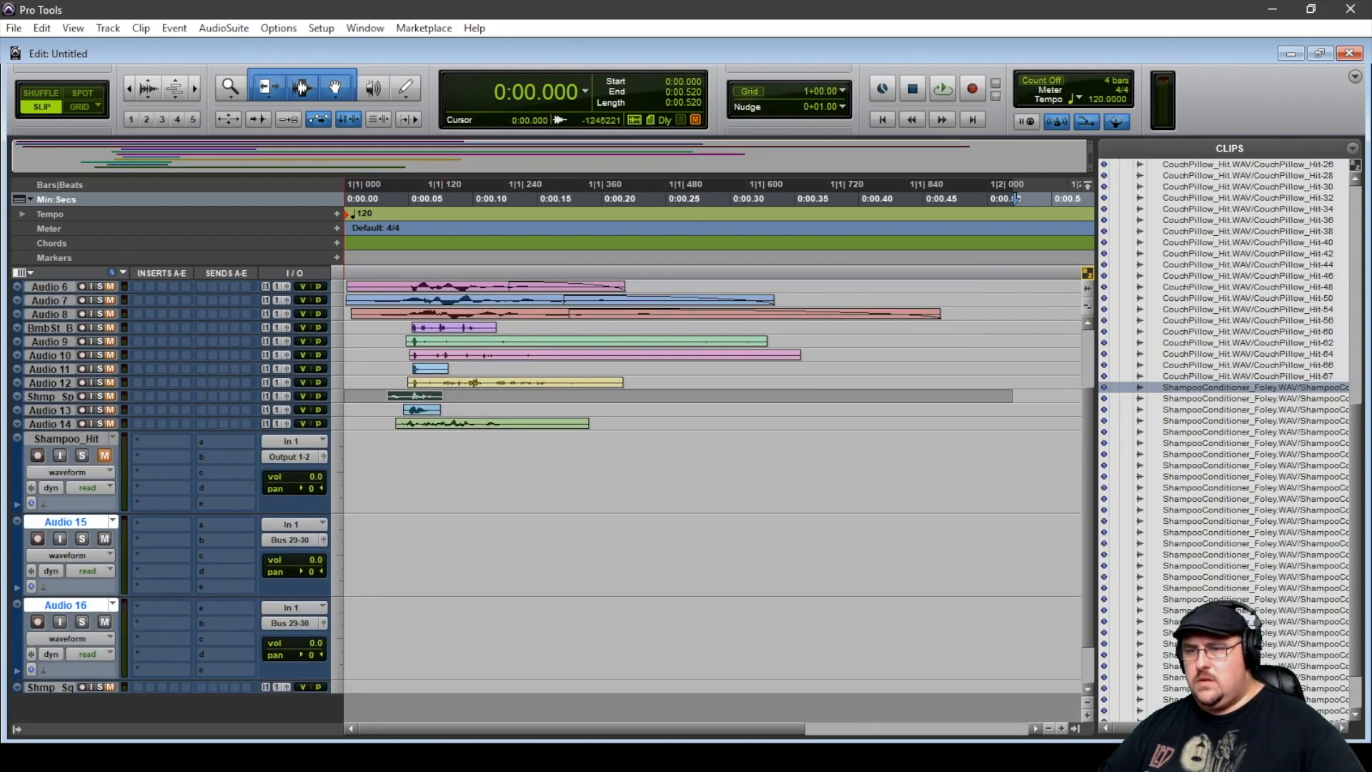
Route Audio 15 and Audio 16 to Output 1-2 (Stereo) and solo them together with Shampoo_Hit.
left_click(289, 539)
mouse_move(340, 566)
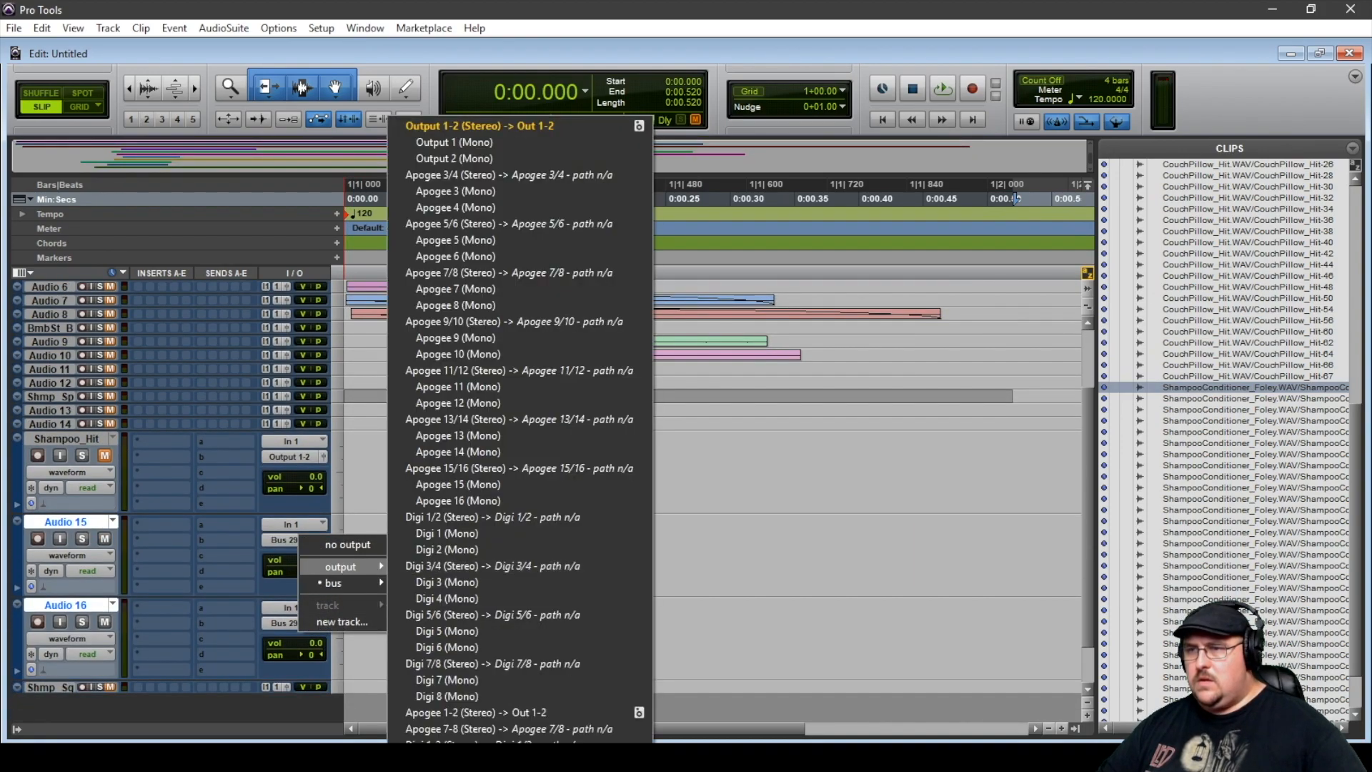
left_click(475, 126)
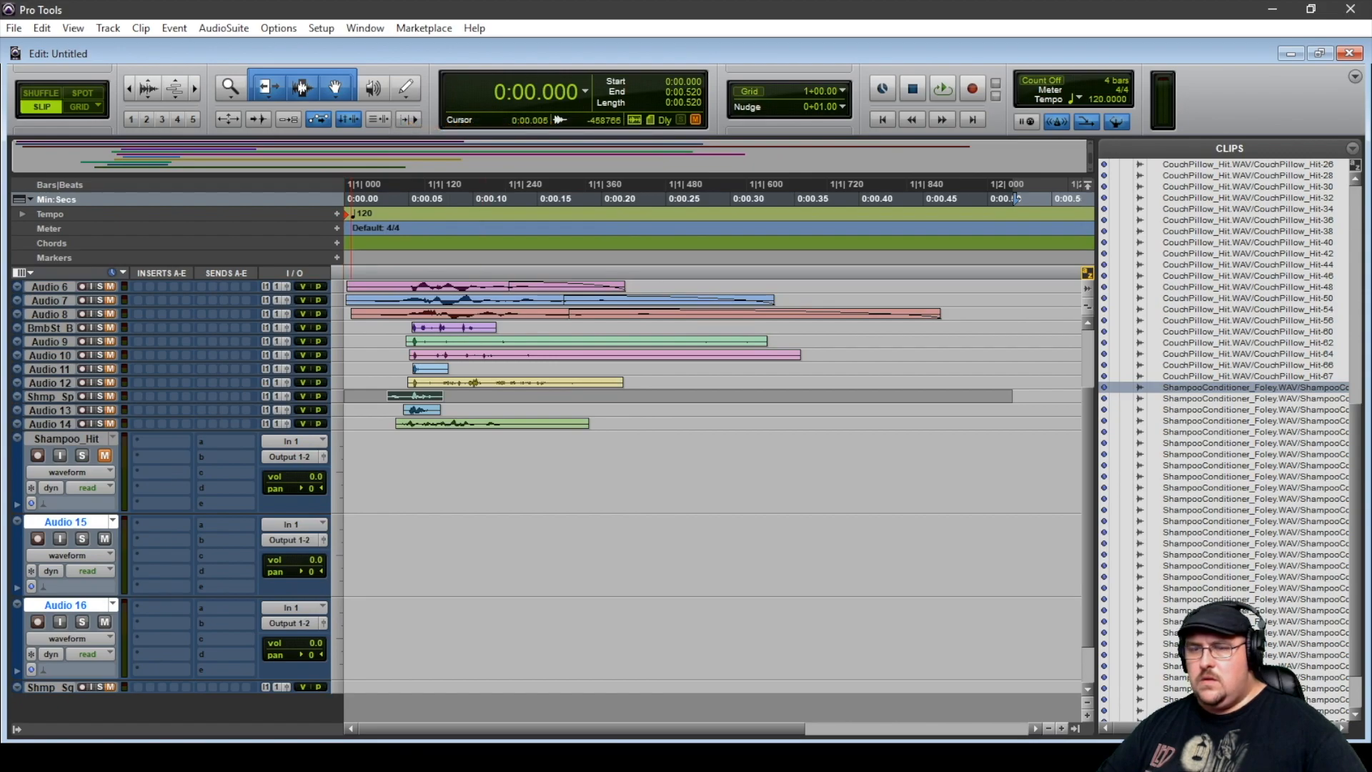
left_click(82, 456)
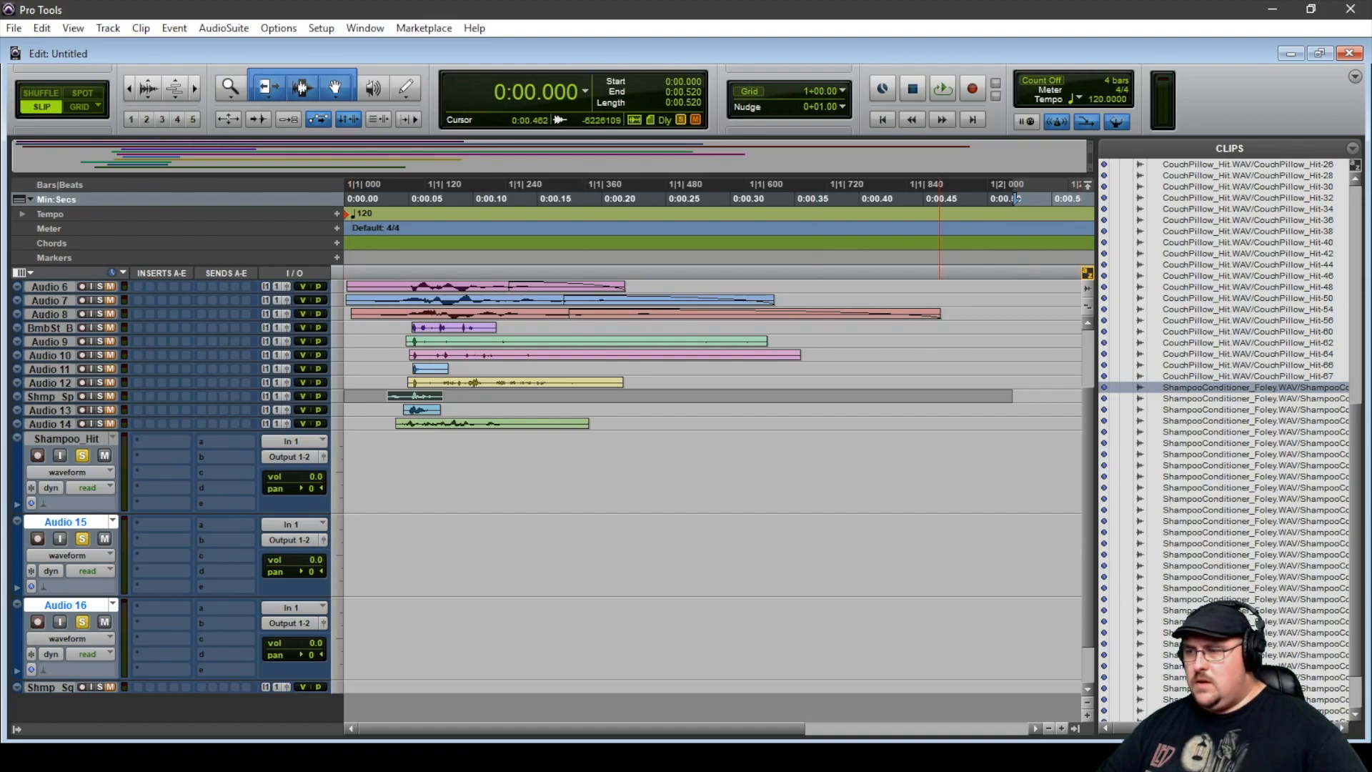
Place a +15.0 dB ShampooConditioner_Foley clip on Shampoo_Hit at 0.036 seconds and play it.
scroll(1144, 532, "down", 2)
left_click_drag(1144, 528, 399, 472)
key("space")
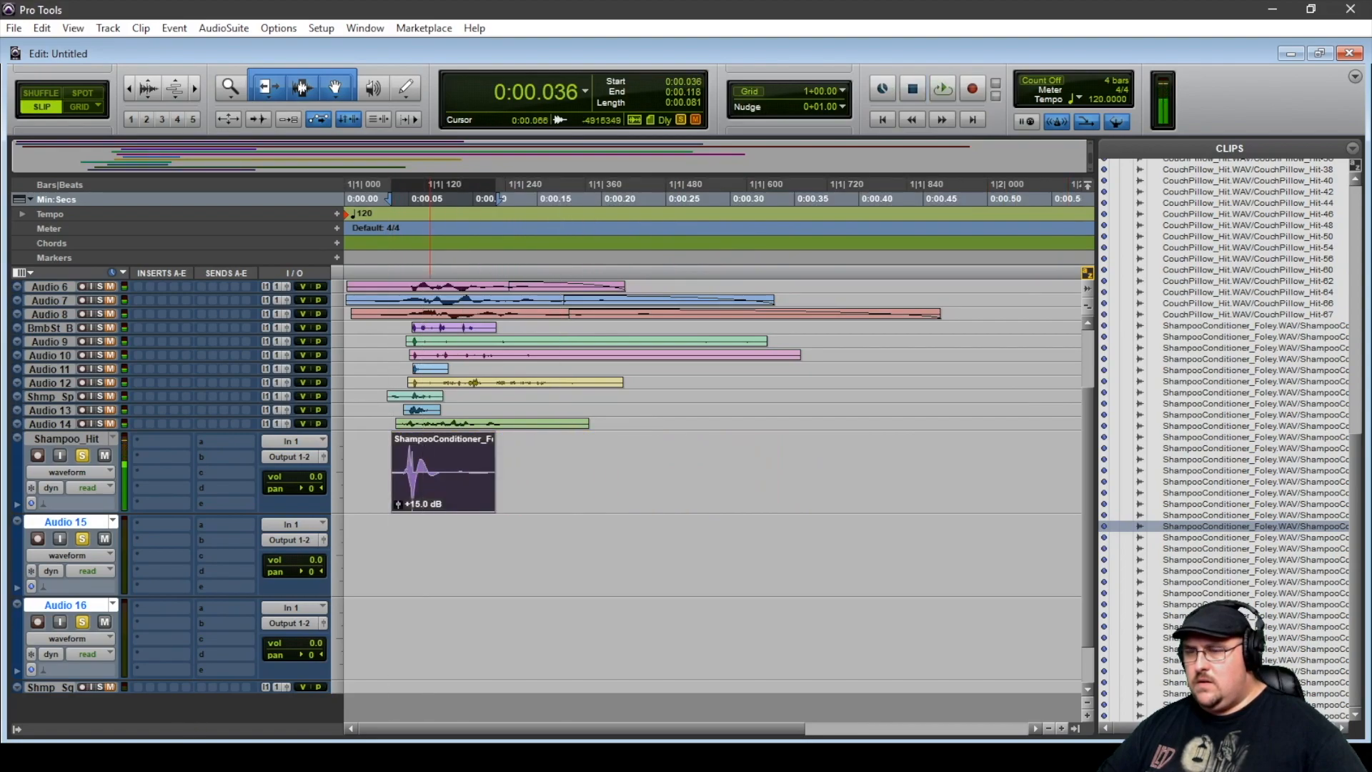
Place ShampooConditioner_Foley-64 on Audio 15 at 0.042 seconds and play it with the Shampoo_Hit clip.
left_click_drag(1215, 516, 413, 554)
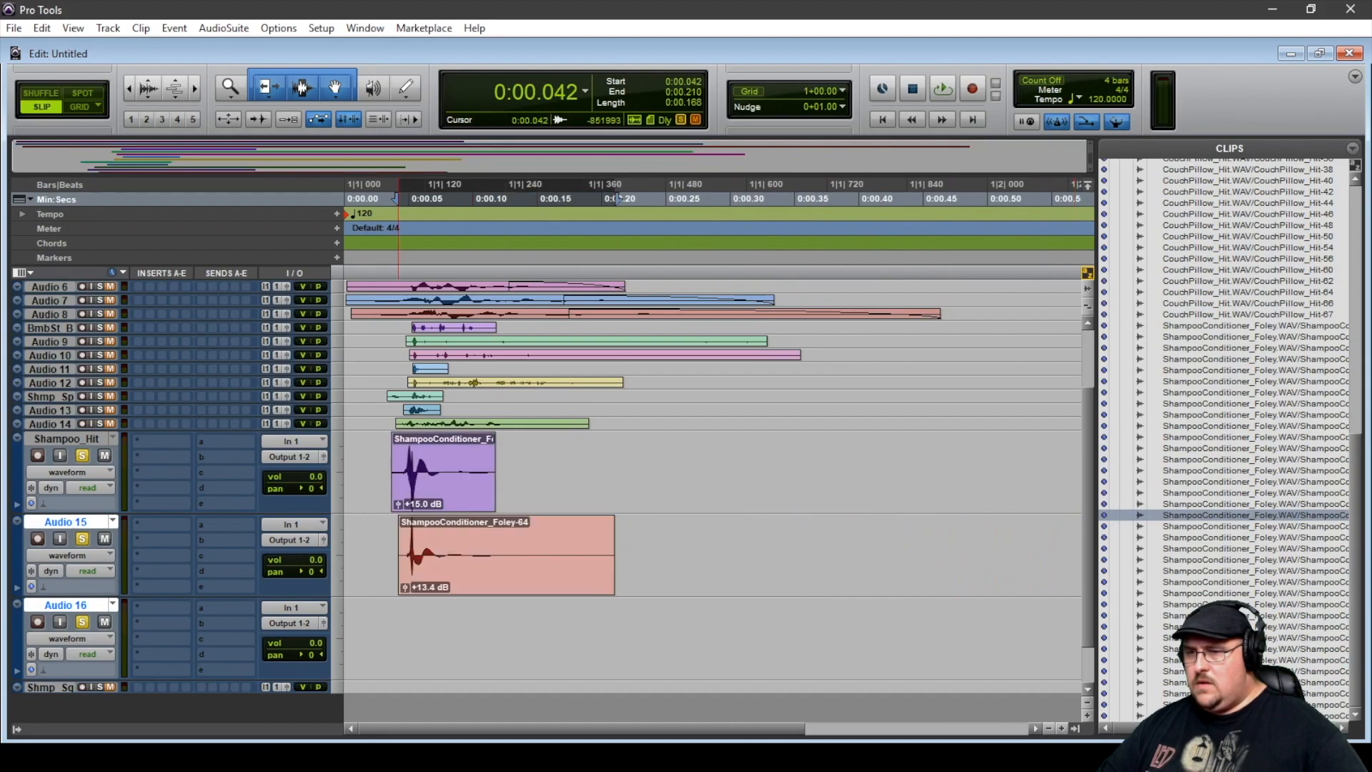
left_click(371, 546)
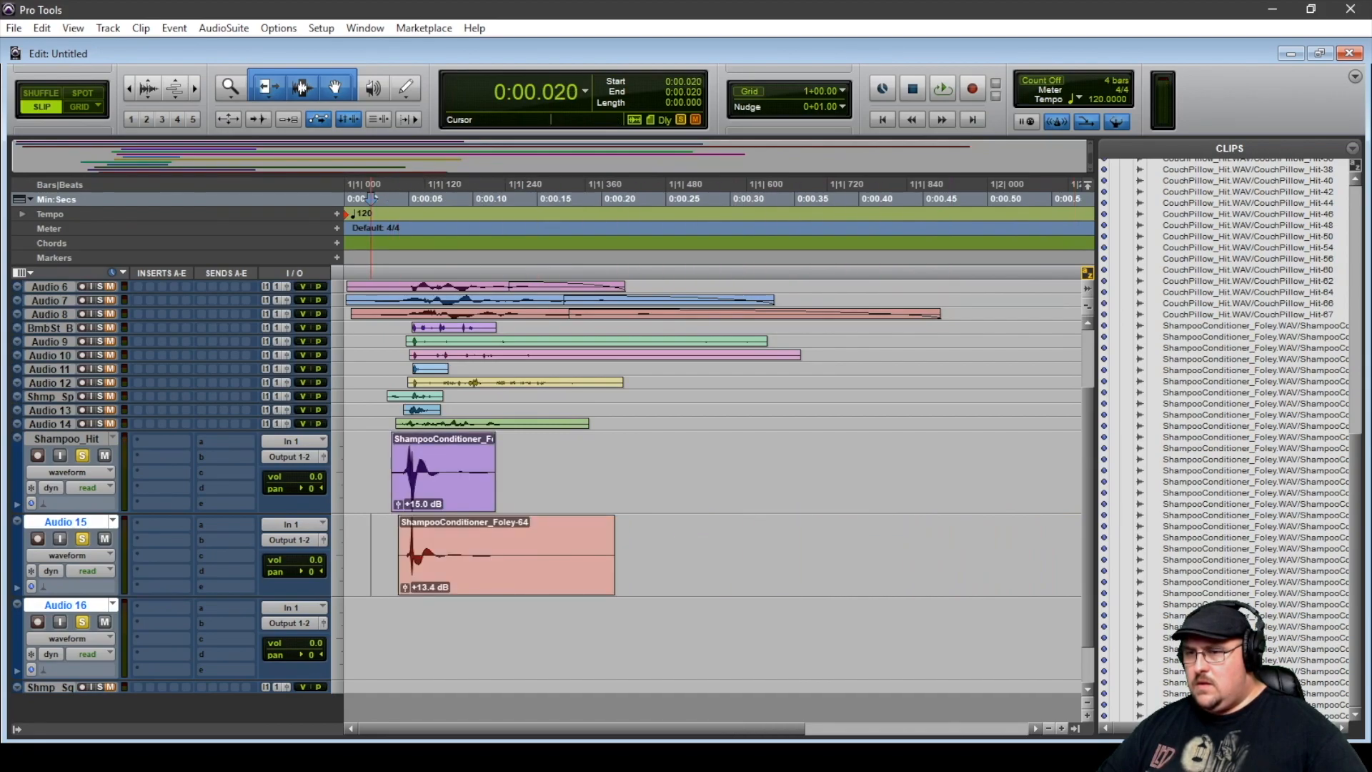
left_click_drag(372, 546, 755, 546)
key("space")
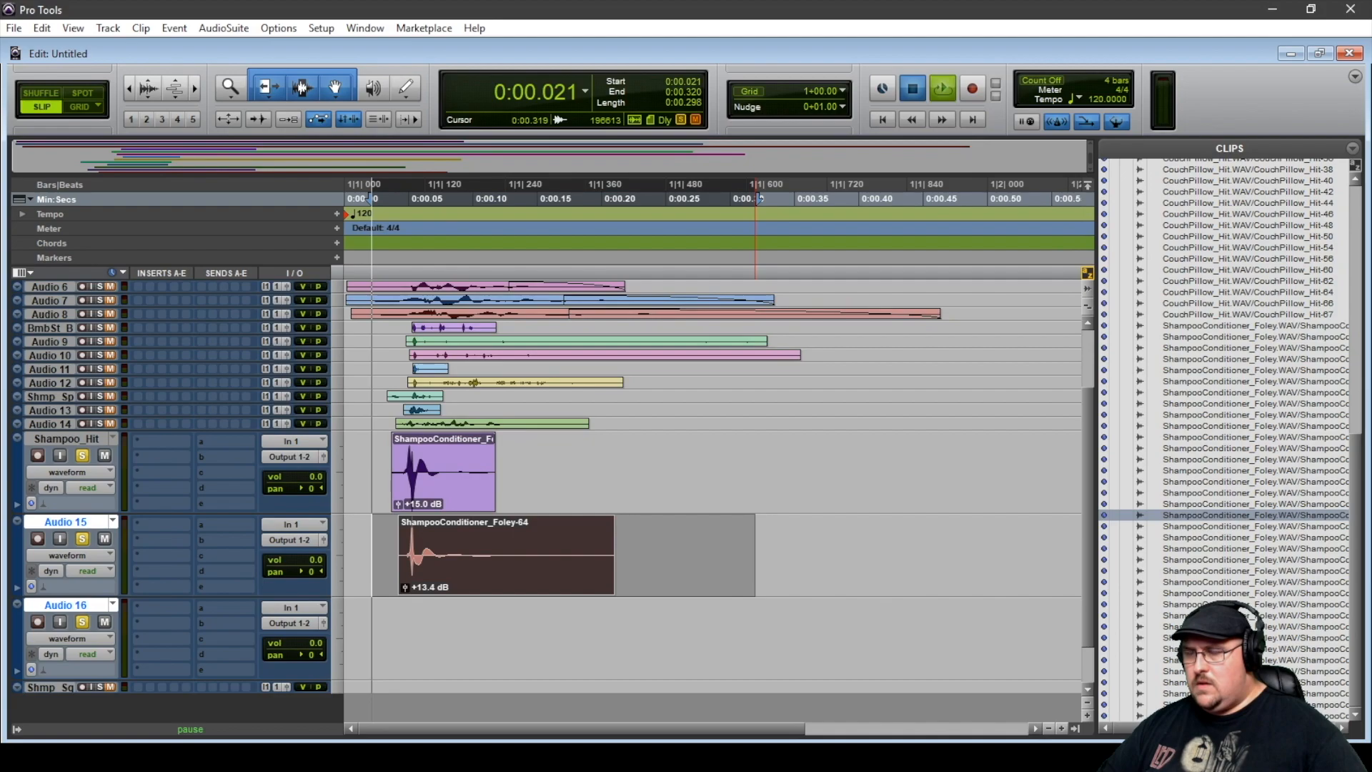
key("space")
key("space")
key("space")
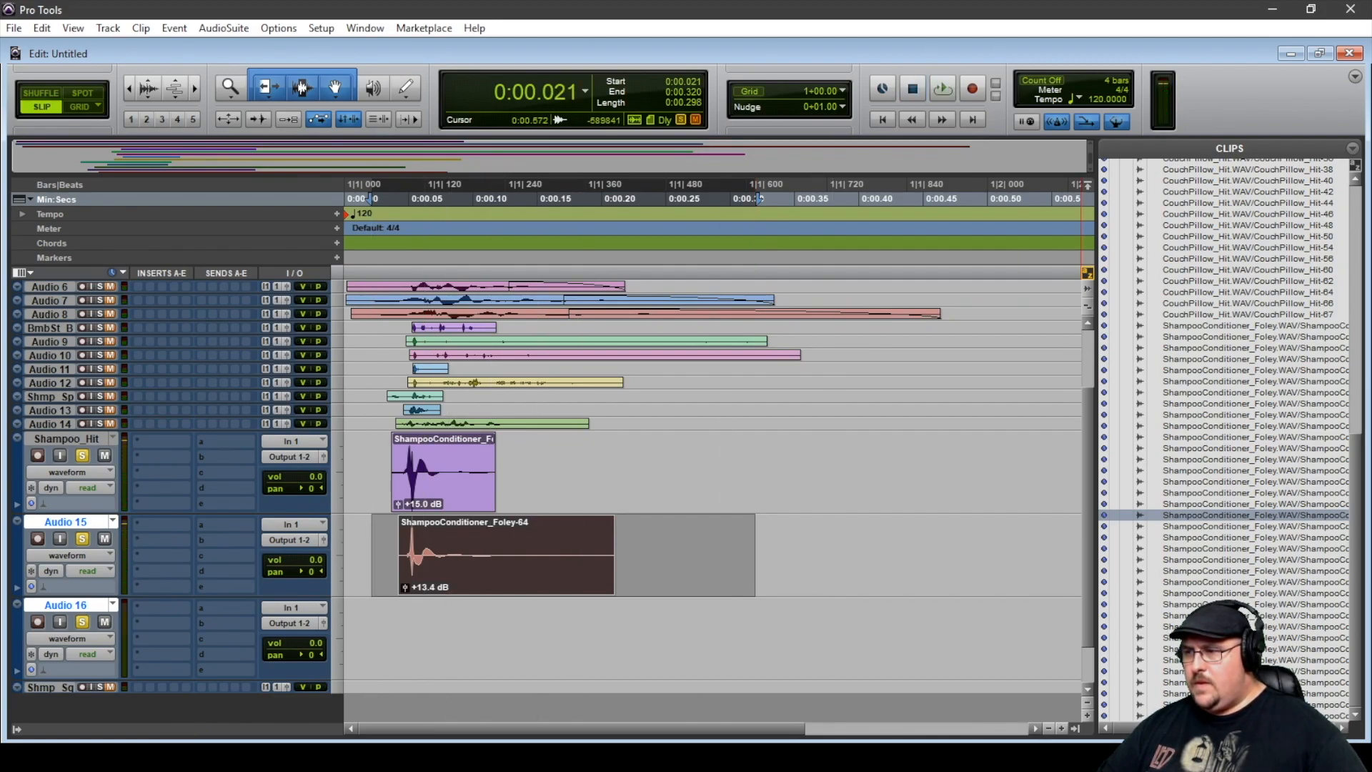
Try ShampooConditioner_Foley-62 on Audio 16 at 0.028 seconds and play it with the other shampoo-hit layers.
left_click_drag(1215, 504, 543, 640)
left_click_drag(760, 640, 357, 569)
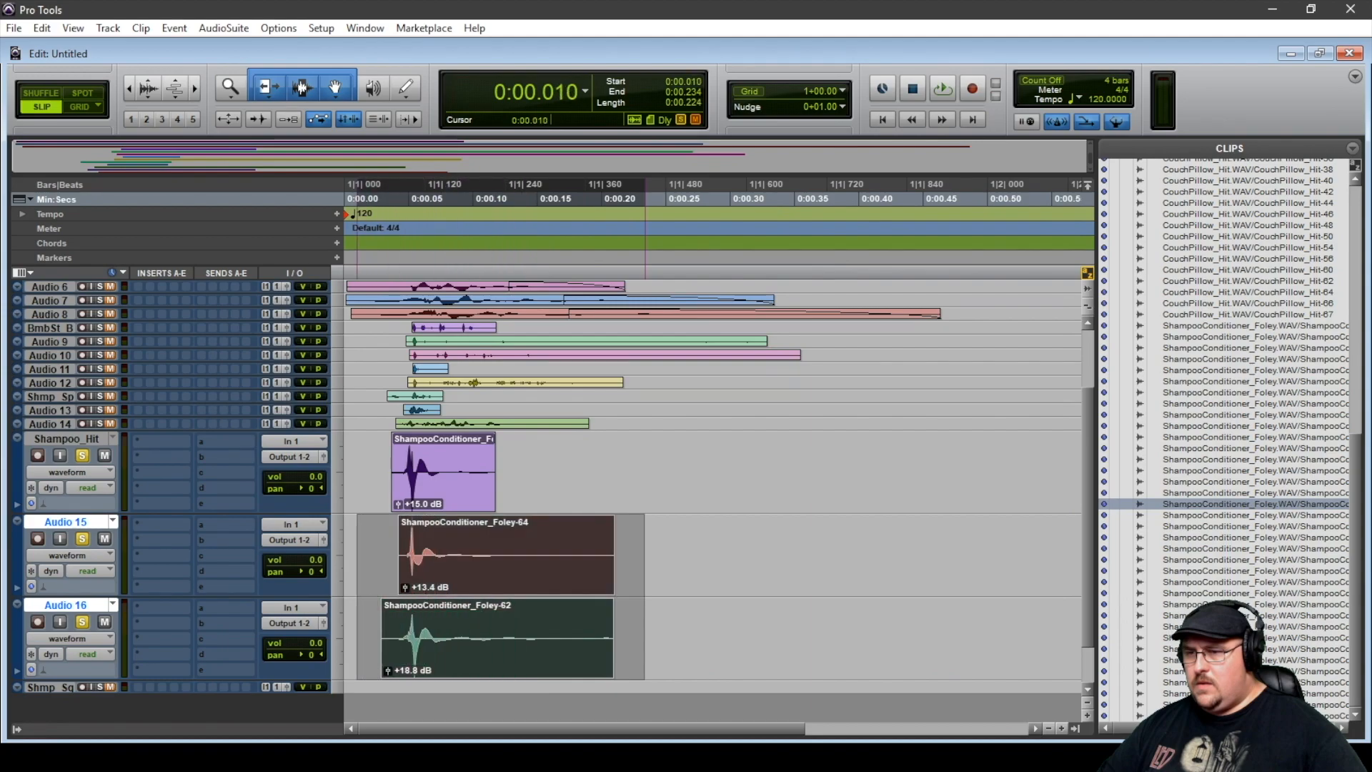
key("space")
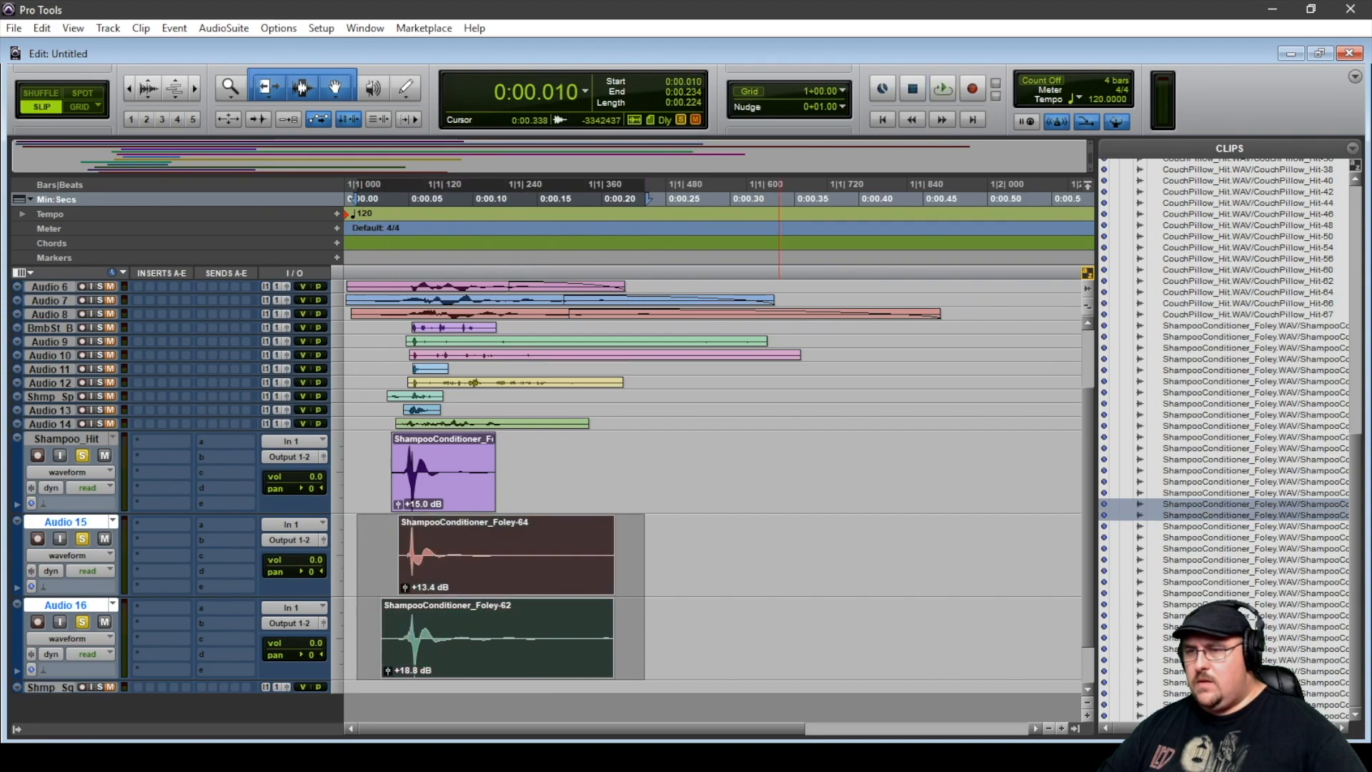
key("space")
Unsolo Shampoo_Hit and Audio 15, and play Audio 16 on its own.
left_click(82, 539)
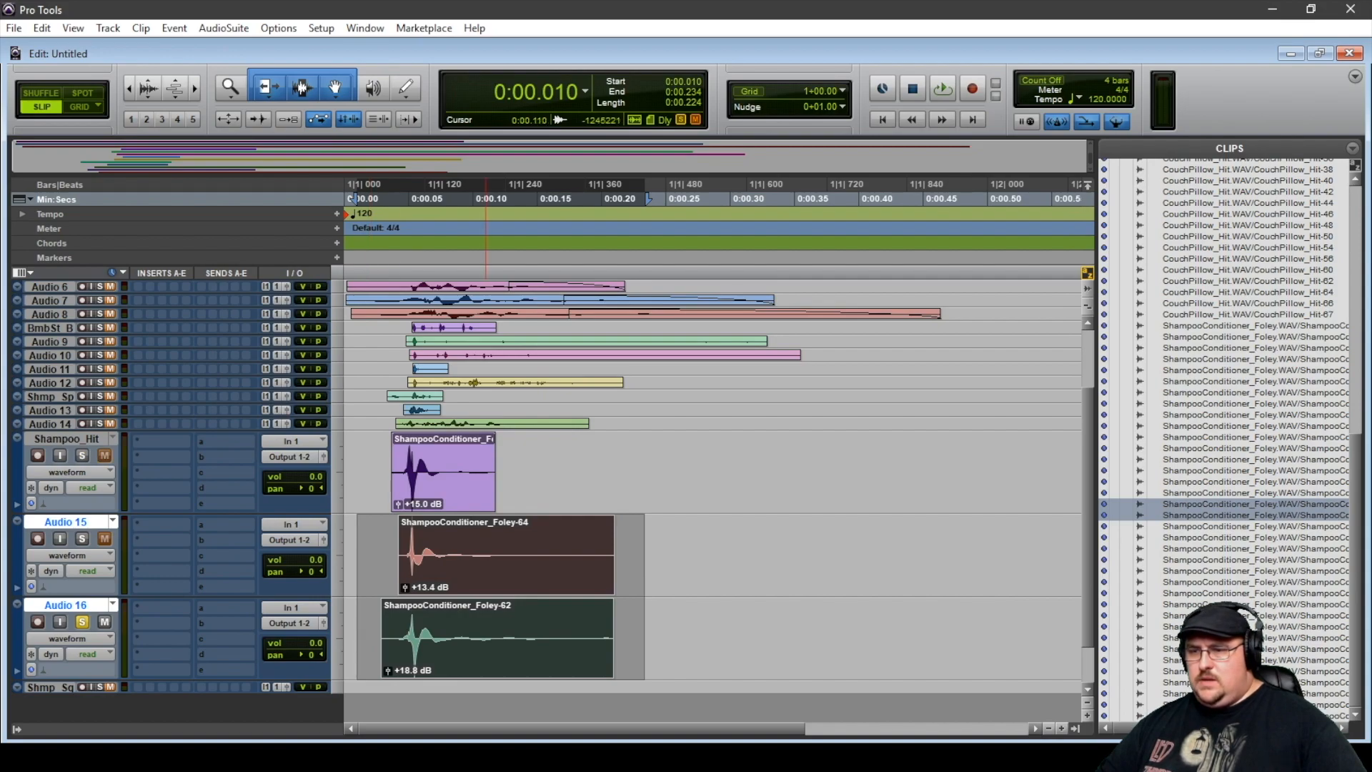
key("space")
key("space")
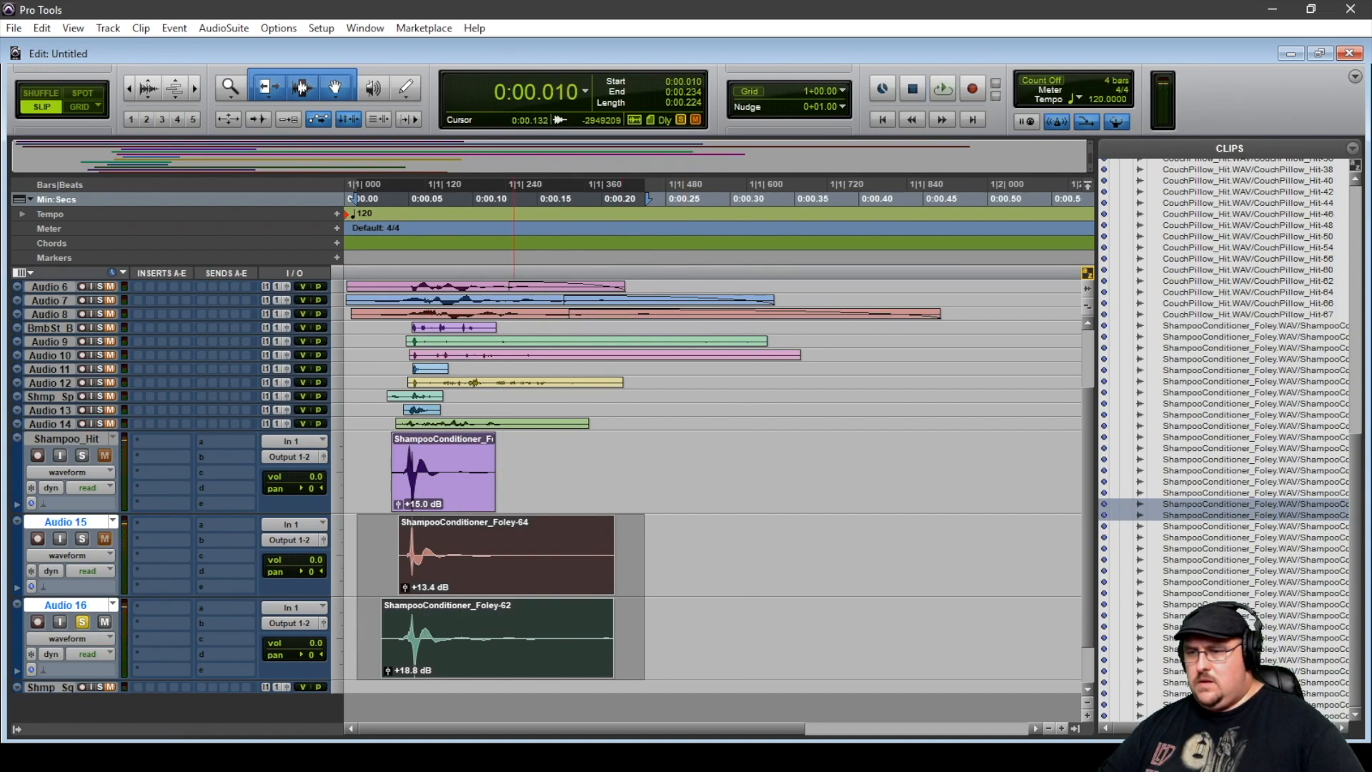
Replace the Audio 16 clip with ShampooConditioner_Foley-70 at the start of the timeline and play it.
left_click(555, 490)
left_click(551, 658)
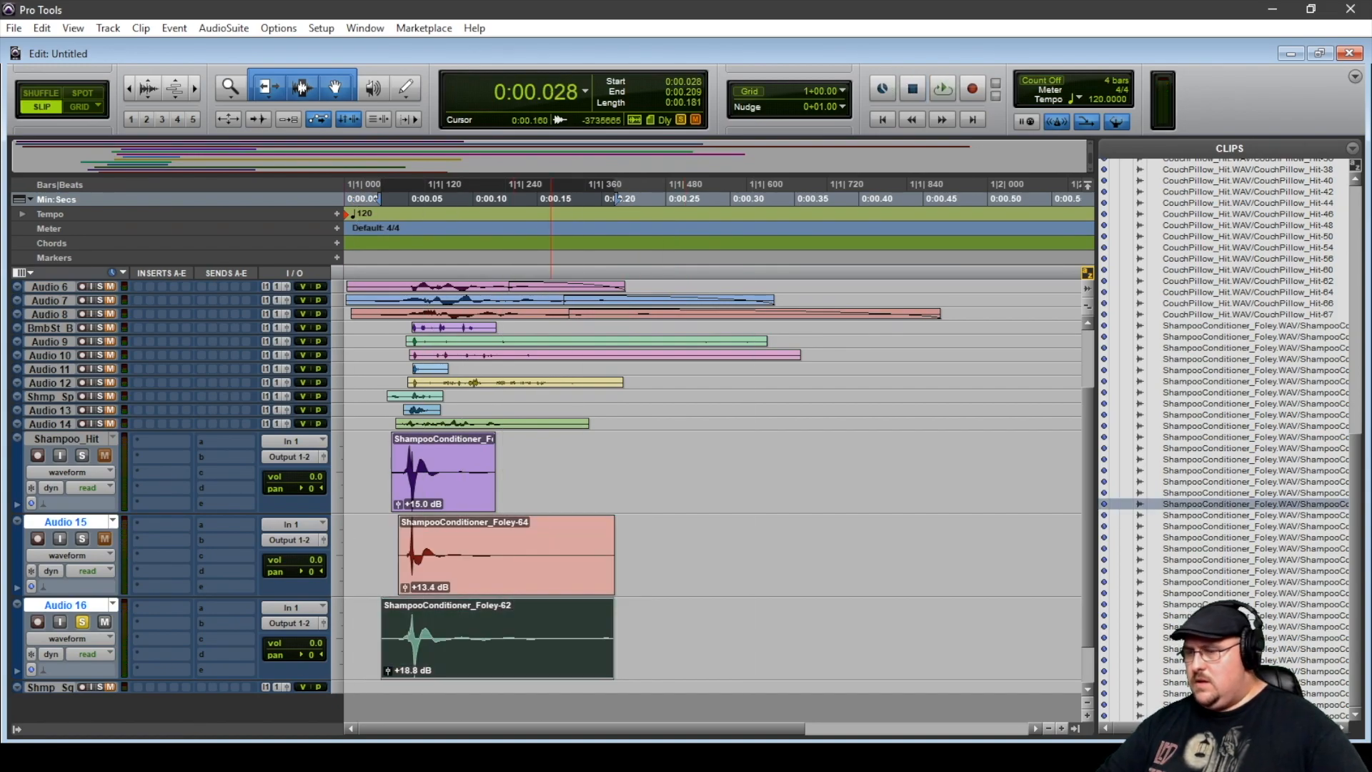
key("Delete")
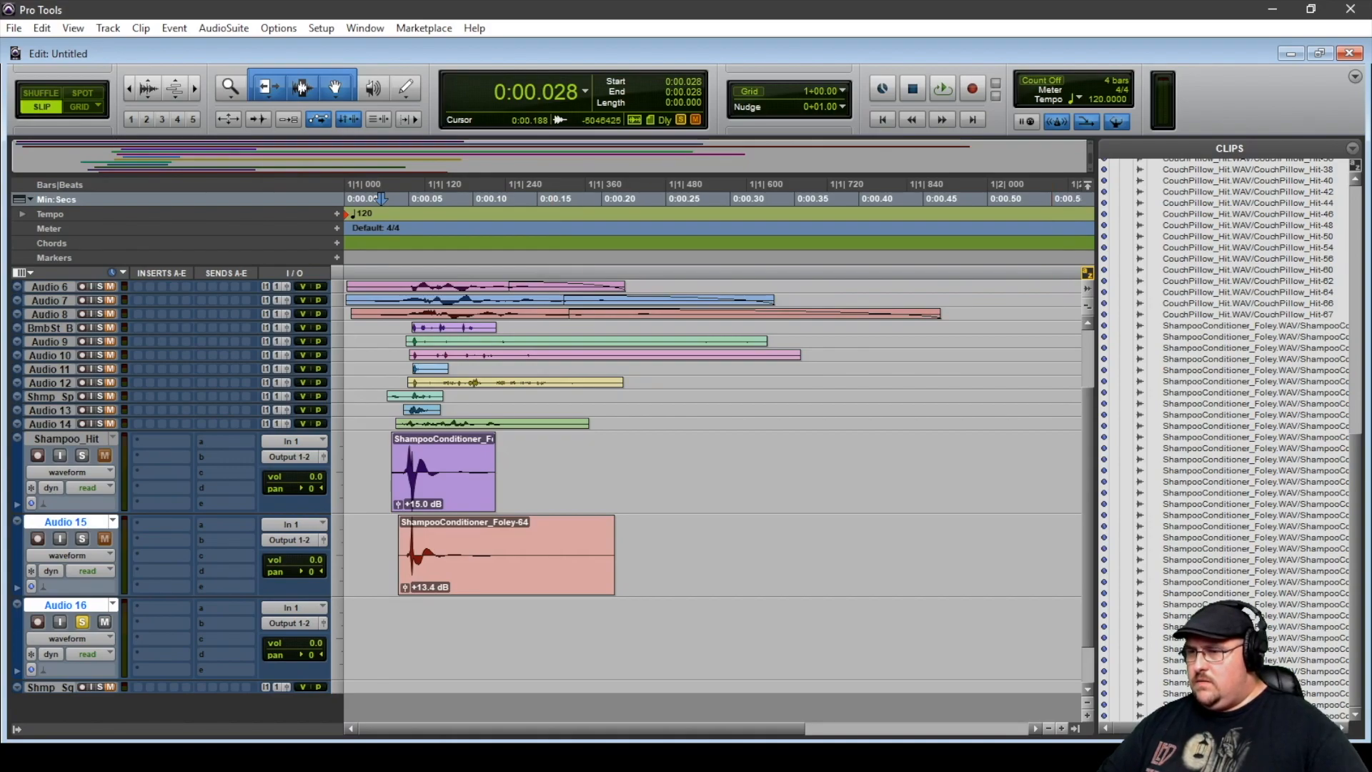
left_click(572, 573)
left_click_drag(1251, 548, 486, 640)
key("space")
key("space")
key("space")
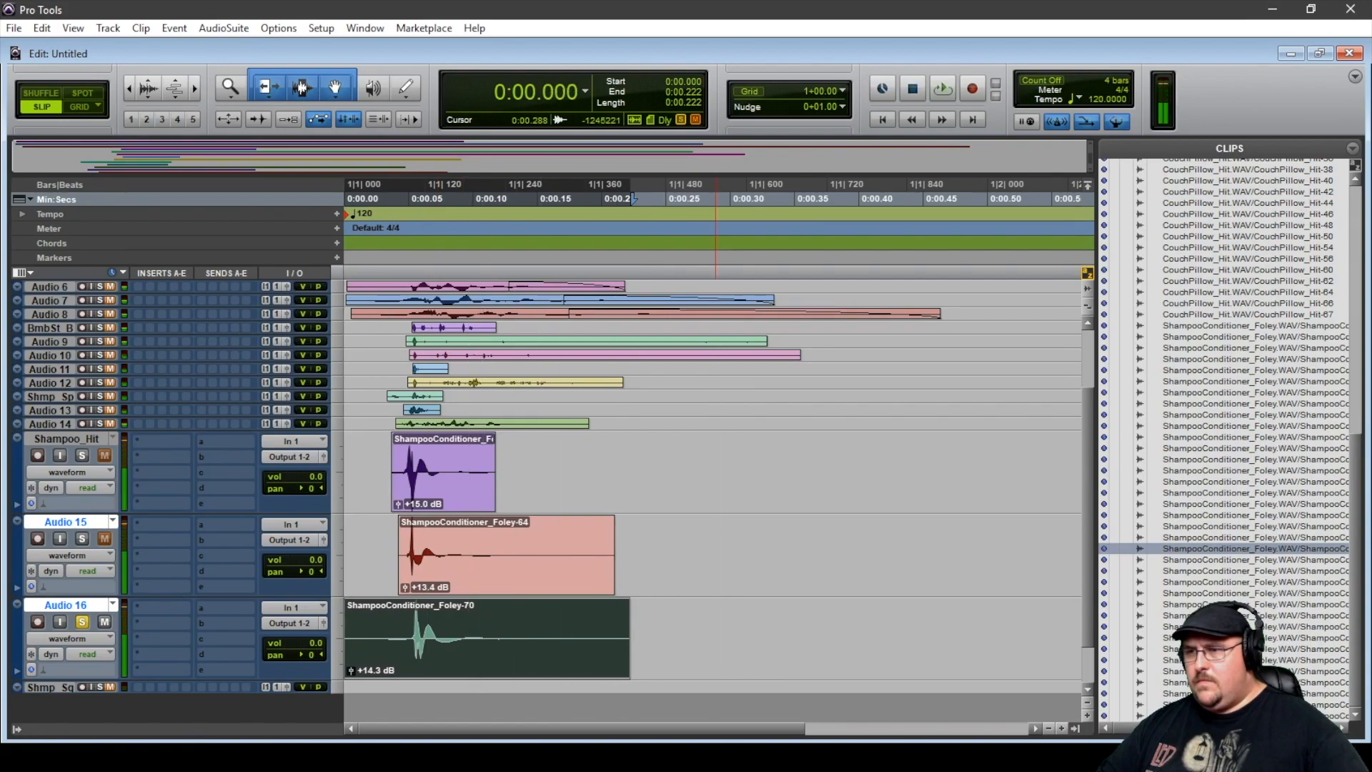
Play the Audio 16 clip on its own and together with the Shampoo_Hit and Audio 15 layers.
key("space")
key("space")
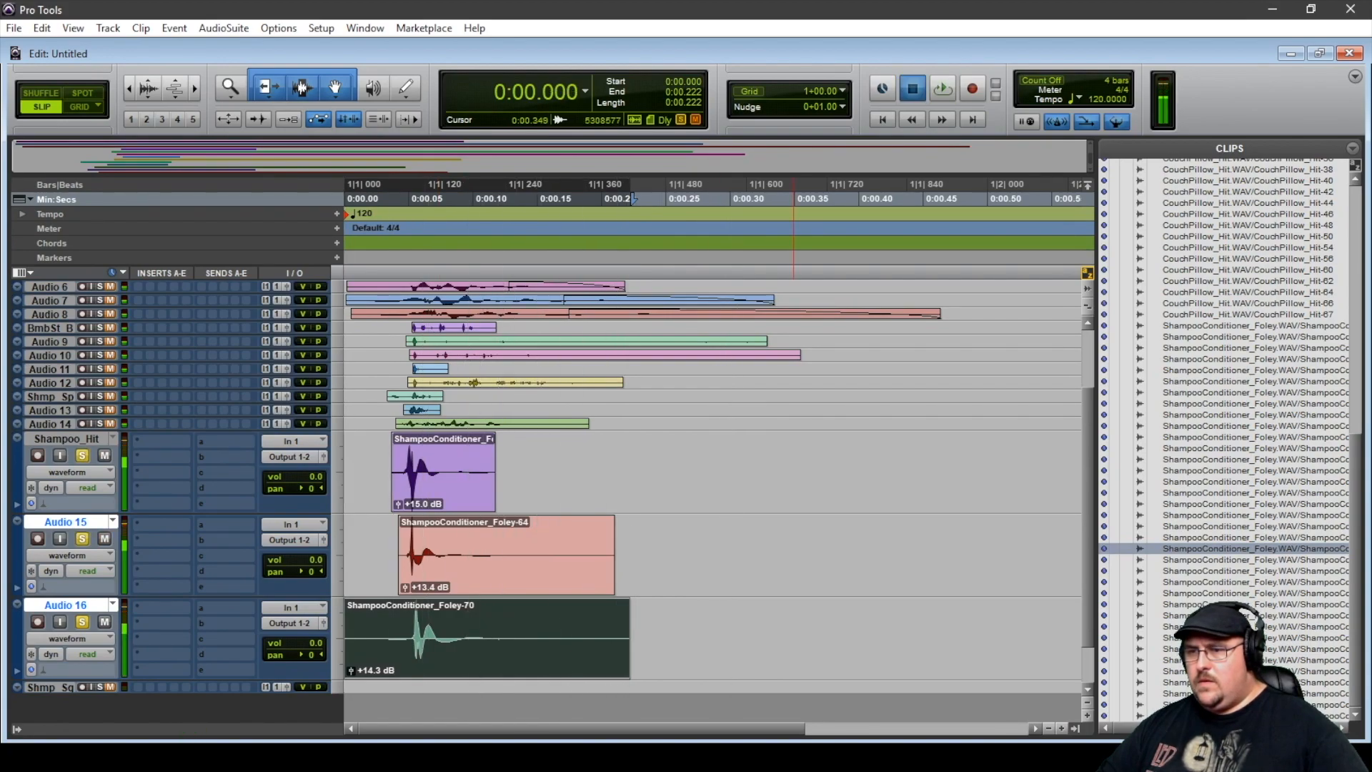
key("space")
Clear the solos and play the full stack of layers from the start of the timeline.
key("ctrl+a")
key("space")
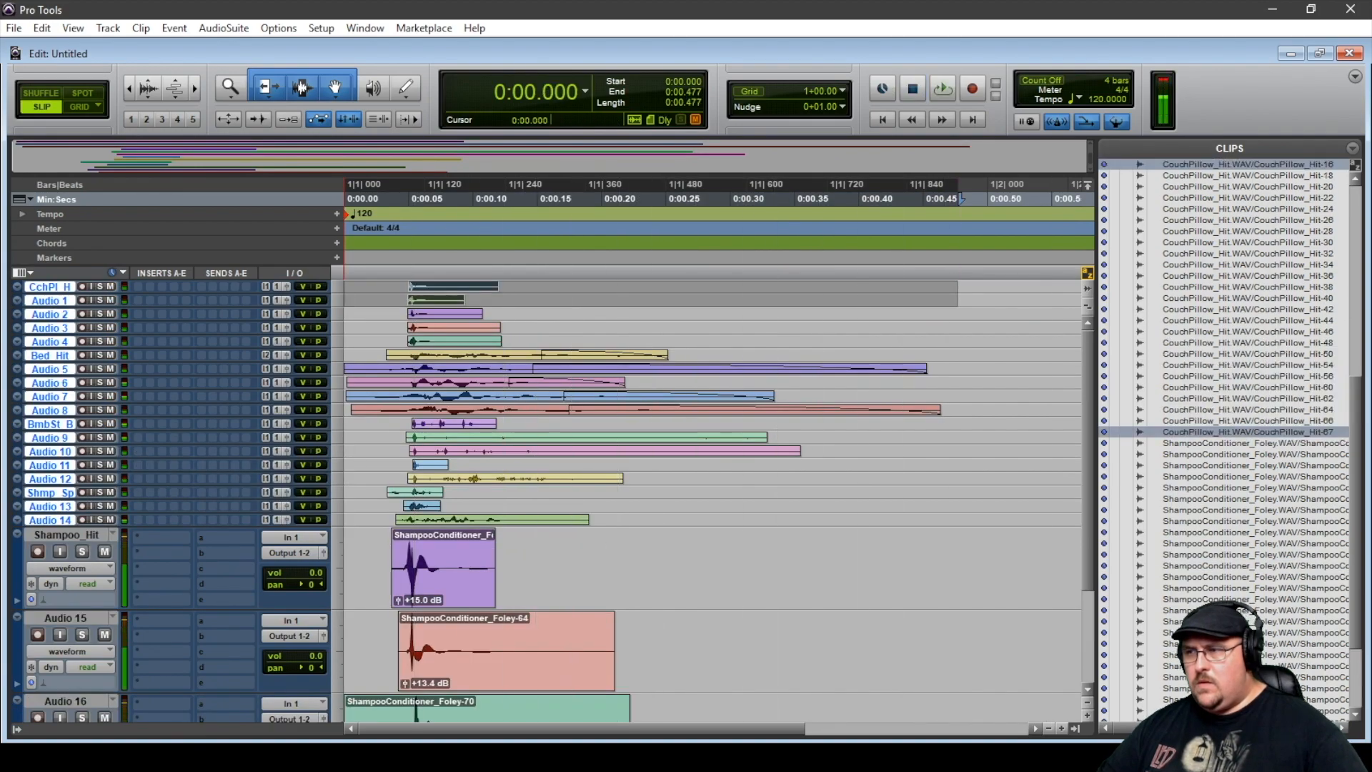
key("space")
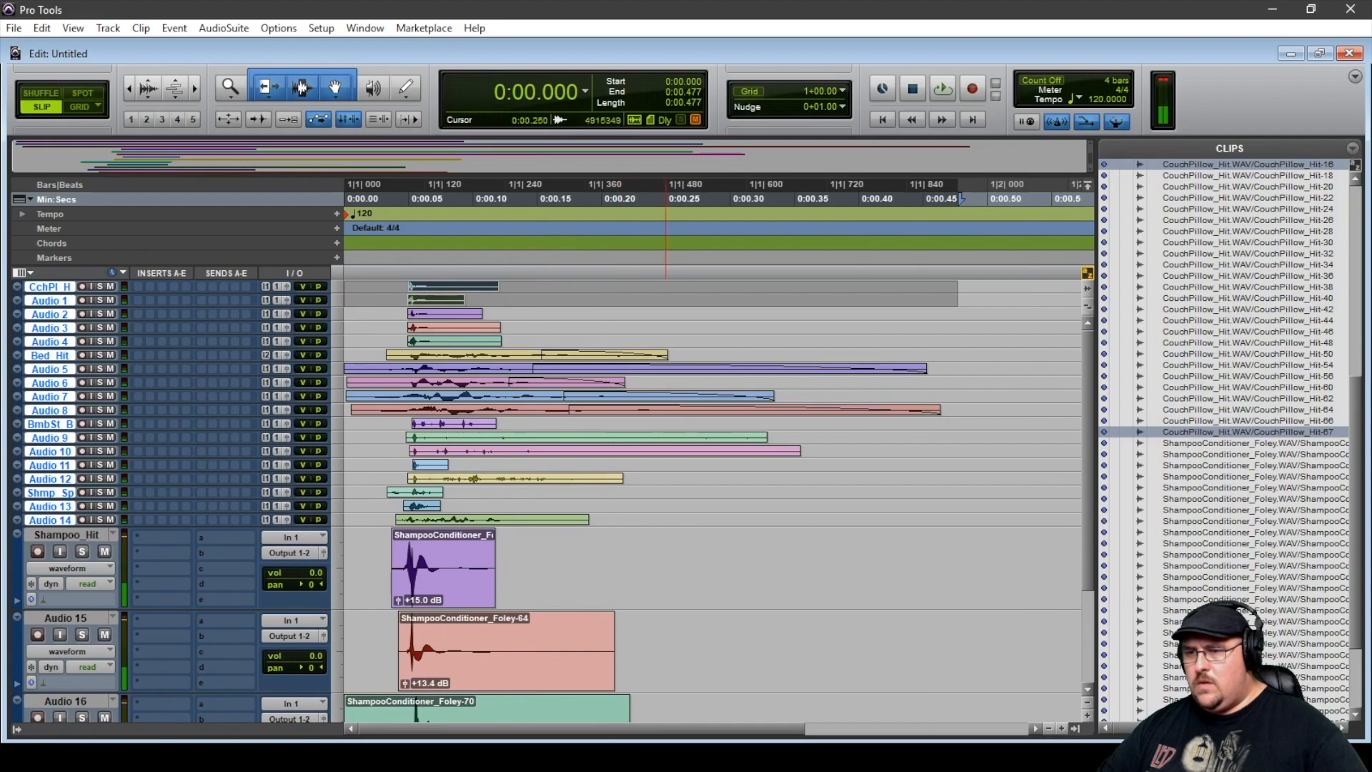
key("space")
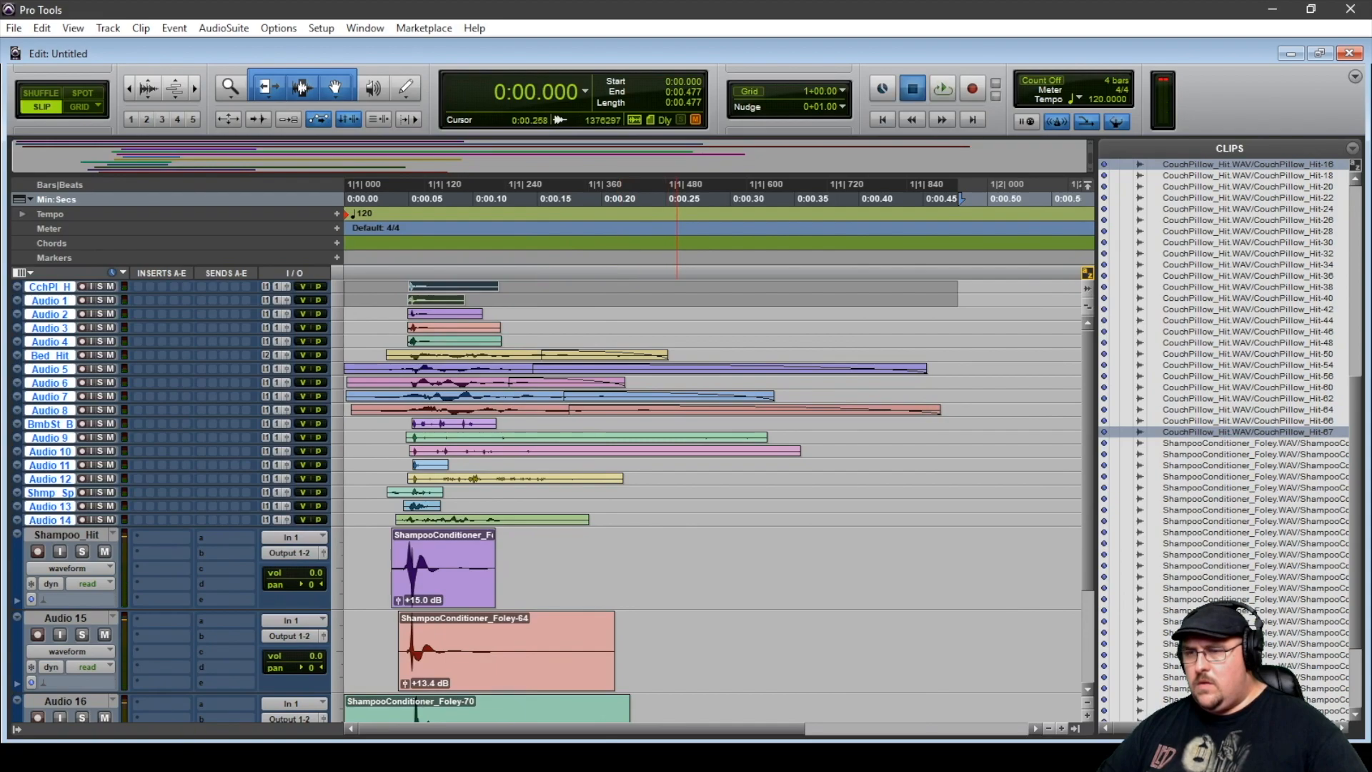
key("space")
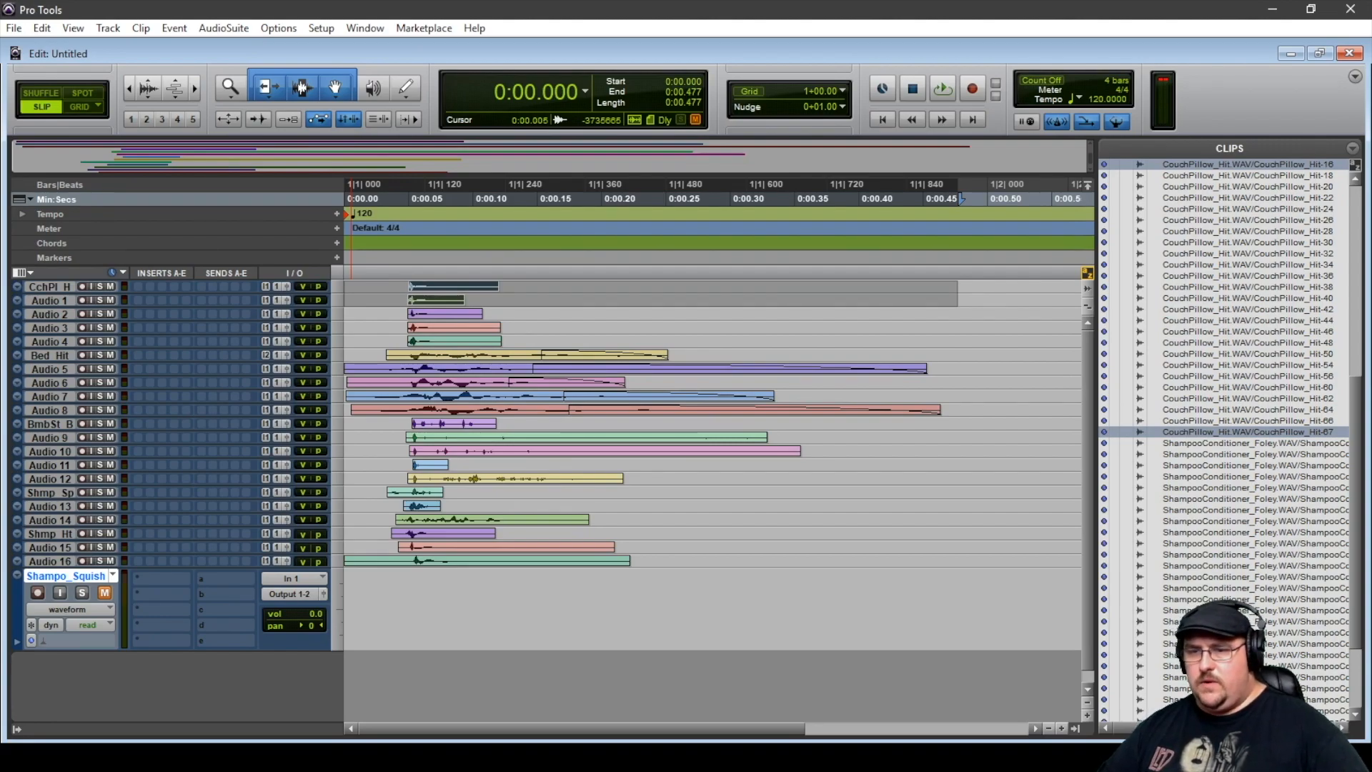
Place ShampooConditioner_Foley-131 on Shampo_Squish at 0.028 seconds, solo that track with Audio 17 and Audio 18, and play it.
left_click_drag(1172, 715, 362, 514)
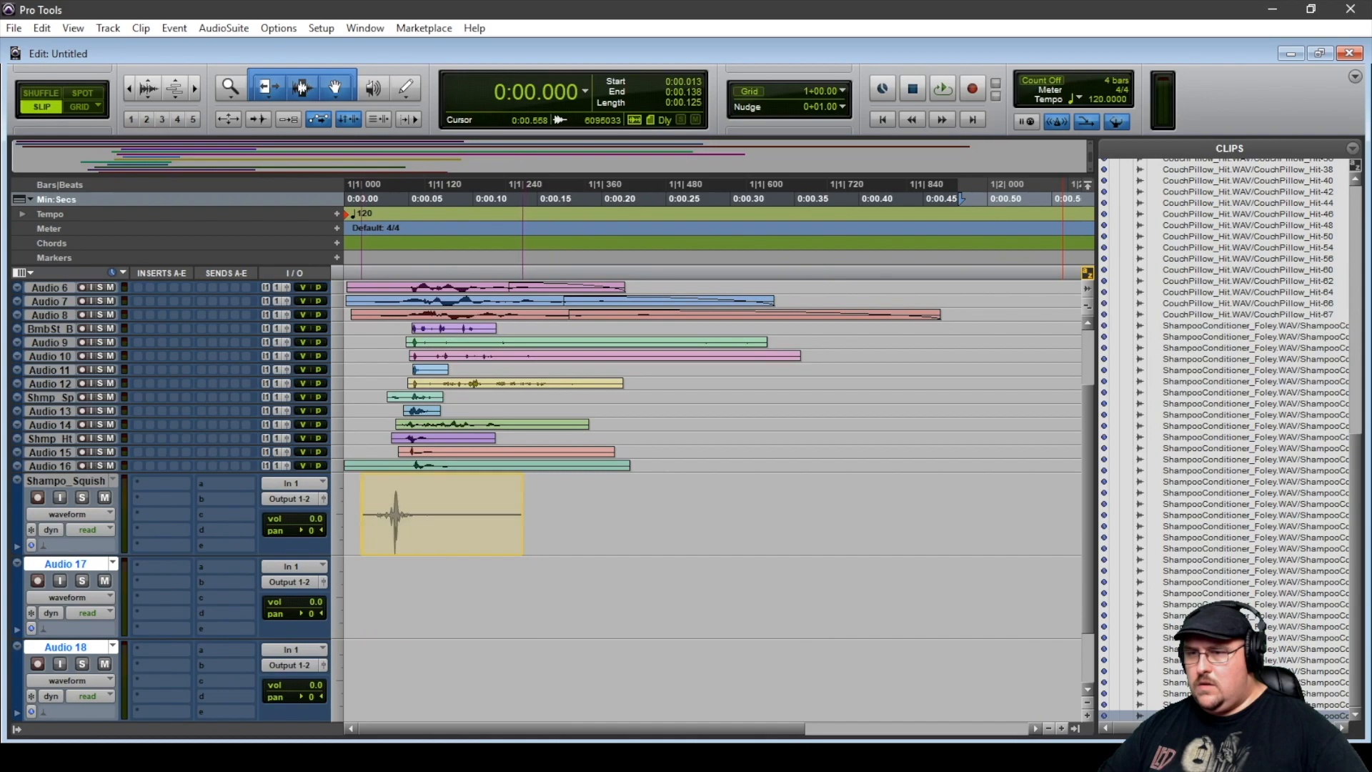
left_click_drag(442, 495, 462, 493)
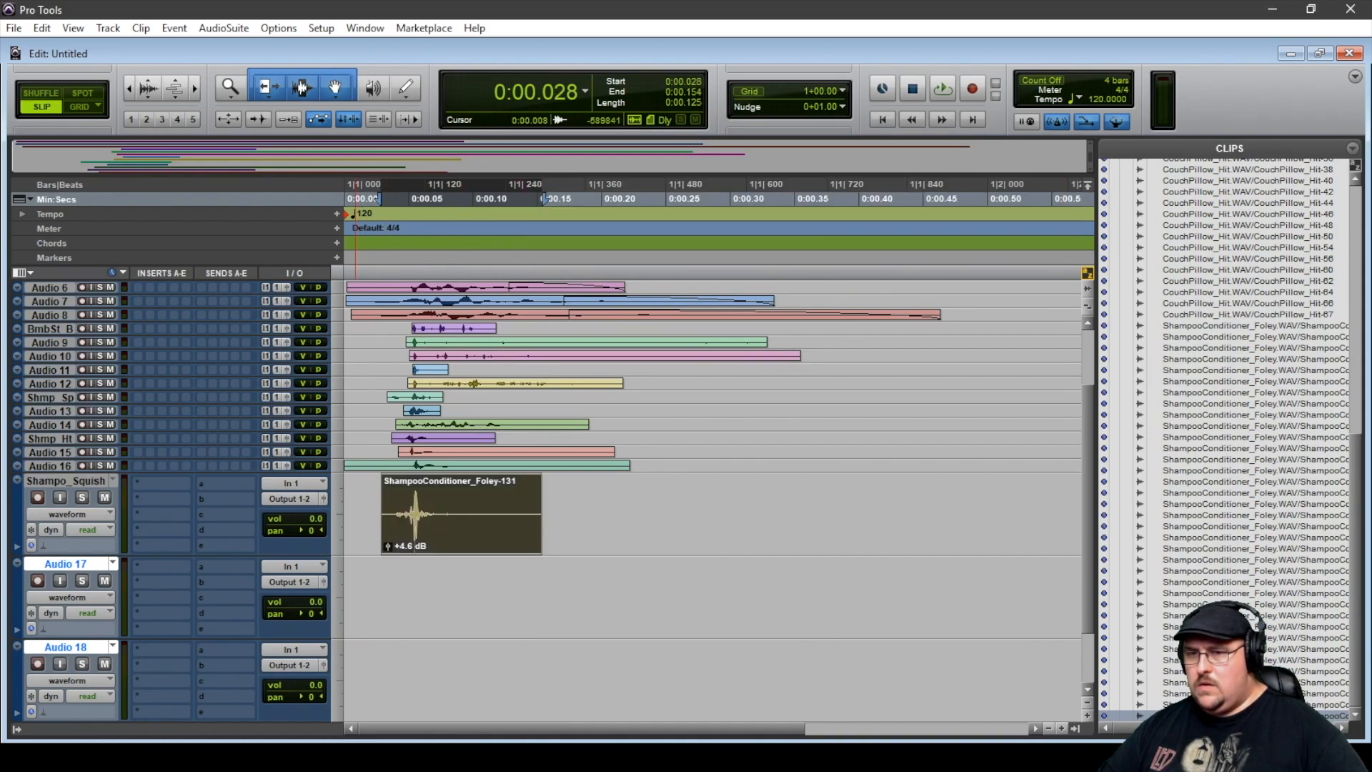
left_click(66, 481, "shift")
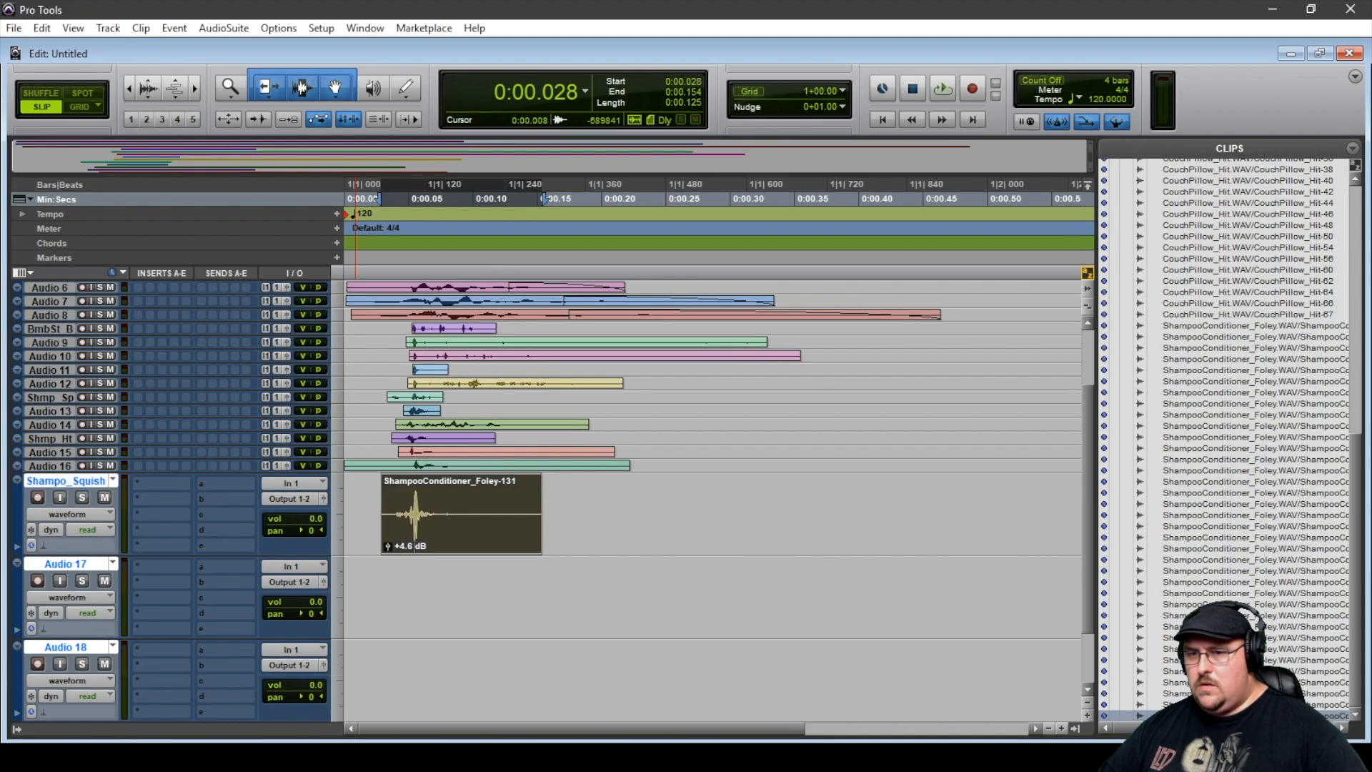
key("shift+s")
key("space")
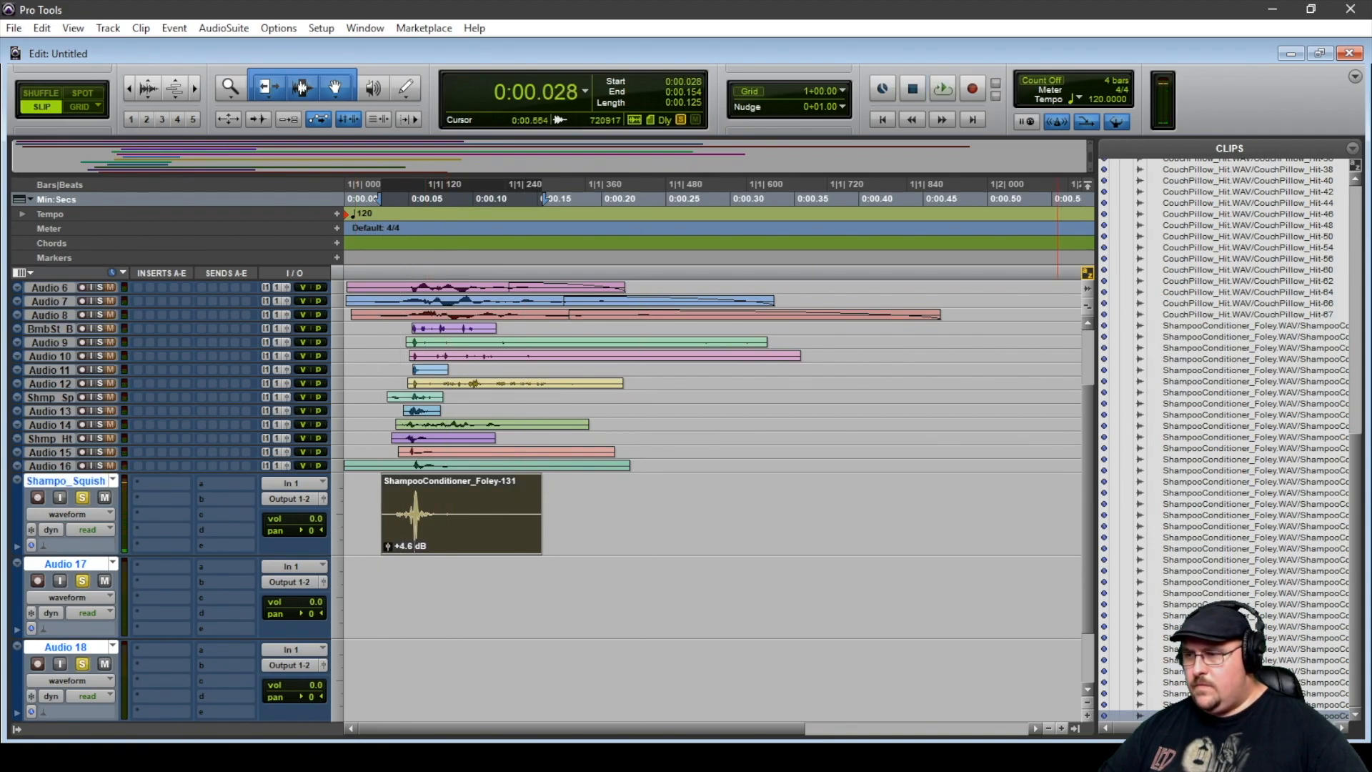
Place ShampooConditioner_Foley-125 on Audio 17 at 0.036 seconds, shorten it and add a curved fade-out from 0.078 to 0.158 seconds.
left_click_drag(1179, 693, 401, 597)
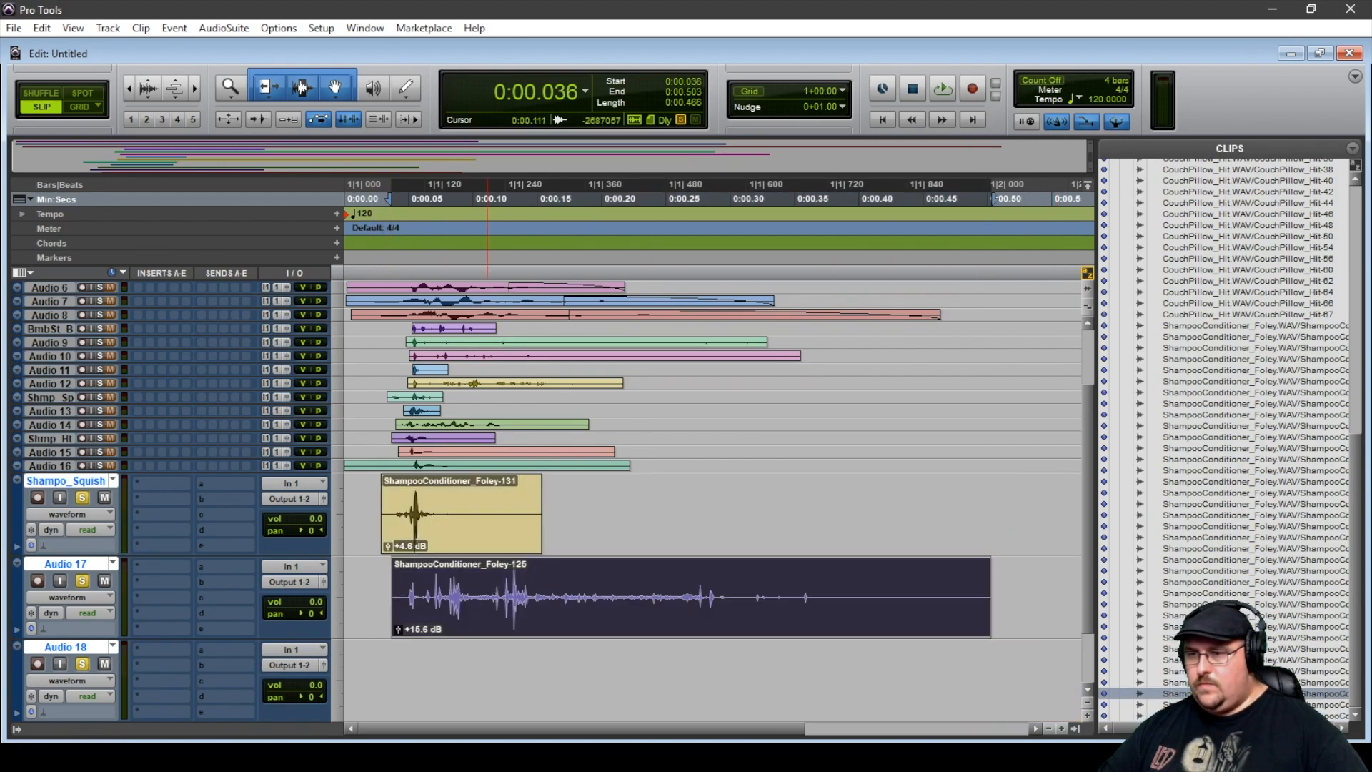
key("space")
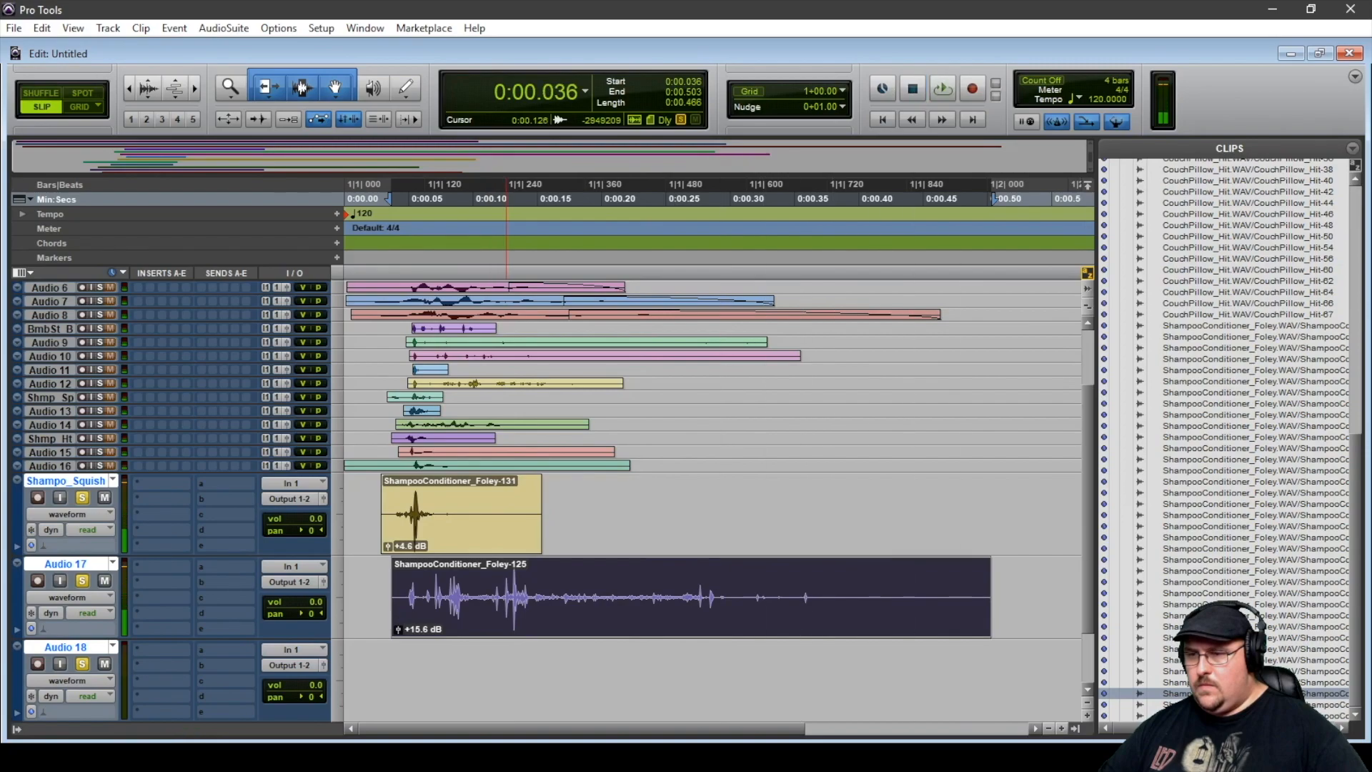
left_click_drag(990, 597, 444, 575)
double_click(461, 588)
left_click_drag(555, 303, 589, 303)
key("Return")
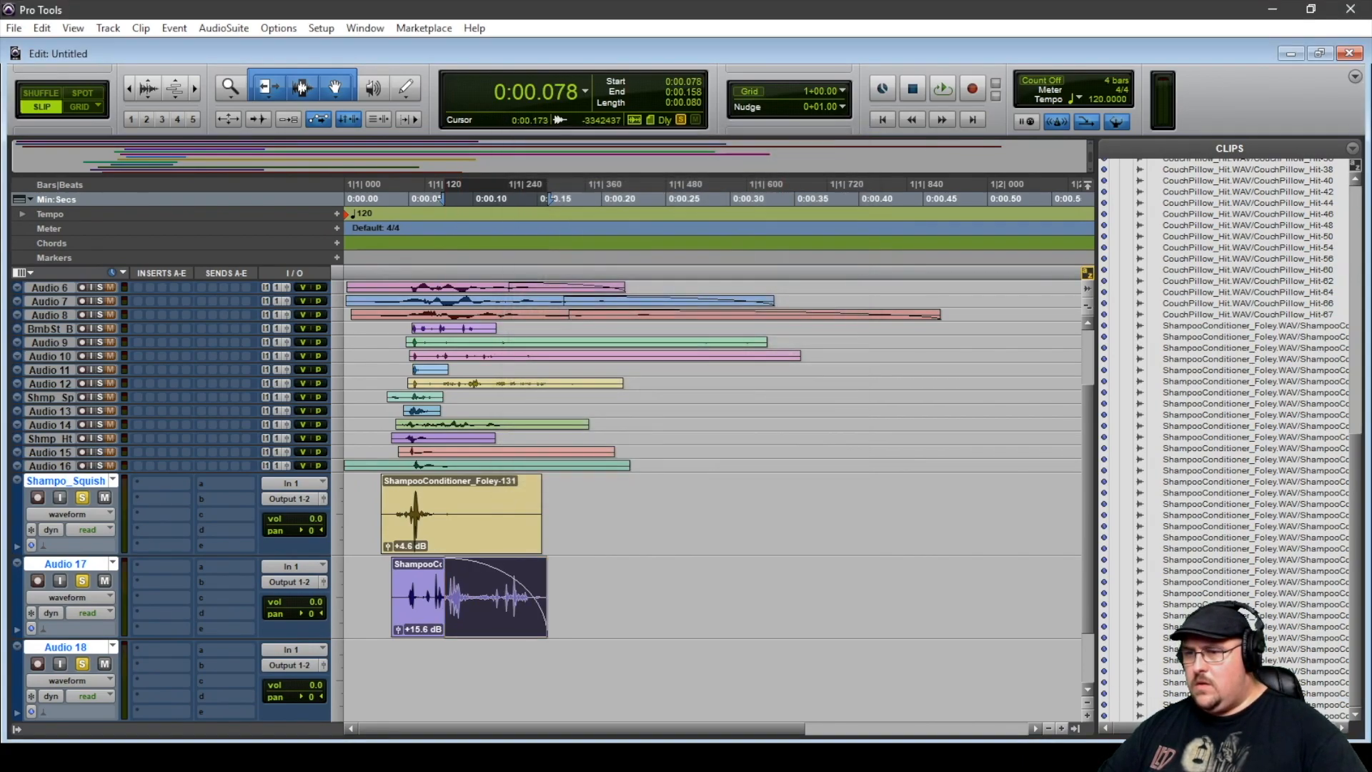
Play both squish layers and adjust the faded end of the Audio 17 clip to about 0.24 seconds.
left_click_drag(598, 500, 357, 587)
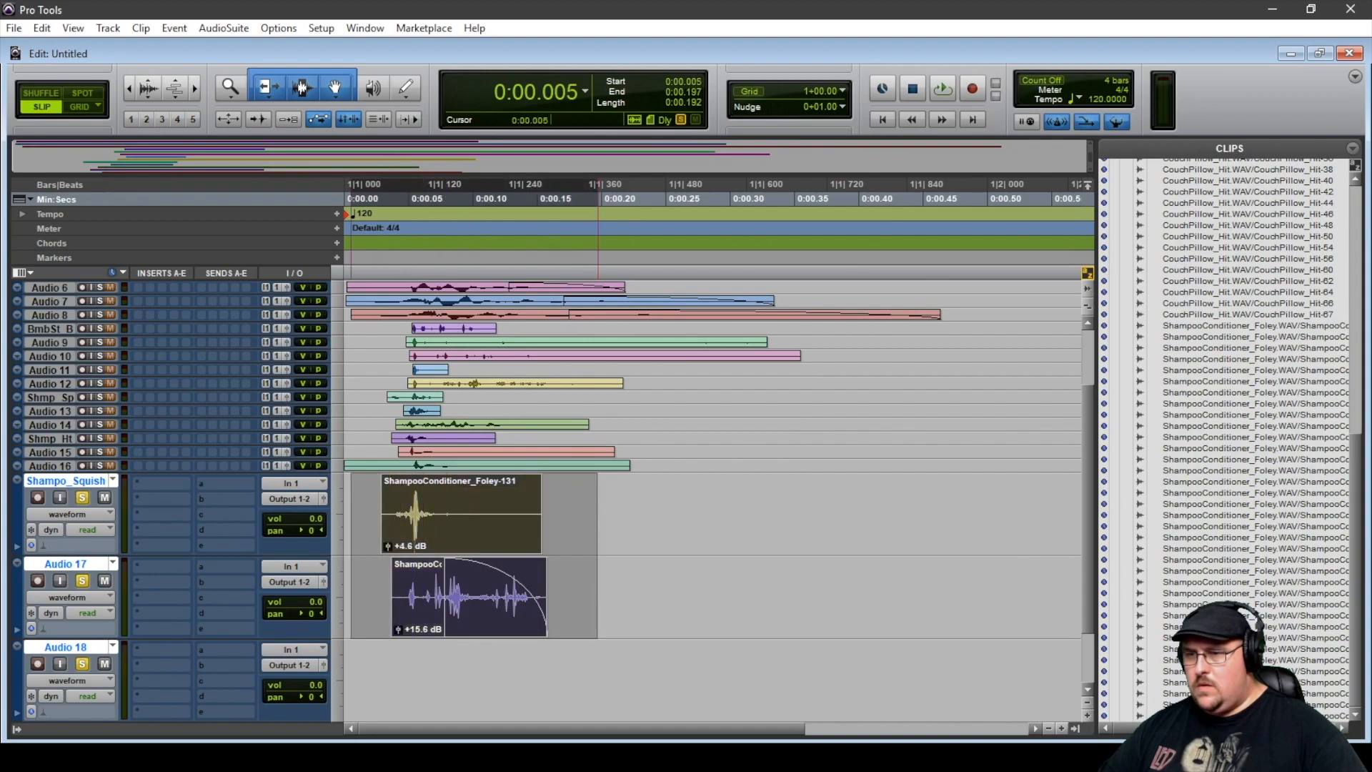
key("space")
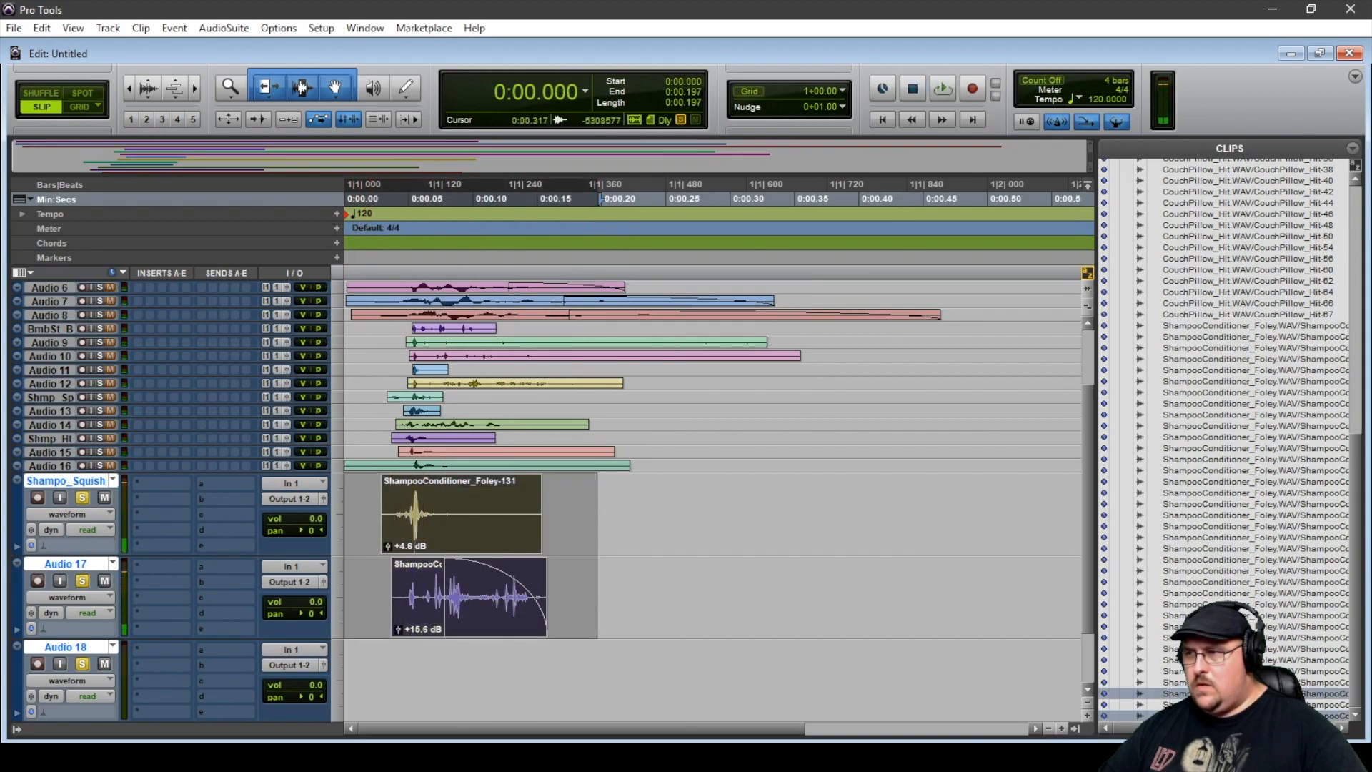
left_click_drag(545, 600, 345, 522)
key("space")
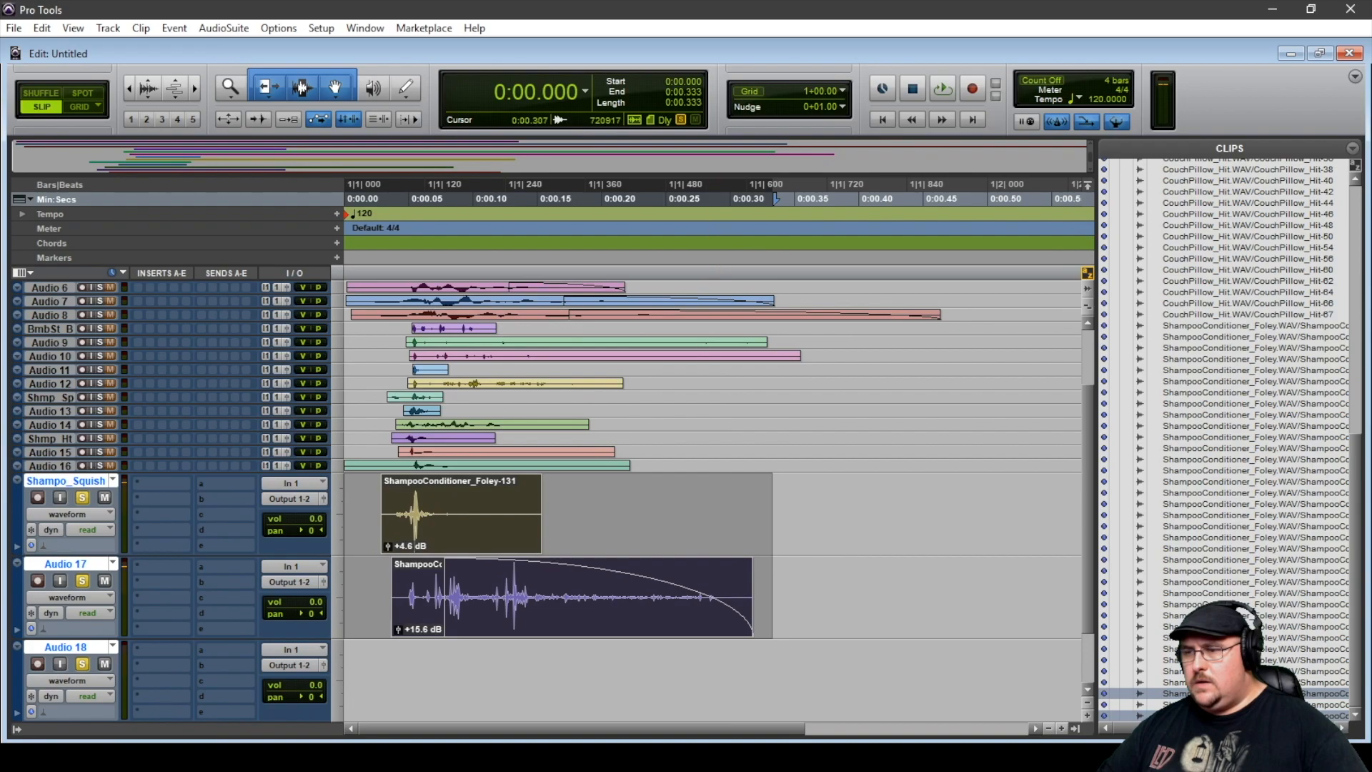
left_click_drag(752, 601, 345, 521)
key("space")
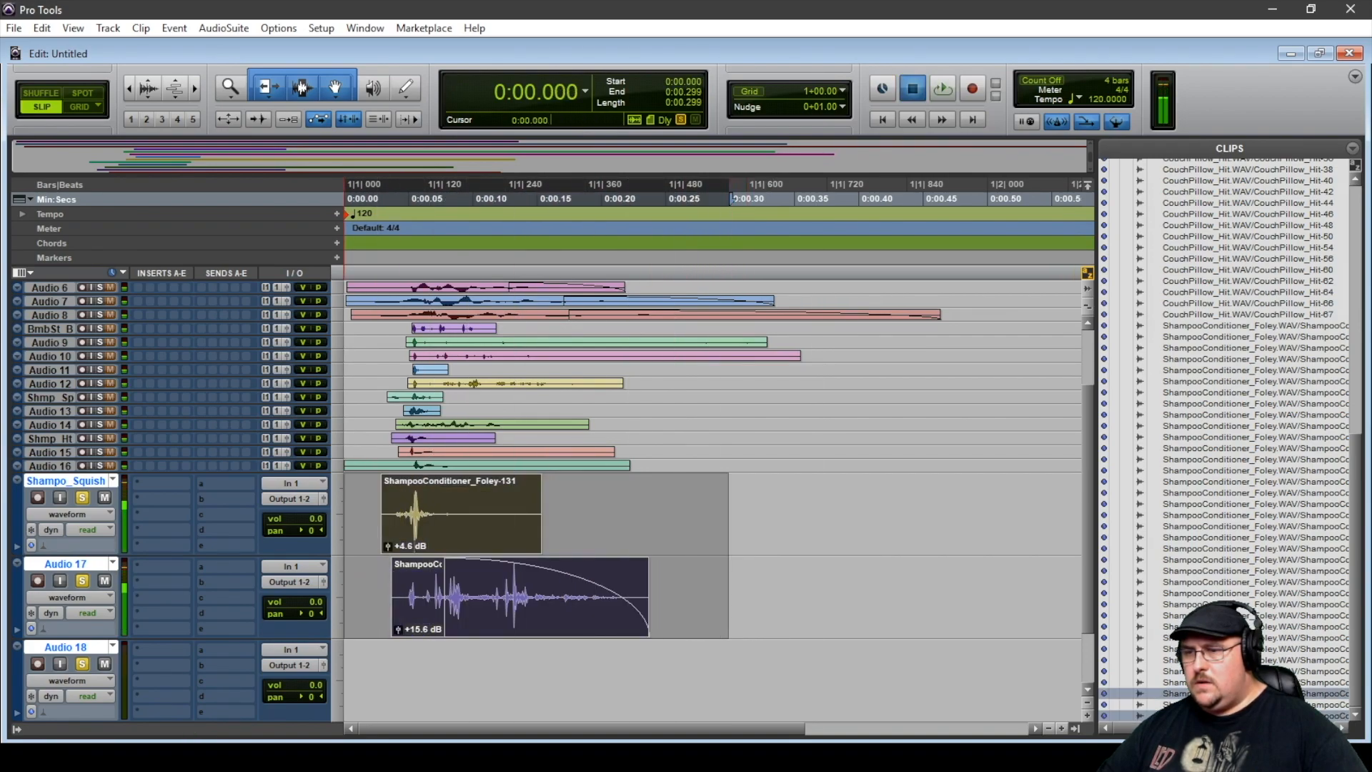
Discard the first clip tried on Audio 18 and place ShampooConditioner_Foley-107 there at 0.048 seconds.
left_click_drag(1308, 660, 366, 679)
key("Delete")
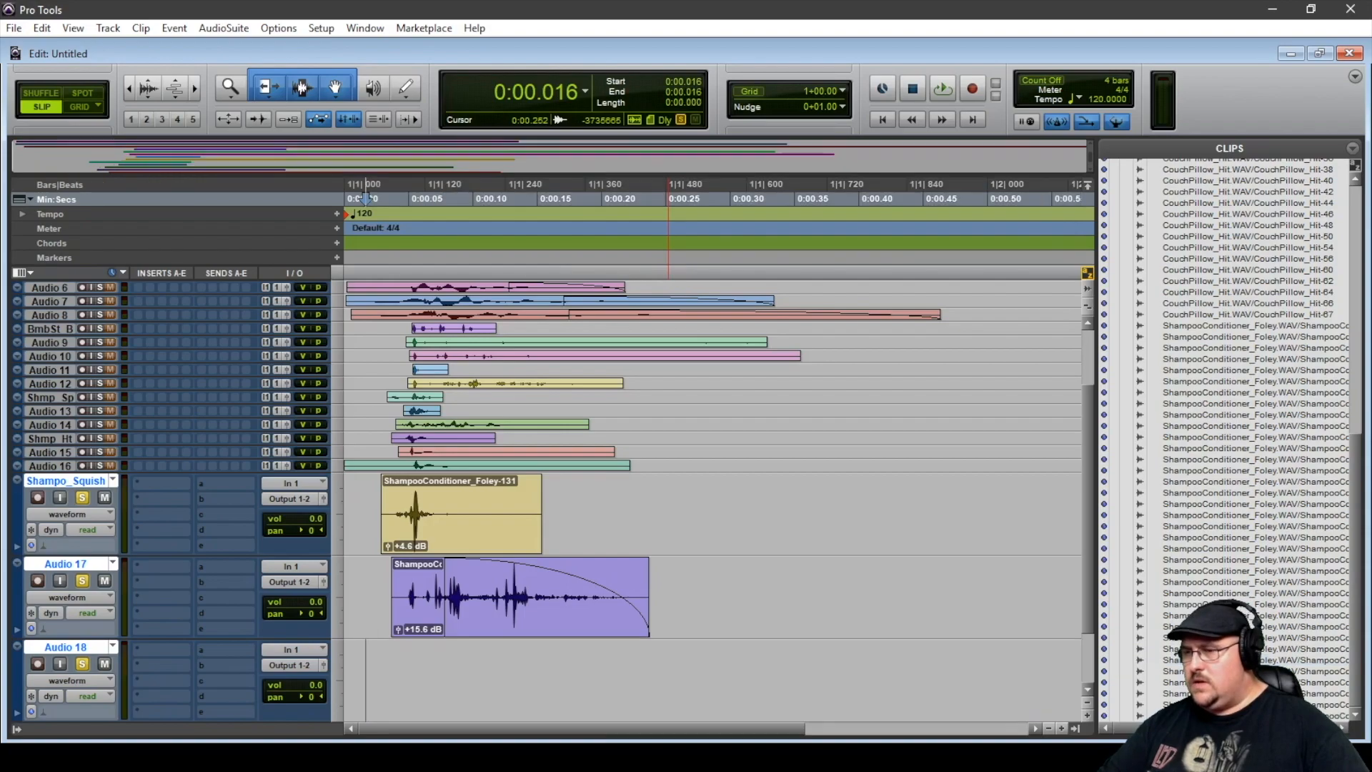
left_click_drag(1215, 638, 572, 679)
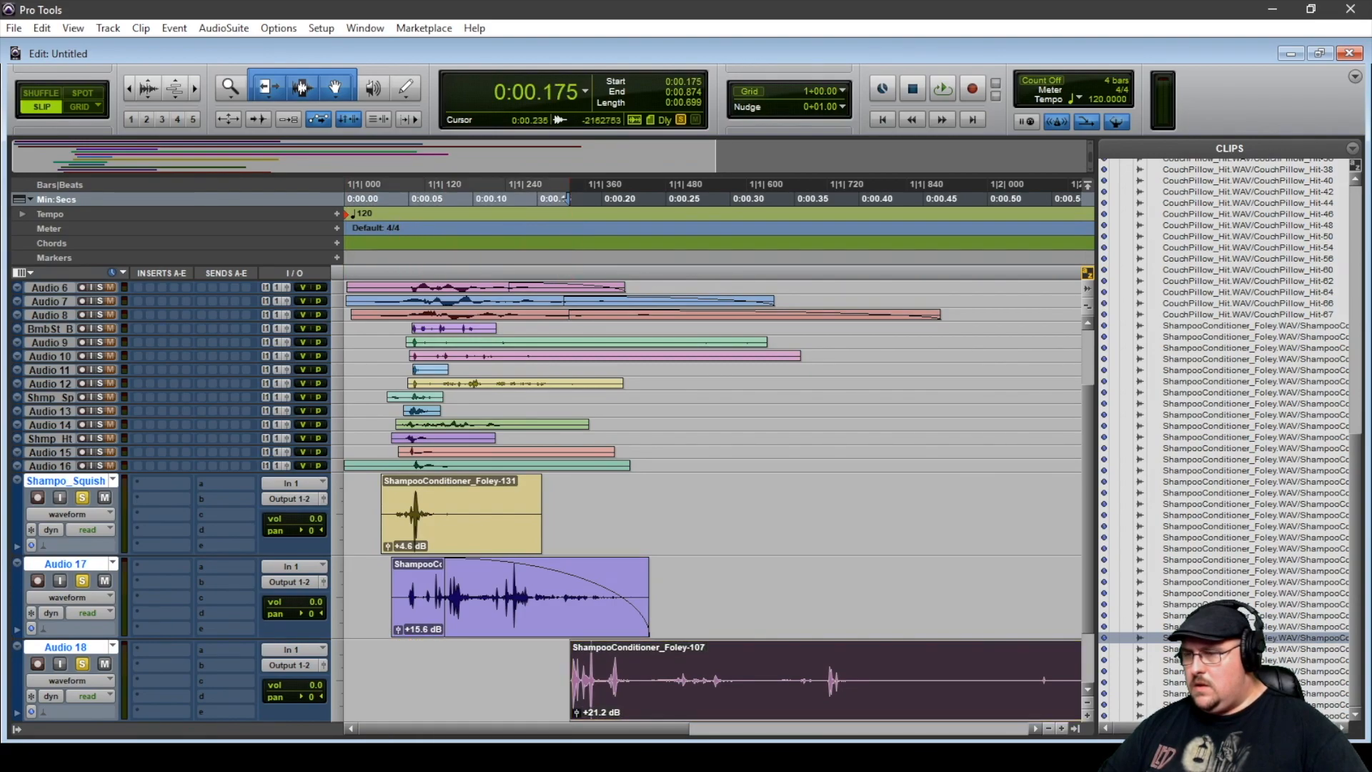
left_click_drag(698, 679, 537, 679)
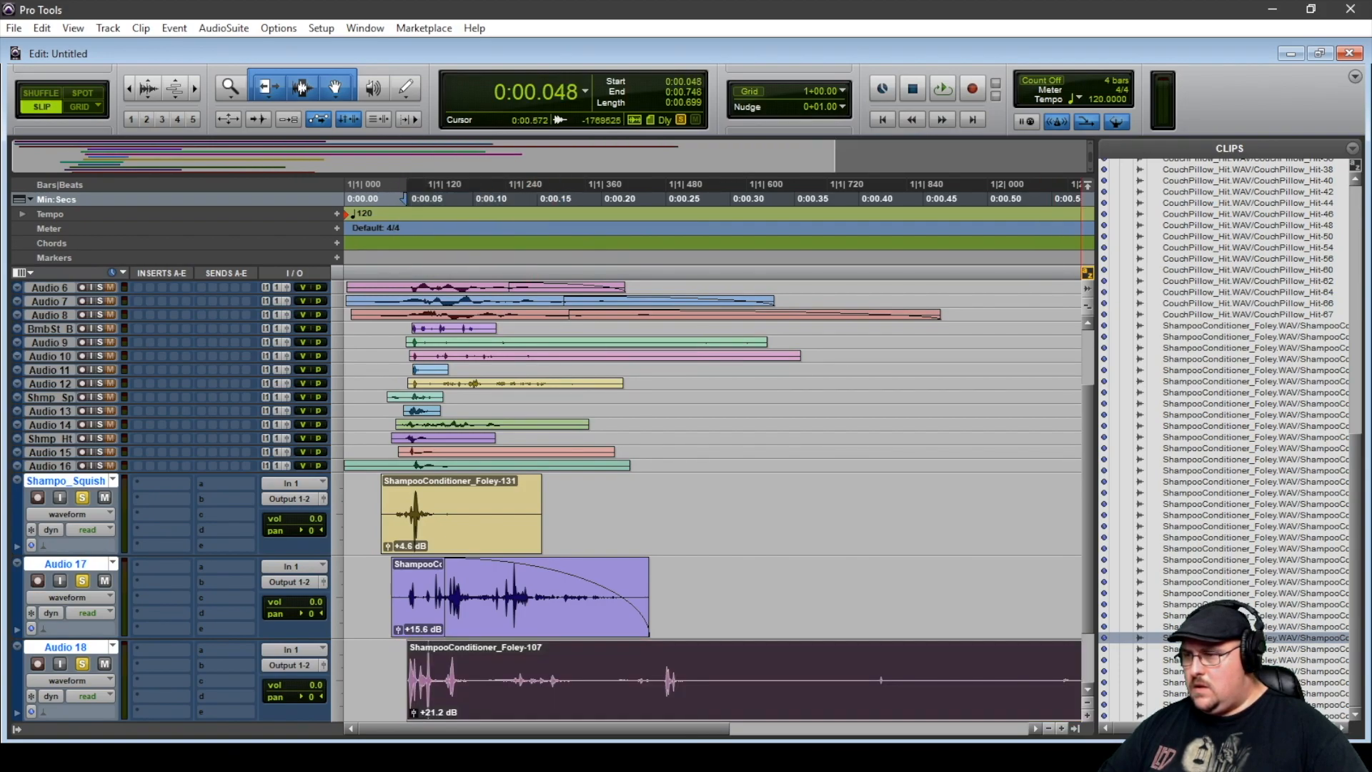
Hide the clip list, shorten the Audio 18 clip and give it a curved fade-out from 0.091 to about 0.198 seconds.
double_click(1097, 687)
left_click_drag(1296, 679, 463, 647)
key("ctrl+f")
left_click_drag(698, 278, 766, 267)
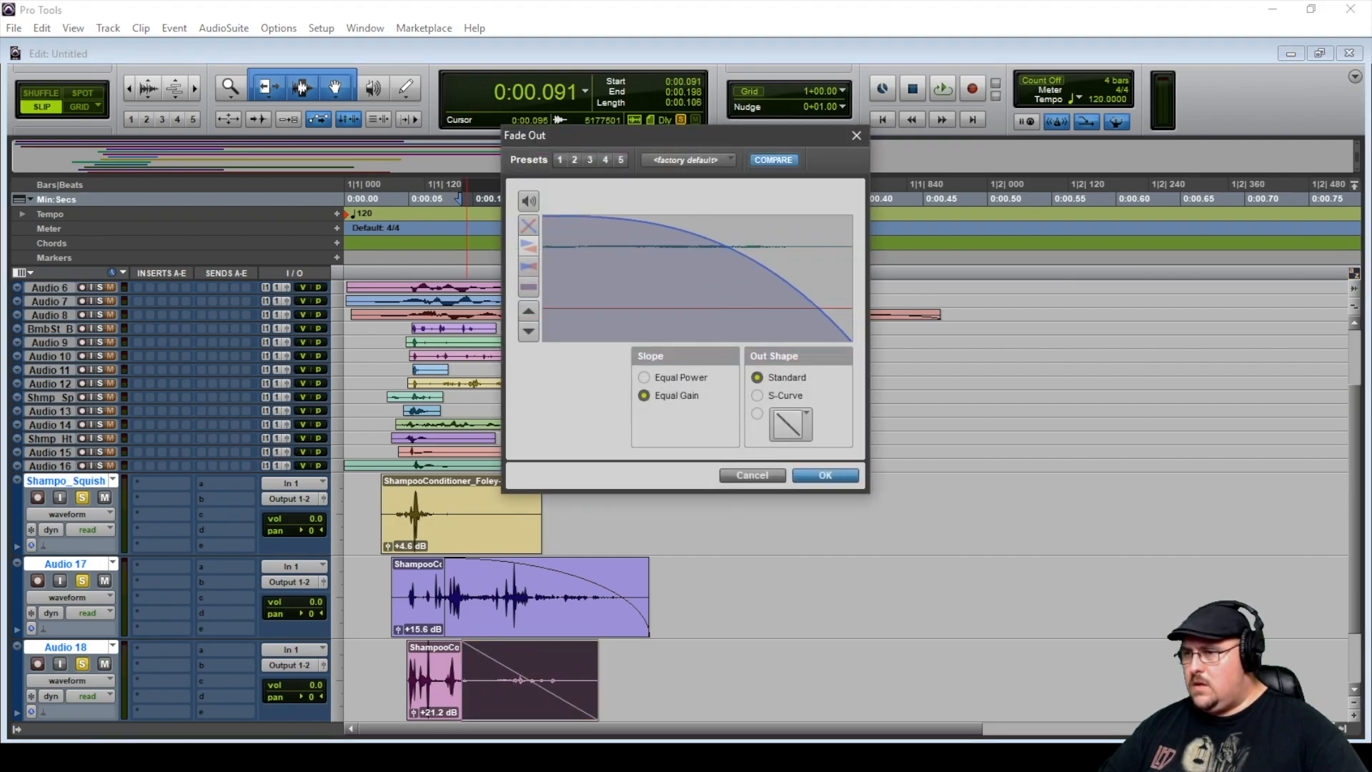
key("Return")
Play the three squish layers together, unsolo them and play the full stack from the start.
left_click_drag(352, 502, 719, 686)
key("space")
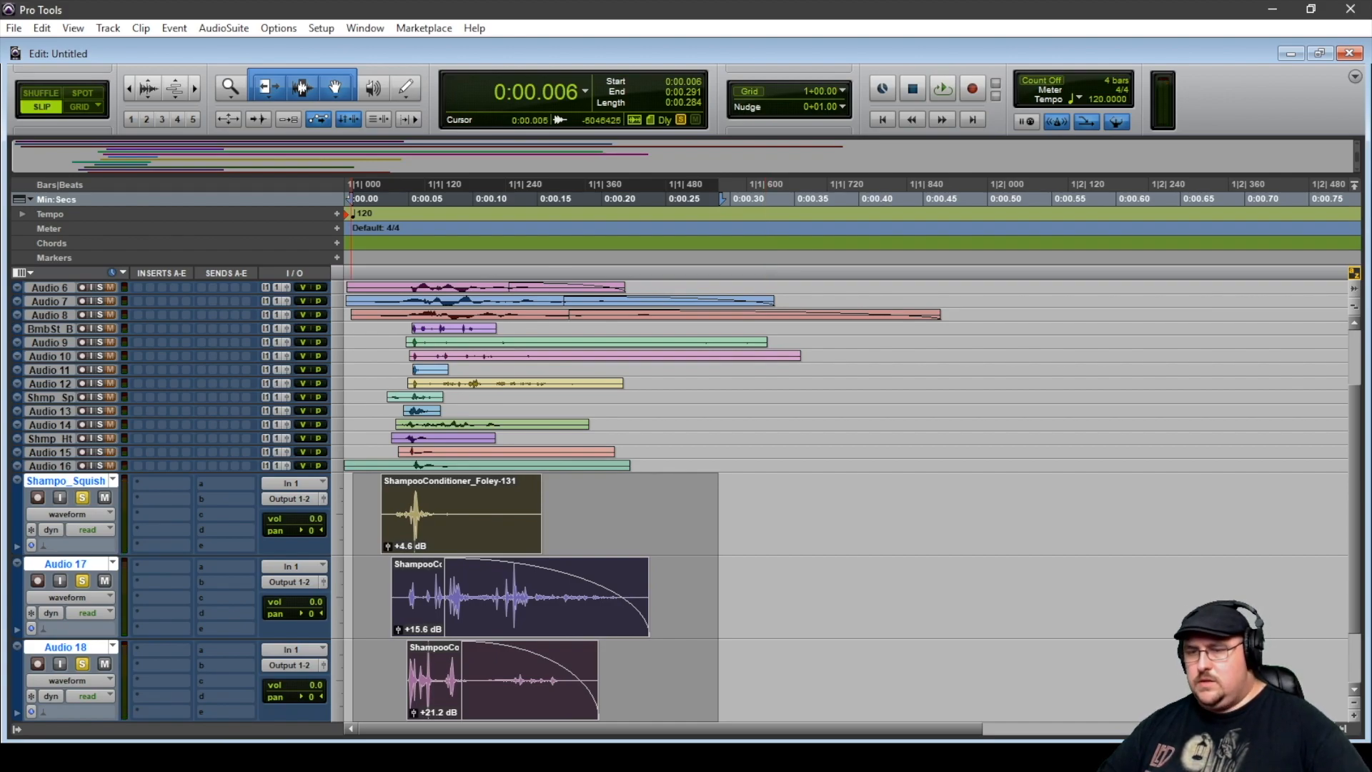
key("shift+s")
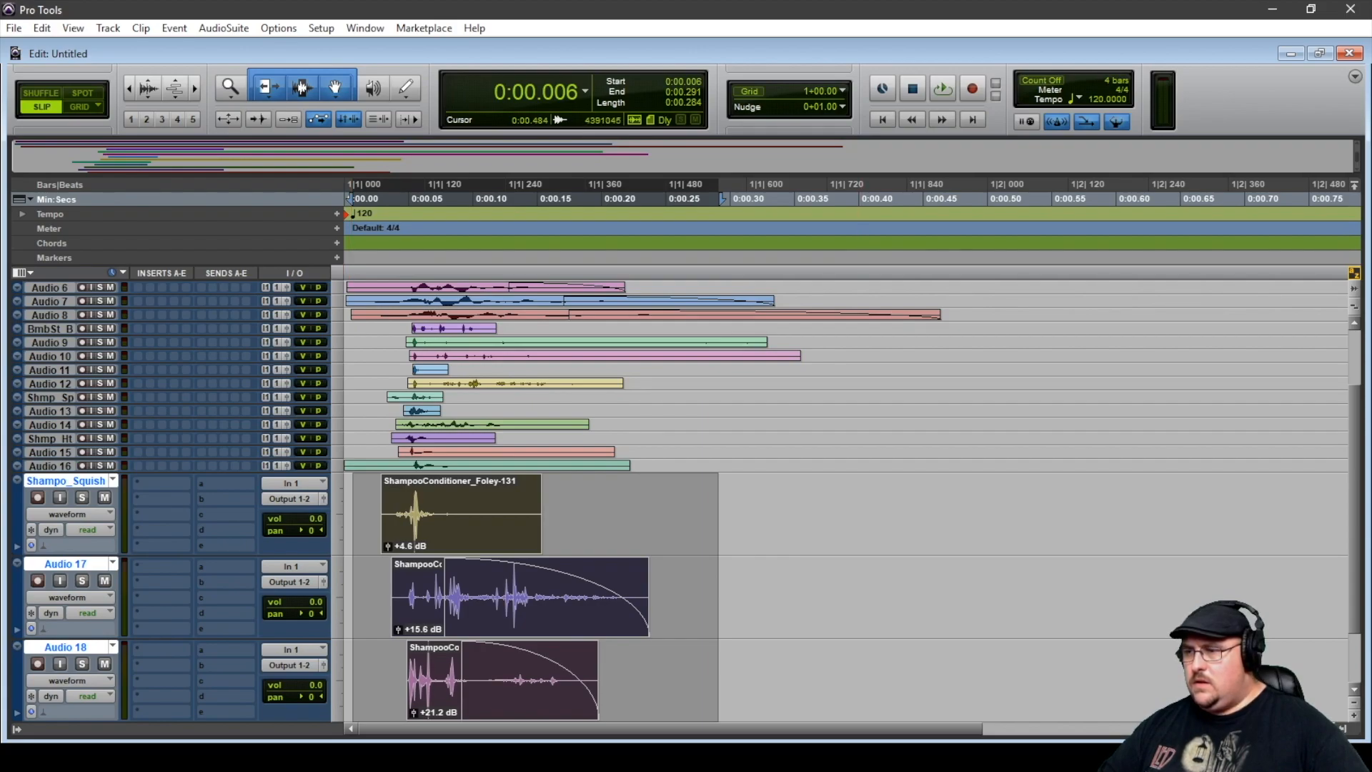
left_click_drag(998, 501, 986, 501)
key("shift+Return")
key("space")
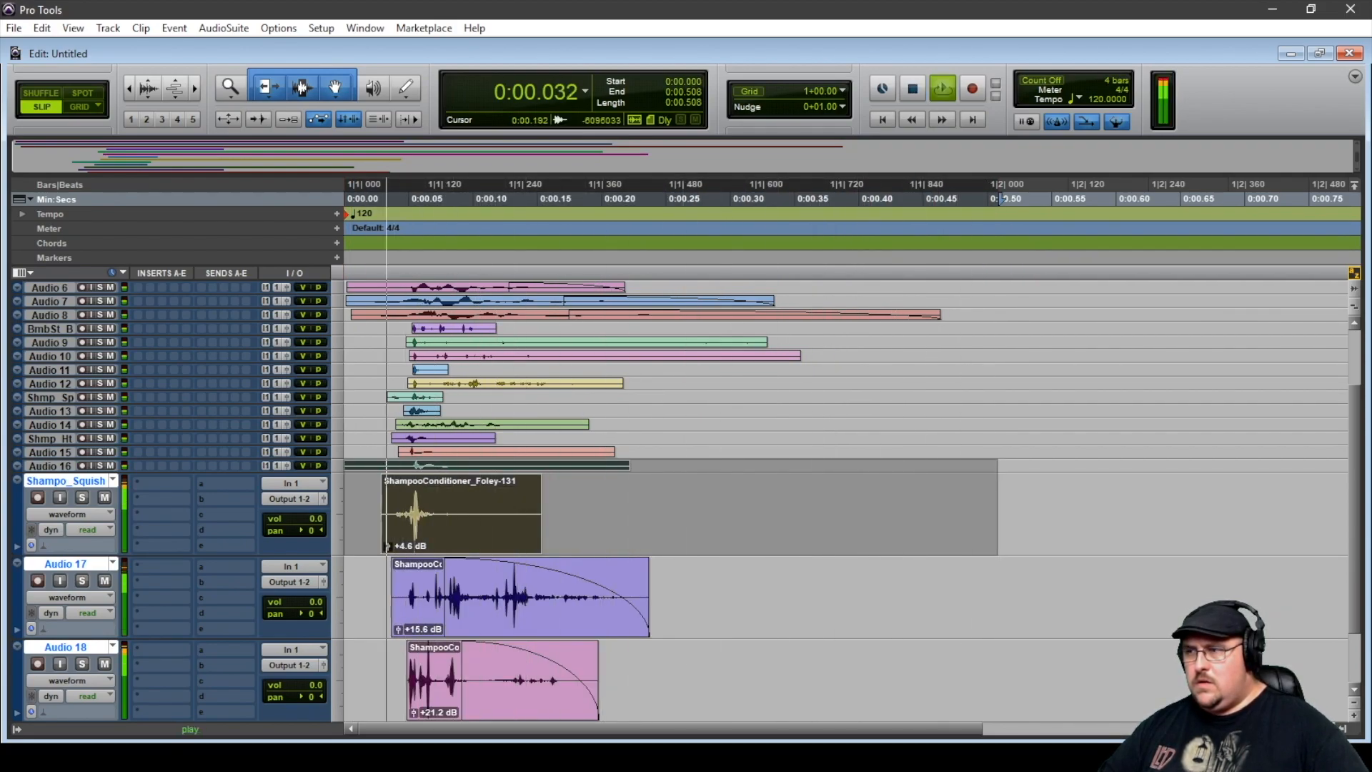
key("space")
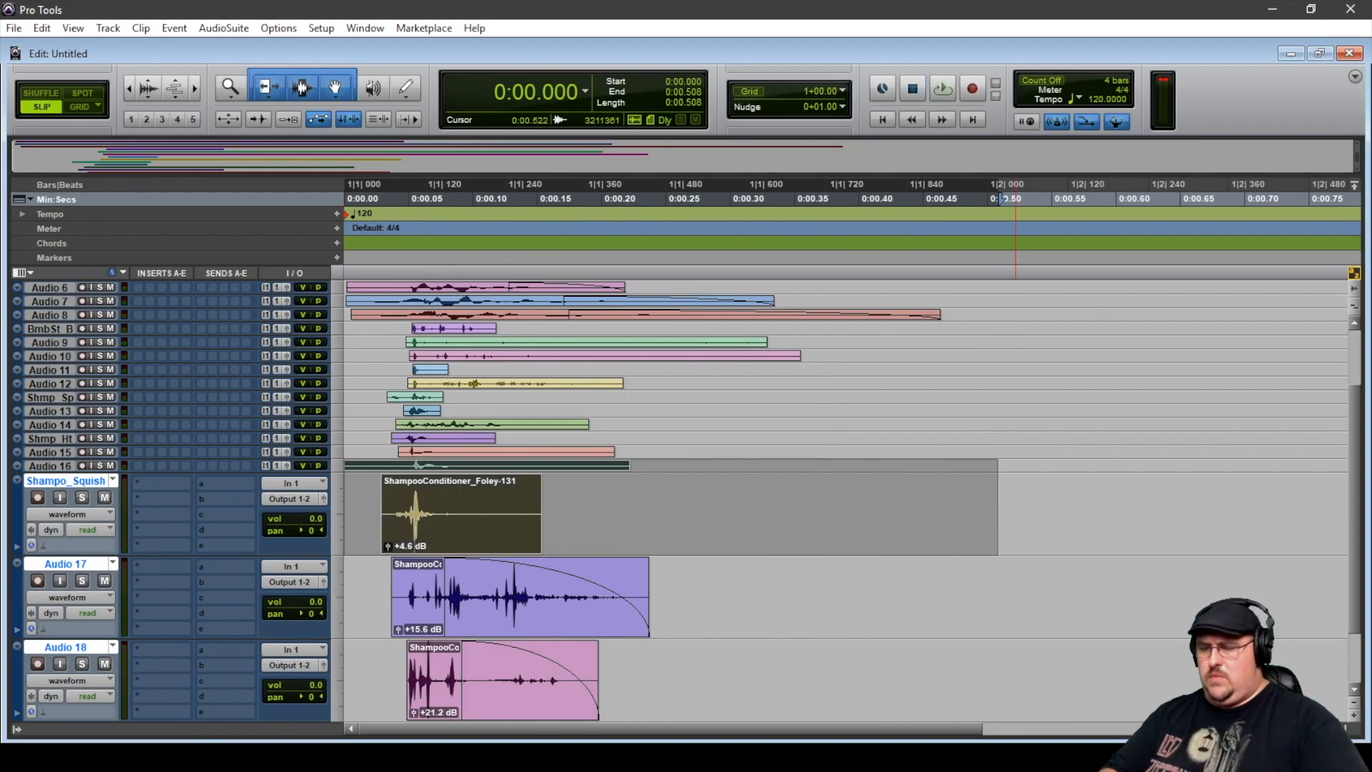
Lower the mixer levels of Shampo_Hit to -12.6, Audio 15 to -7.3, Audio 16 to -8.1, Shampo_Squish to -9.9, Audio 17 to -10.2 and Audio 18 to -11.5.
key("ctrl+equal")
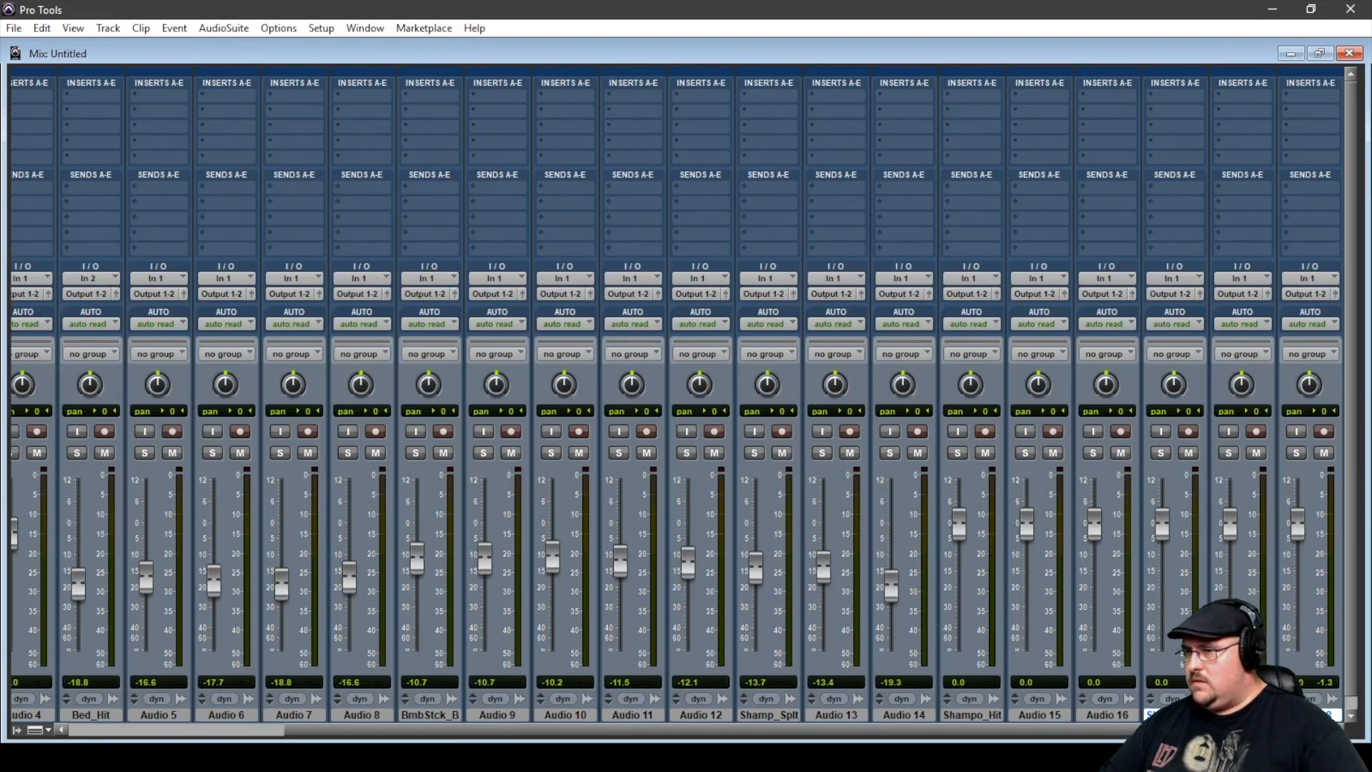
left_click_drag(959, 524, 1027, 555)
left_click_drag(1094, 524, 1094, 555)
left_click_drag(1162, 524, 1162, 559)
left_click_drag(1229, 524, 1230, 559)
left_click_drag(1298, 524, 1297, 556)
key("space")
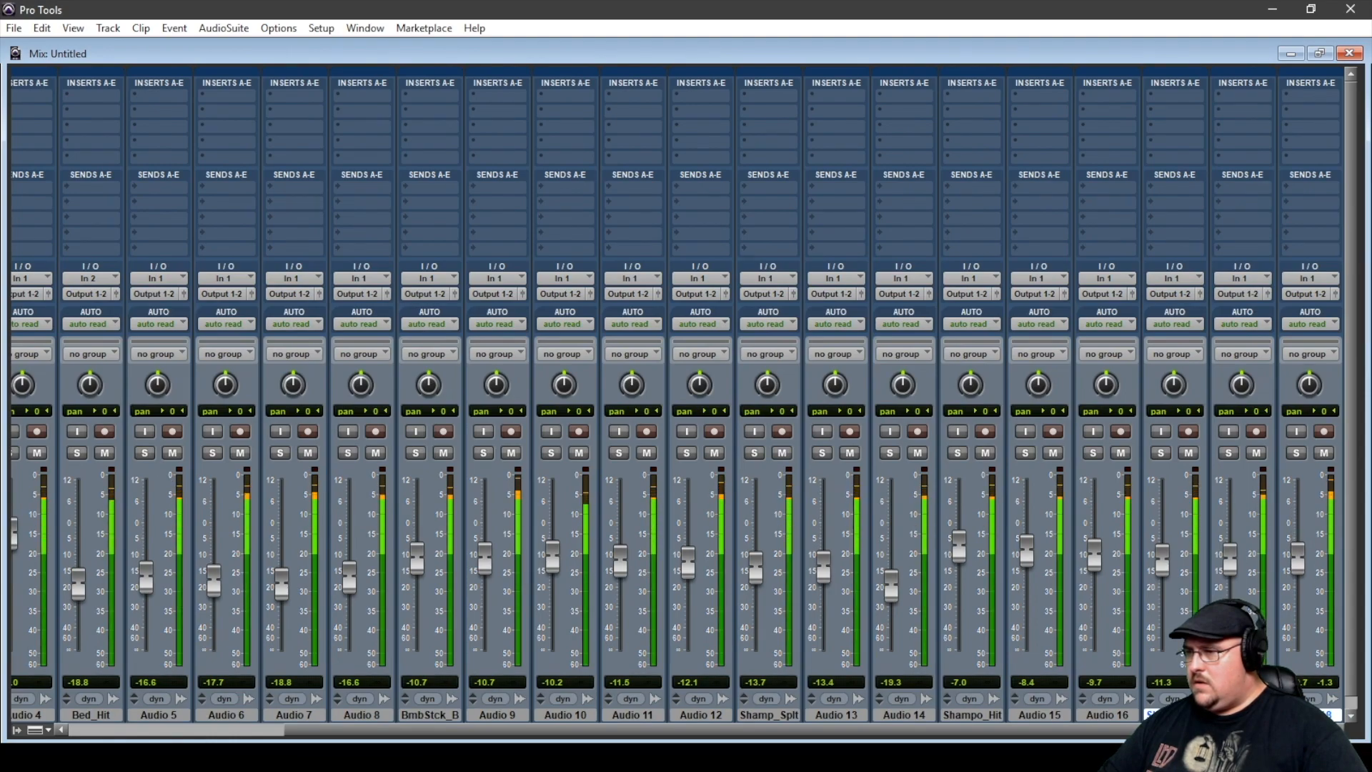
mouse_move(1297, 556)
left_mouse_down()
mouse_move(1297, 629)
mouse_move(1297, 561)
left_mouse_up()
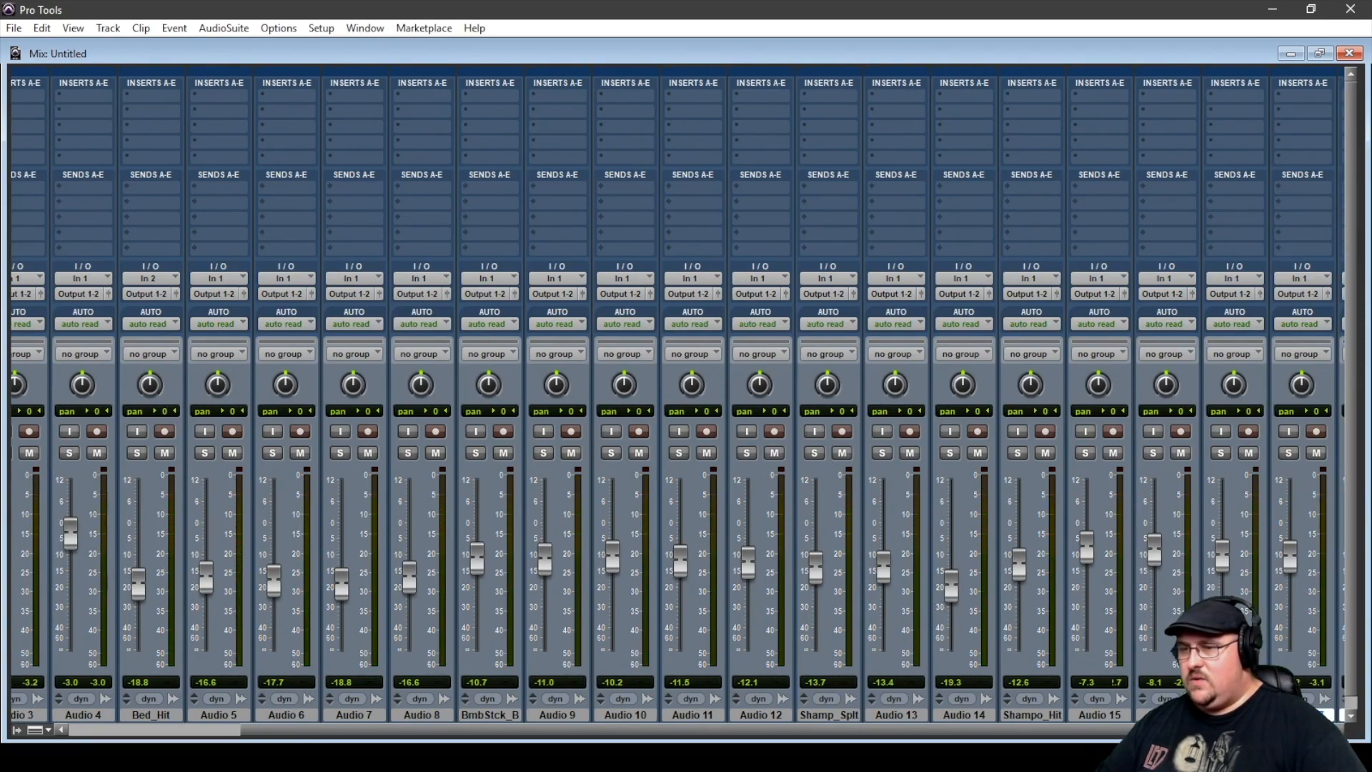
key("space")
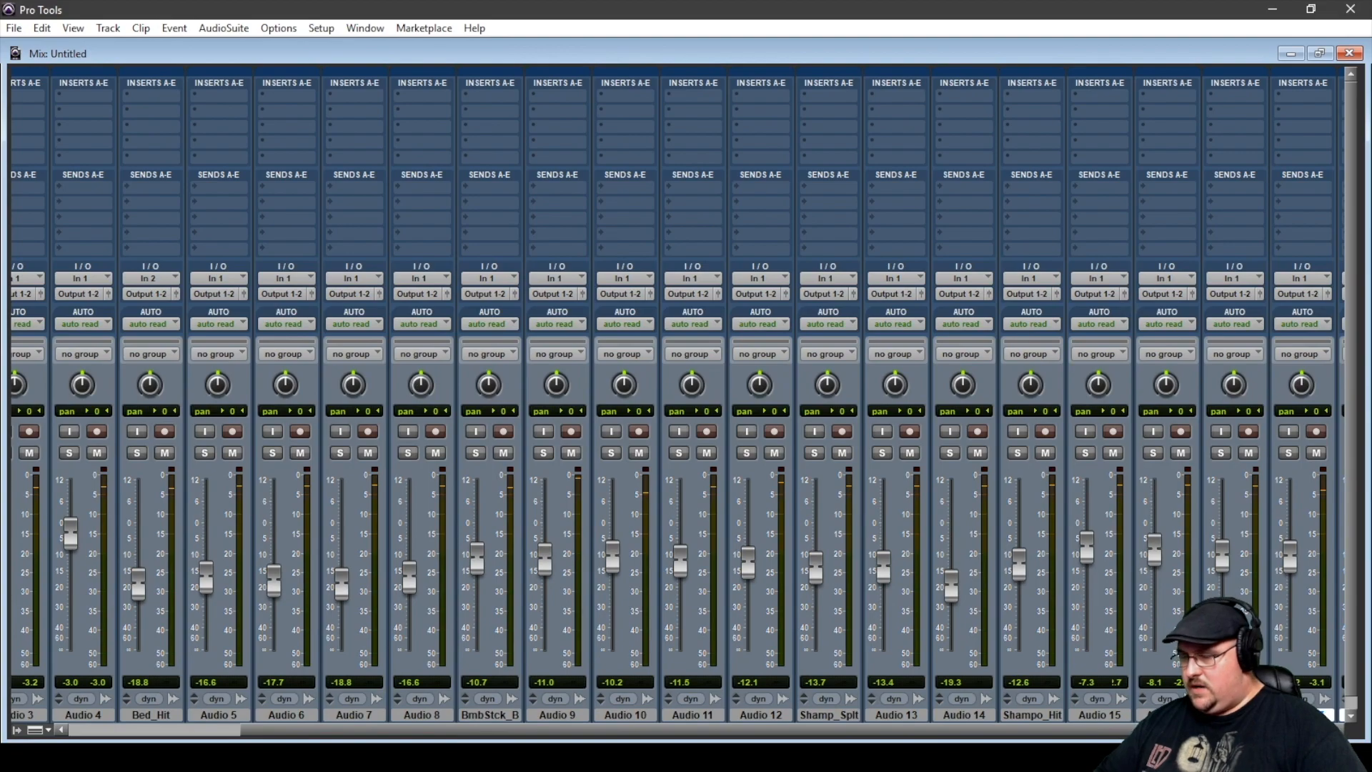
Return to the edit window, set Audio 9 to medium track height, solo it and play its BambooSticks_Breaking-64 clip.
key("ctrl+equal")
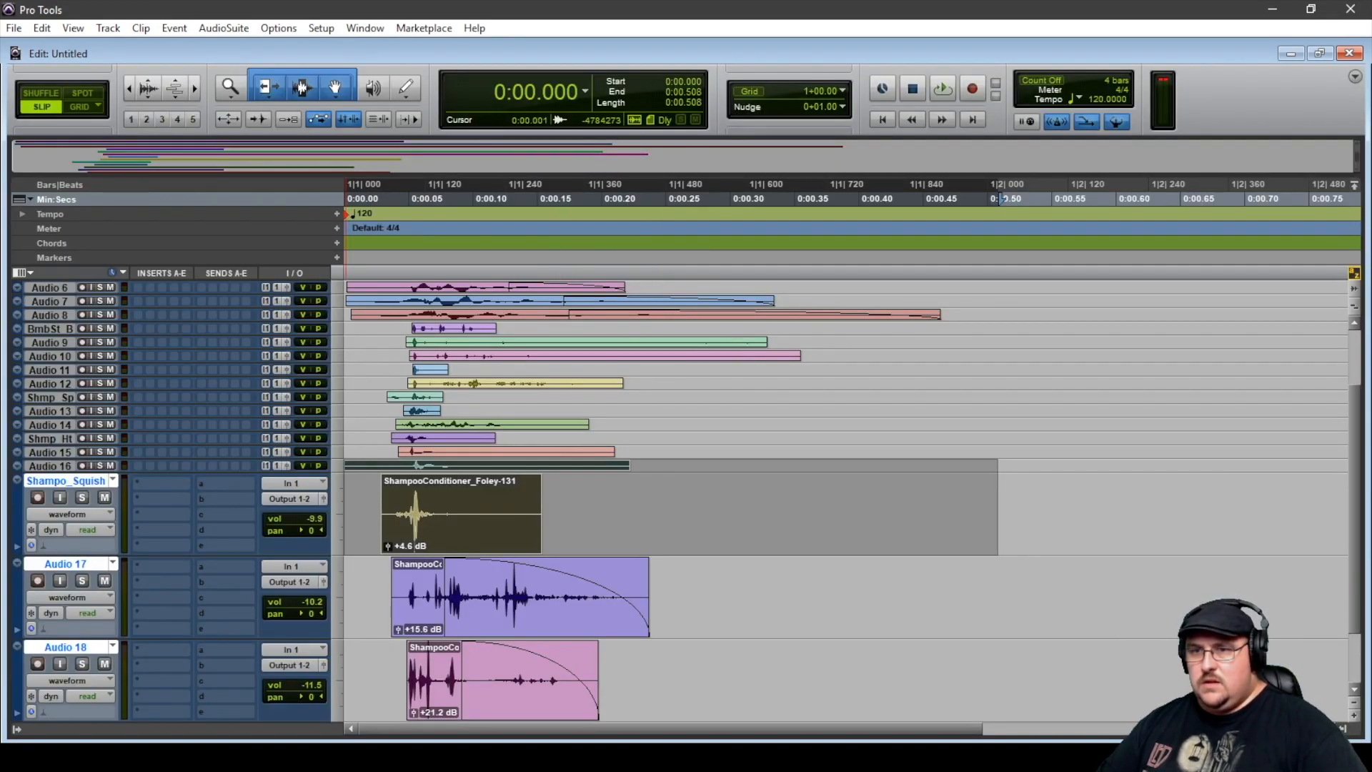
left_click(338, 344)
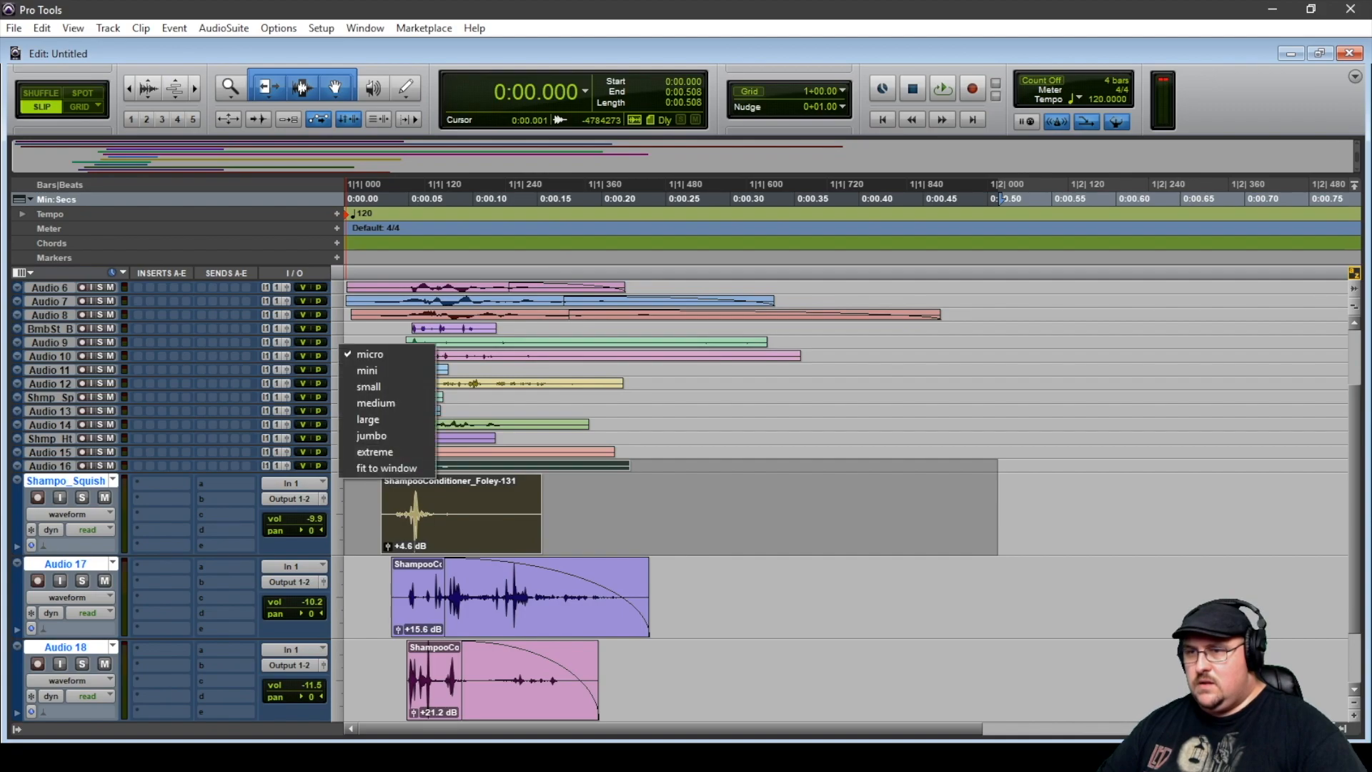
left_click(365, 404)
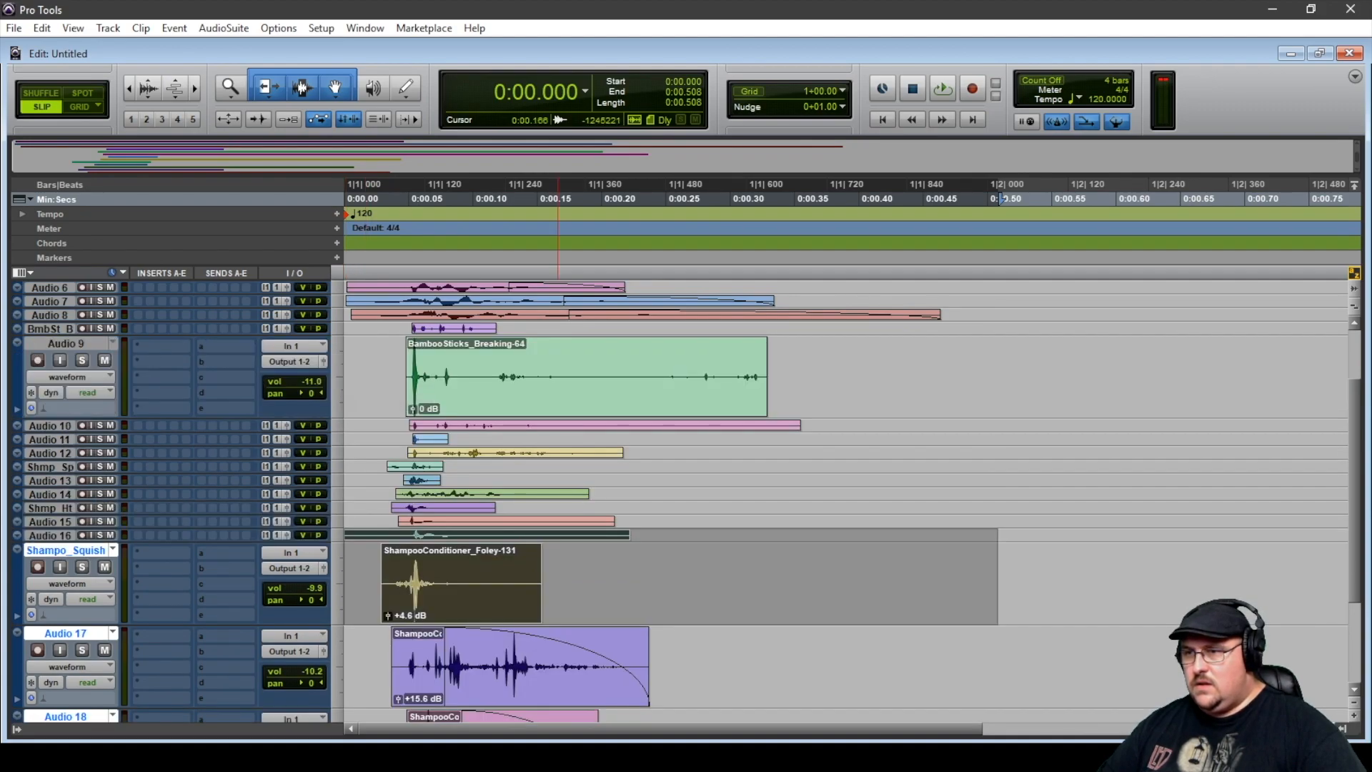
left_click(558, 398)
left_click(83, 360)
key("space")
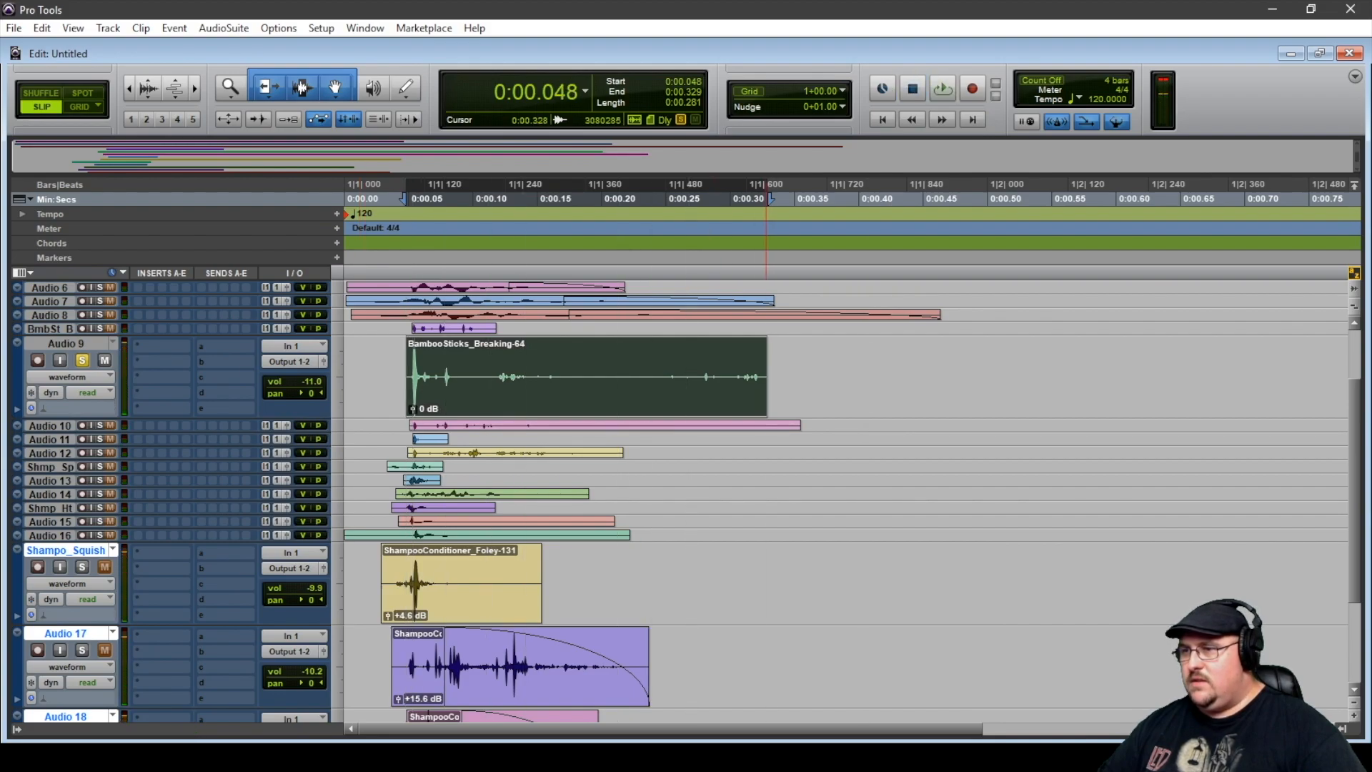
Shorten the Audio 9 clip, add a curved fade-out from 0.111 to 0.183 seconds, and play the unsoloed stack from the start.
left_click_drag(766, 386, 488, 342)
key("ctrl+f")
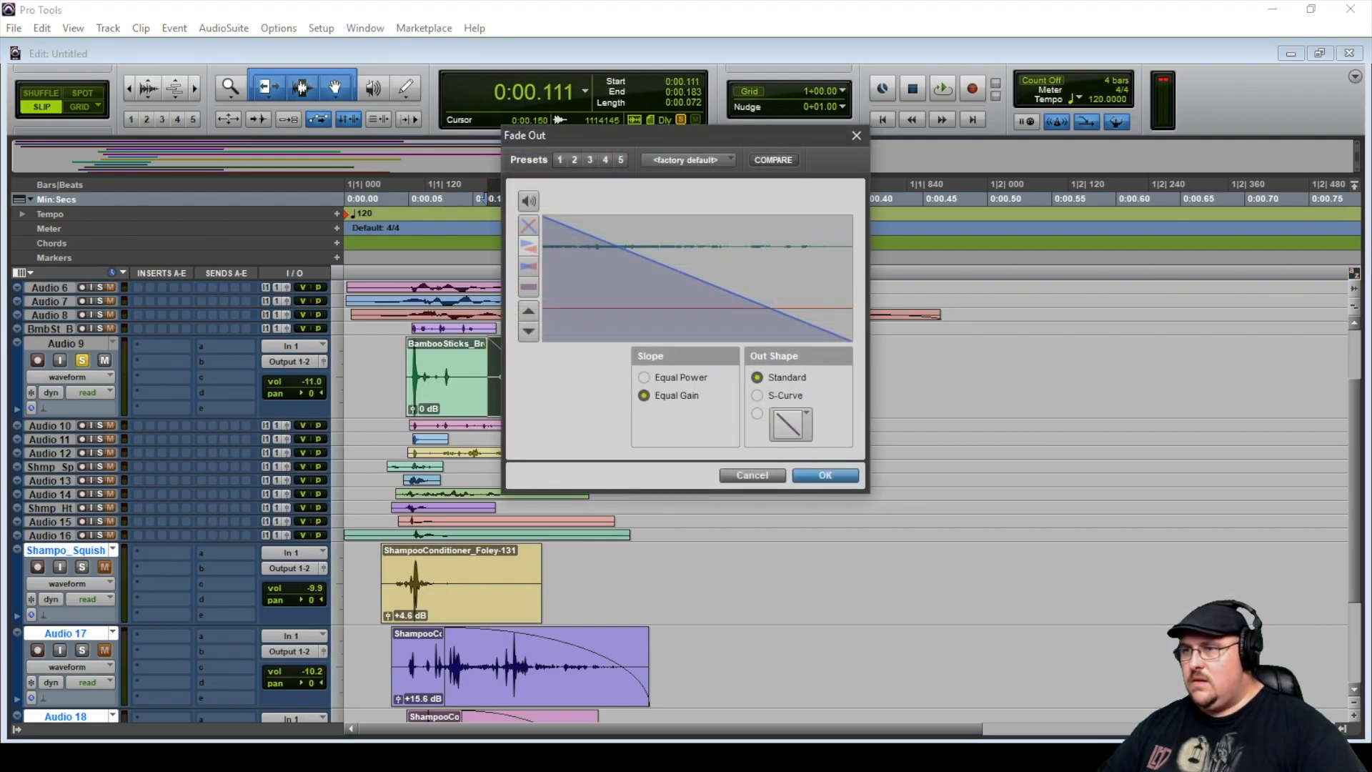
left_click_drag(698, 278, 744, 256)
key("Return")
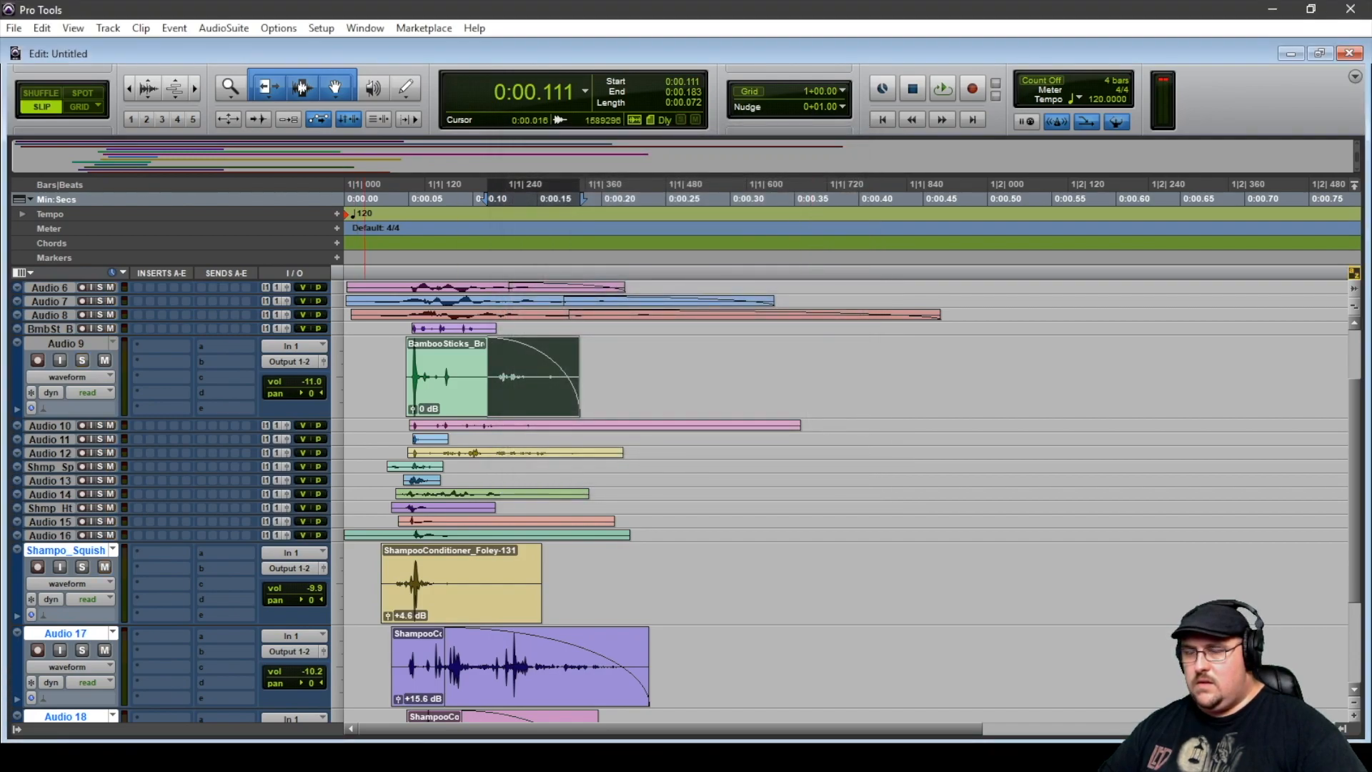
left_click_drag(959, 377, 345, 377)
key("space")
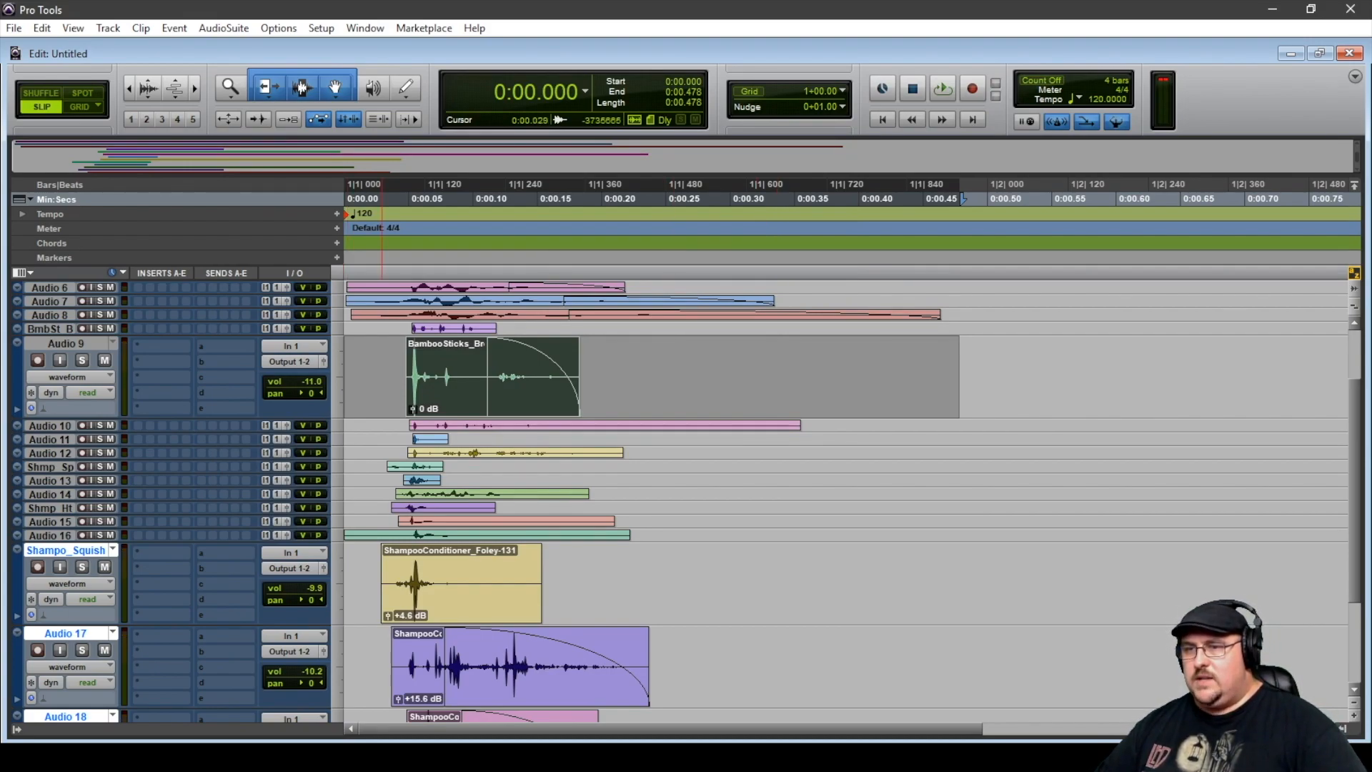
Reduce Audio 9 and the Shampo_Squish, Audio 17 and Audio 18 tracks to micro track height.
left_click(338, 379)
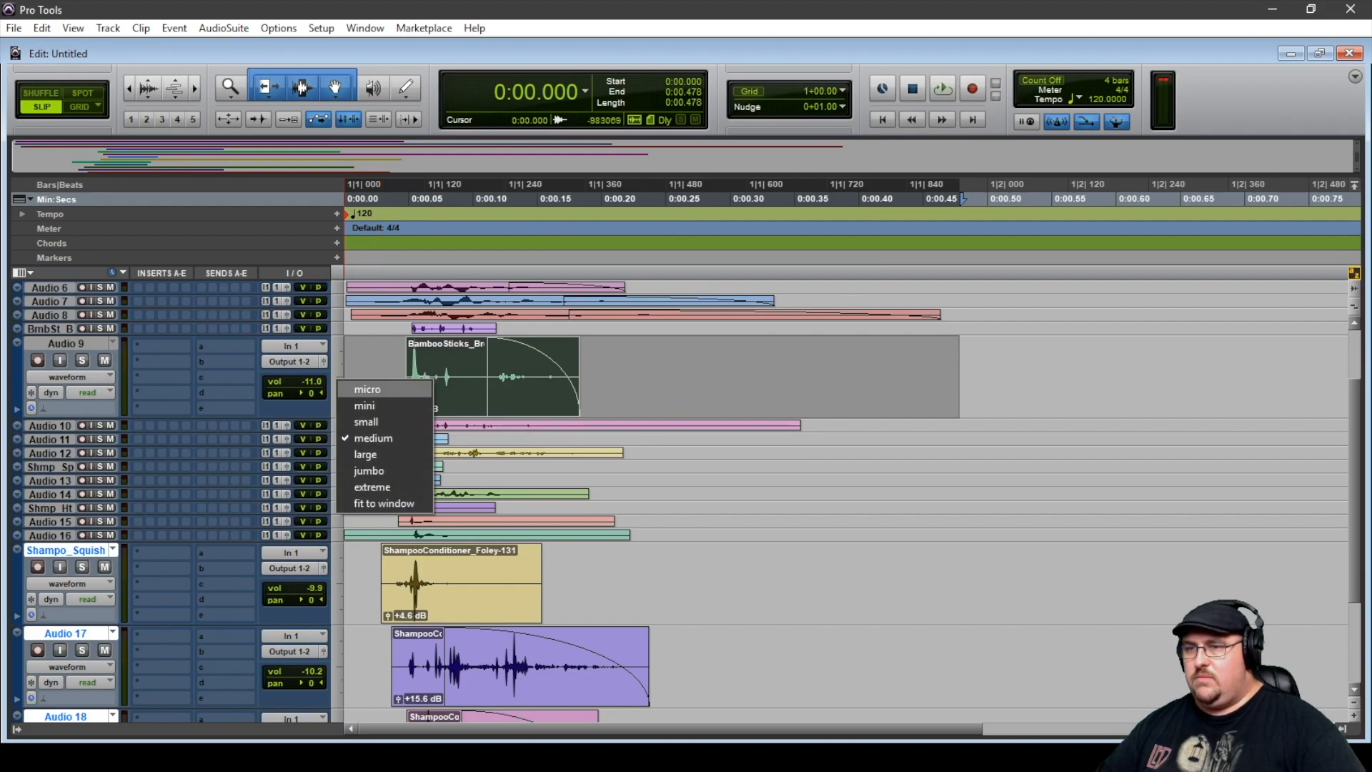
left_click(368, 389)
scroll(843, 500, "down", 3)
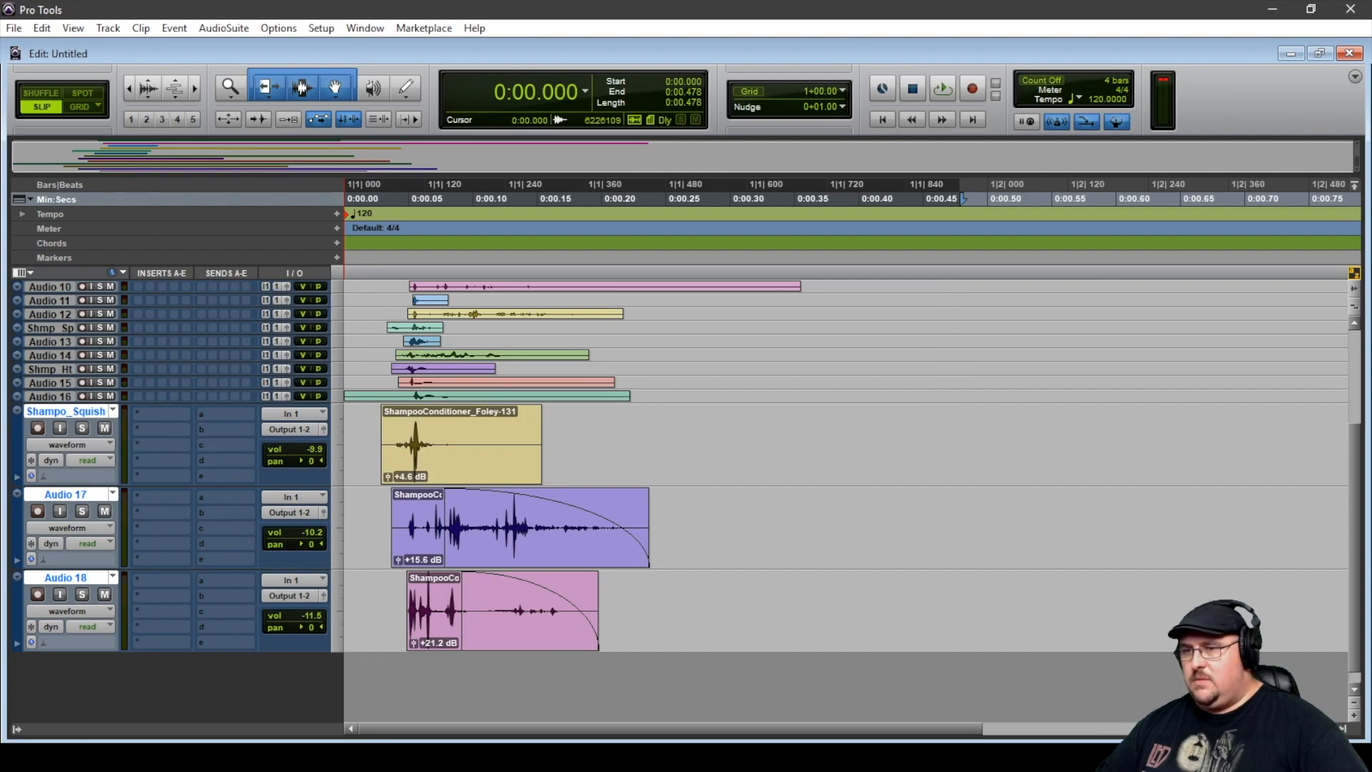
left_click(337, 509)
left_click(379, 517)
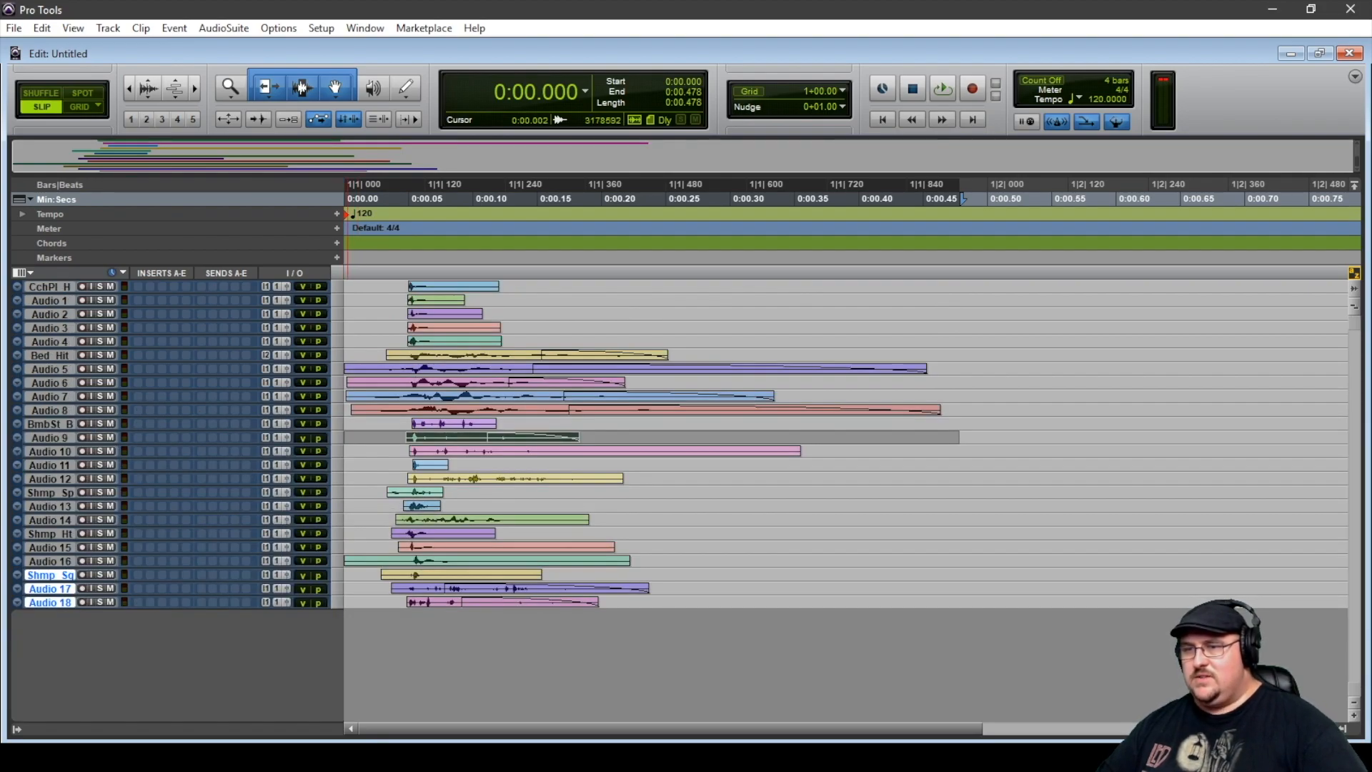
Switch to the mix window and review the inserts, sends, routing and groups across all the tracks.
key("ctrl+equal")
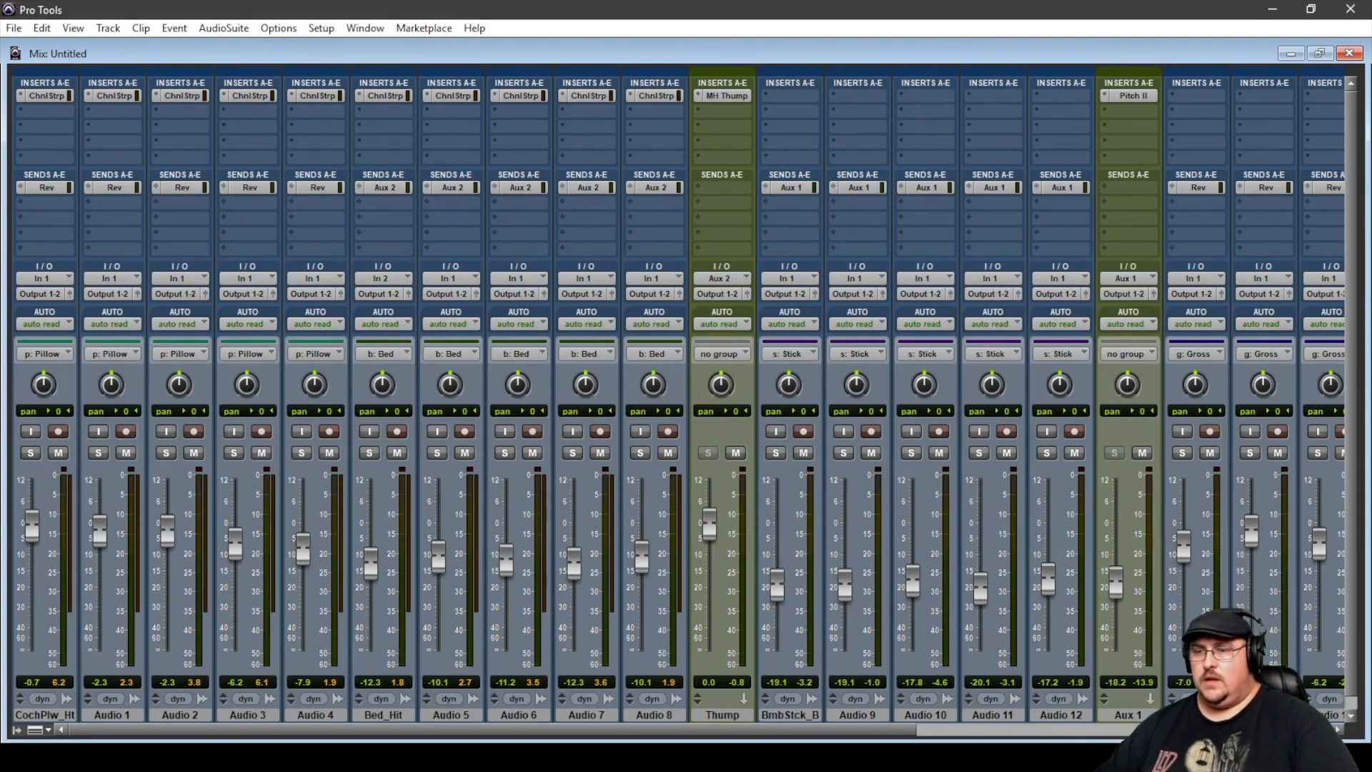
left_click_drag(493, 731, 907, 730)
scroll(774, 520, "left", 3)
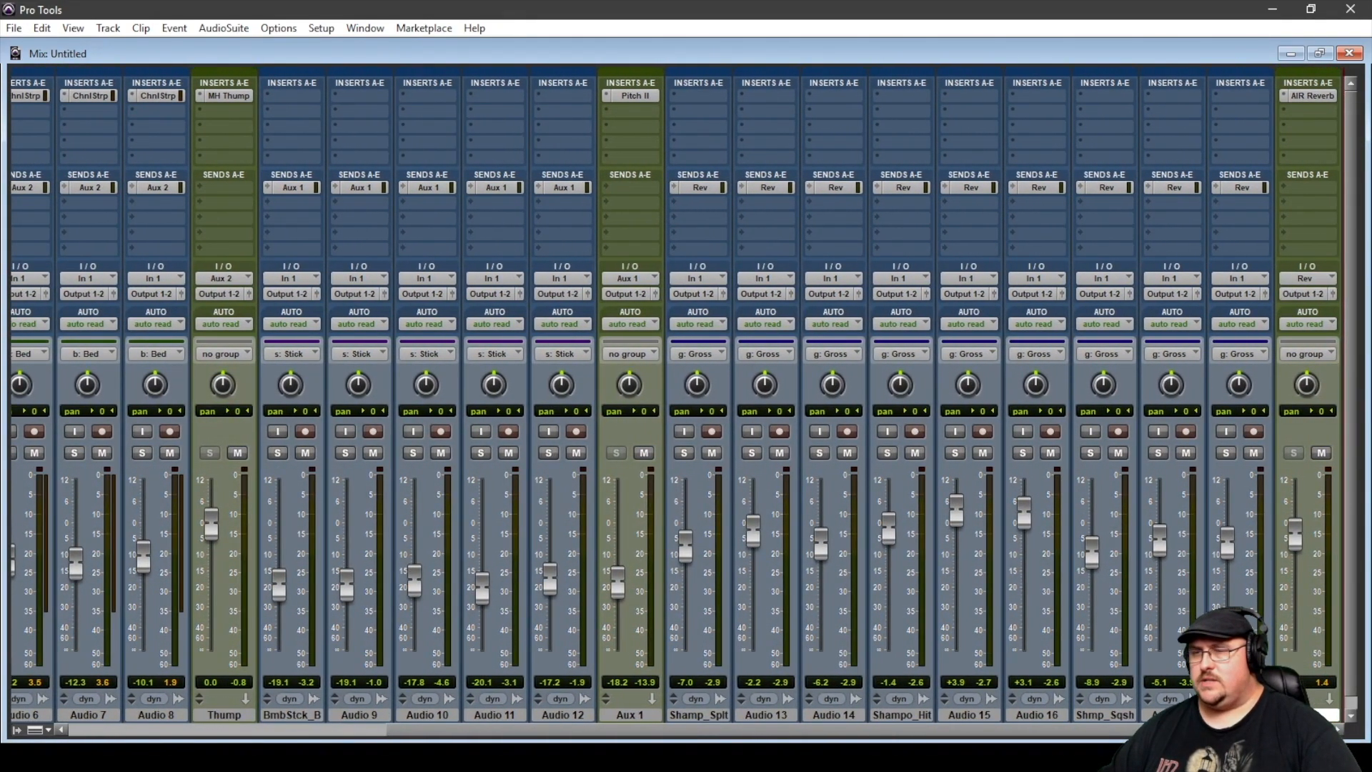
scroll(74, 554, "left", 6)
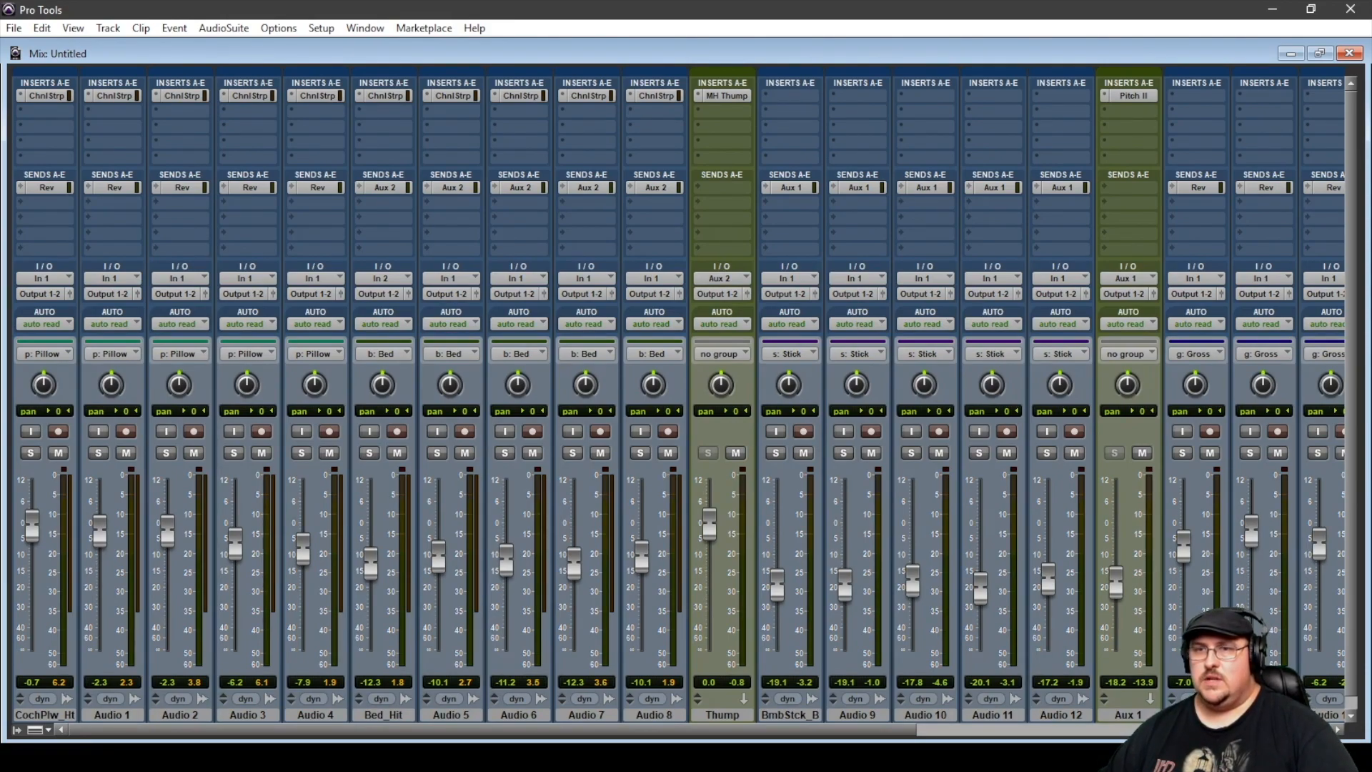
Inspect the Channel Strip compressor and EQ settings on the CouchPillow_Hit and Bed_Hit tracks, closing each plug-in after viewing.
left_click(47, 96)
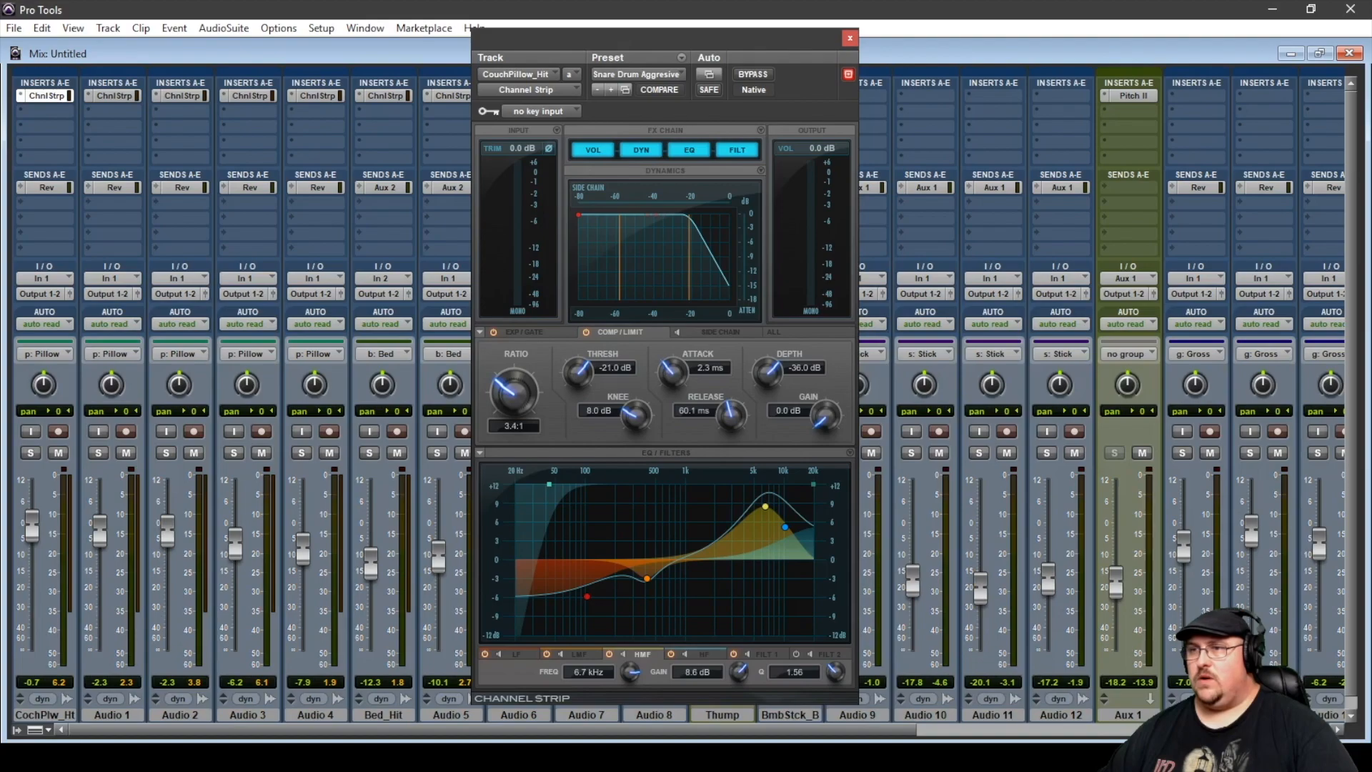
left_click(850, 38)
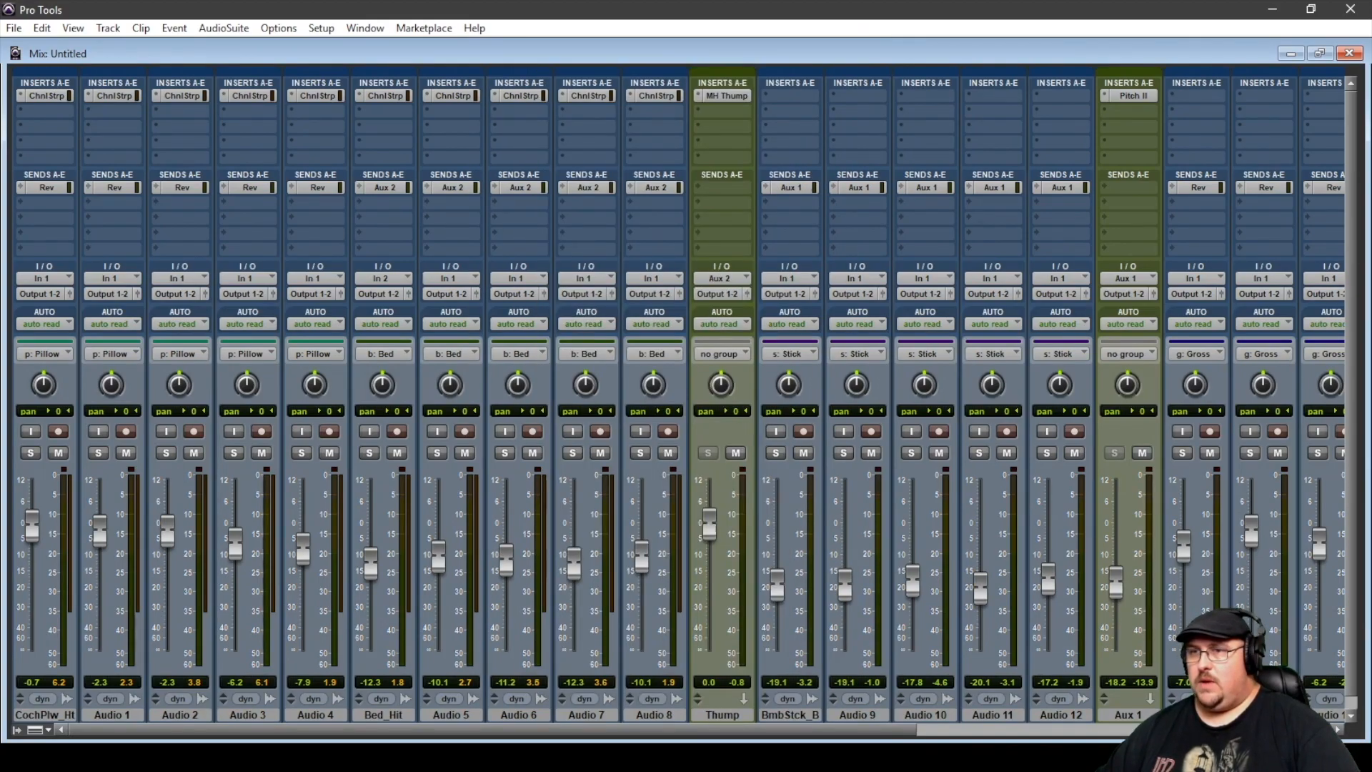
left_click(386, 95)
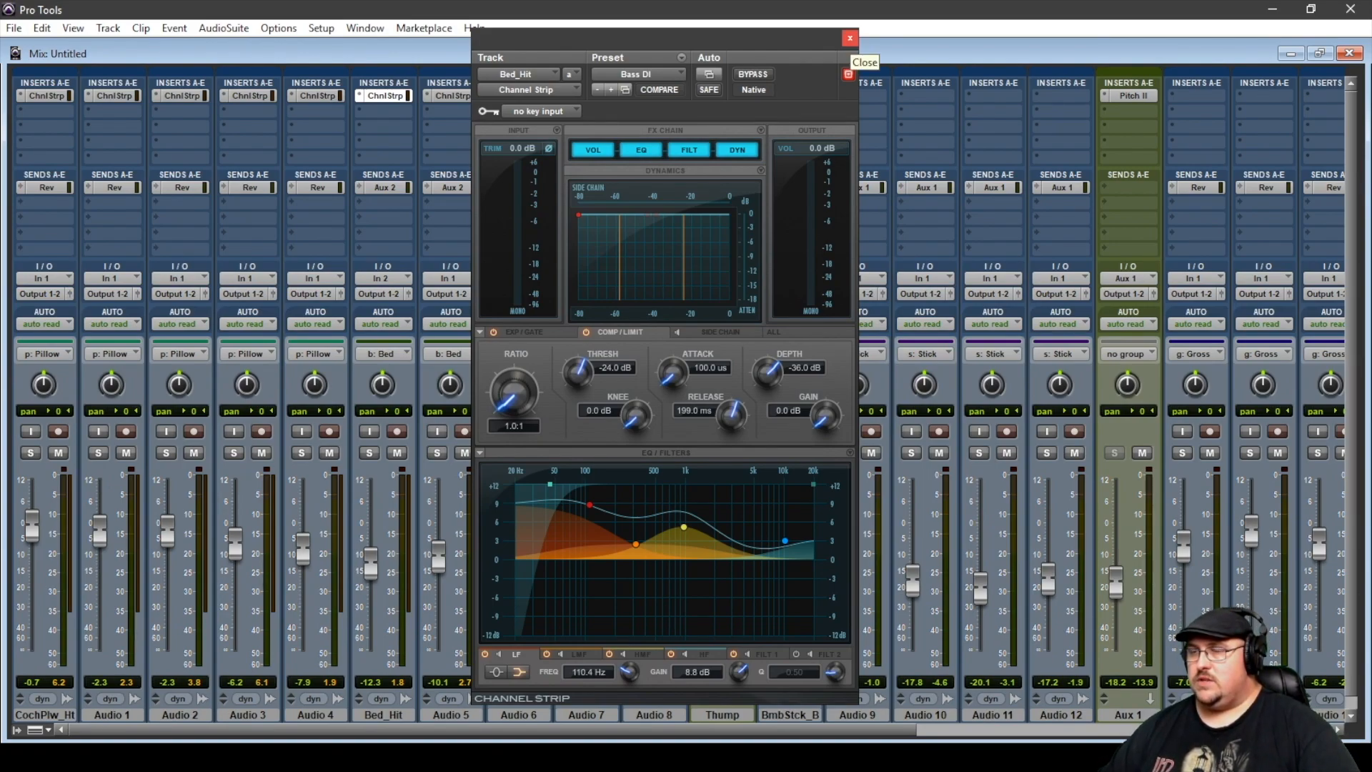
left_click(849, 74)
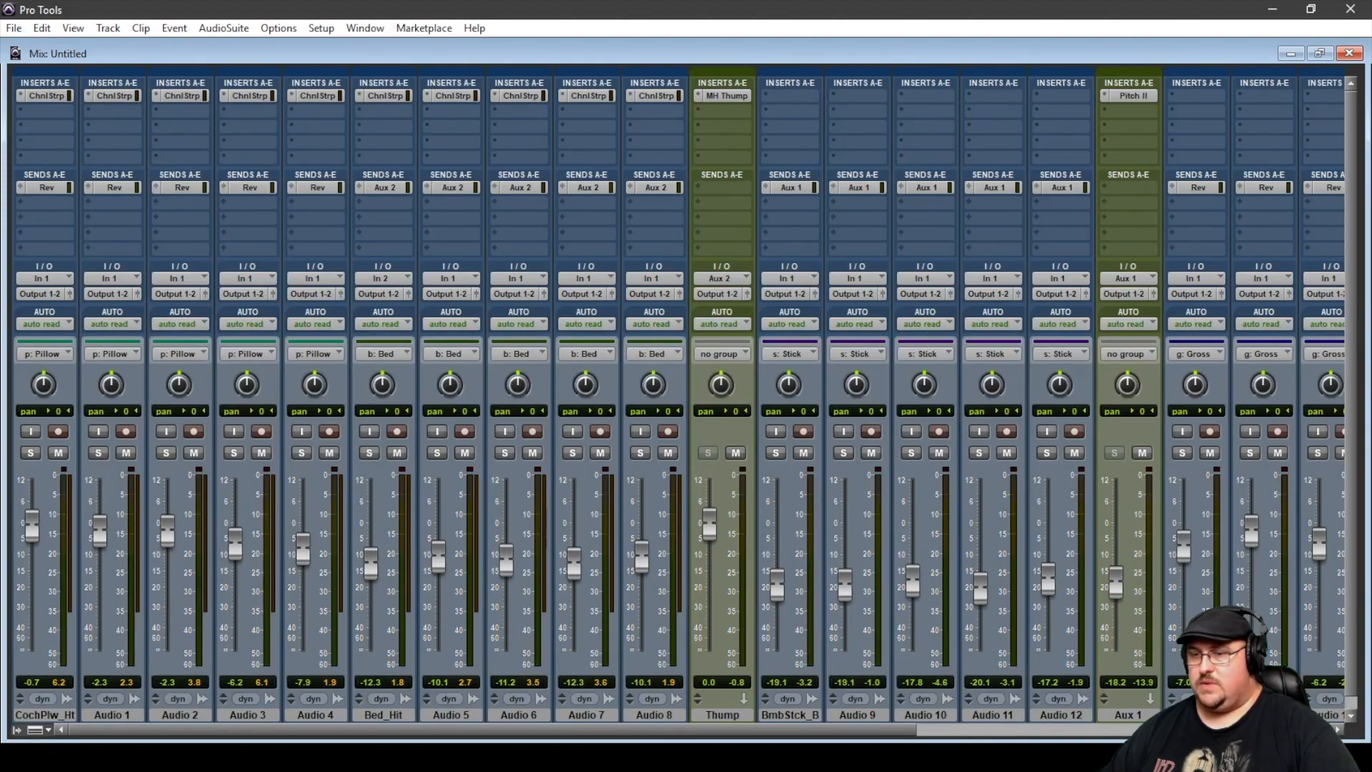
Examine the AIR Reverb settings on the Rev aux track and close the plug-in.
left_click_drag(493, 730, 908, 730)
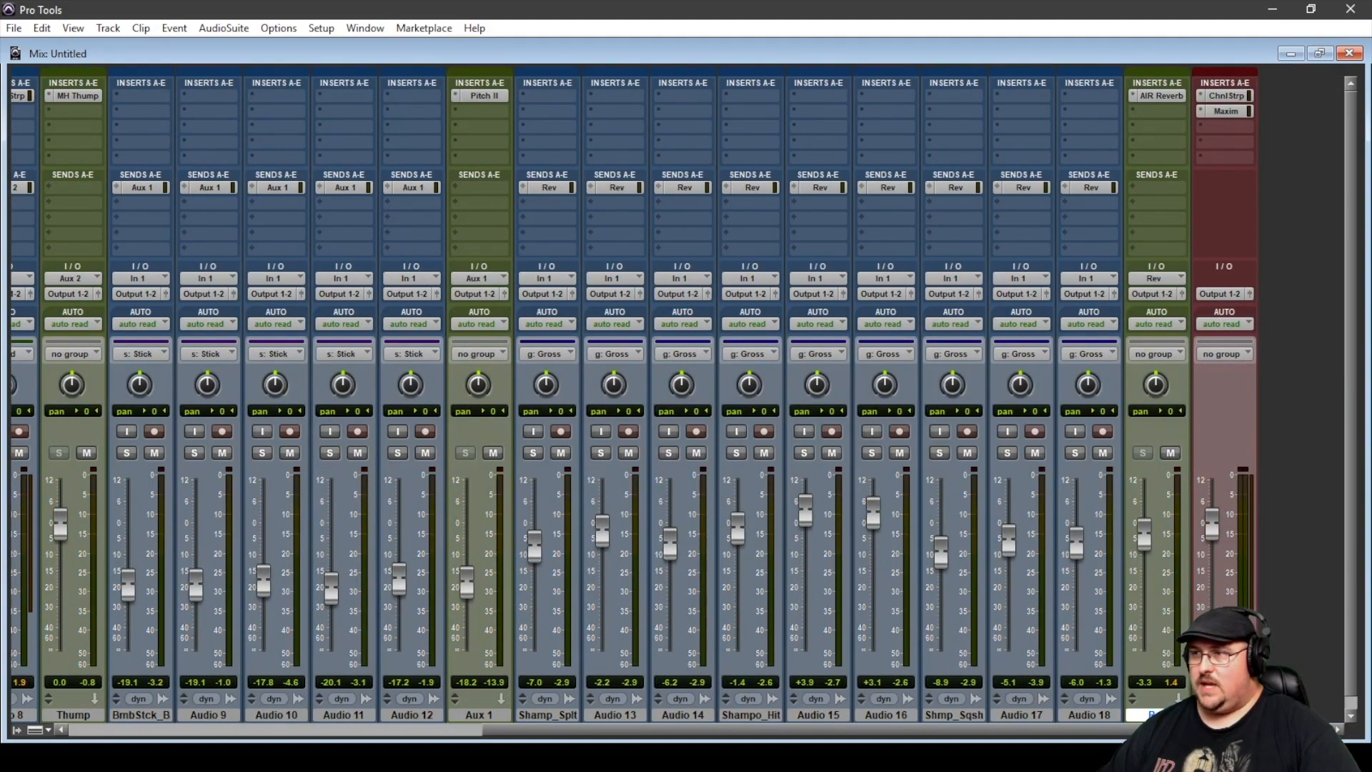
left_click(1158, 96)
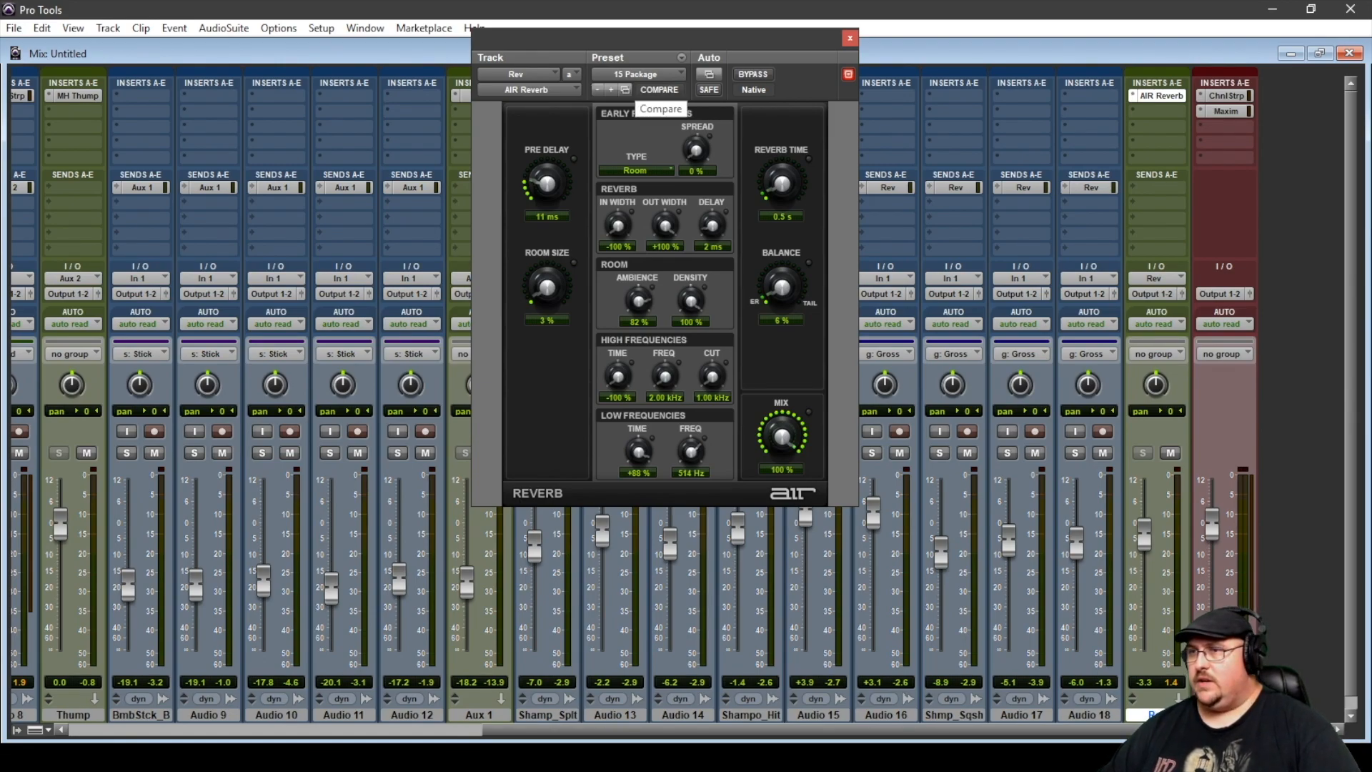
left_click(850, 38)
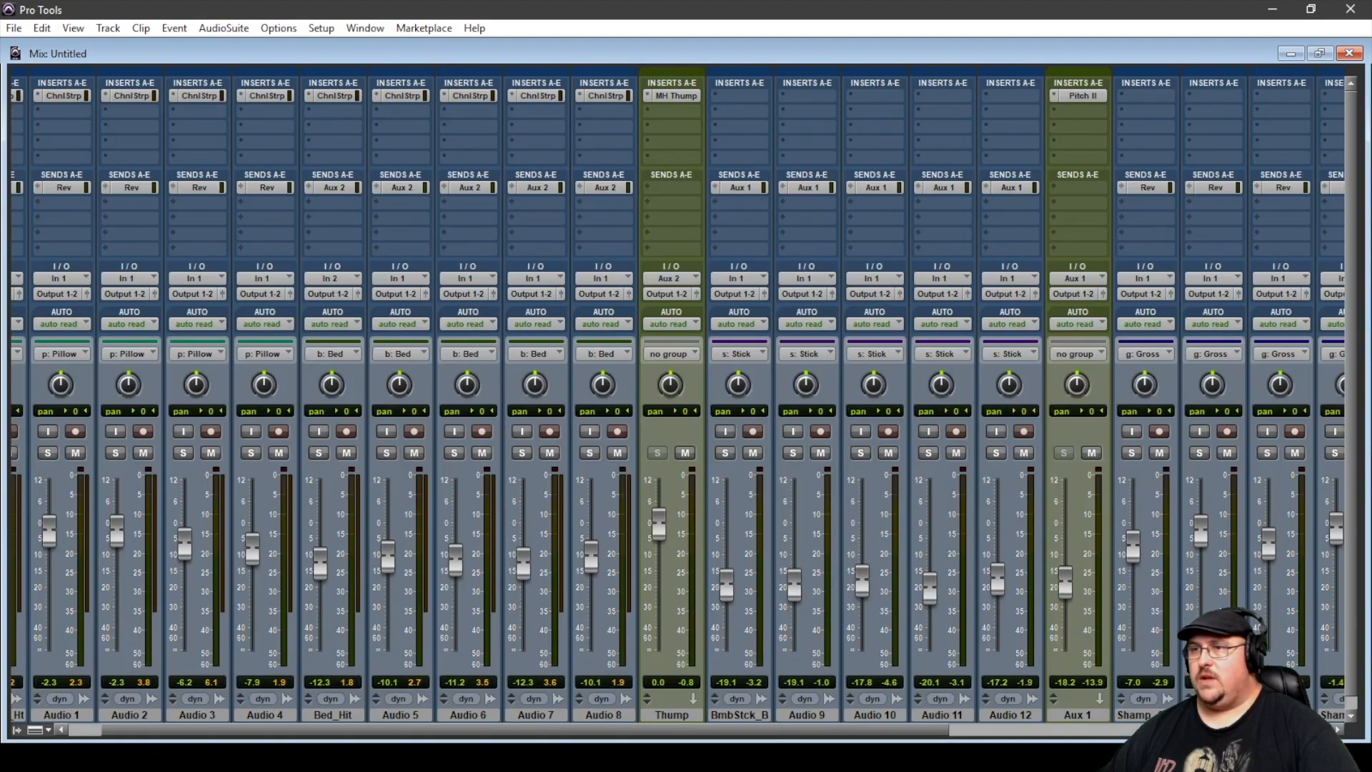
Examine the MH Thump oscillator, amplitude follower and output settings on the Thump track, then close the plug-in.
left_click(676, 96)
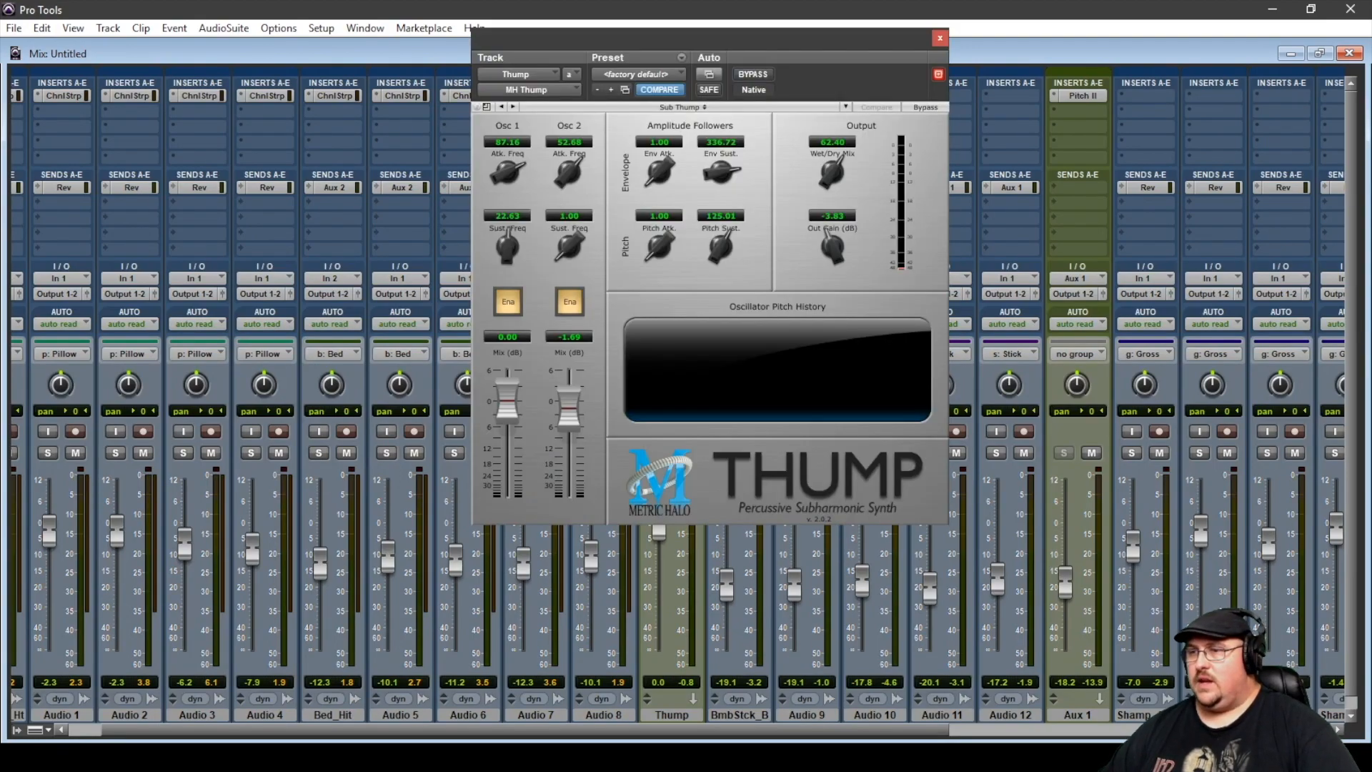
left_click_drag(700, 33, 889, 72)
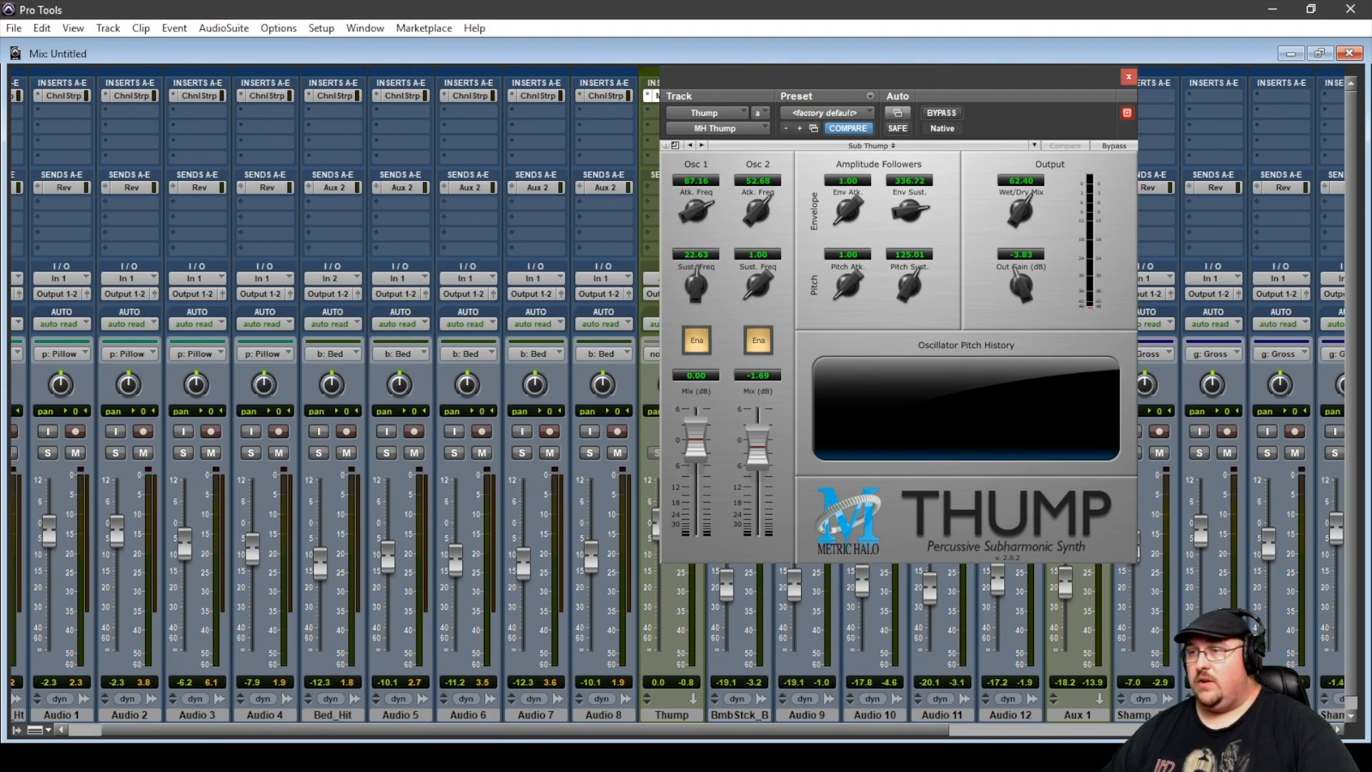
left_click_drag(1058, 79, 840, 86)
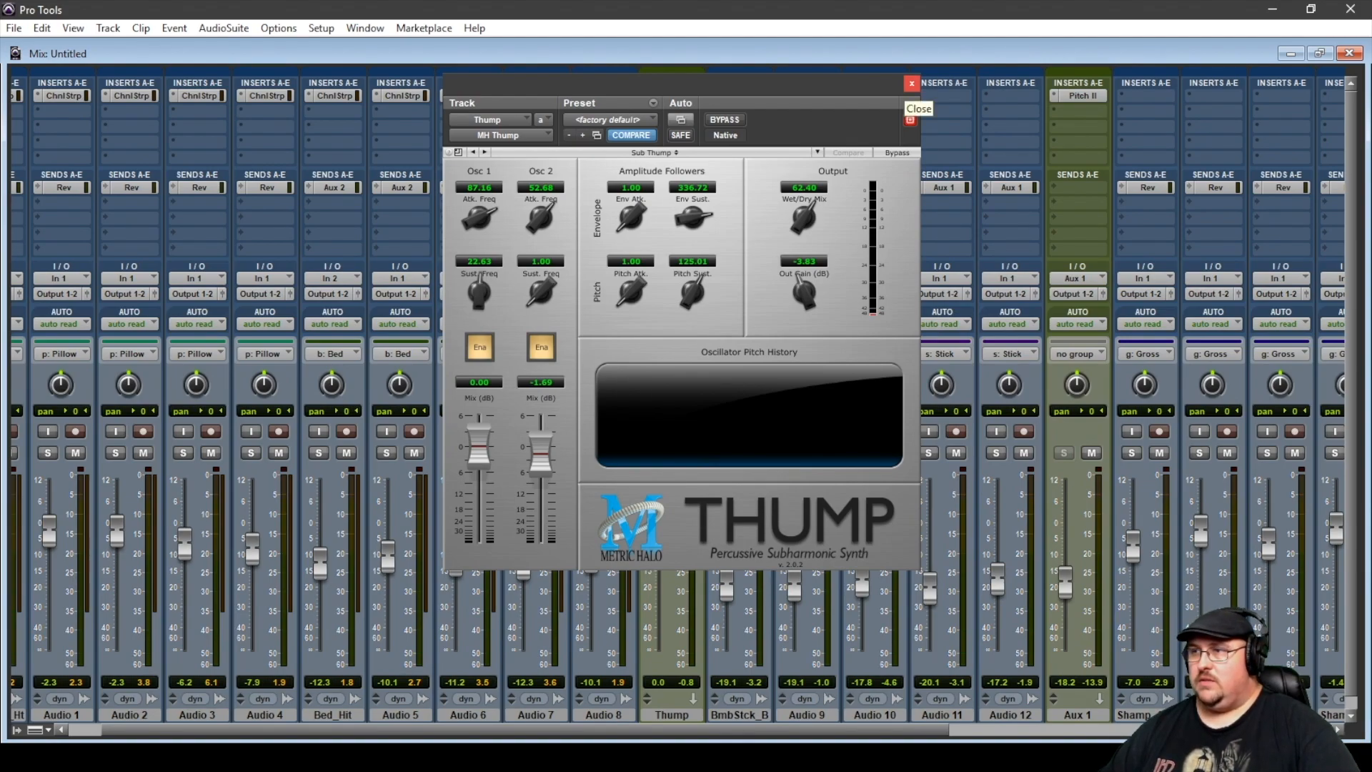
left_click(911, 83)
Examine the Pitch II pitch-shift and effects settings on Aux 1 and close the plug-in.
left_click_drag(922, 730, 1112, 730)
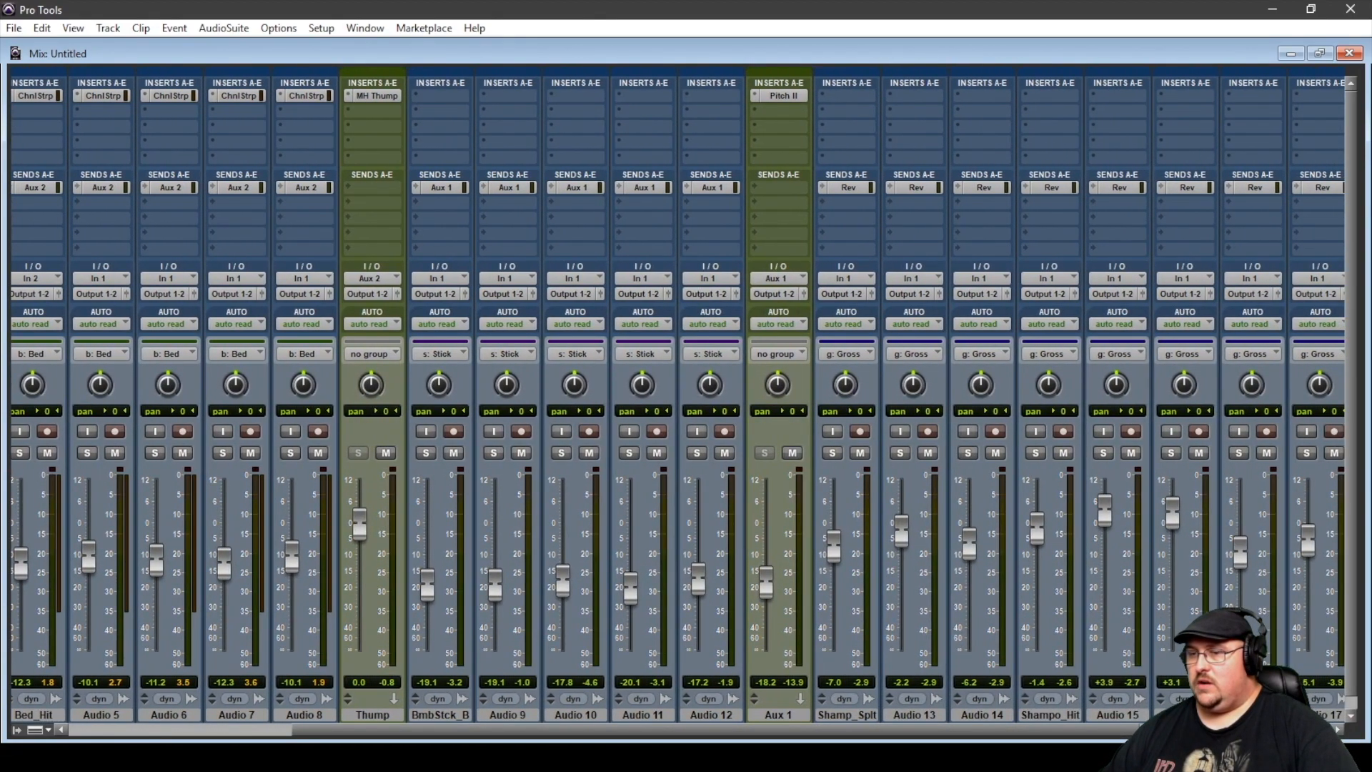
left_click(779, 95)
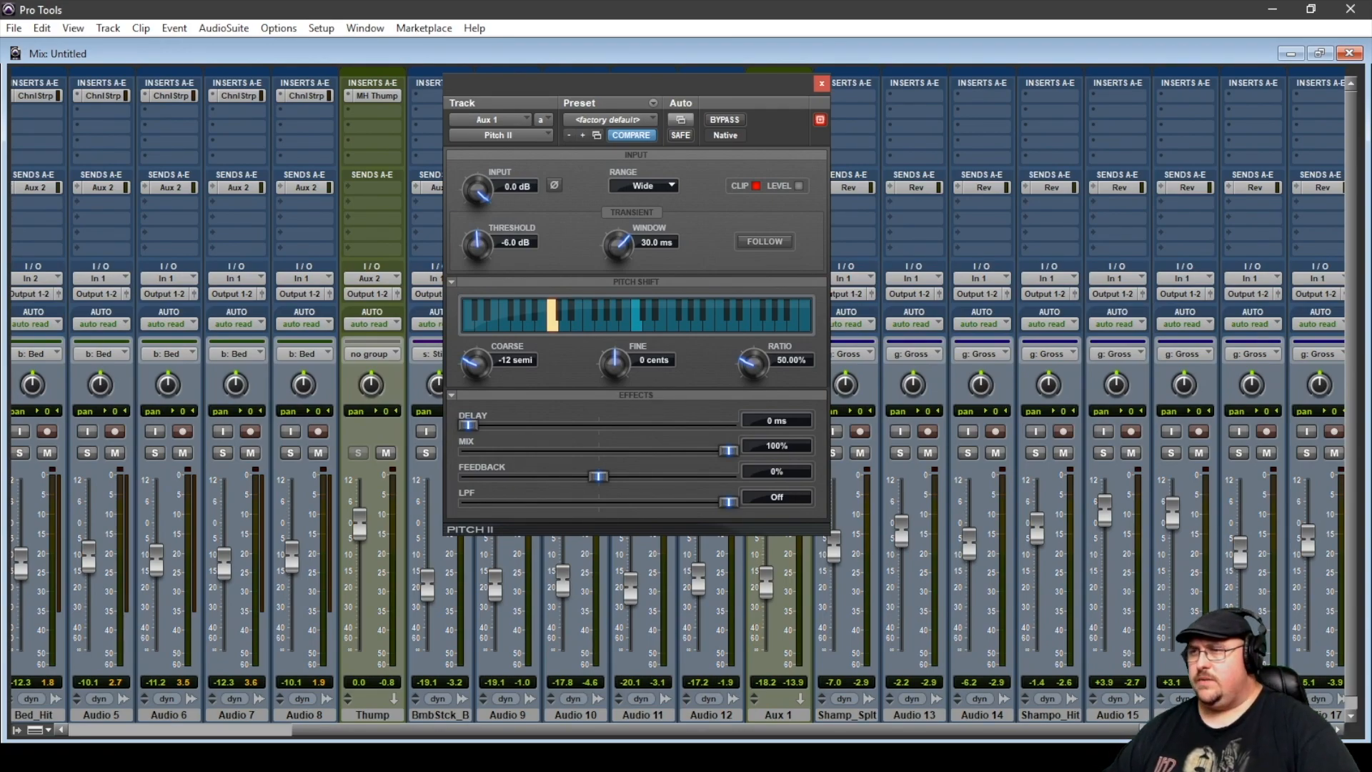
left_click(821, 84)
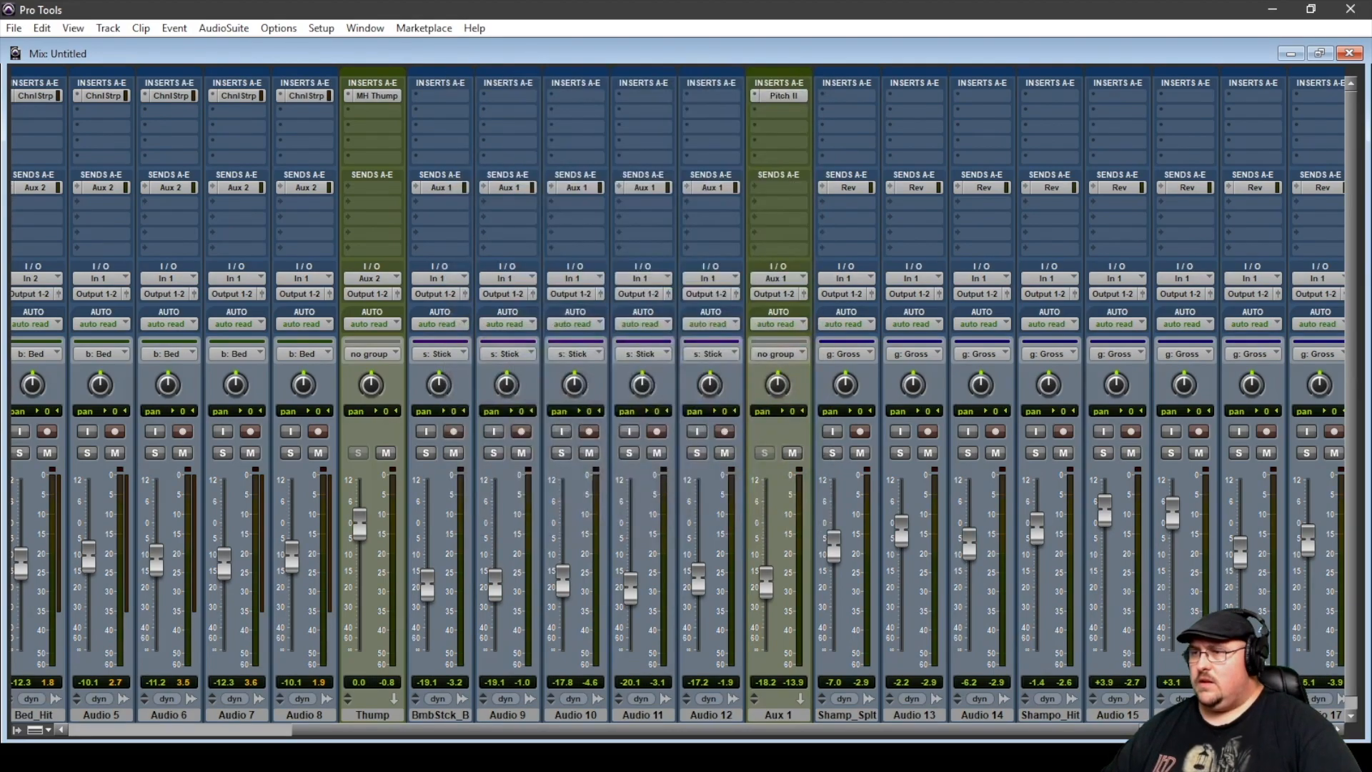
Inspect the Channel Strip and Maxim limiter settings on the Master 1 track, closing each plug-in after viewing.
left_click_drag(714, 730, 906, 729)
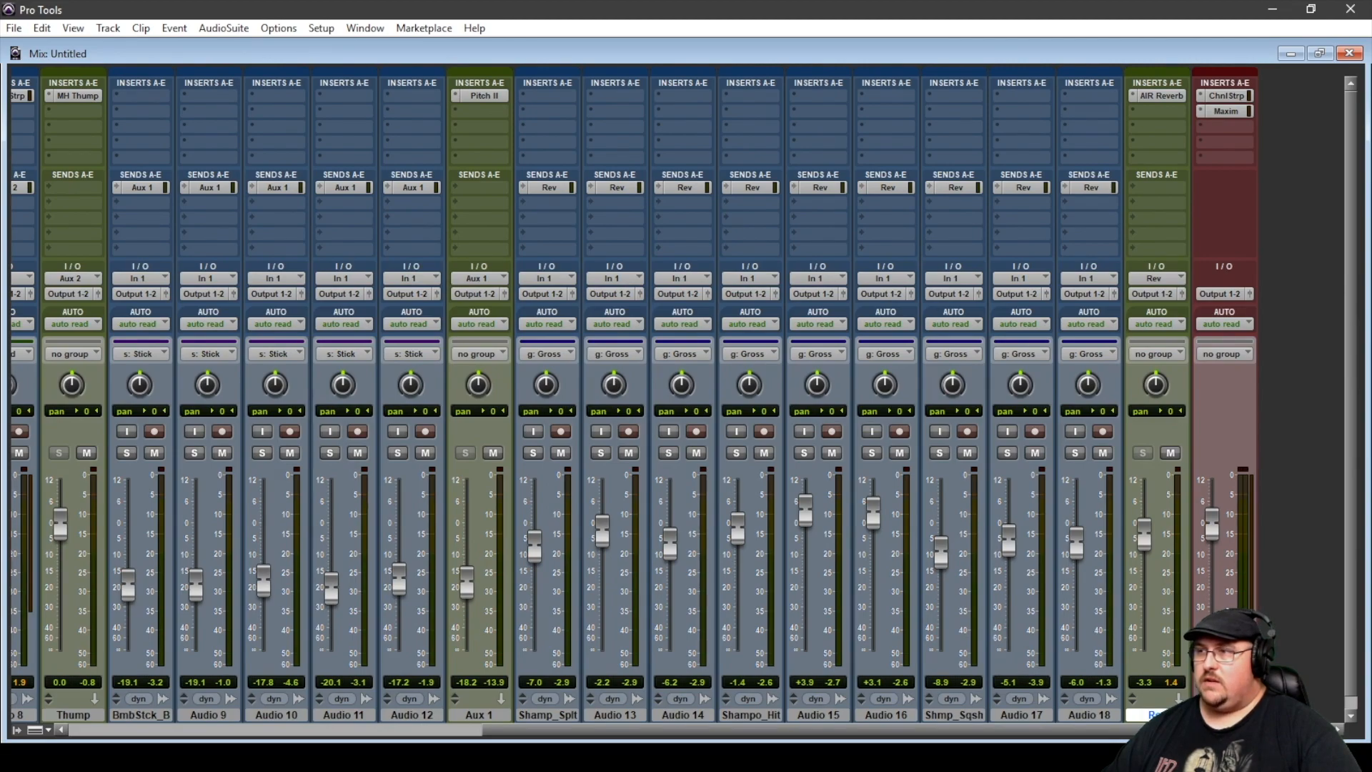
left_click(1226, 96)
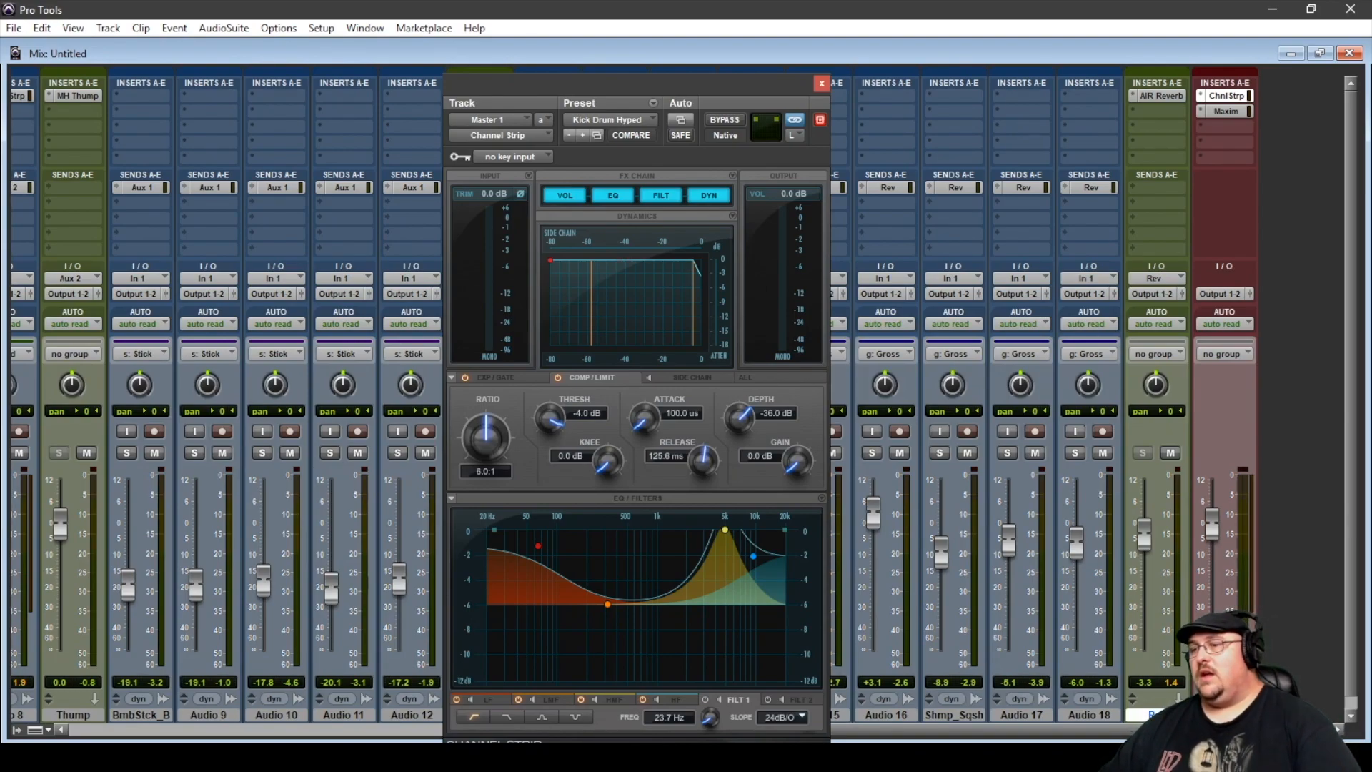
key("ctrl+w")
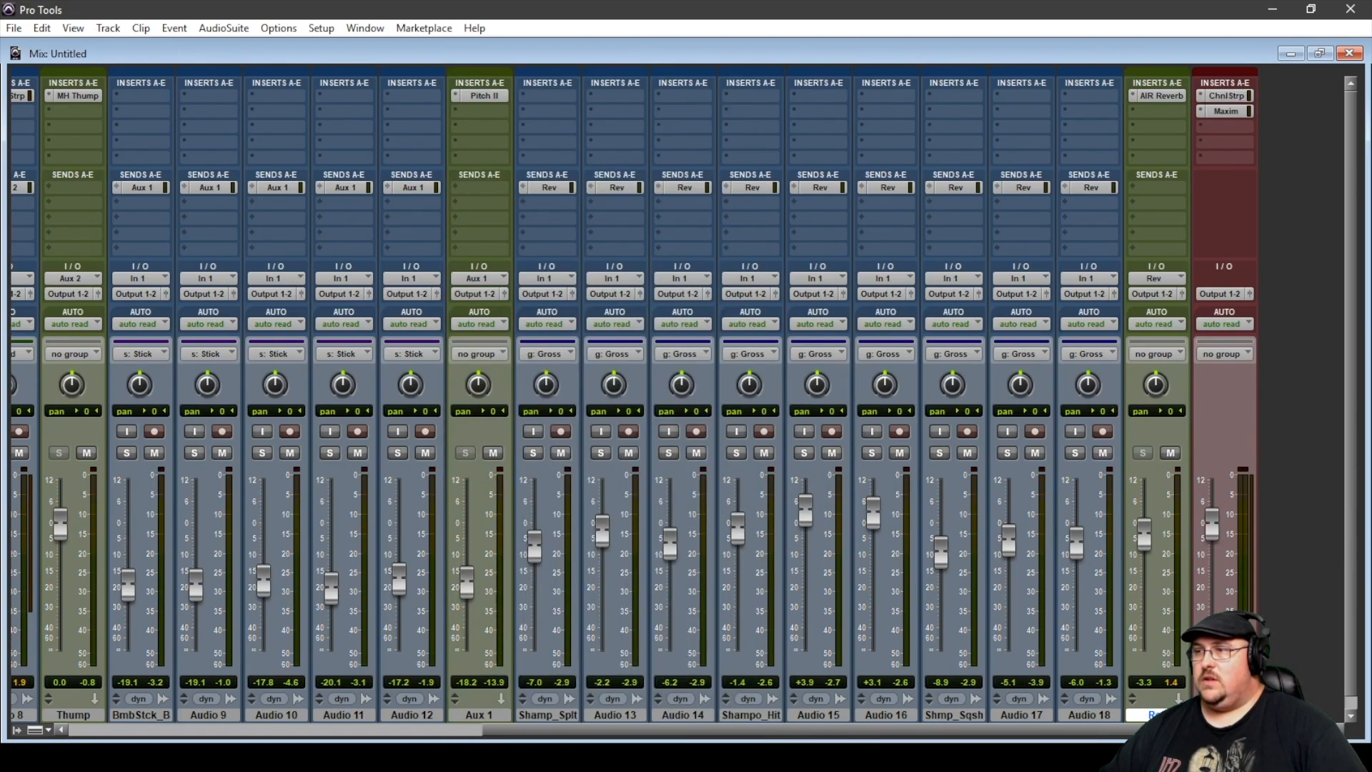
left_click(1225, 112)
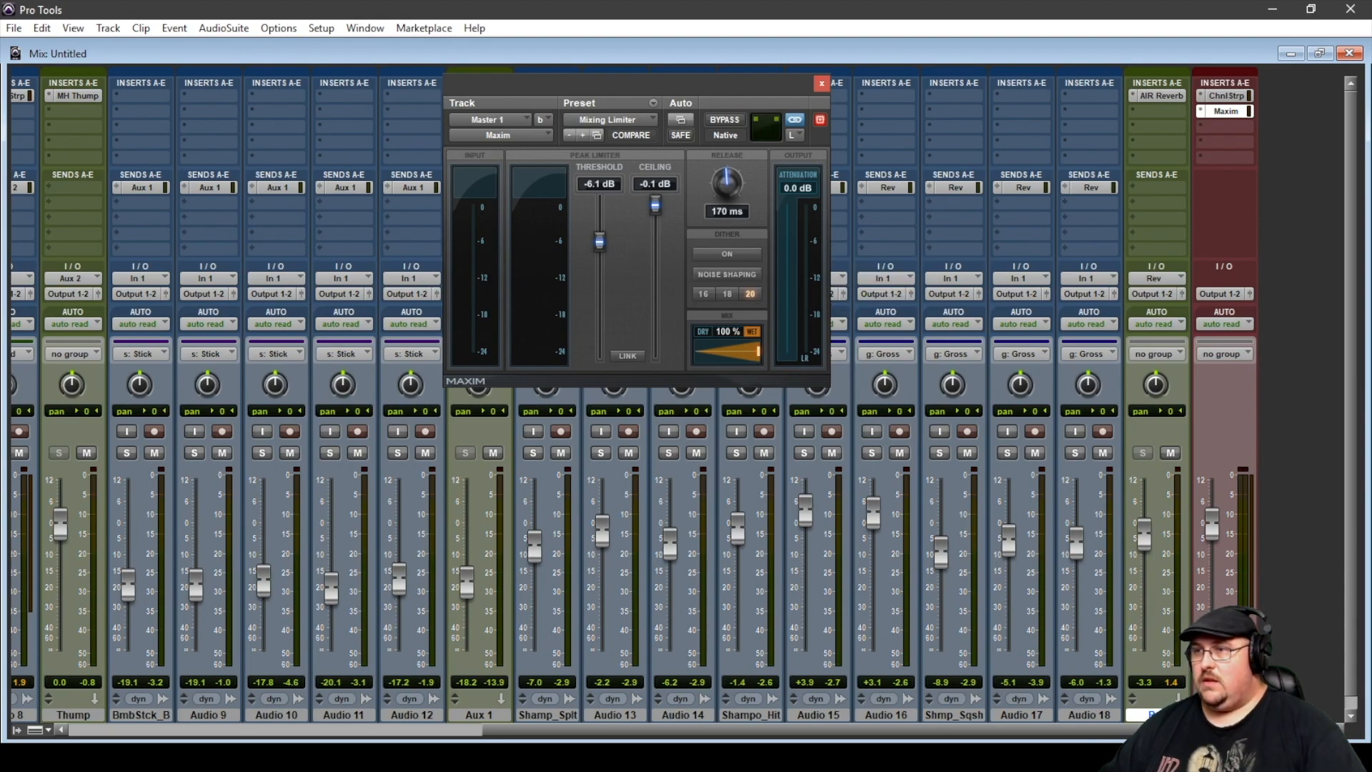
left_click(822, 83)
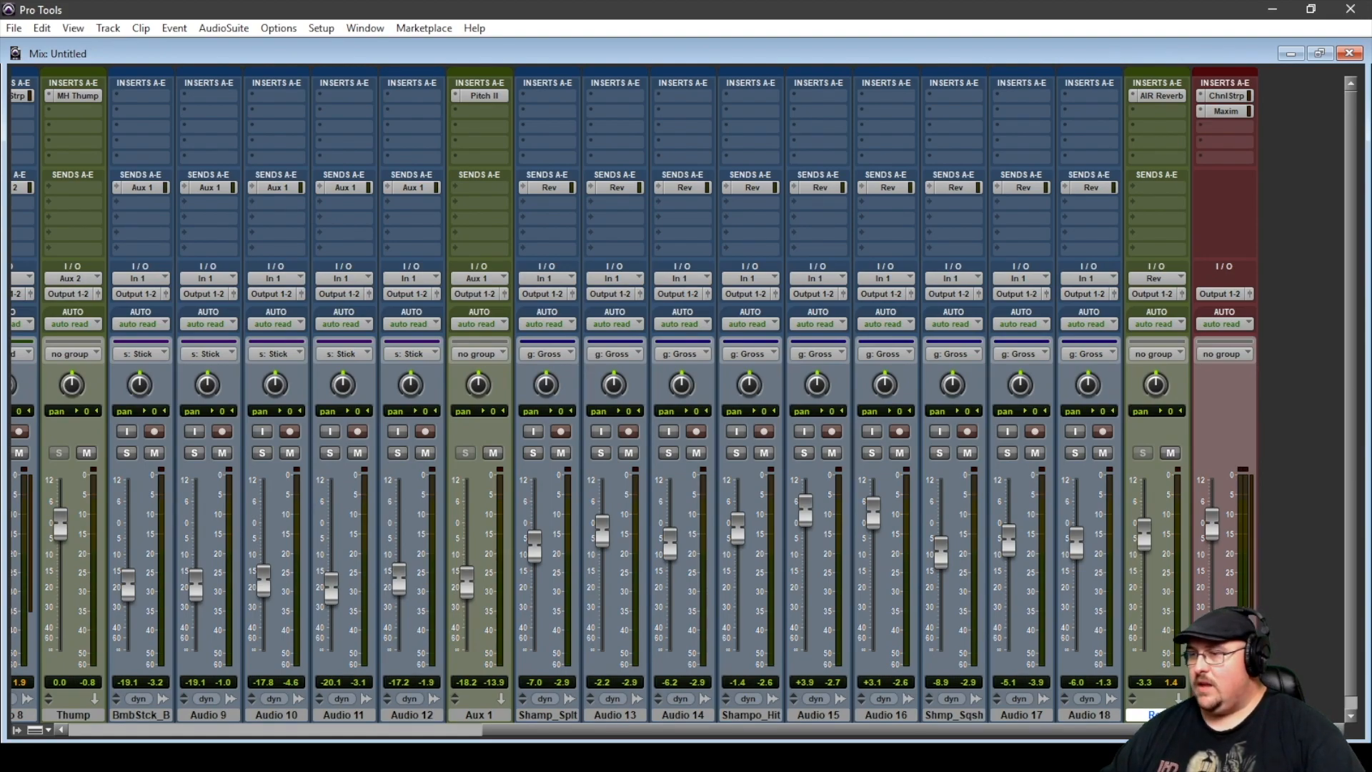
Return to the edit window, select the five couch-pillow tracks from the start to 0.592 seconds and play the stack.
left_click_drag(908, 730, 489, 730)
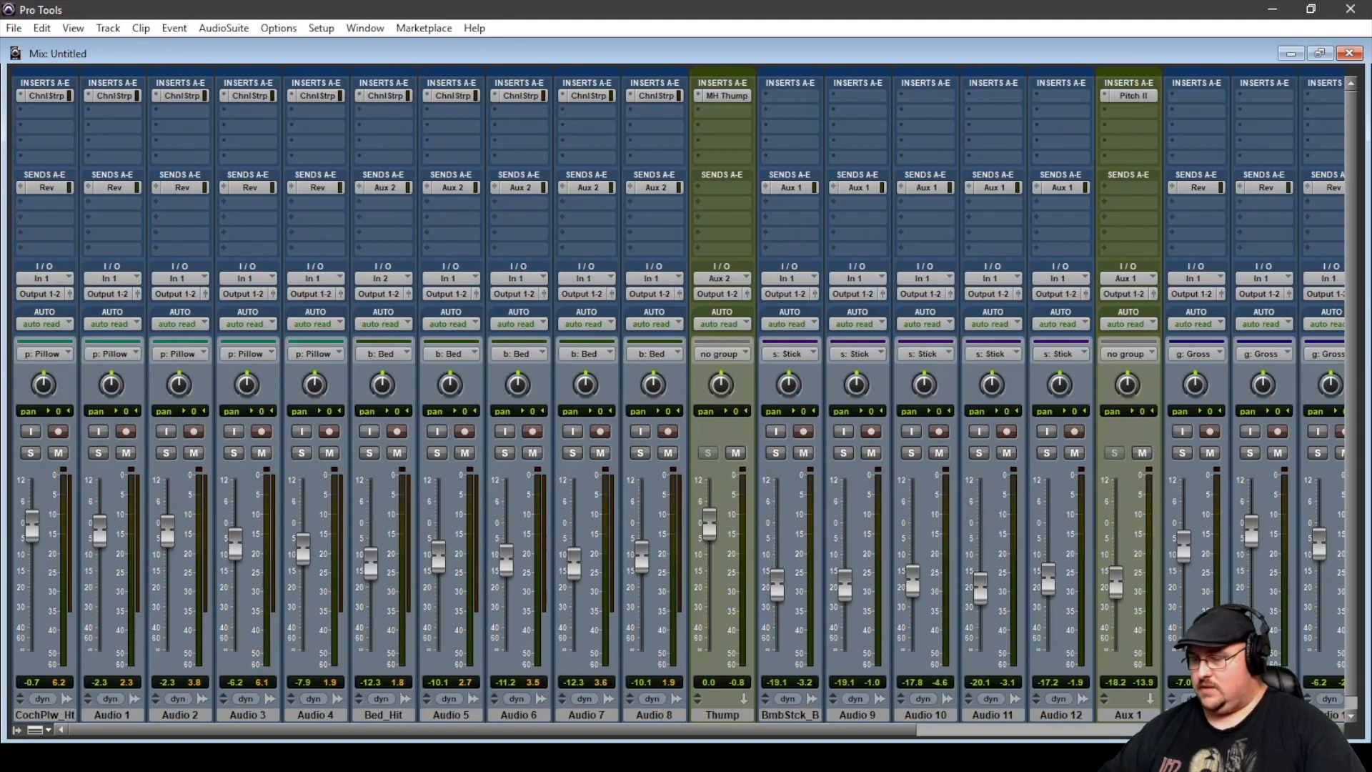
key("ctrl+equal")
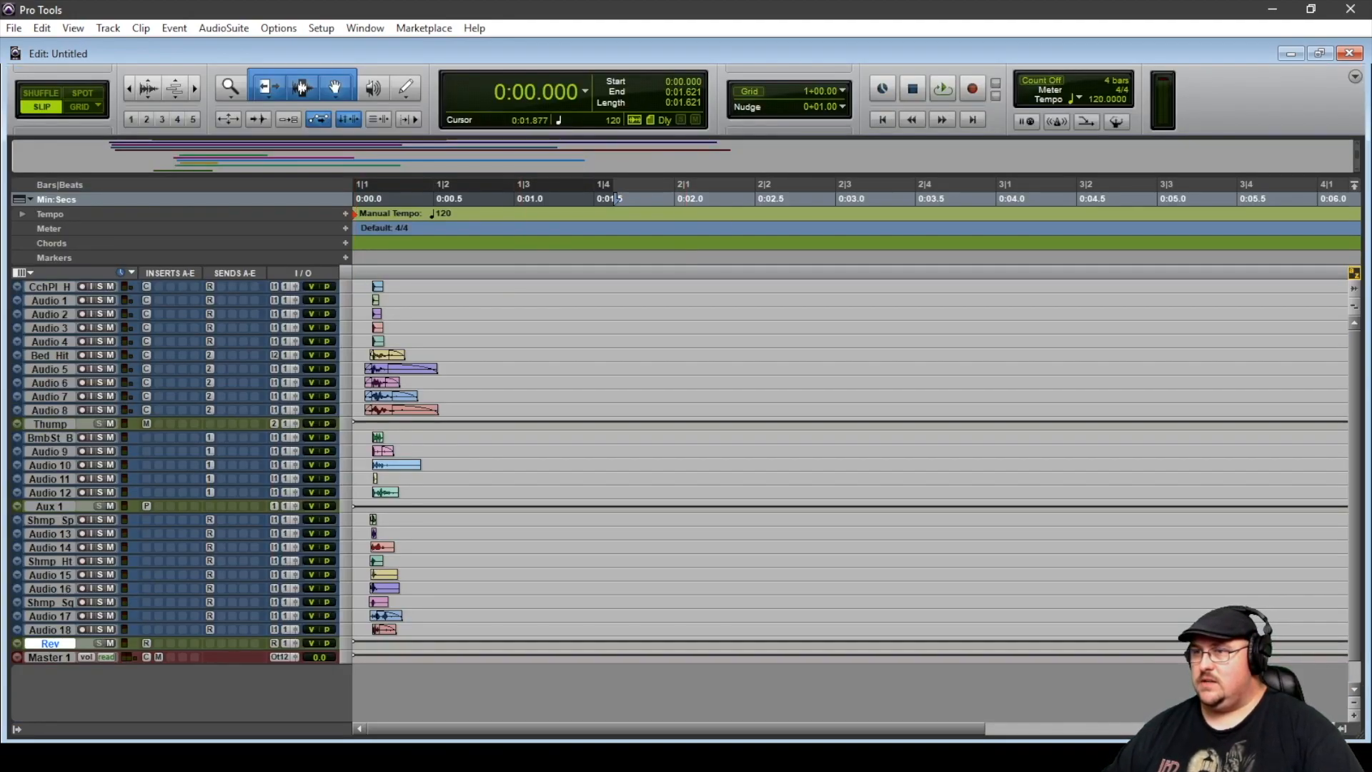
left_click_drag(616, 198, 913, 198)
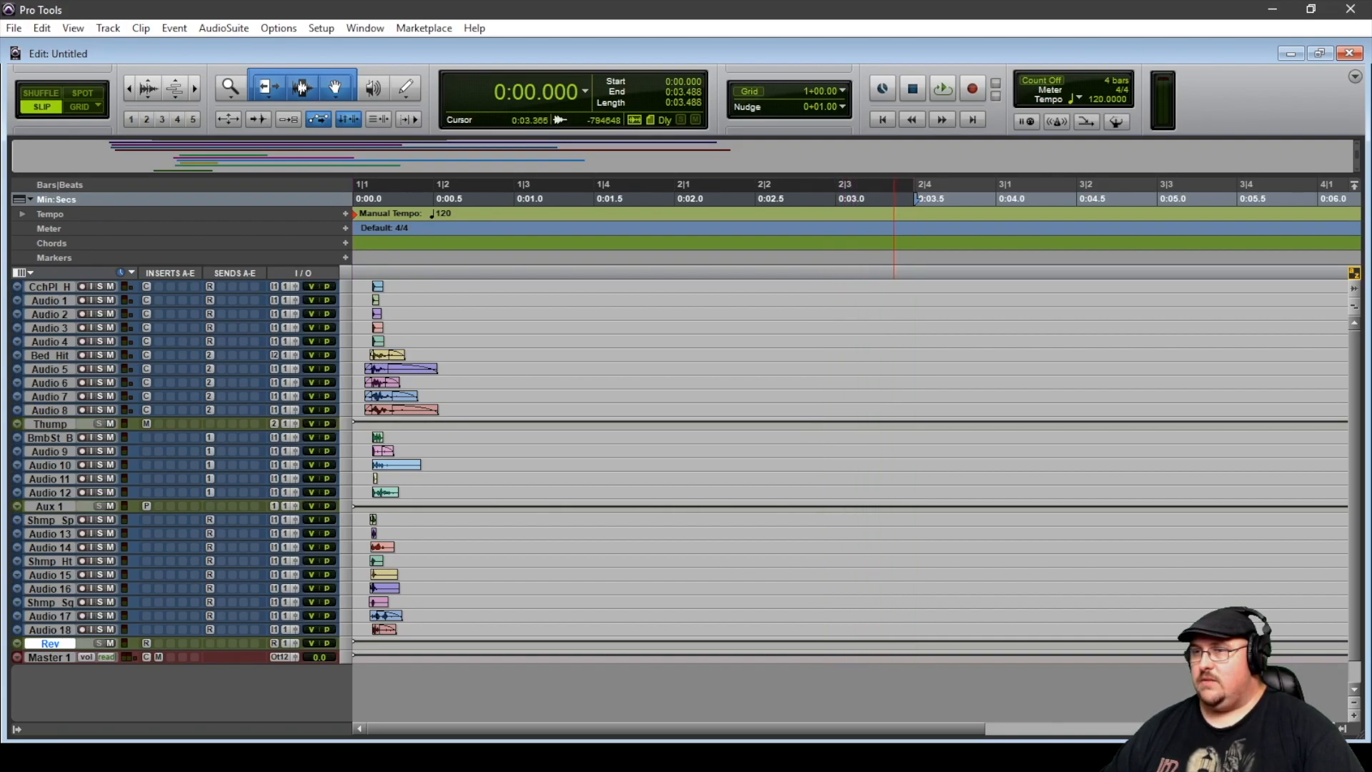
left_click_drag(448, 342, 353, 287)
key("space")
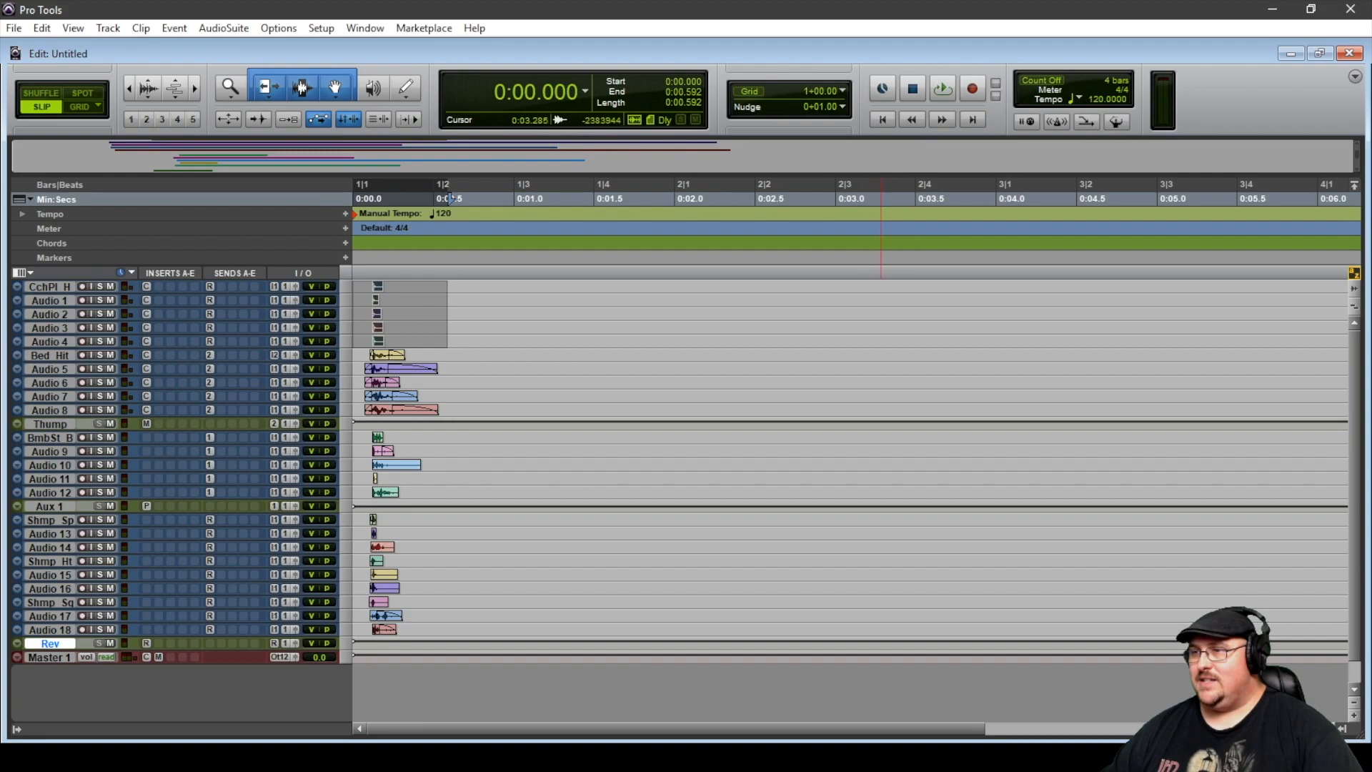
Select the couch-pillow tracks from the start to 3.333 seconds and play the stack while checking the mix window meters.
left_click_drag(890, 340, 351, 287)
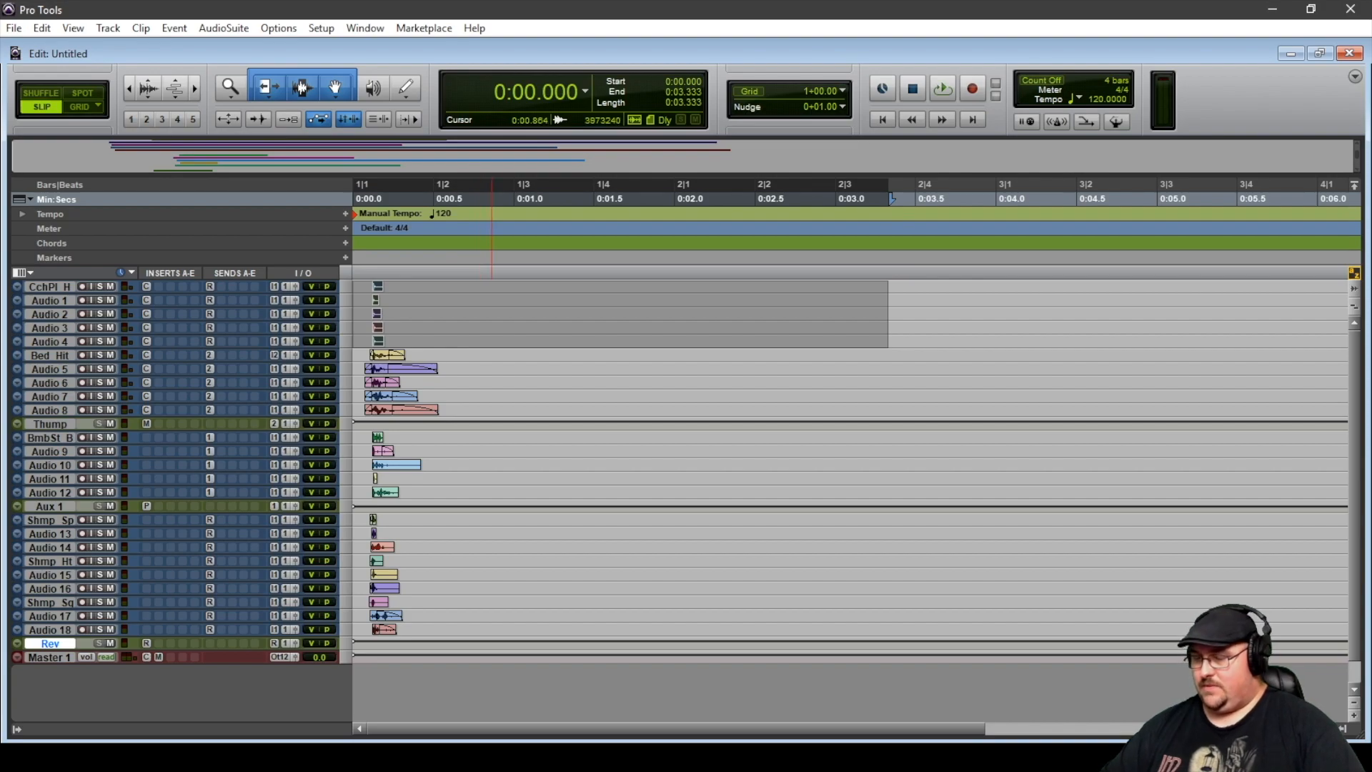
key("ctrl+equal")
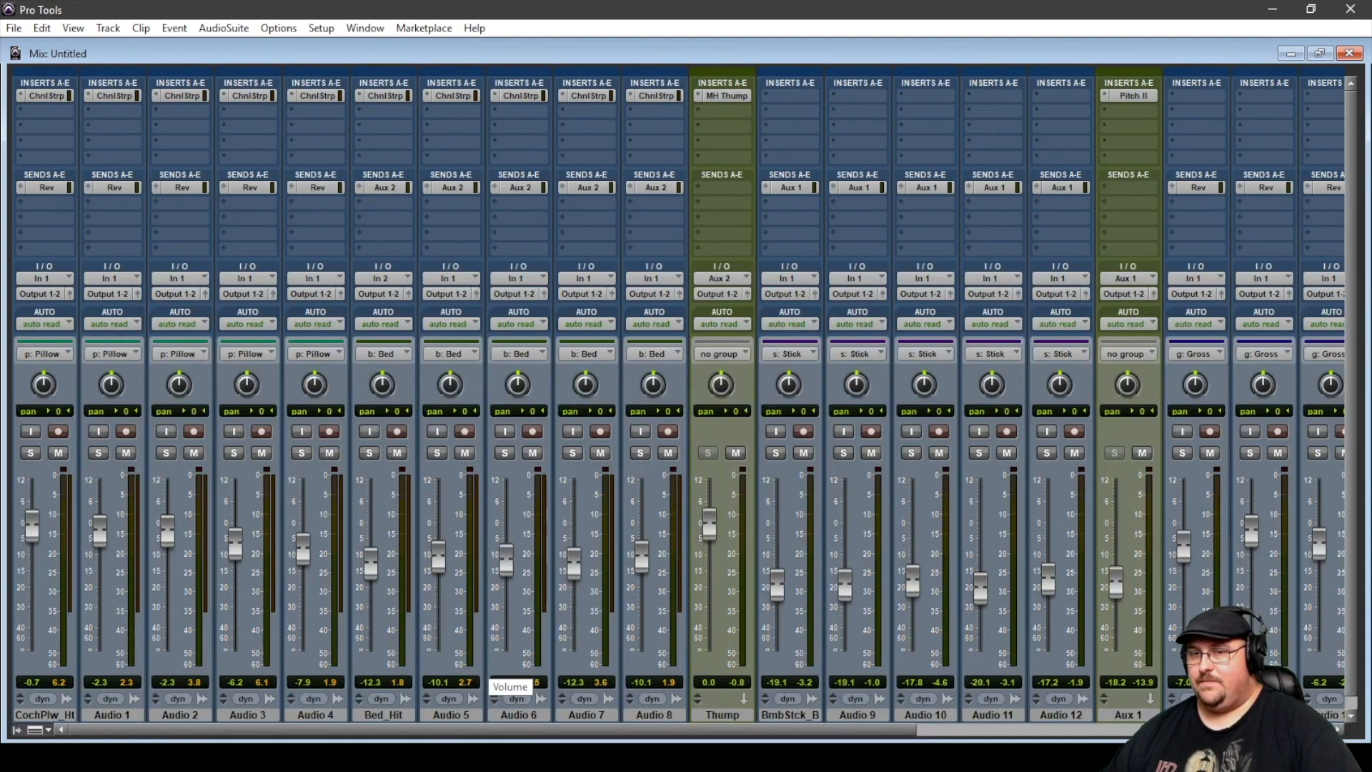
key("space")
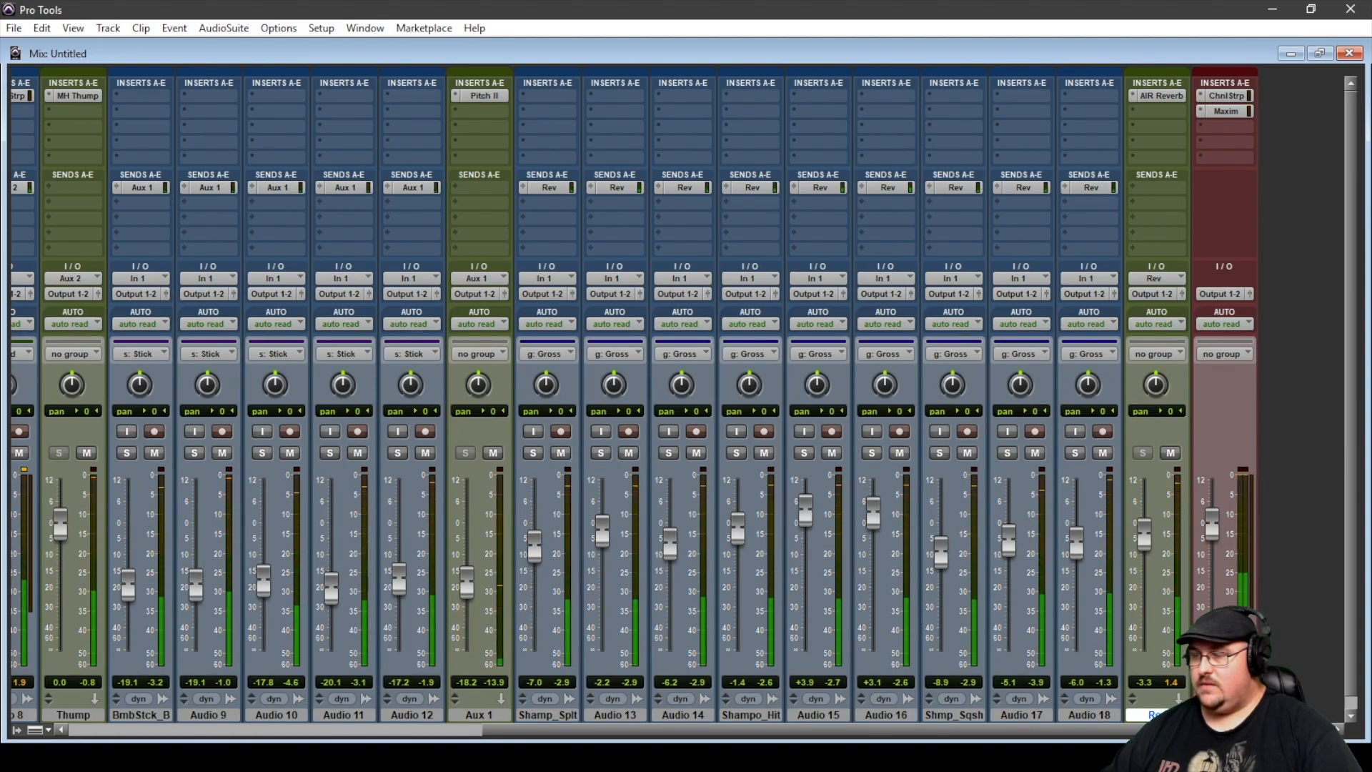
scroll(686, 400, "left", 10)
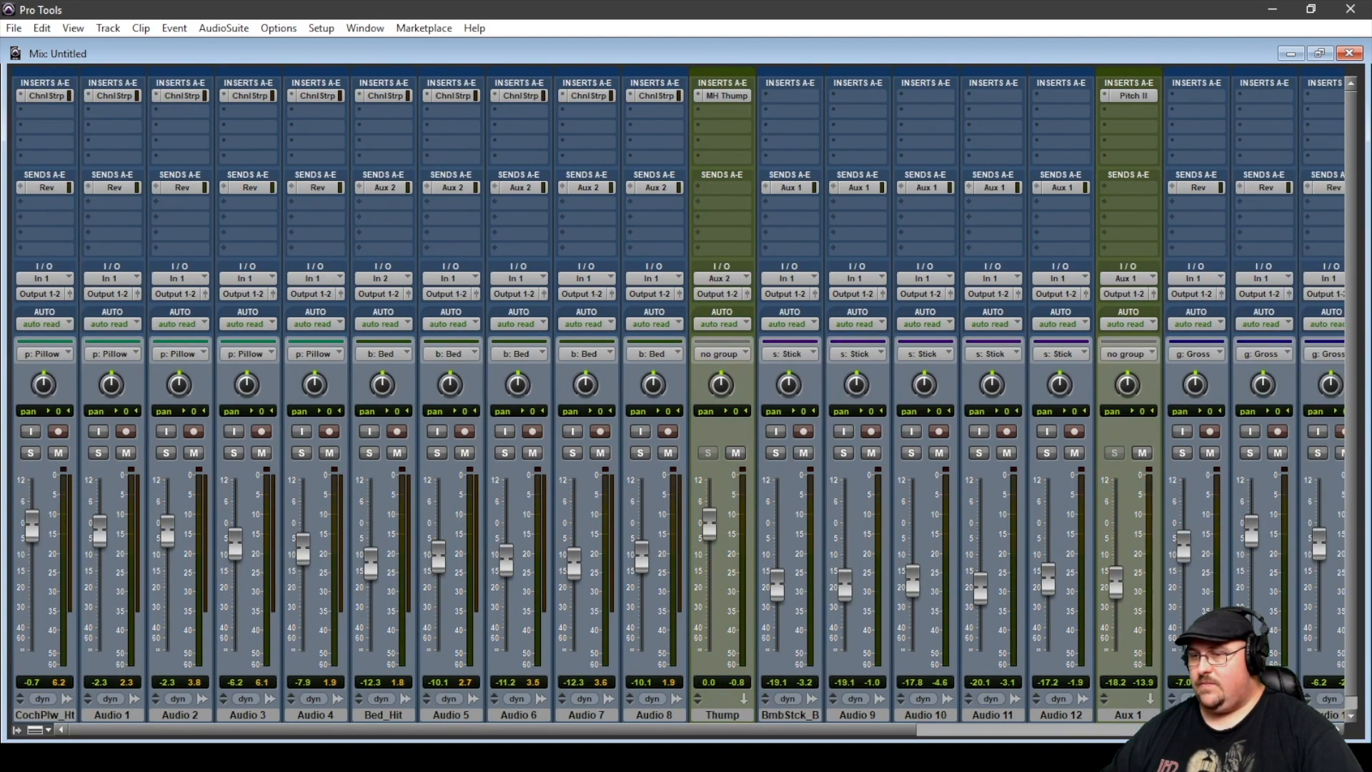
Replay the stack while watching the stick, shampoo, reverb and master channels in the mixer.
mouse_move(493, 729)
left_mouse_down()
mouse_move(656, 730)
mouse_move(494, 730)
left_mouse_up()
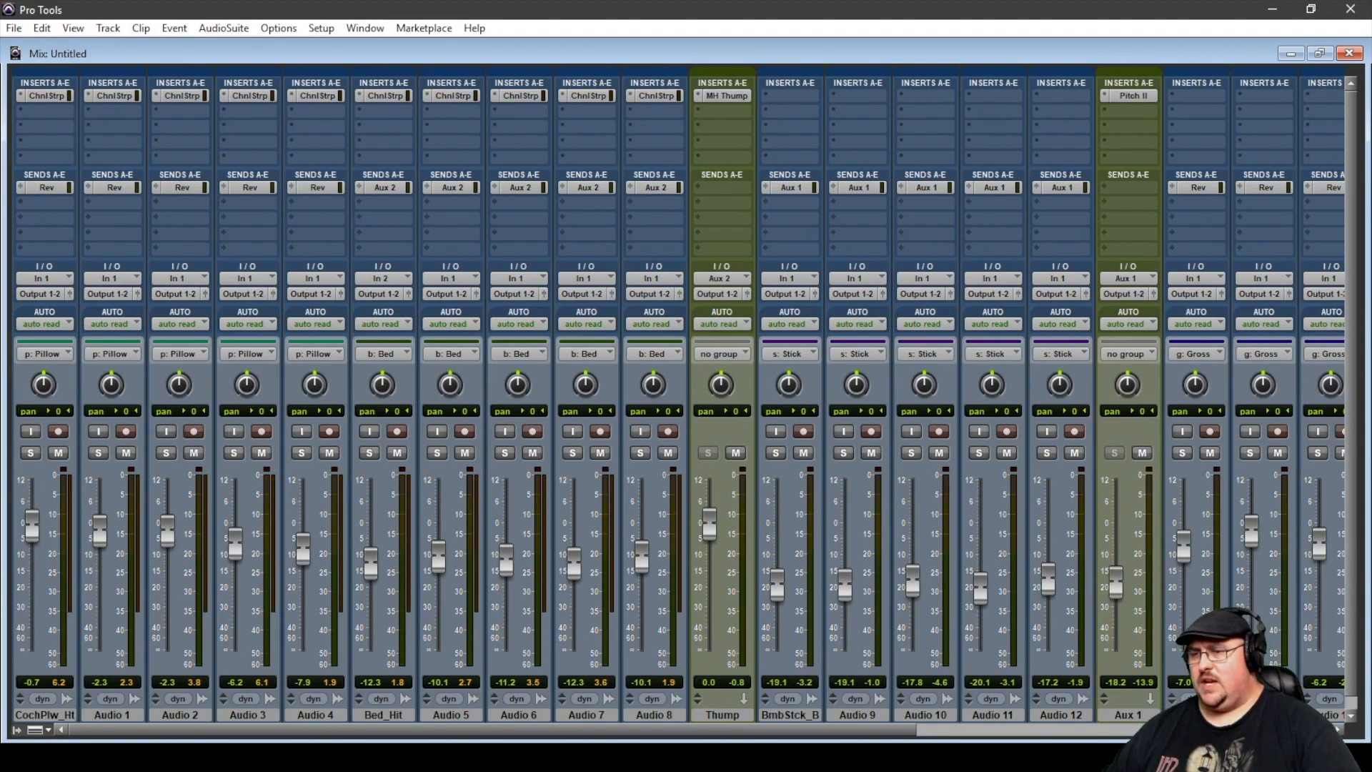
left_click_drag(493, 730, 907, 730)
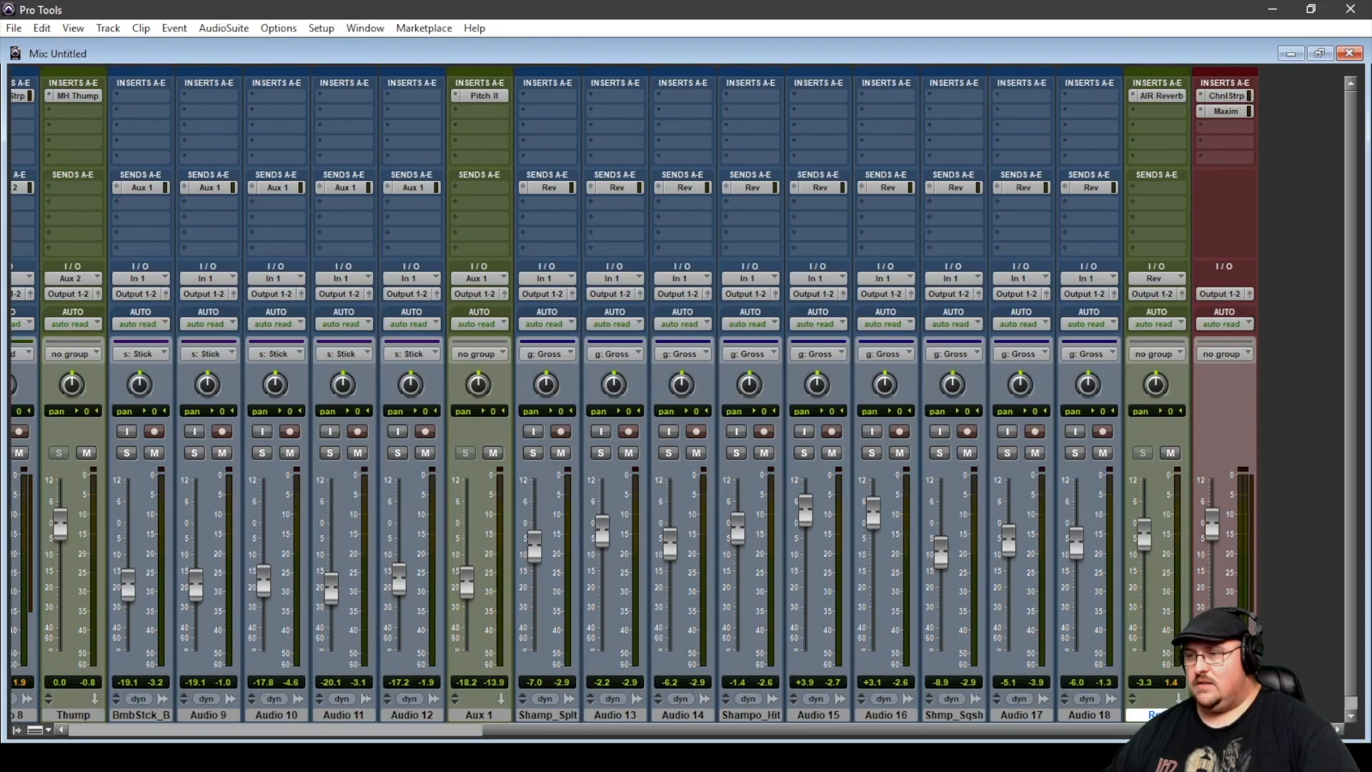
key("space")
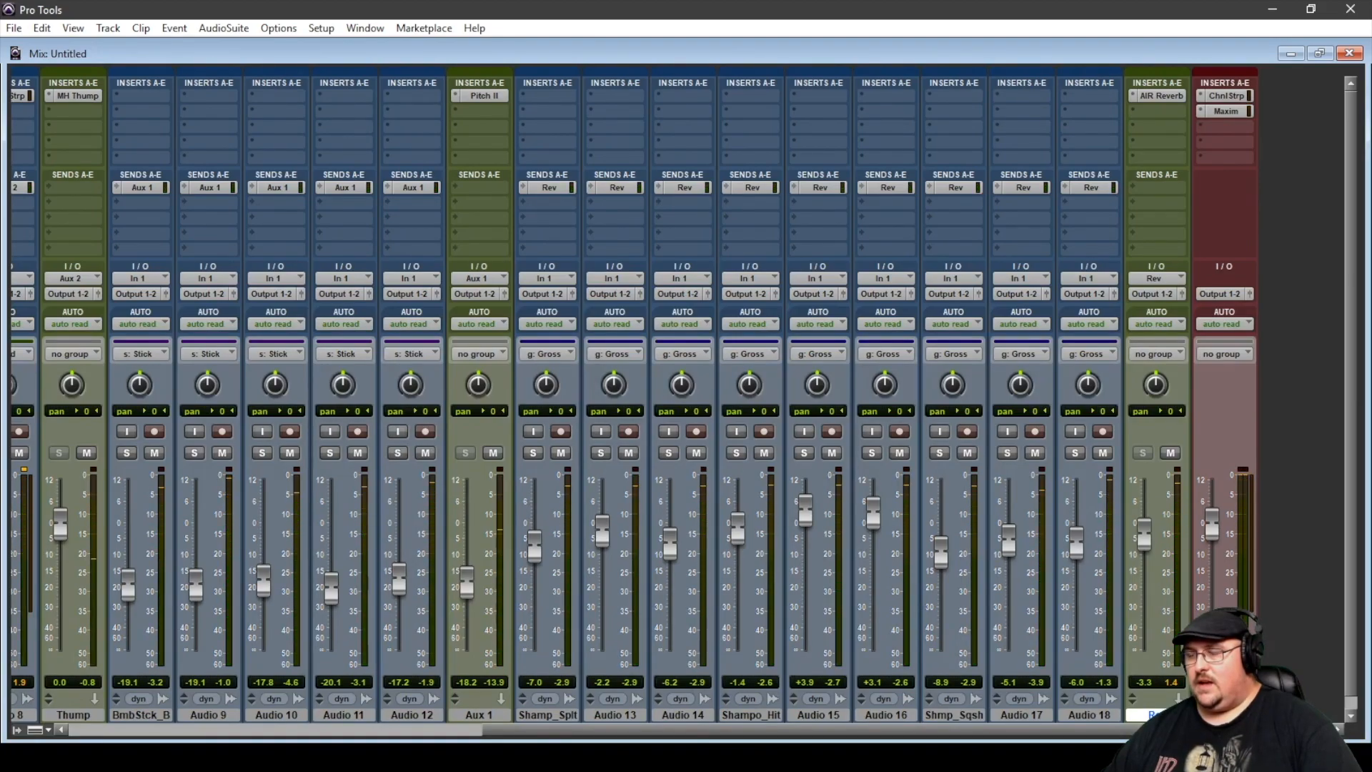
left_click_drag(908, 730, 495, 729)
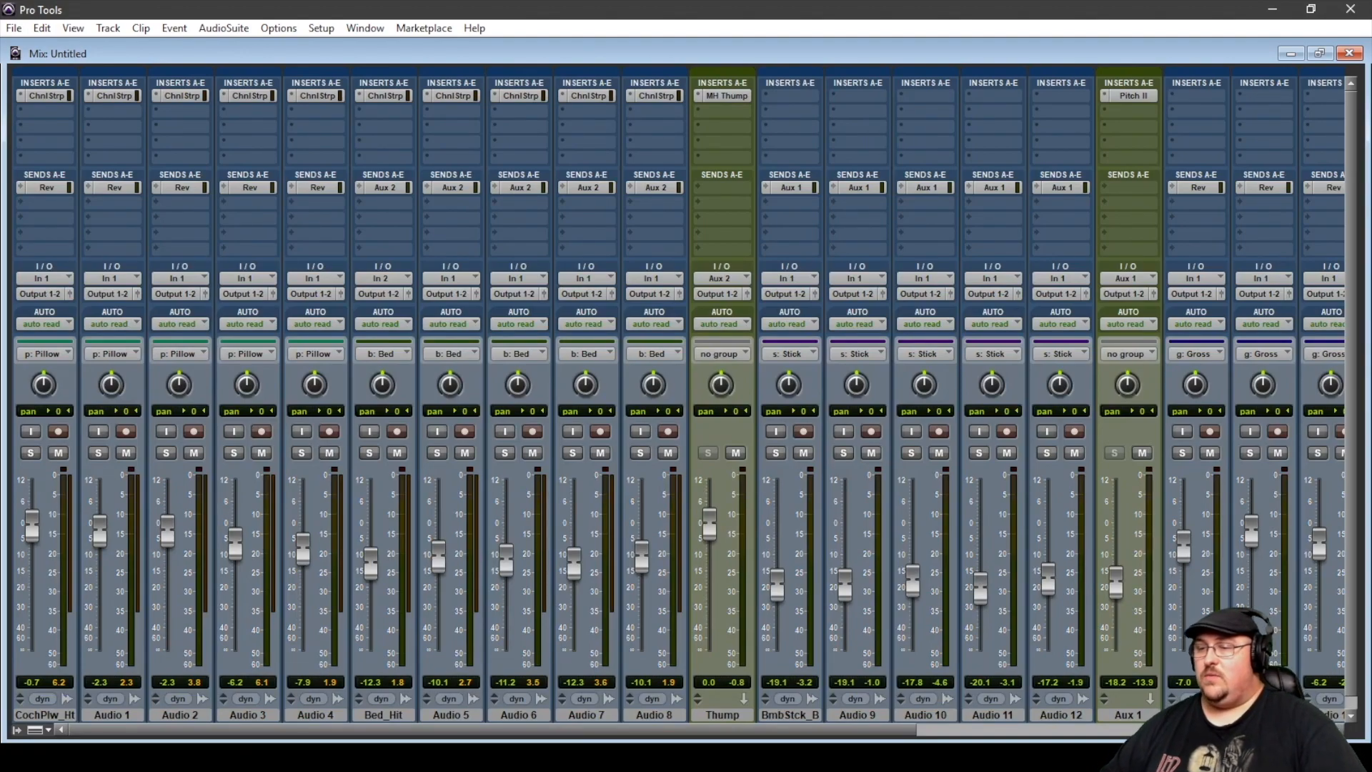
left_click_drag(493, 730, 907, 729)
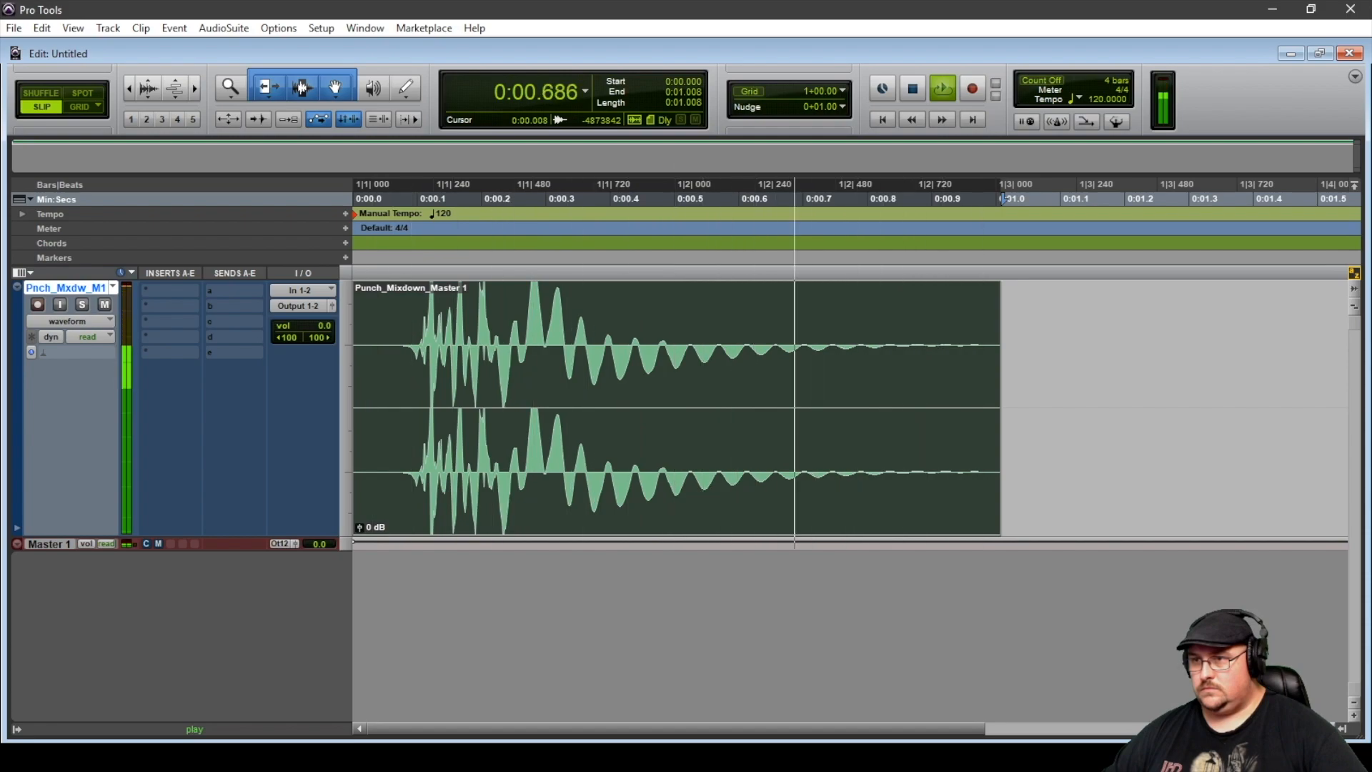
Try a fade-out on the Punch_Mixdown clip from 0.186 seconds to its end, bending the curve for a fast initial drop.
key("space")
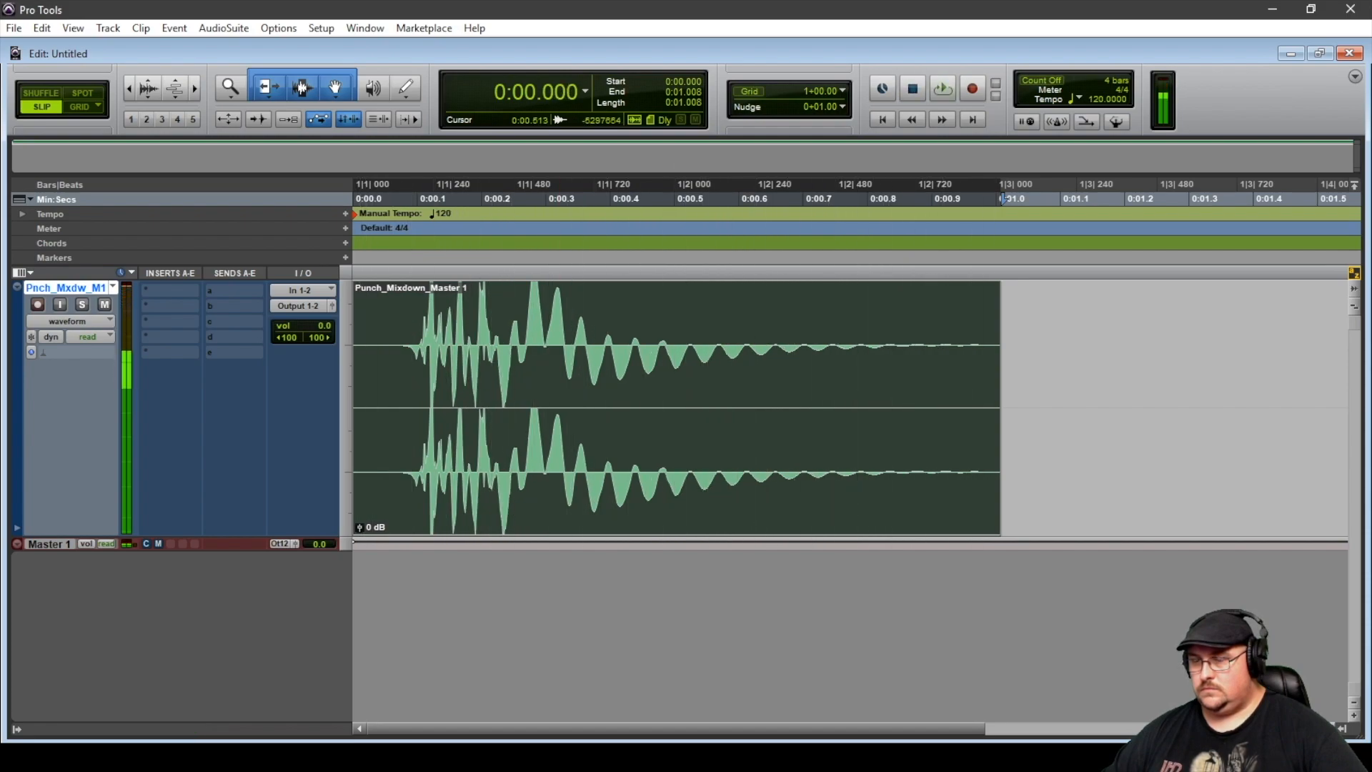
left_click_drag(996, 292, 474, 291)
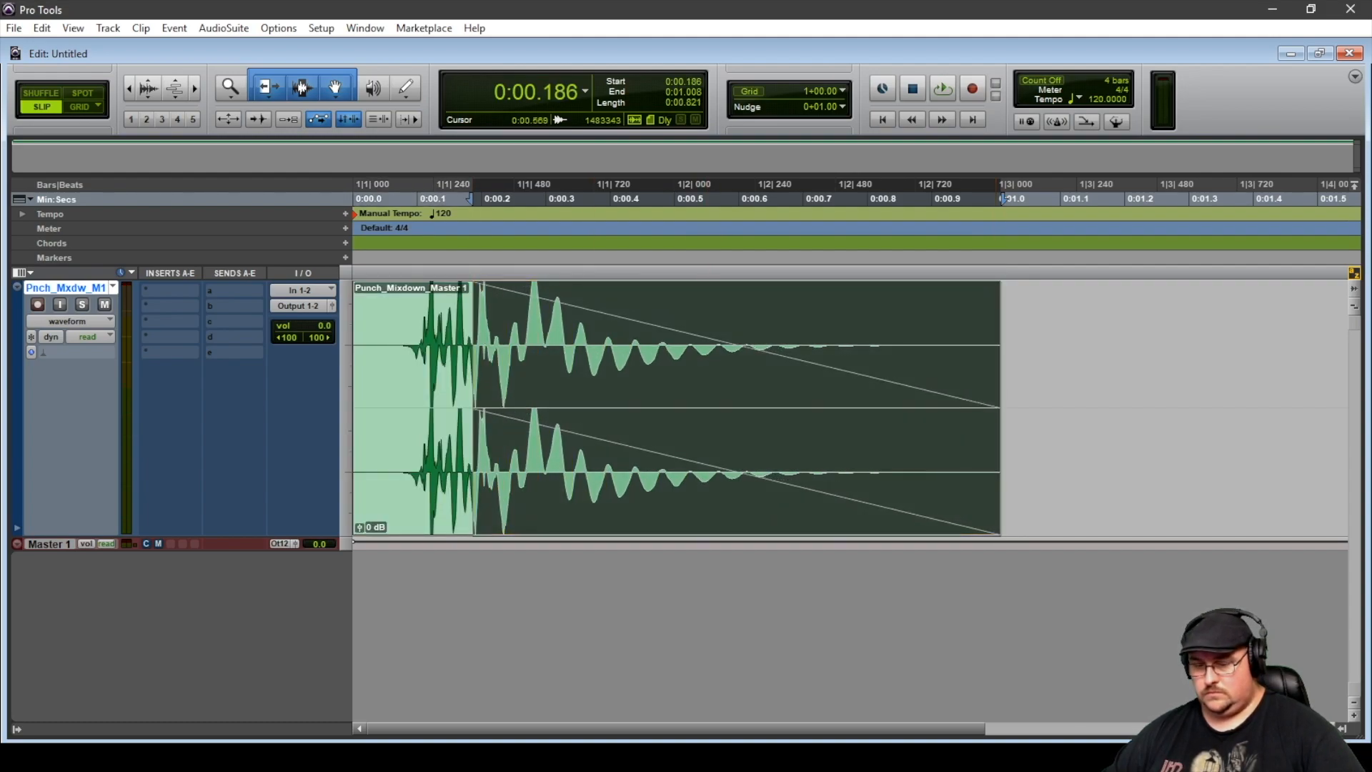
double_click(725, 438)
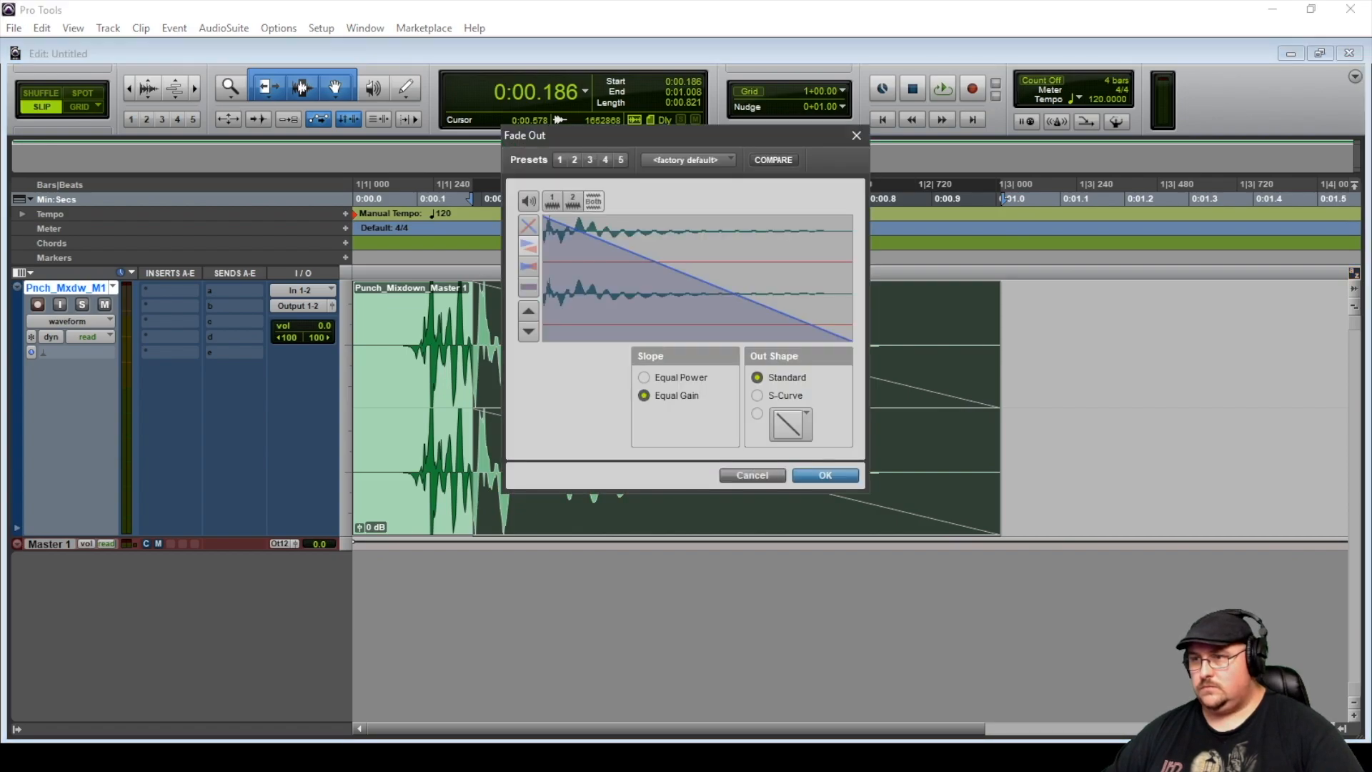
left_click_drag(697, 279, 622, 300)
key("Return")
Play the faded portion of the mixdown clip, then audition the whole clip from its start.
key("space")
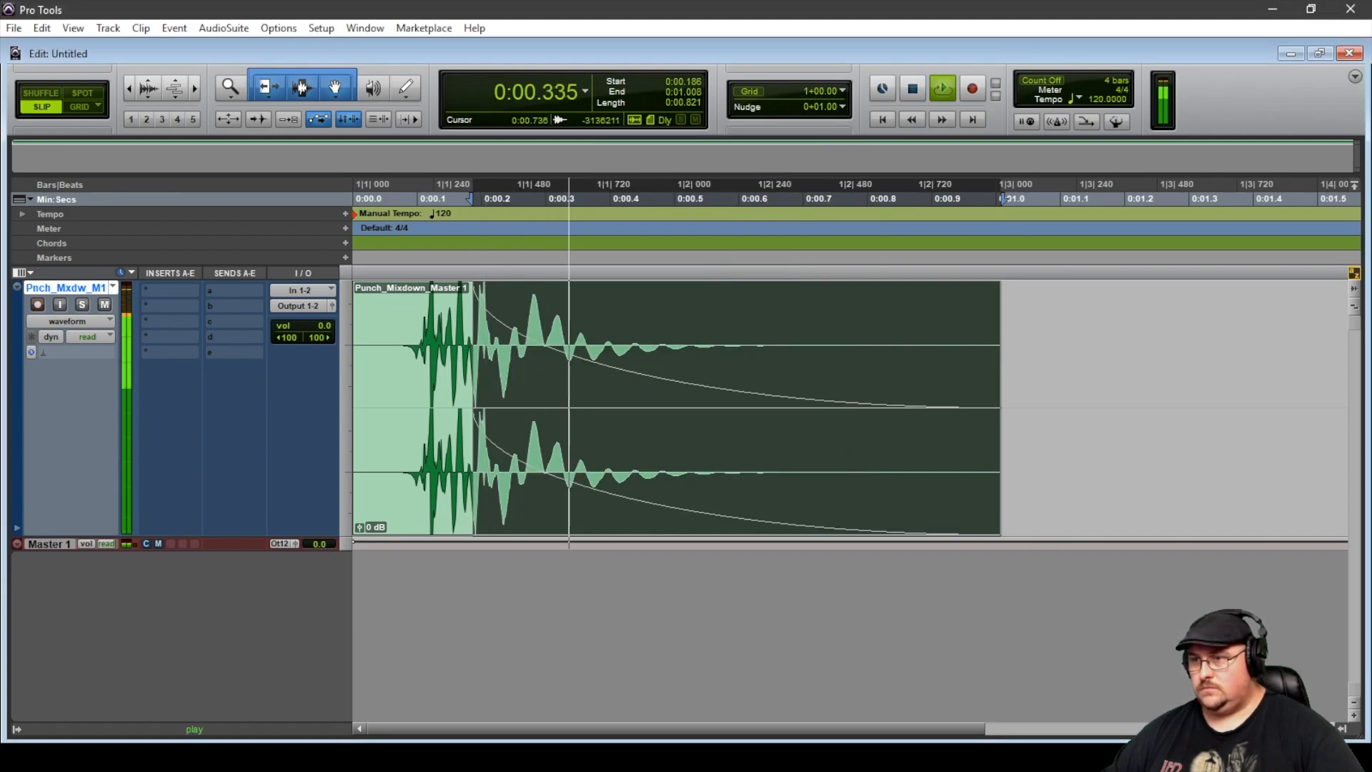
key("space")
key("shift+Return")
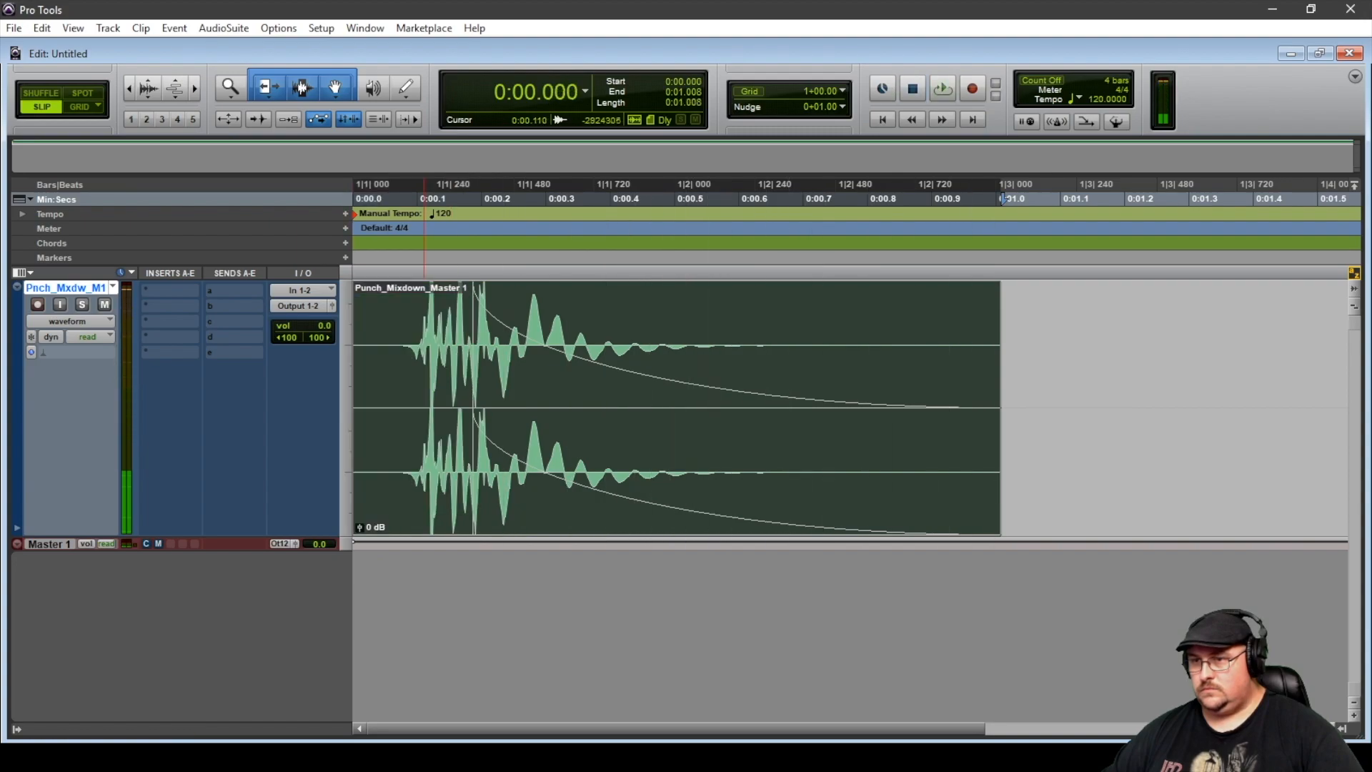
key("space")
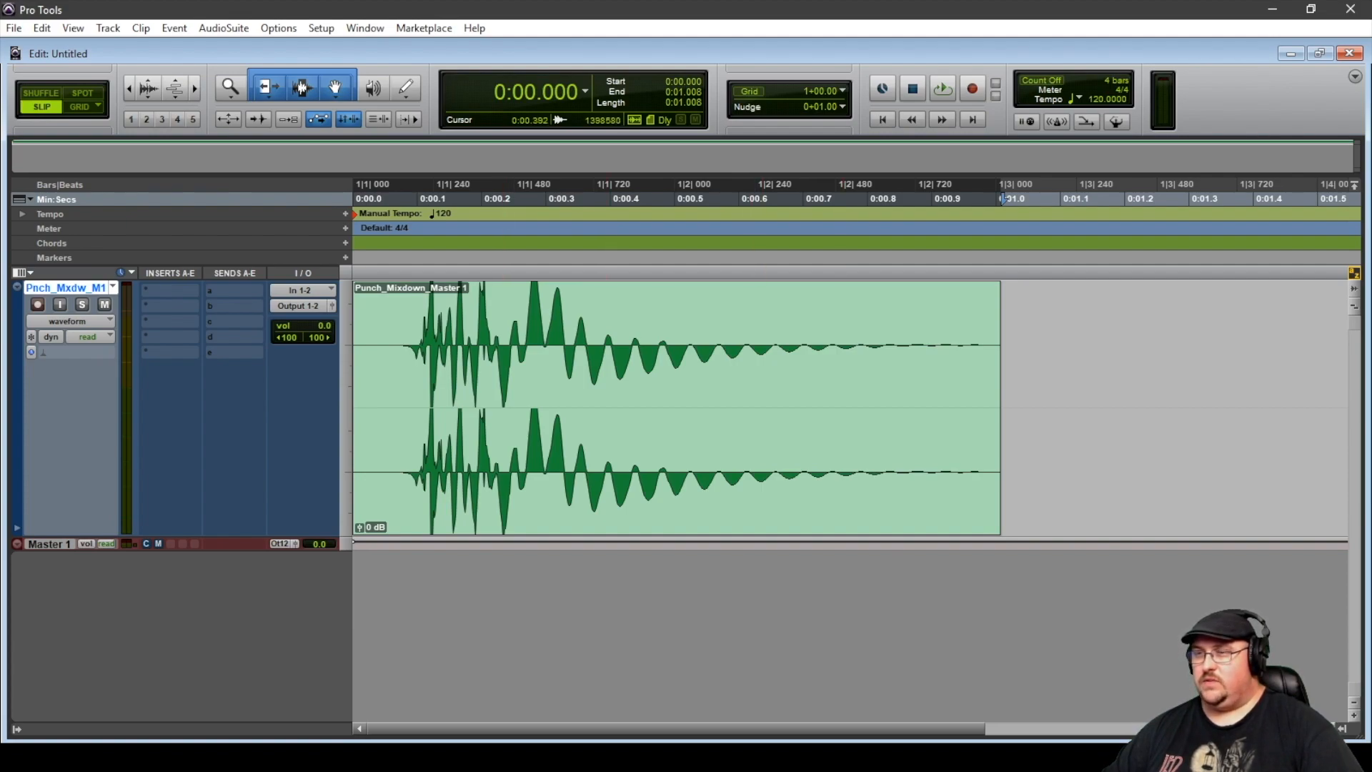
Fade out the Punch_Mixdown clip from 0.254 seconds to its end, bending the standard equal-gain curve so the level drops quickly.
left_click_drag(999, 284, 519, 284)
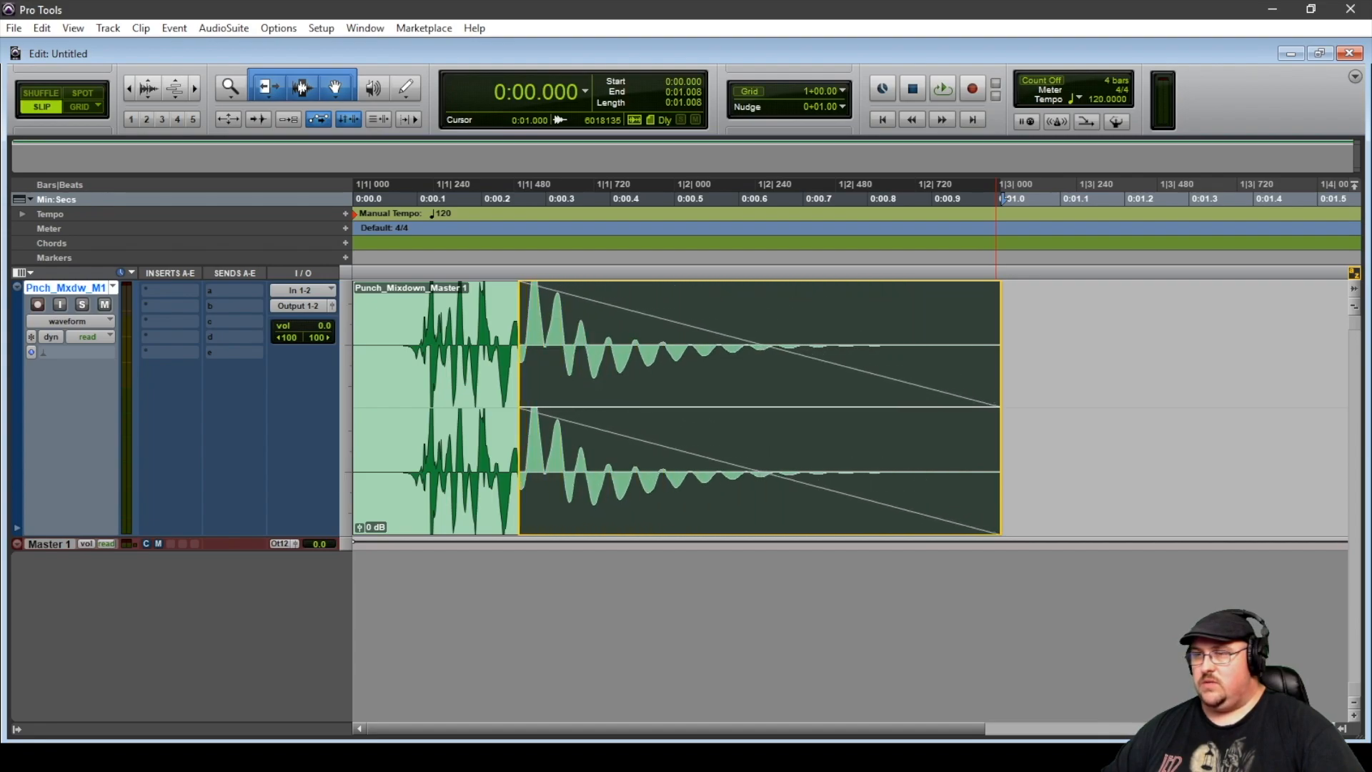
key("ctrl+f")
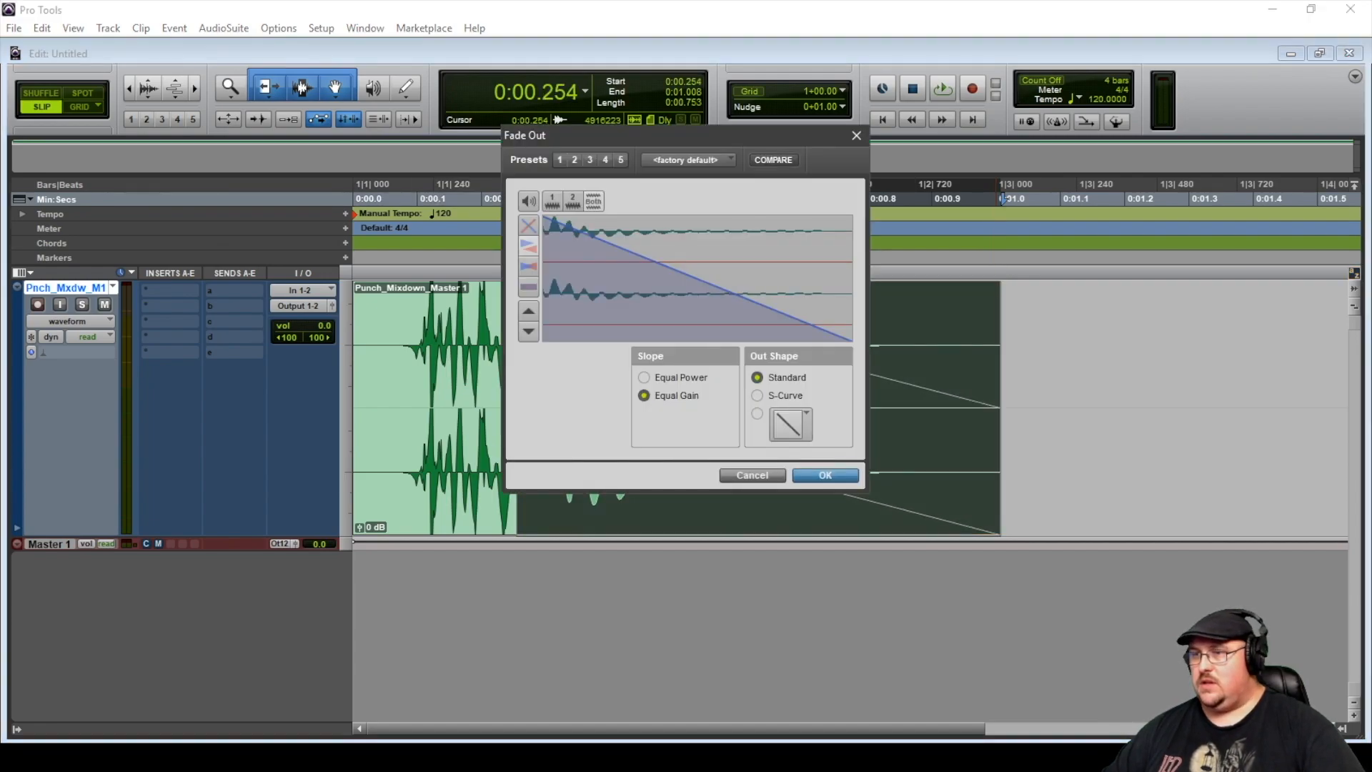
left_click_drag(698, 278, 635, 304)
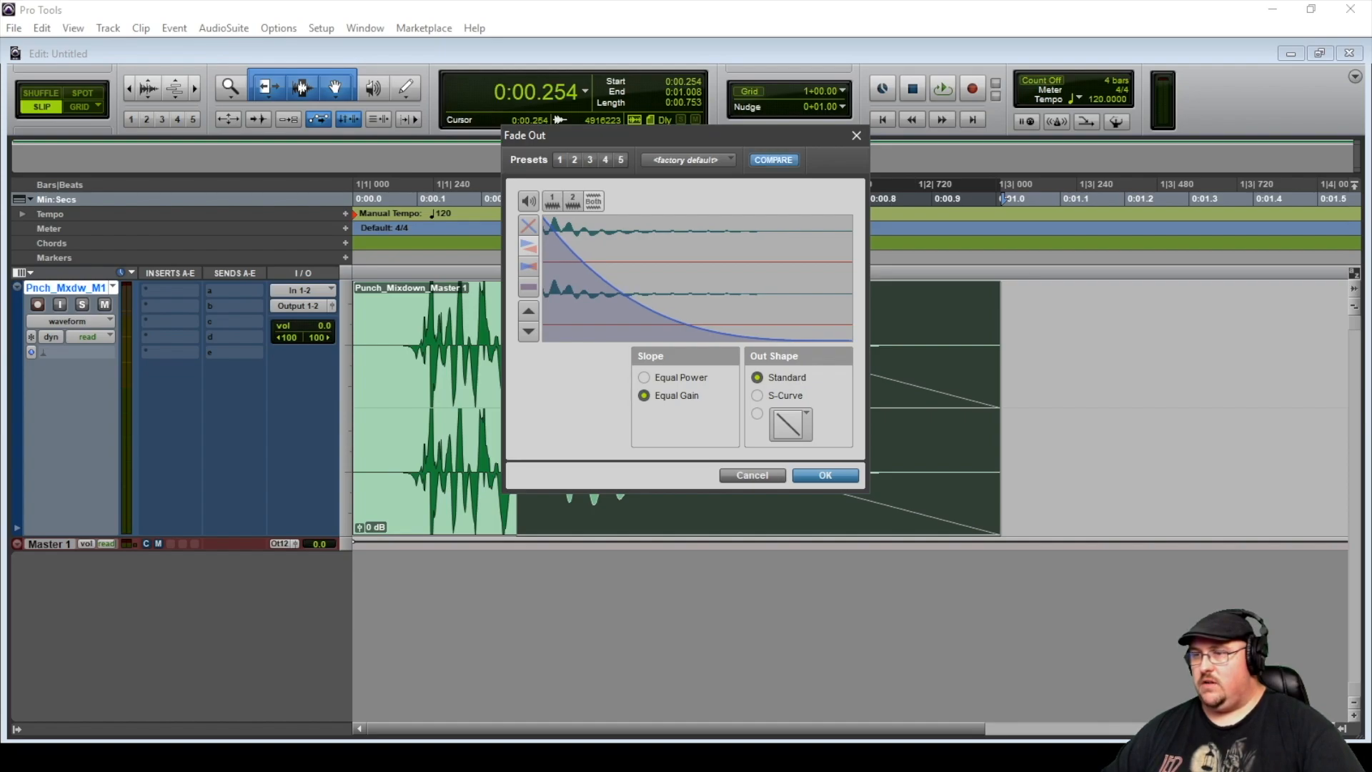
left_click(826, 476)
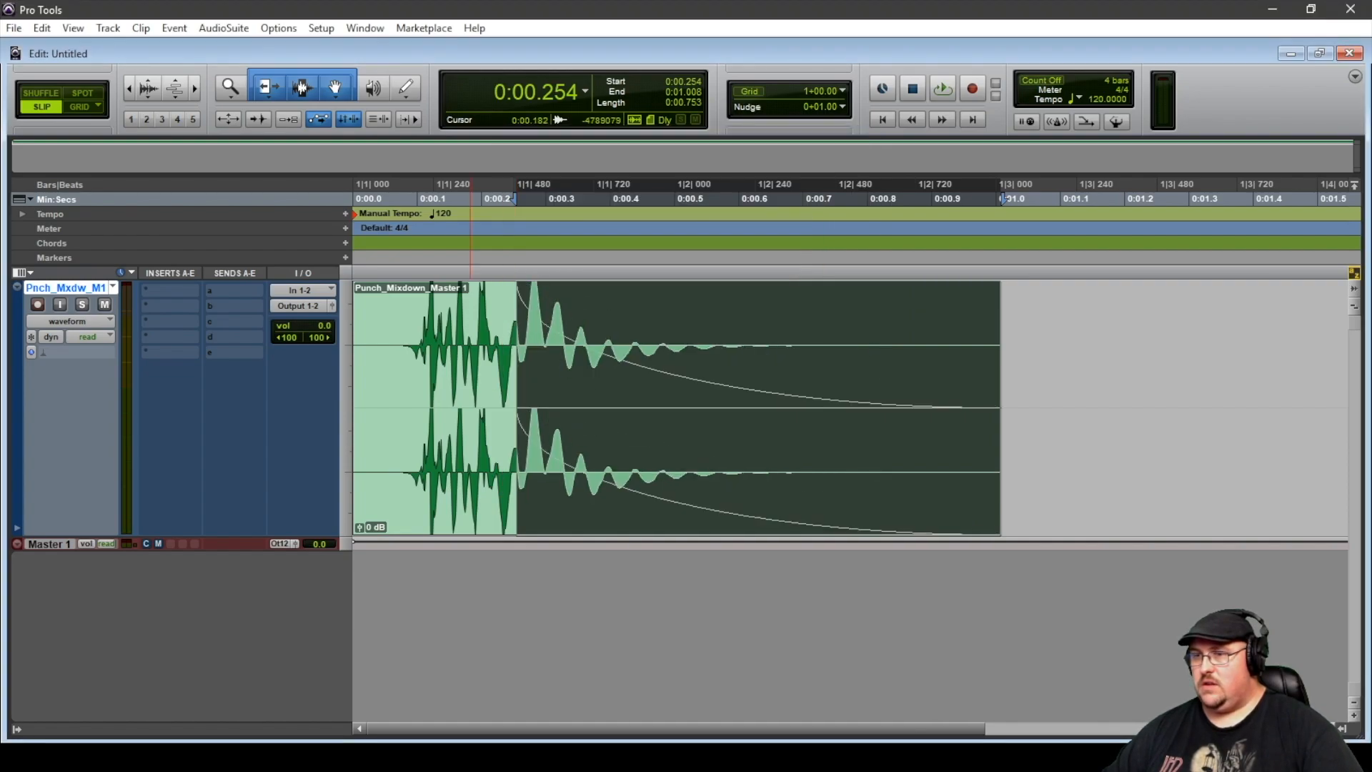
Select the entire mixdown clip together with its fade and play it from the start.
double_click(471, 380)
key("space")
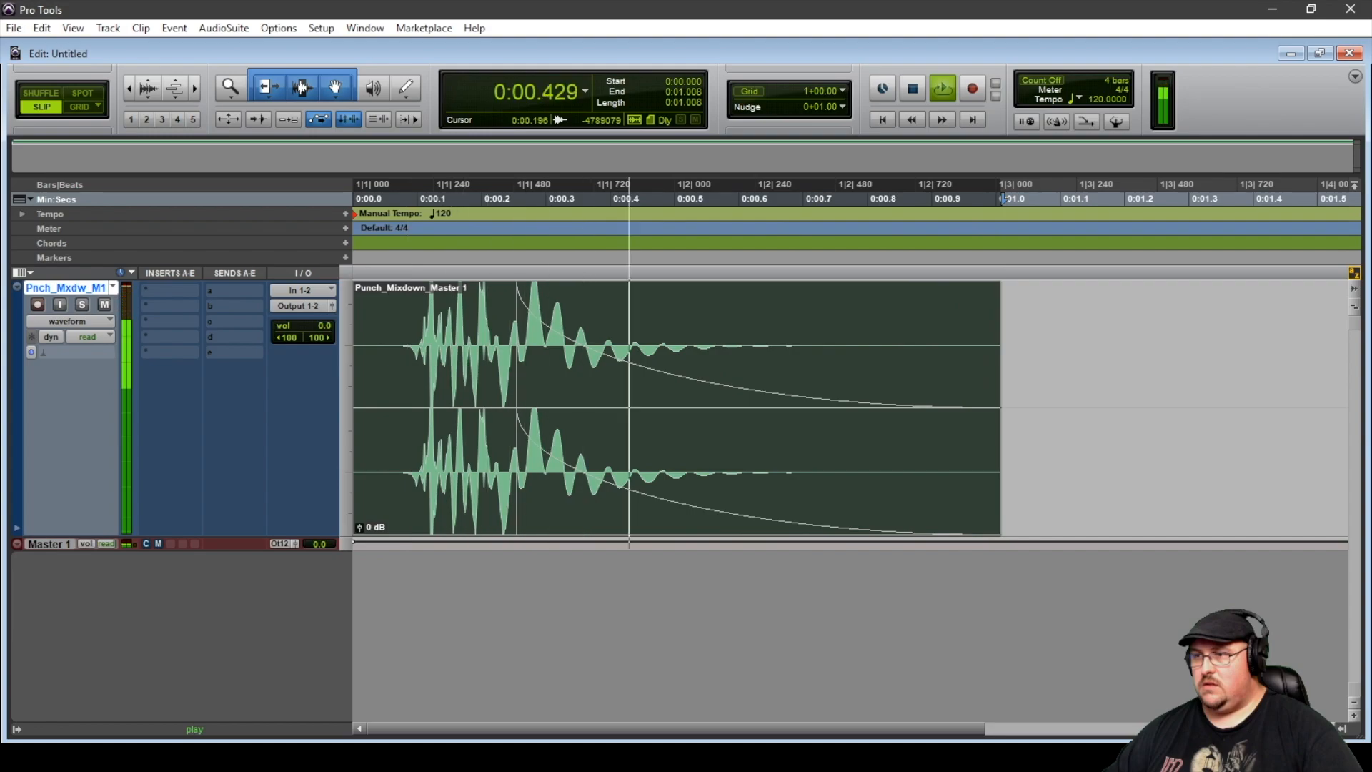
key("space")
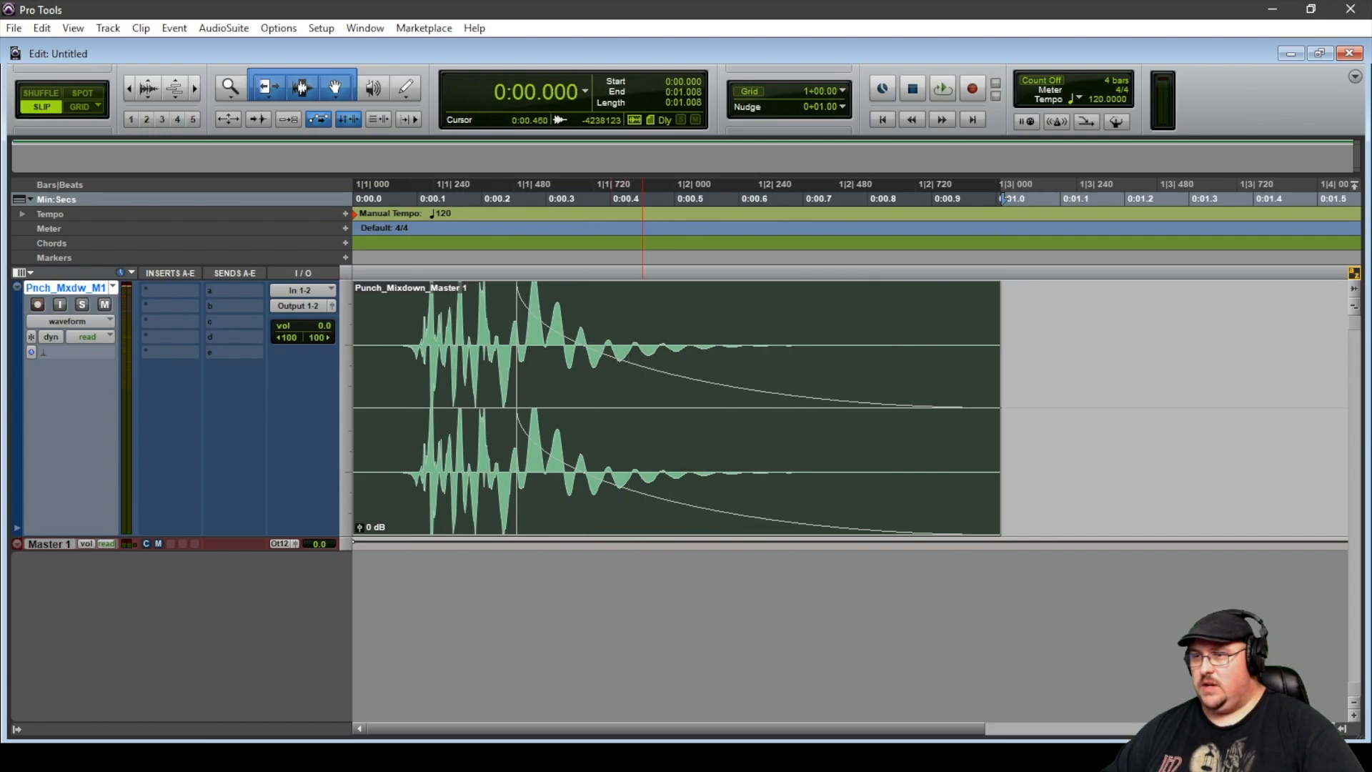
Reopen the fade-out settings for the clip's tail and make the curve drop more steeply.
left_click(1093, 486)
left_click(887, 486)
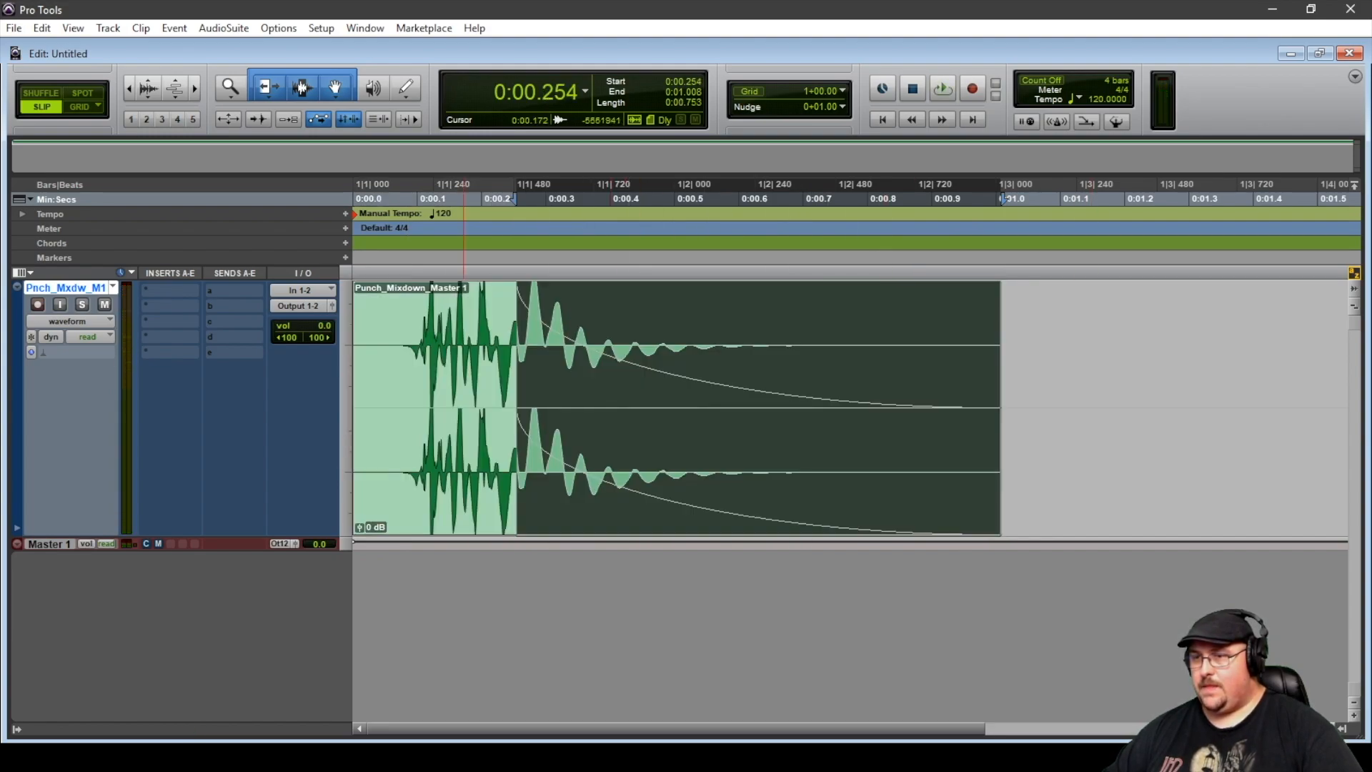
key("ctrl+f")
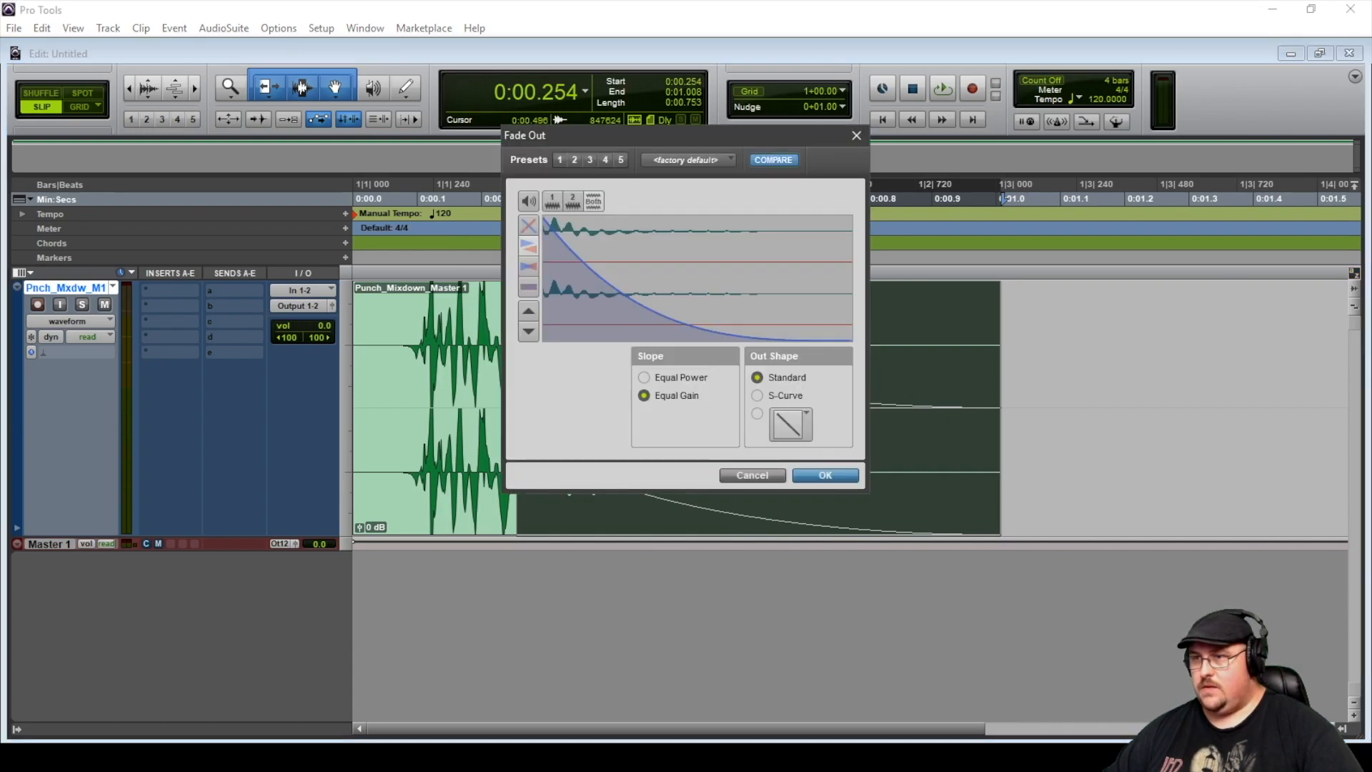
left_click_drag(624, 294, 596, 294)
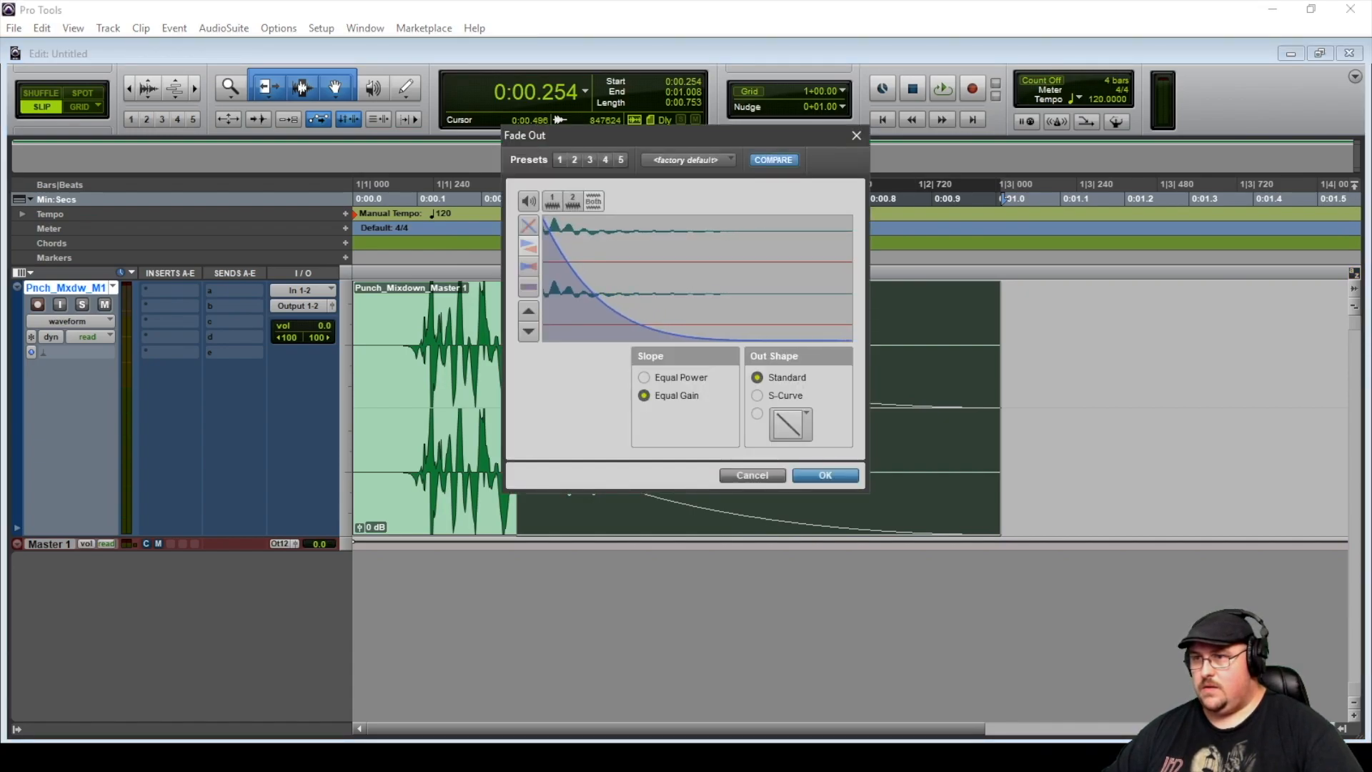
key("Return")
Audition the full mixdown clip with the steeper fade-out, stopping after the hit.
left_click(483, 506)
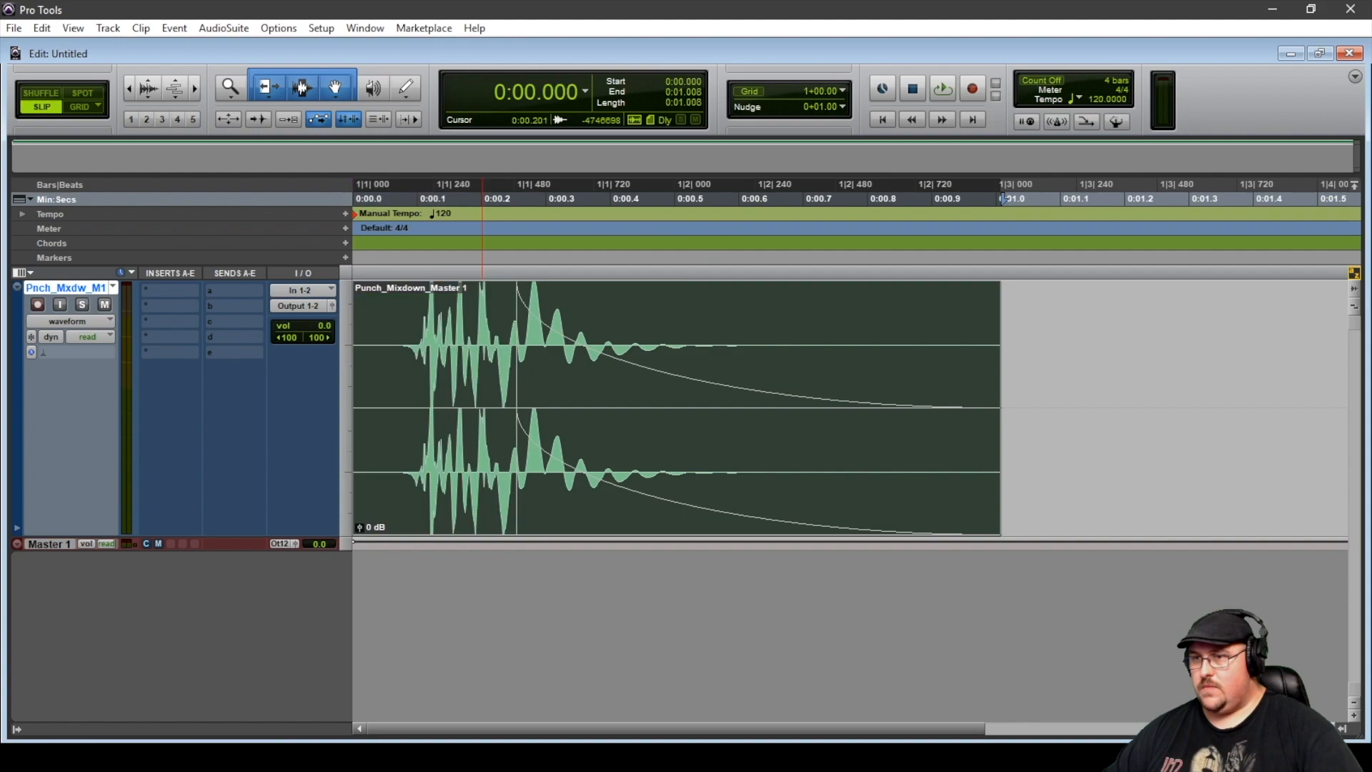
key("space")
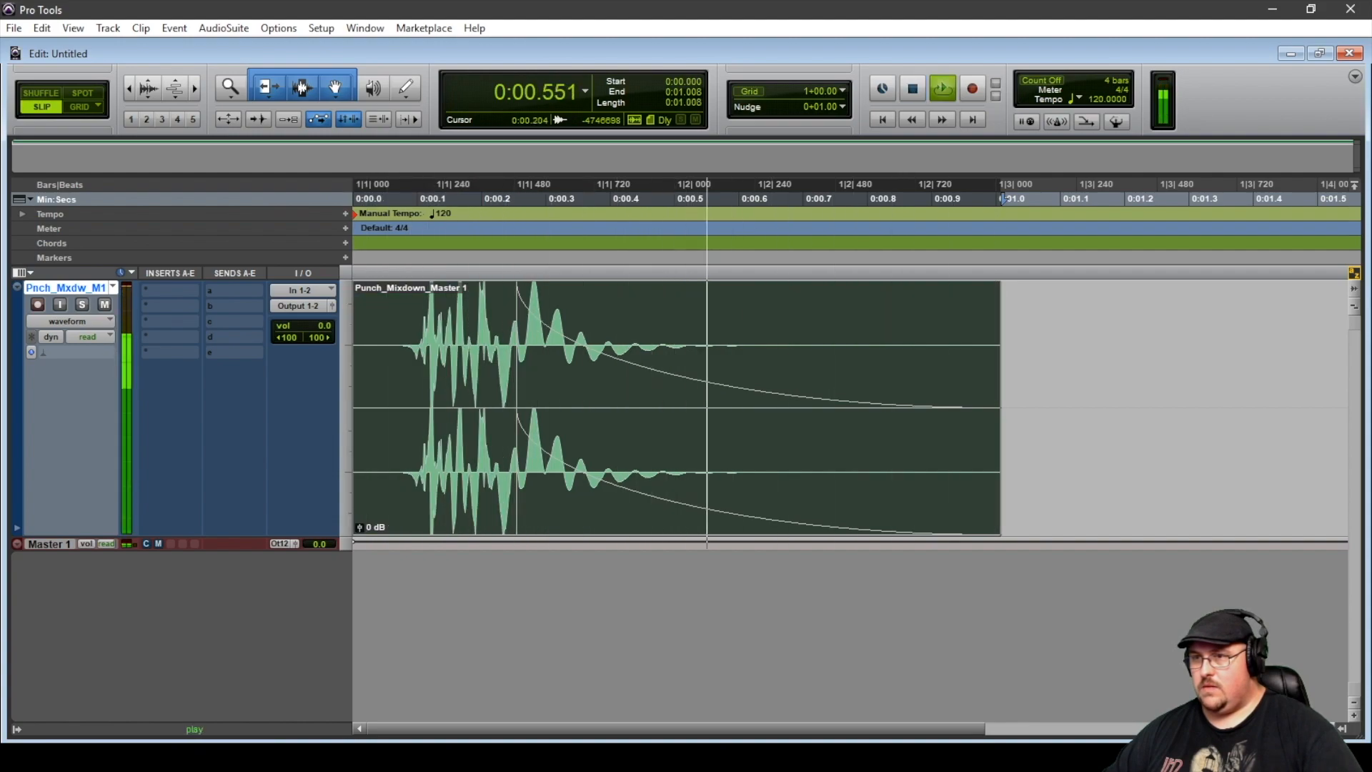
key("space")
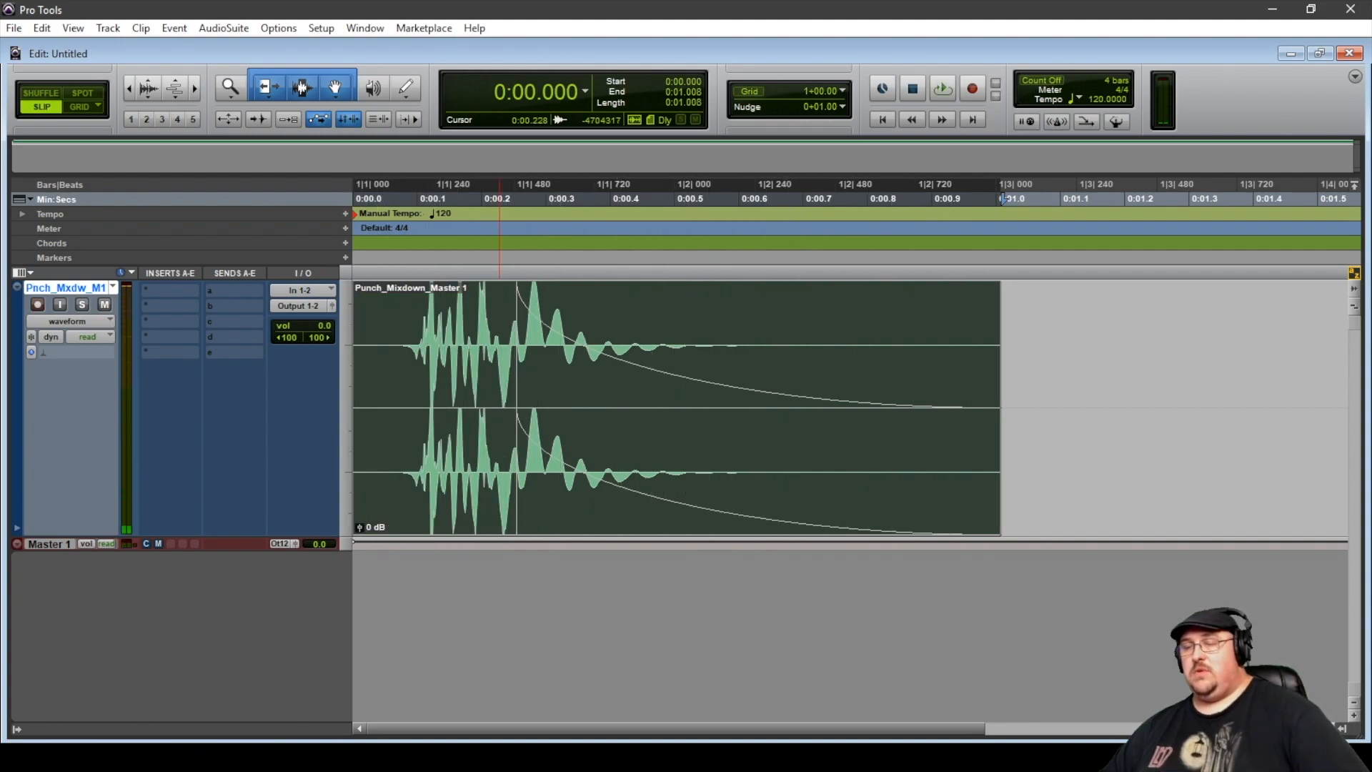